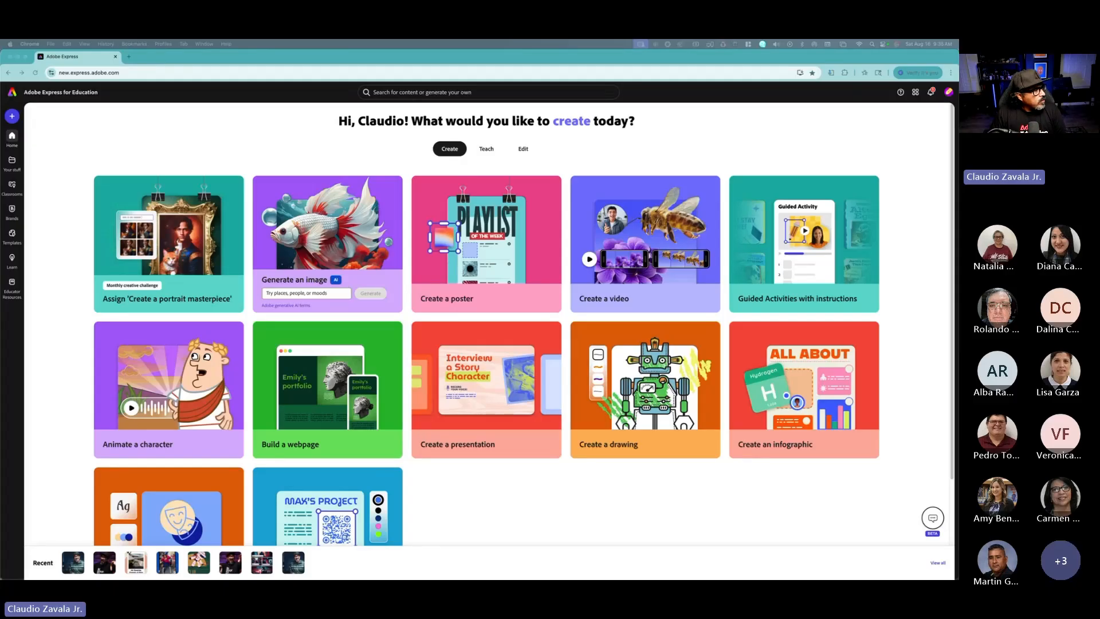
Step: Open a new browser tab and load the pasted Adobe Express webpage link
left_click(128, 57)
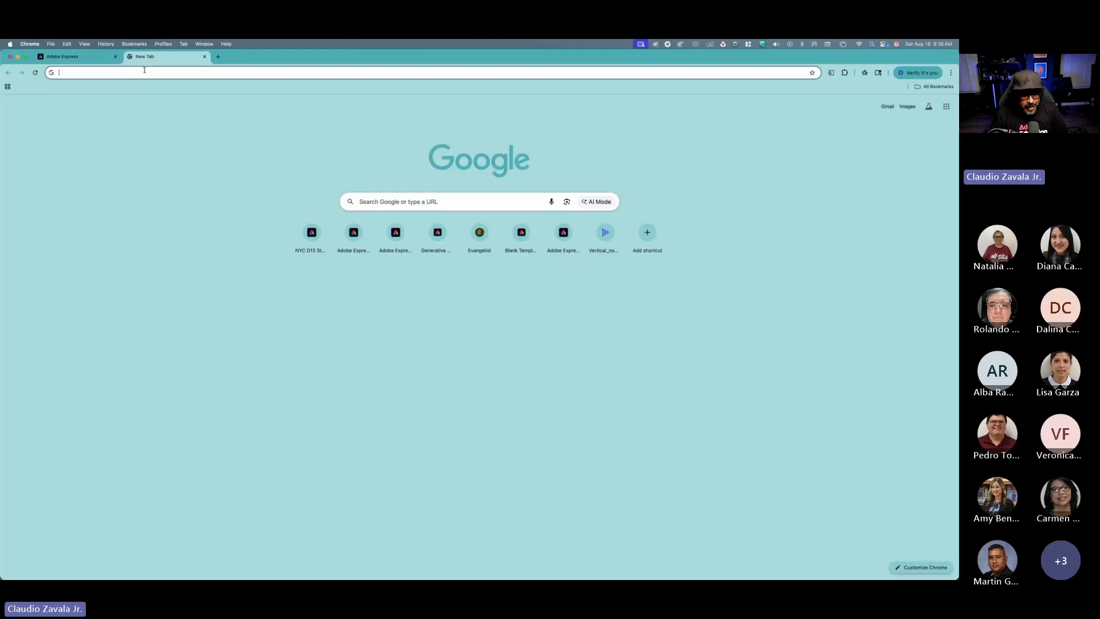
type("new.express.adobe.com/webpage/Bm8aenIFKHSJQ")
key("Return")
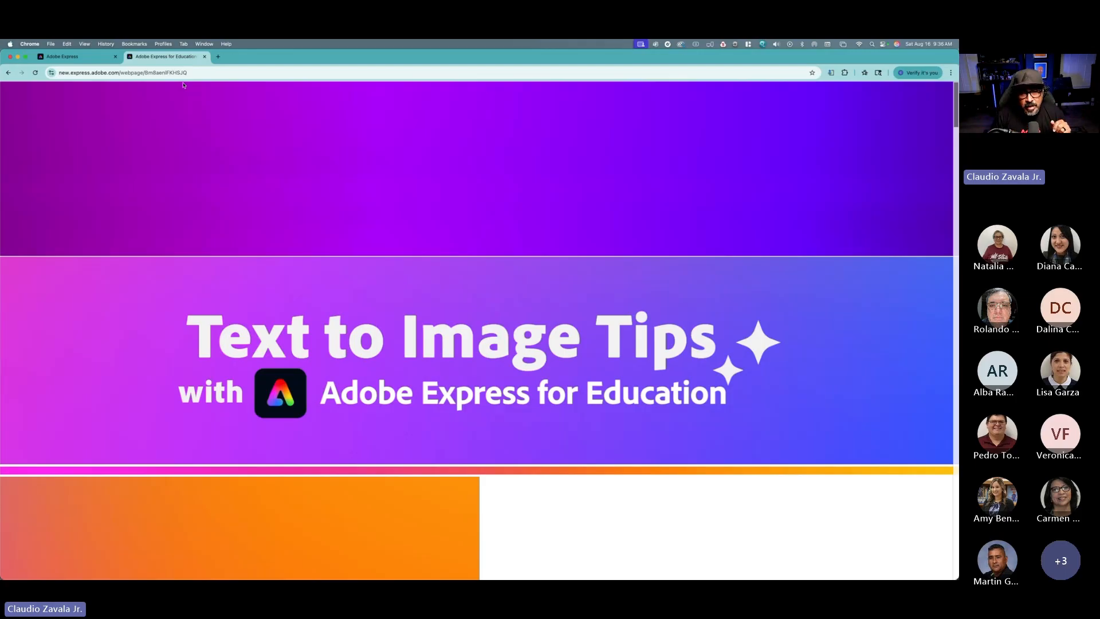
Step: Scroll through the Text to Image Tips page, reading the prompt structure tip and style prompt examples
scroll(205, 95, "down", 5)
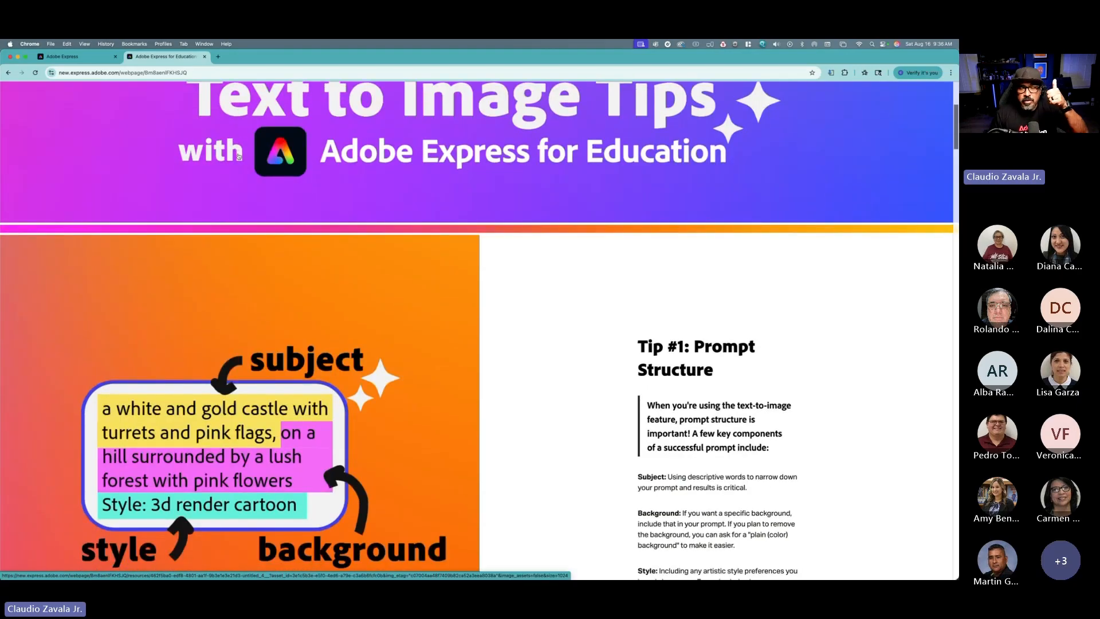
scroll(238, 156, "down", 3)
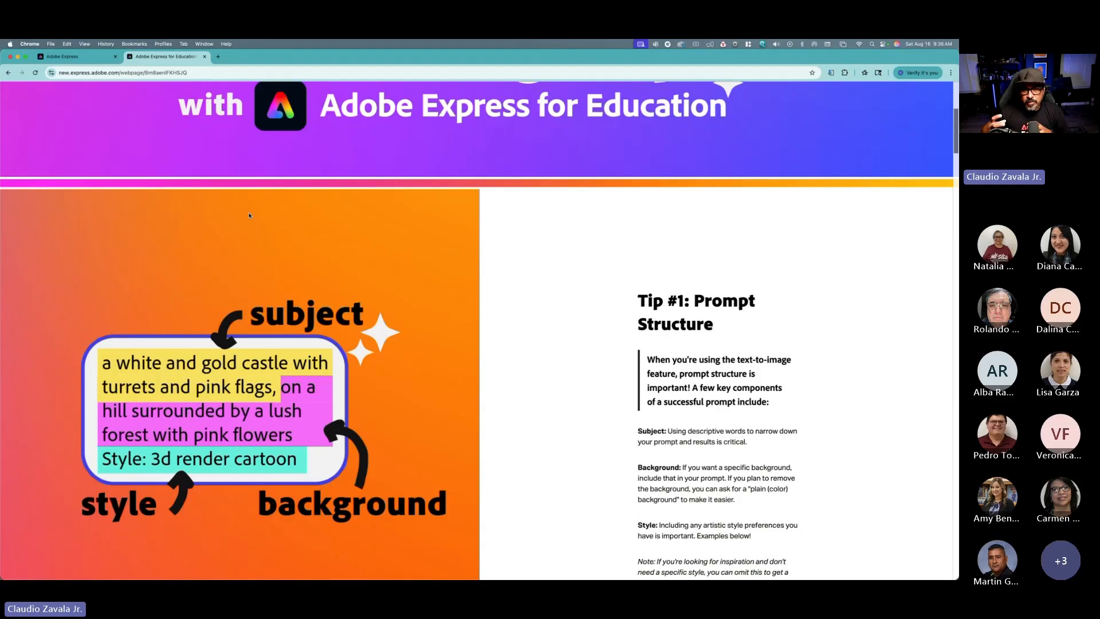
scroll(250, 217, "down", 1)
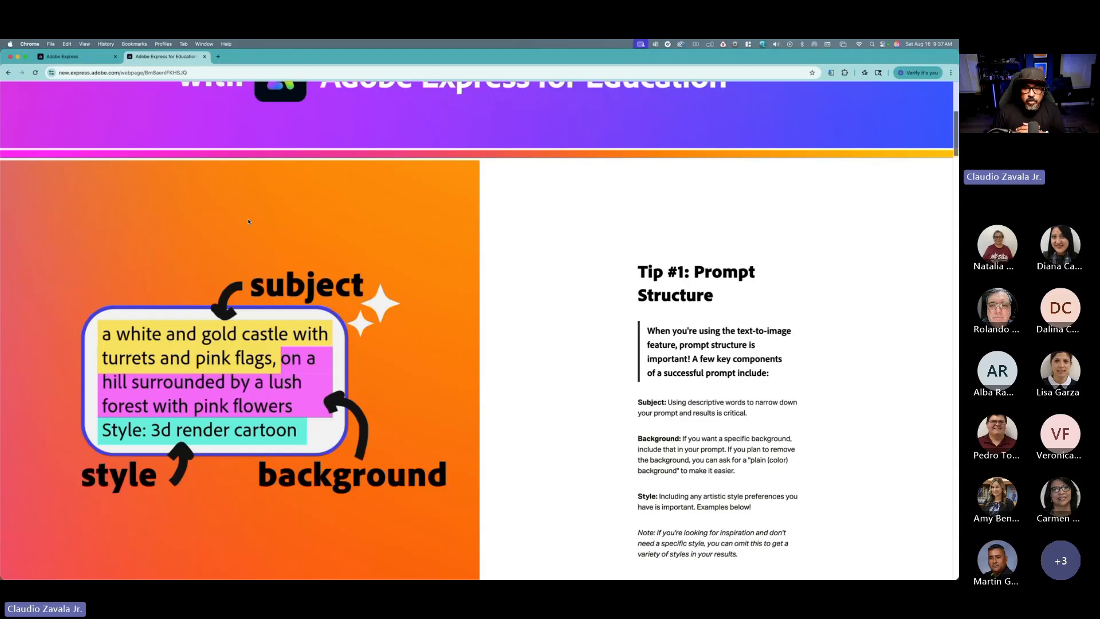
scroll(248, 221, "down", 3)
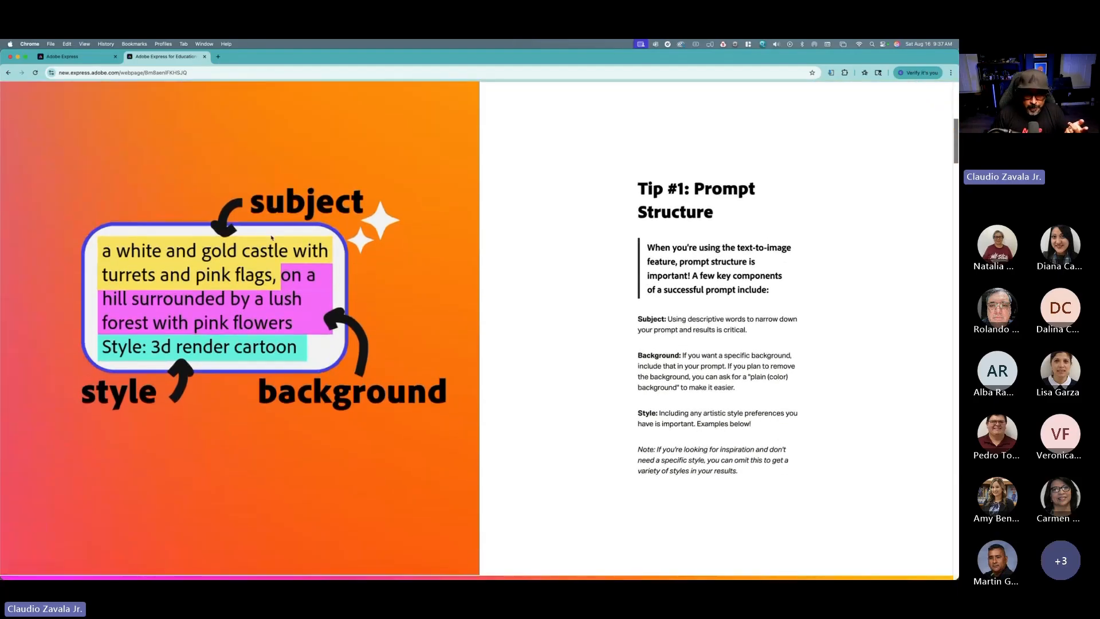
scroll(274, 239, "down", 10)
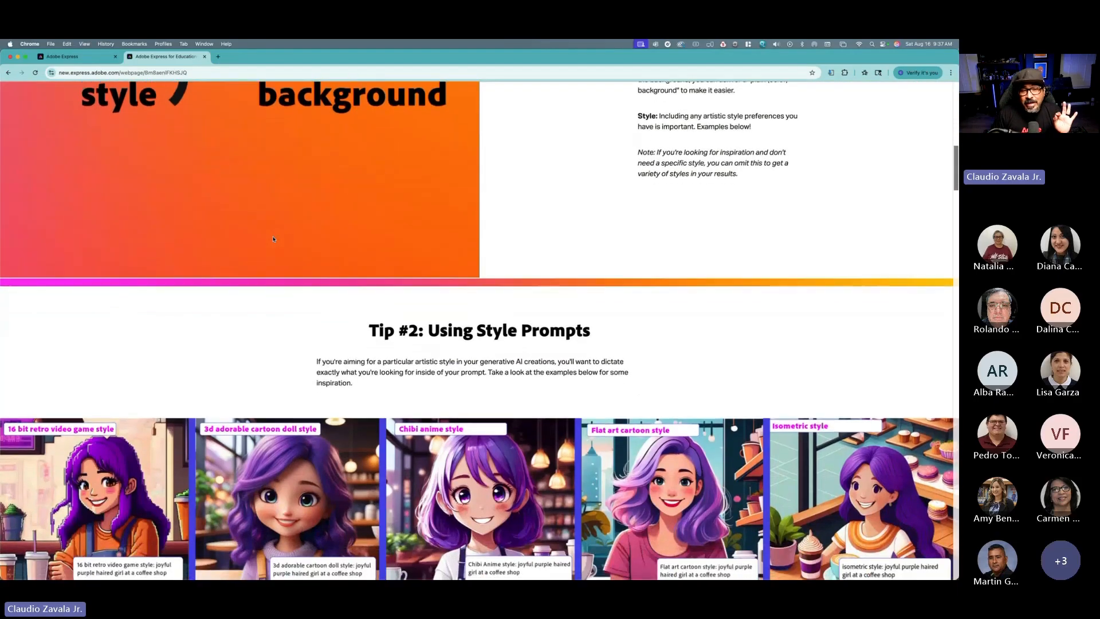
scroll(273, 239, "up", 6)
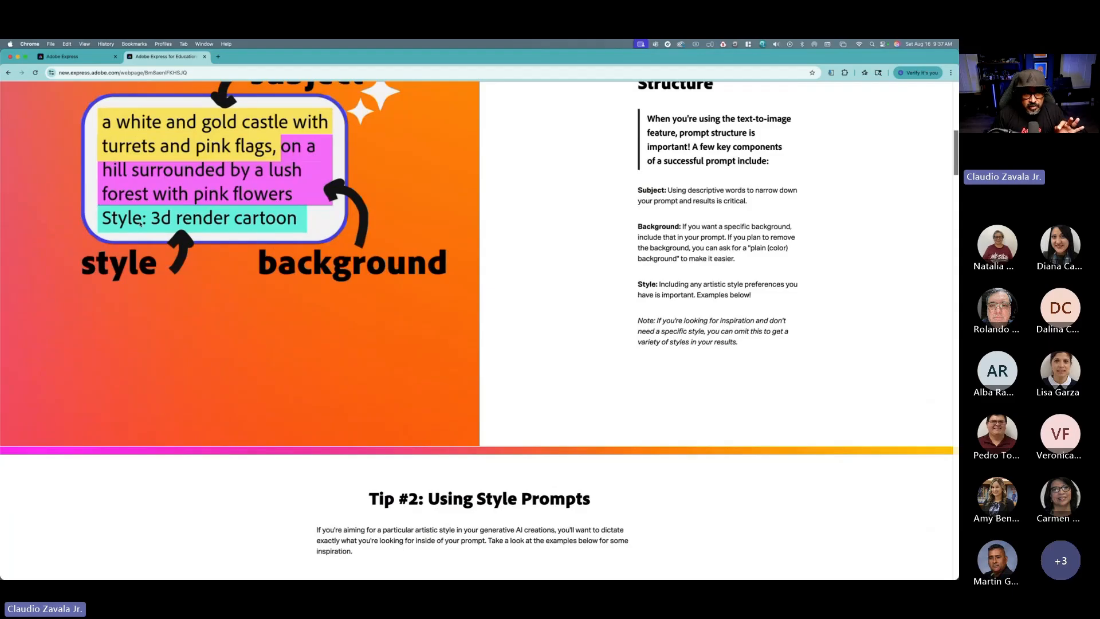
scroll(590, 343, "down", 8)
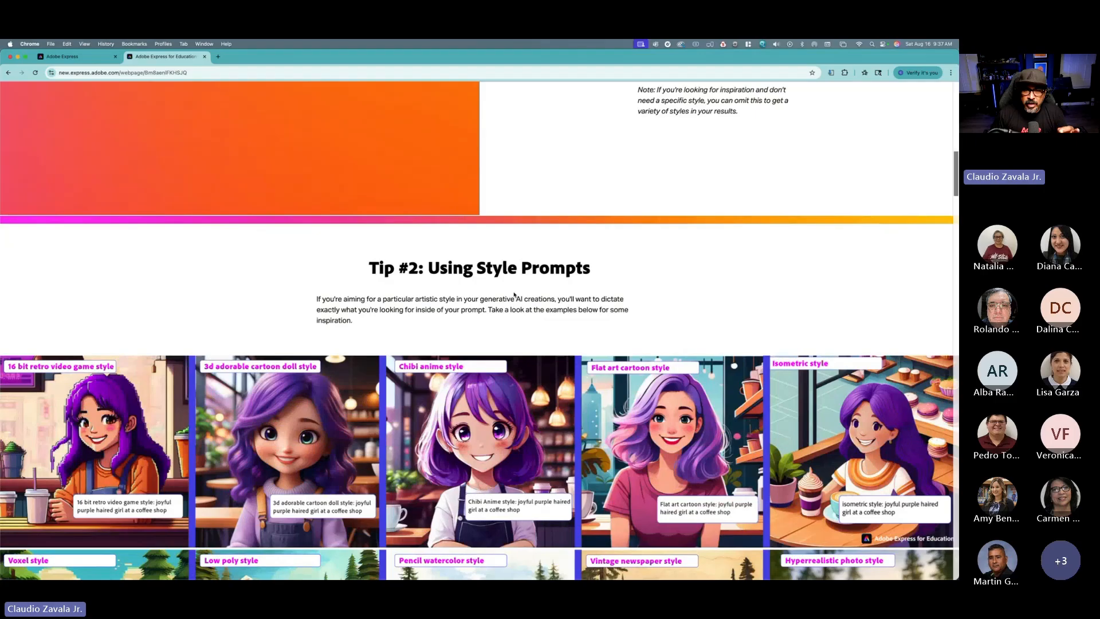
scroll(514, 294, "down", 1)
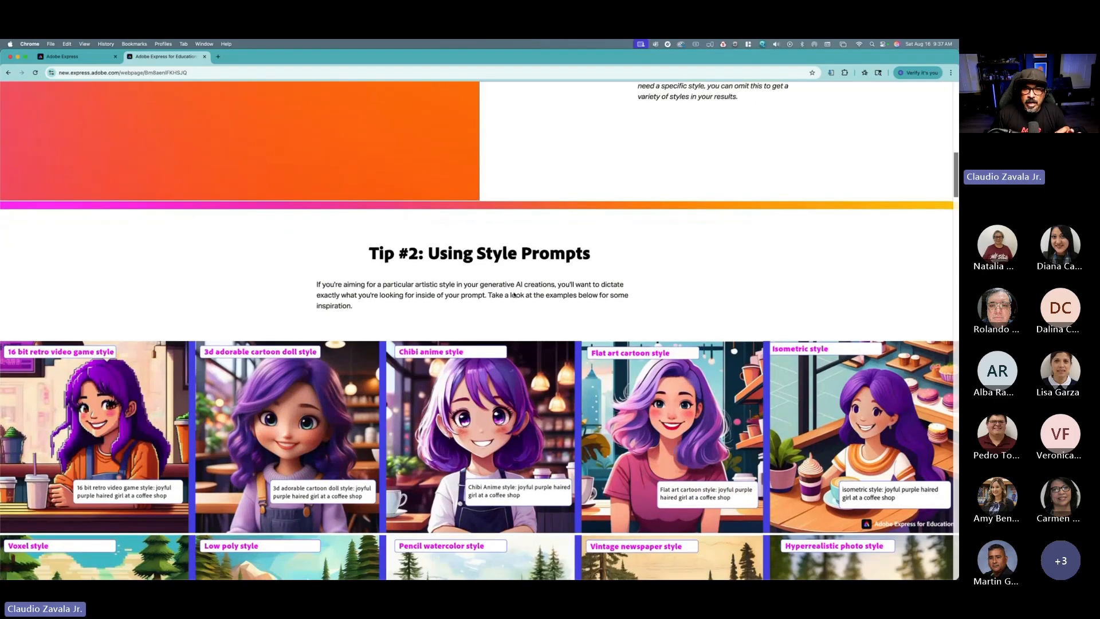
scroll(513, 294, "down", 2)
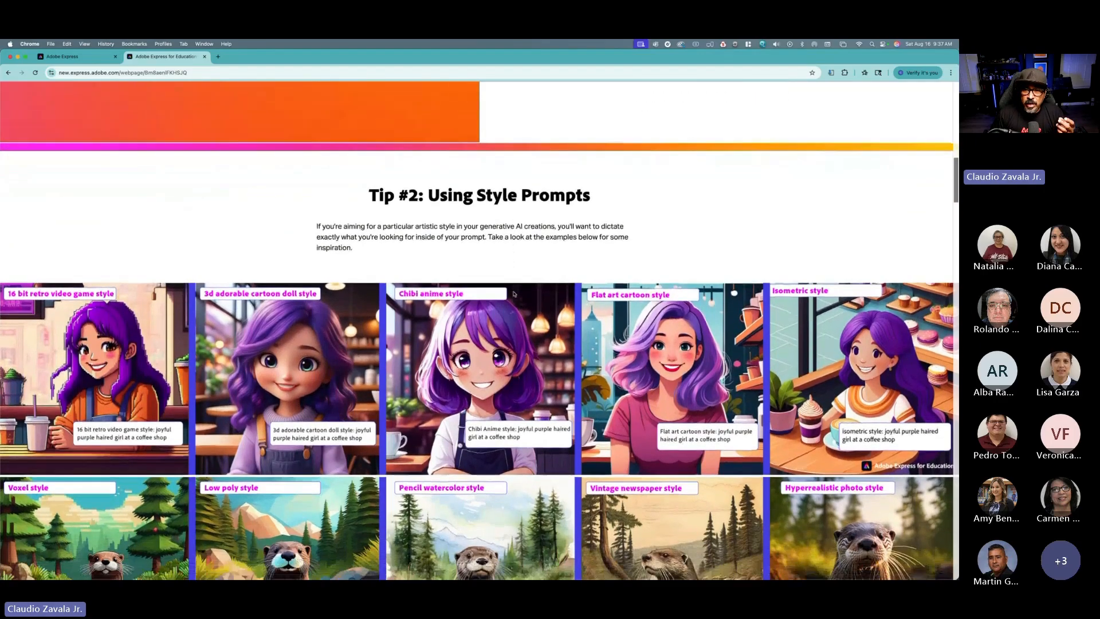
scroll(514, 294, "down", 3)
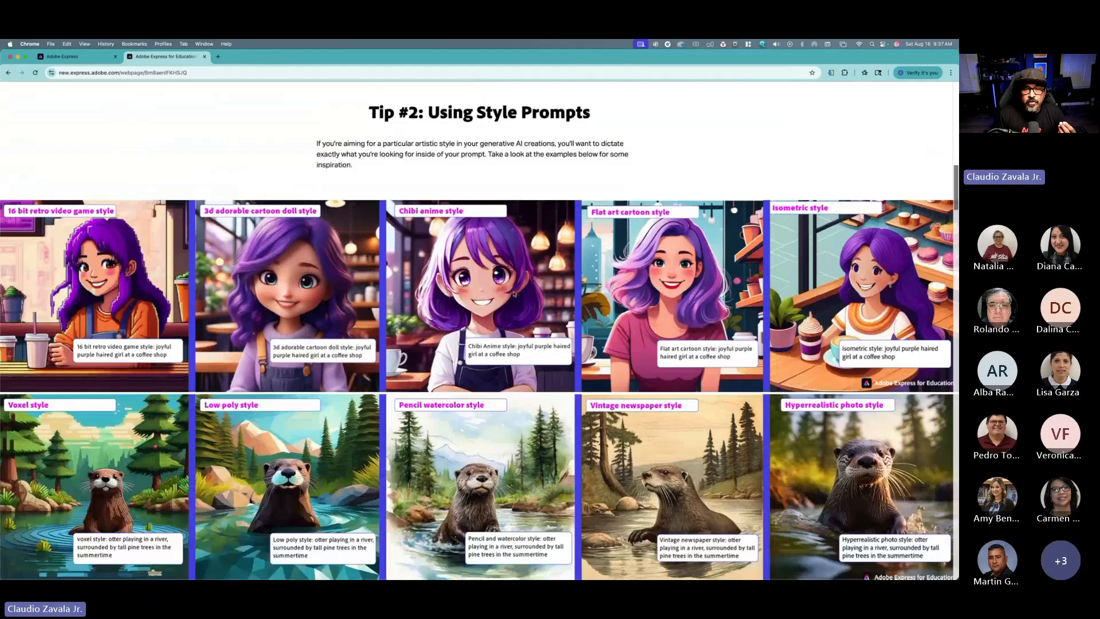
scroll(514, 294, "down", 1)
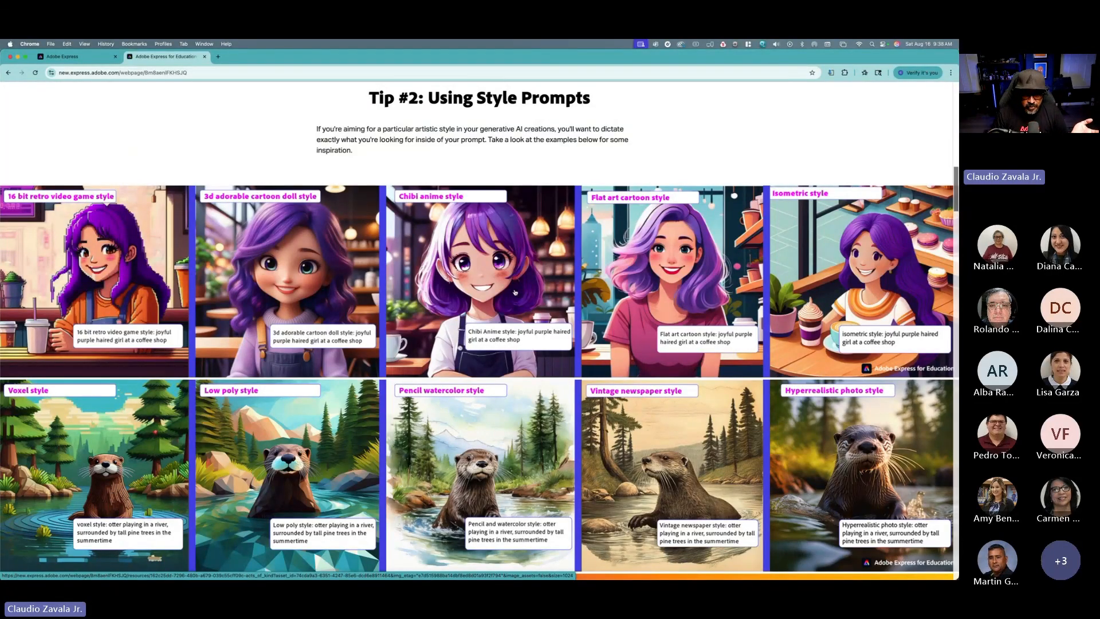
scroll(536, 290, "down", 1)
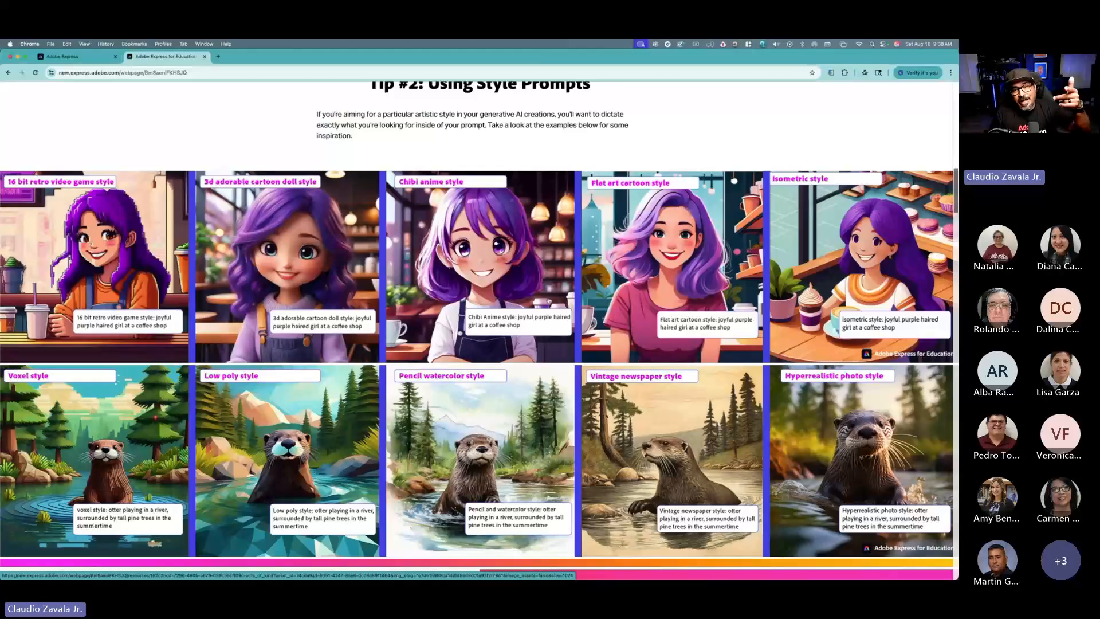
scroll(548, 298, "down", 1)
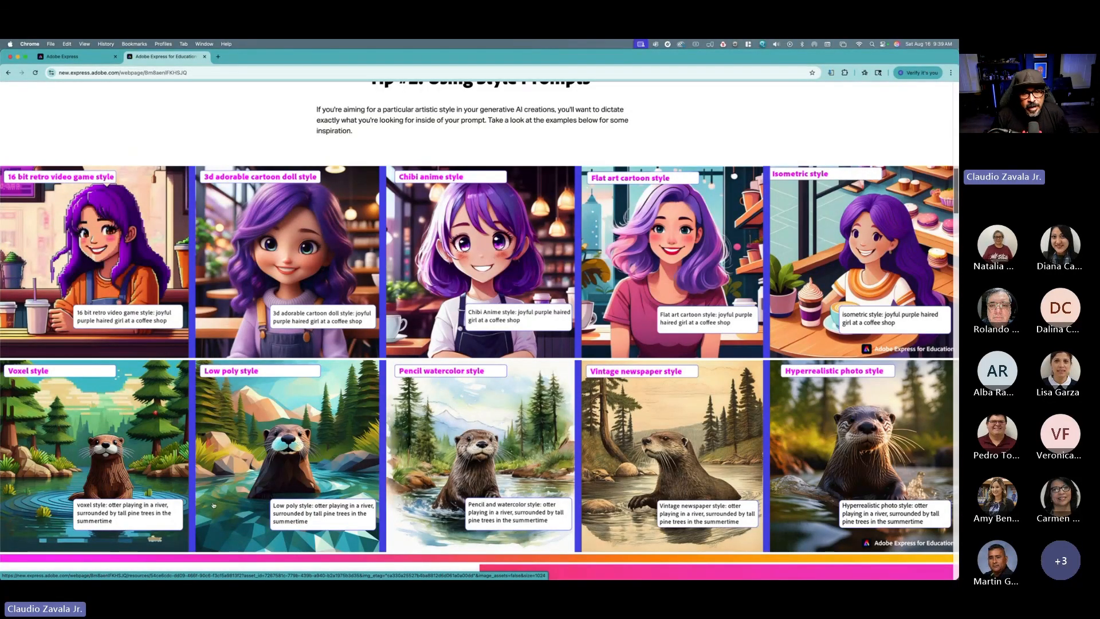
scroll(213, 505, "down", 1)
scroll(223, 493, "down", 3)
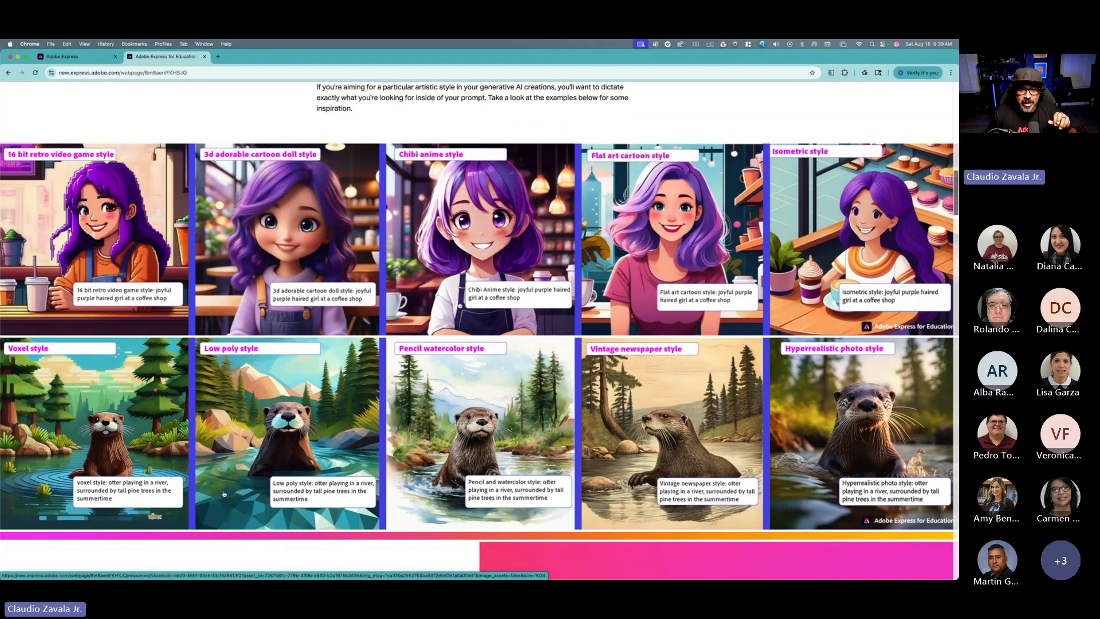
Step: Read the tip on composition and style references and browse its example images
scroll(223, 493, "down", 10)
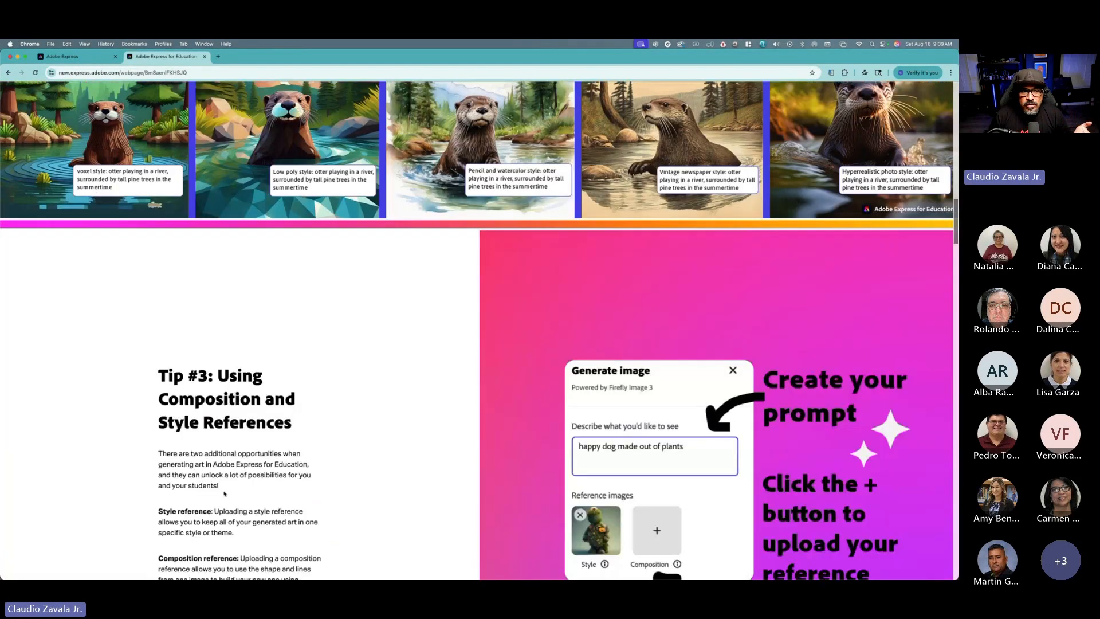
scroll(224, 493, "down", 3)
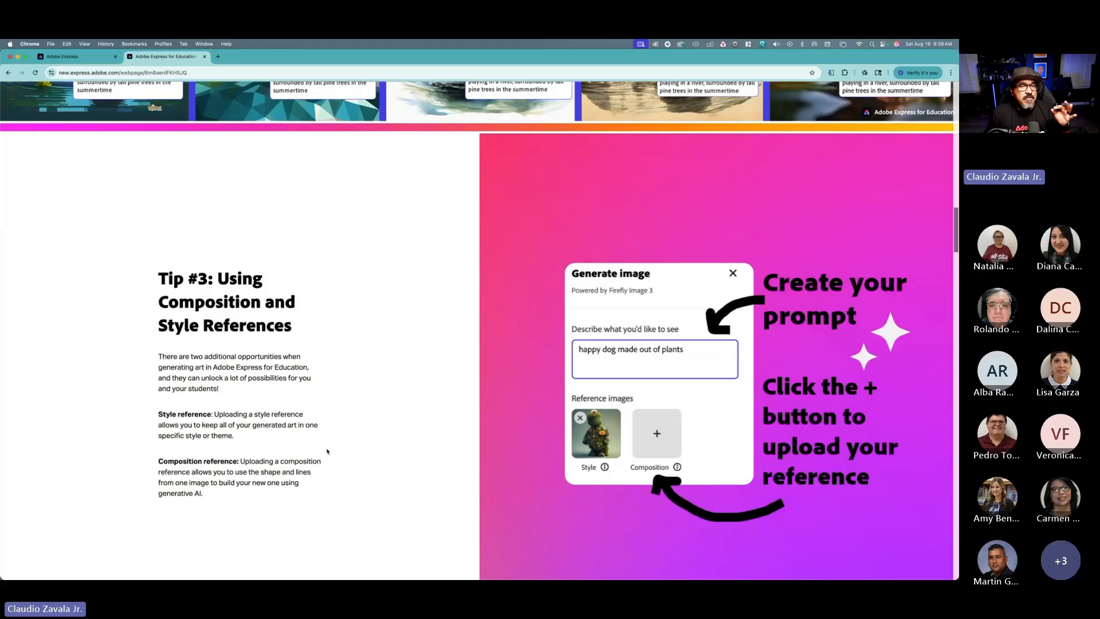
scroll(327, 451, "down", 1)
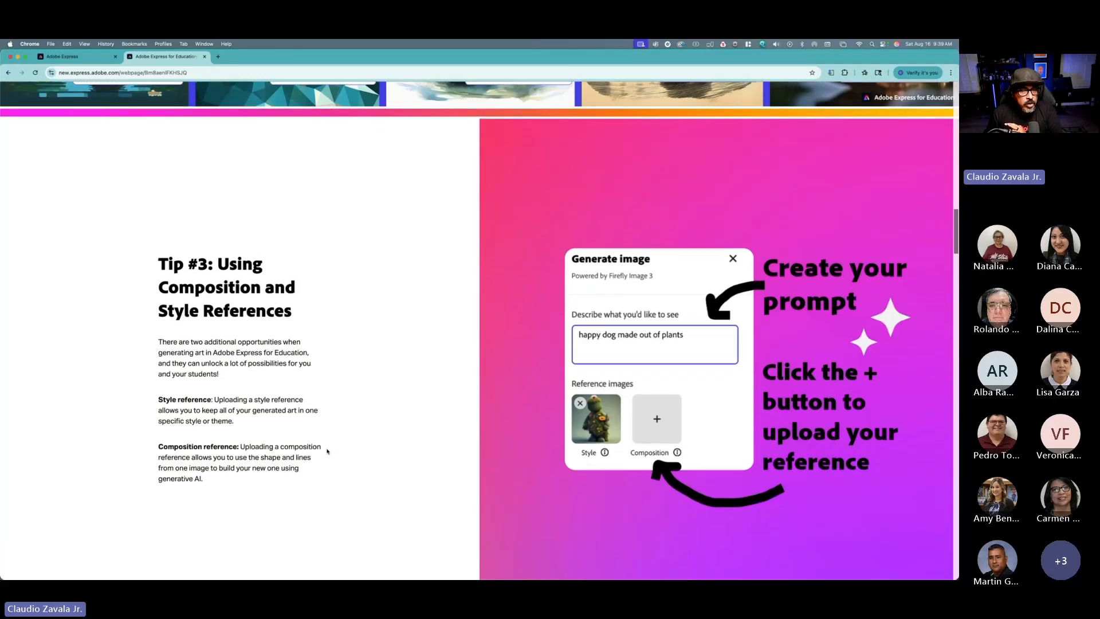
scroll(328, 451, "down", 2)
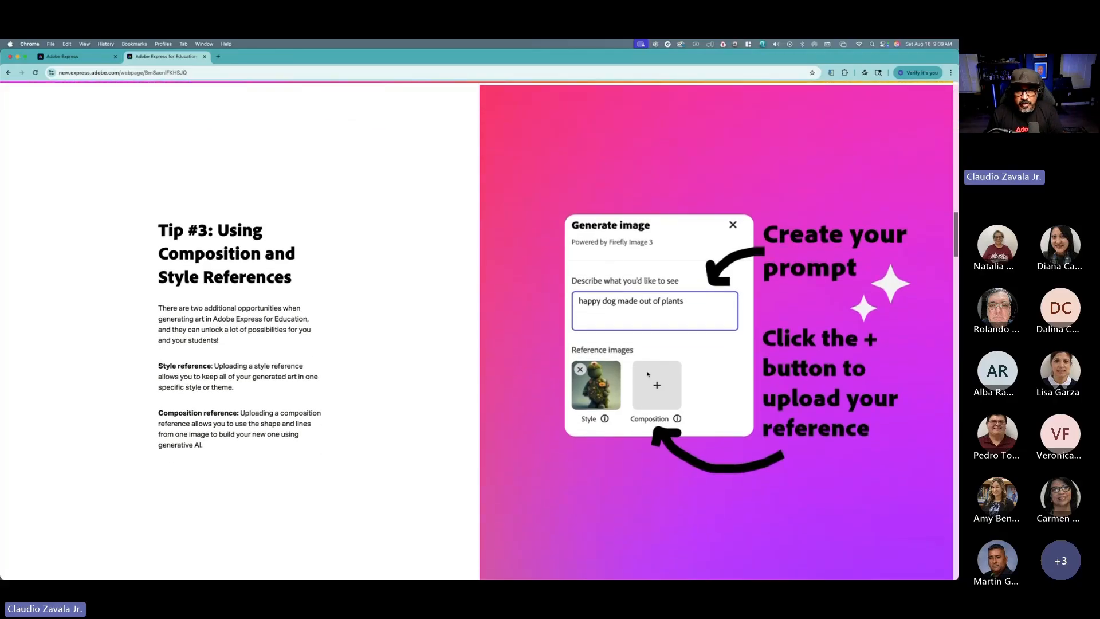
scroll(608, 335, "down", 1)
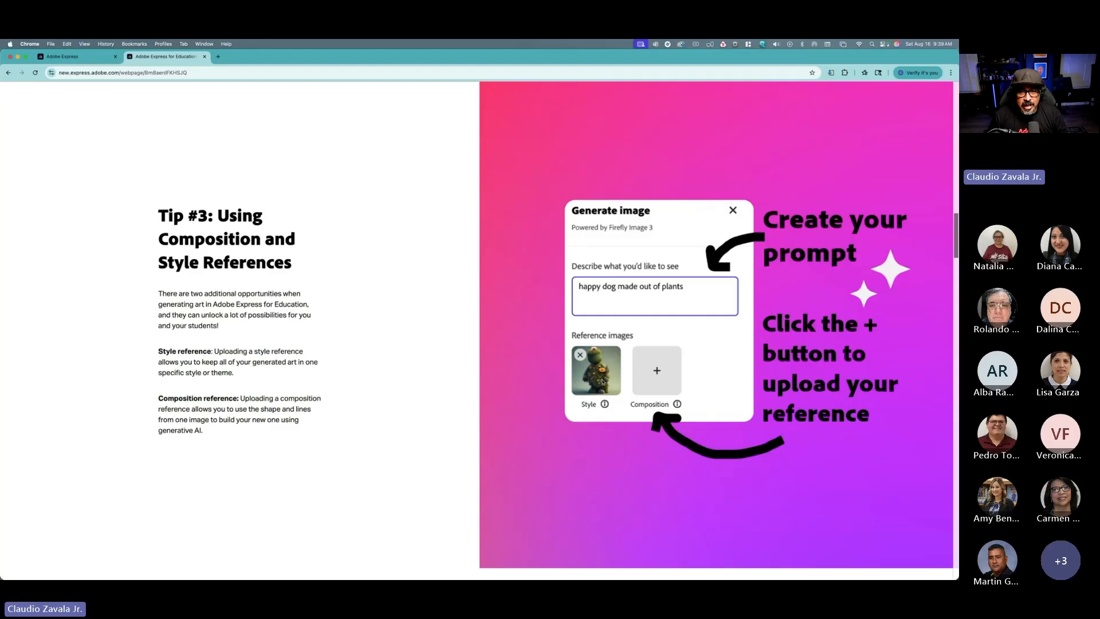
scroll(599, 381, "down", 10)
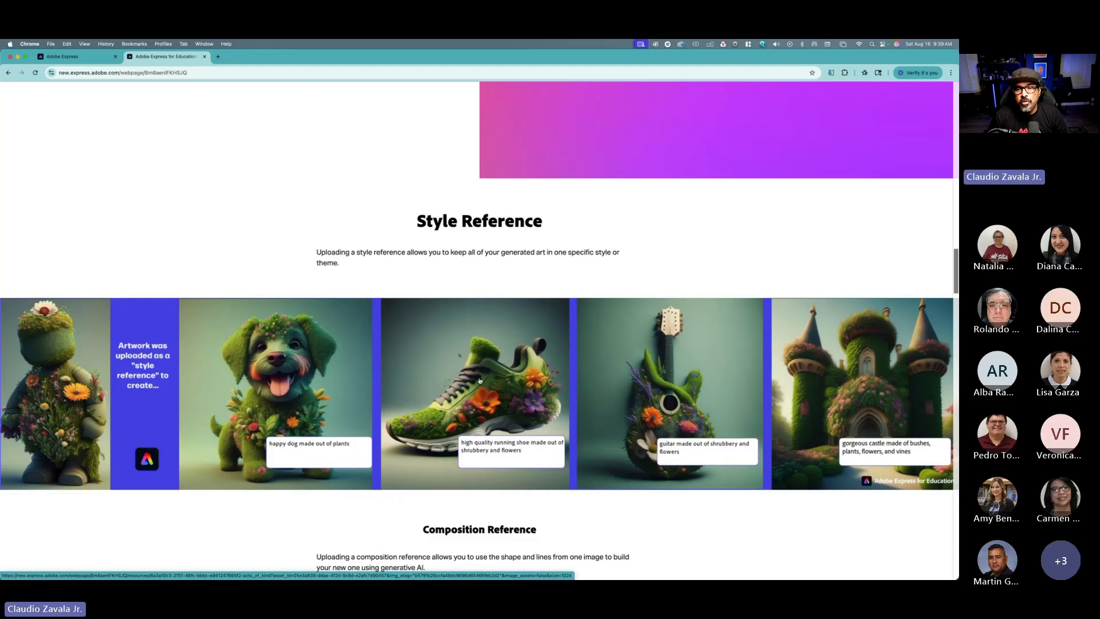
scroll(558, 399, "down", 1)
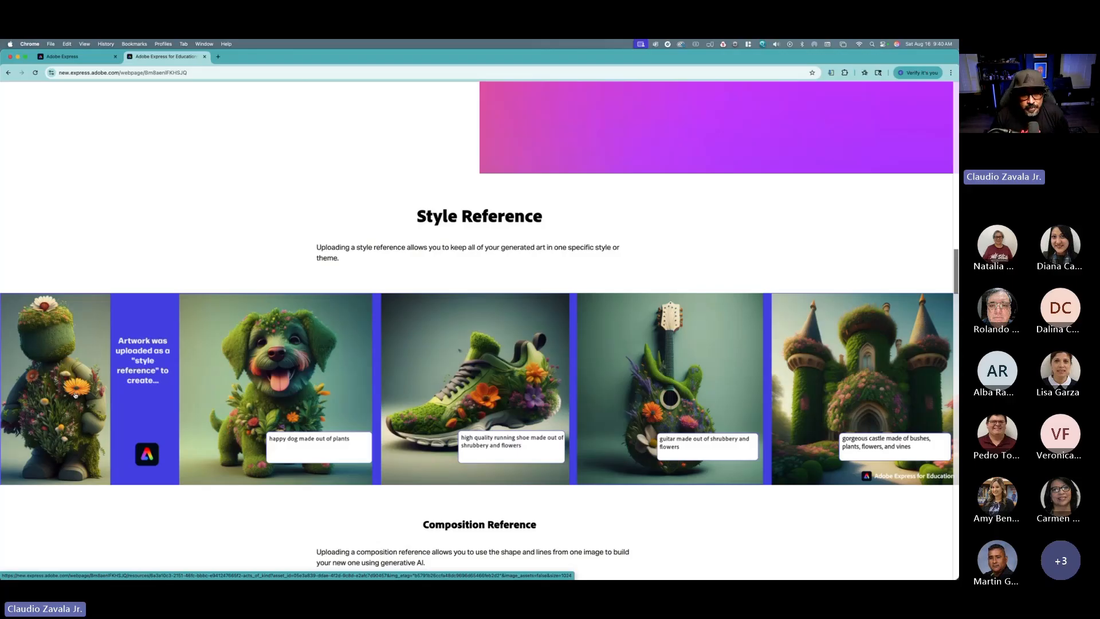
scroll(75, 395, "down", 5)
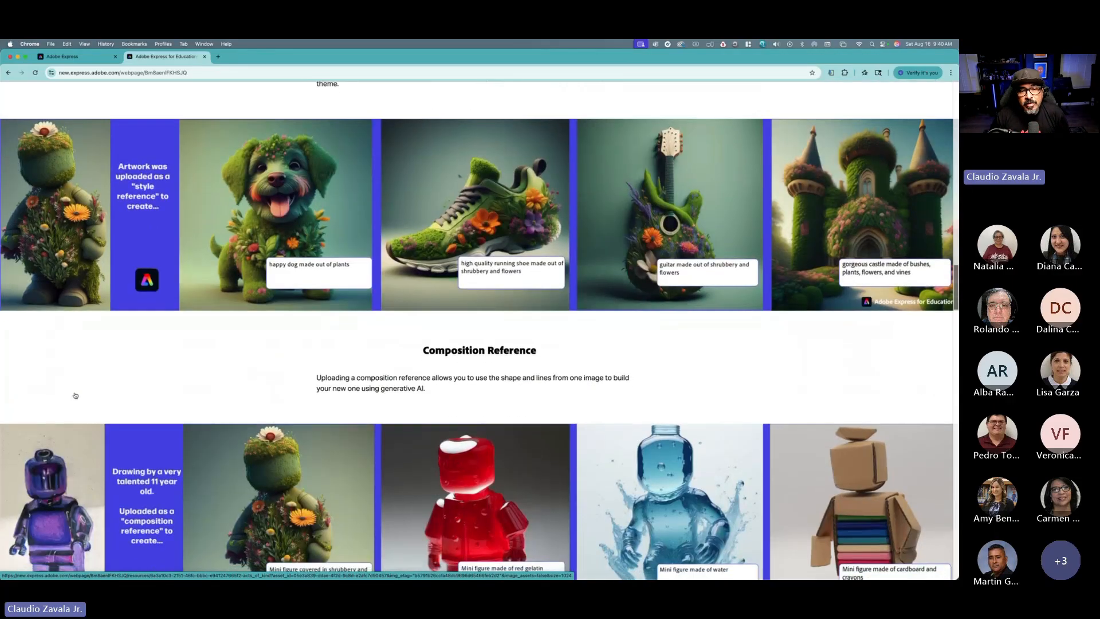
scroll(75, 395, "down", 1)
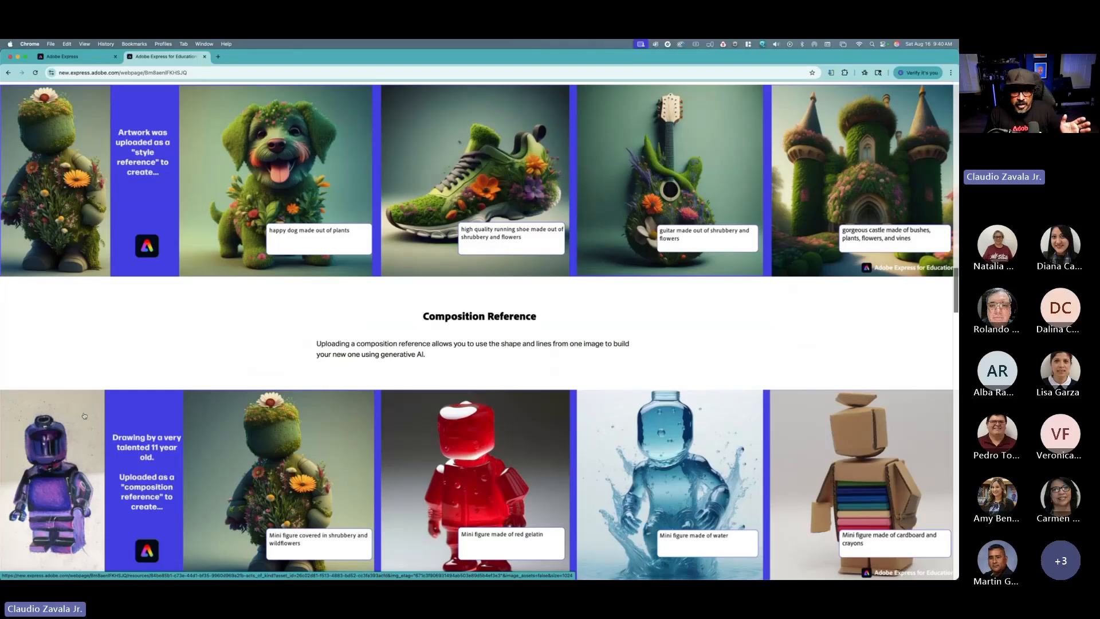
scroll(109, 403, "down", 1)
scroll(341, 338, "down", 1)
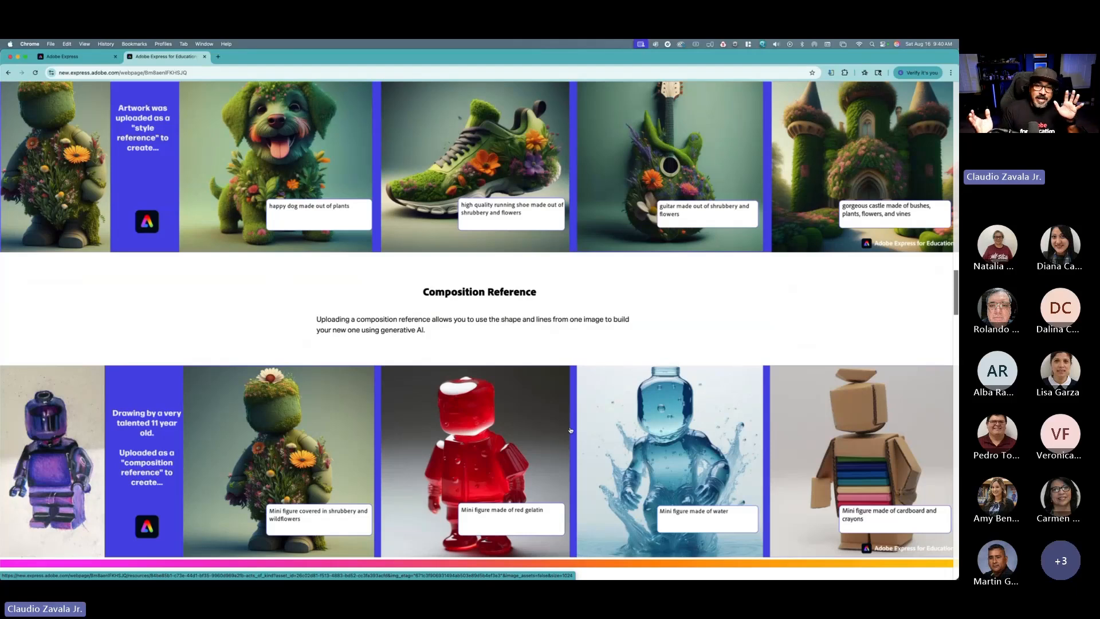
scroll(572, 428, "down", 1)
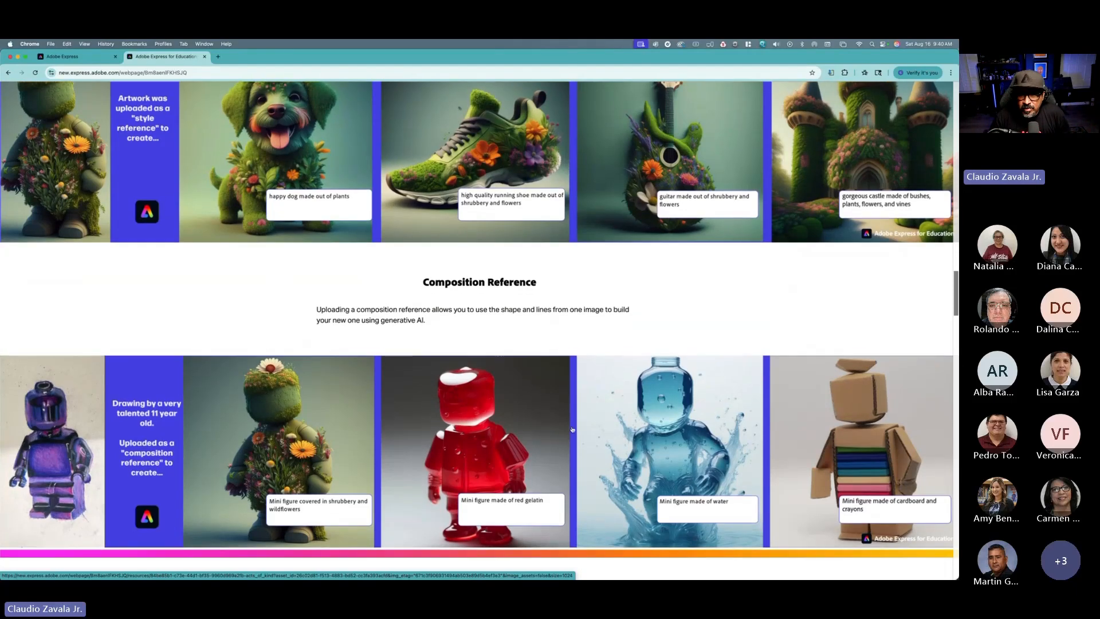
scroll(571, 431, "down", 2)
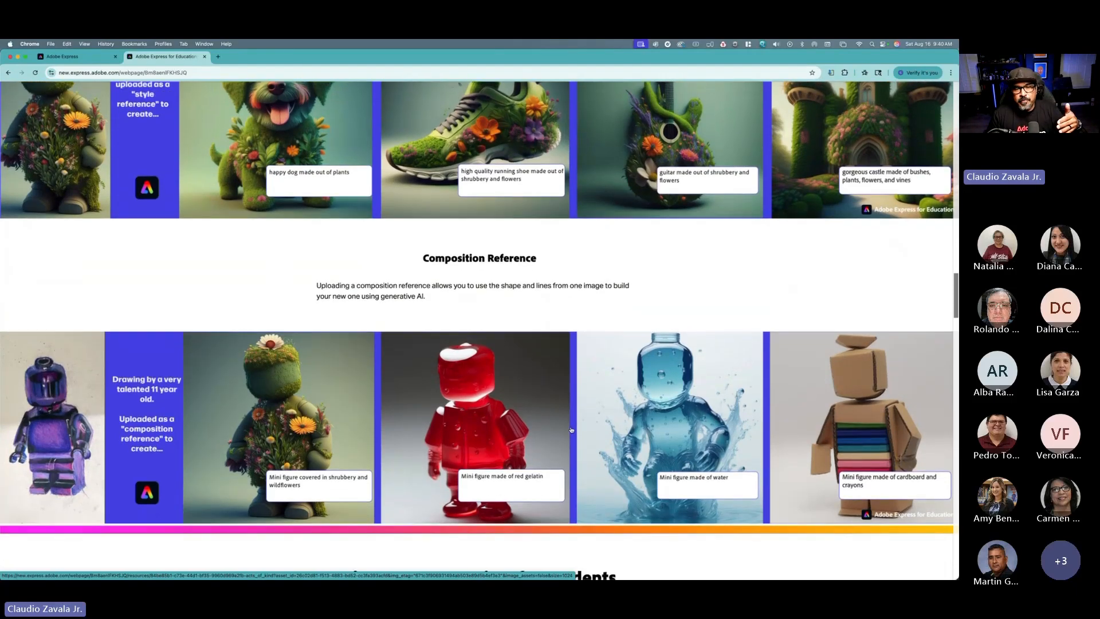
Step: Read the best practices for students tip, its iterative prompt examples, and the FAQ section
scroll(571, 429, "down", 10)
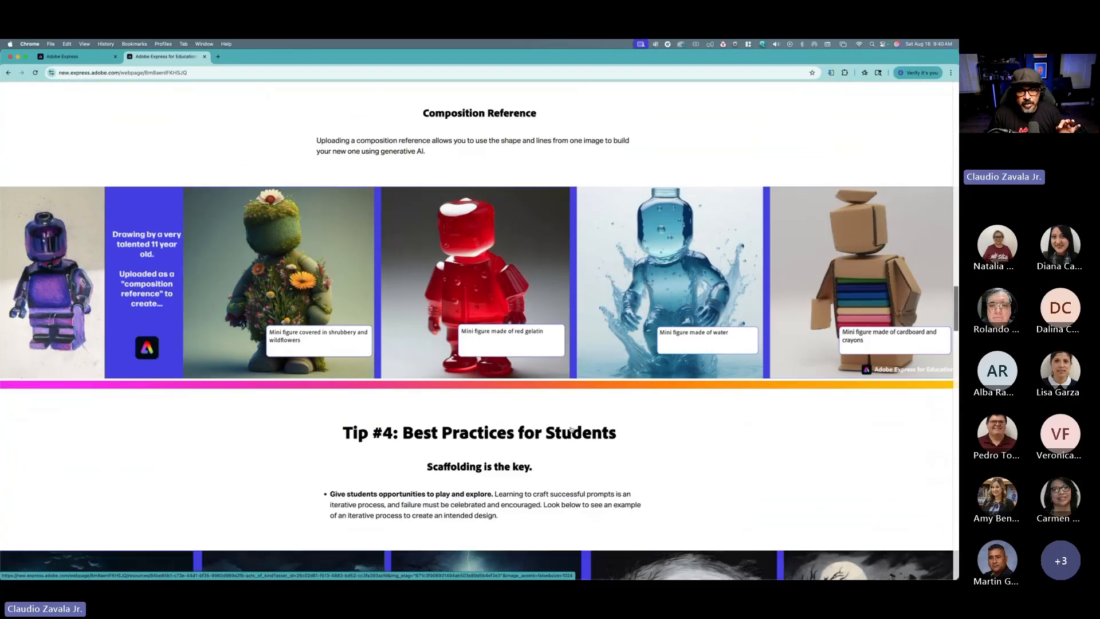
scroll(571, 429, "down", 5)
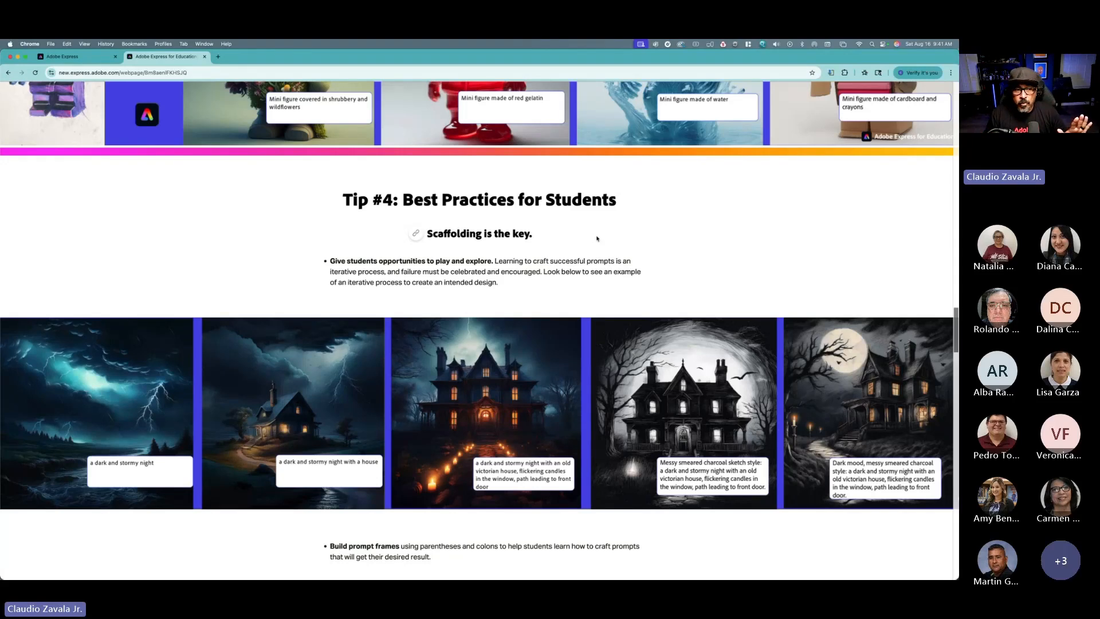
scroll(597, 248, "down", 5)
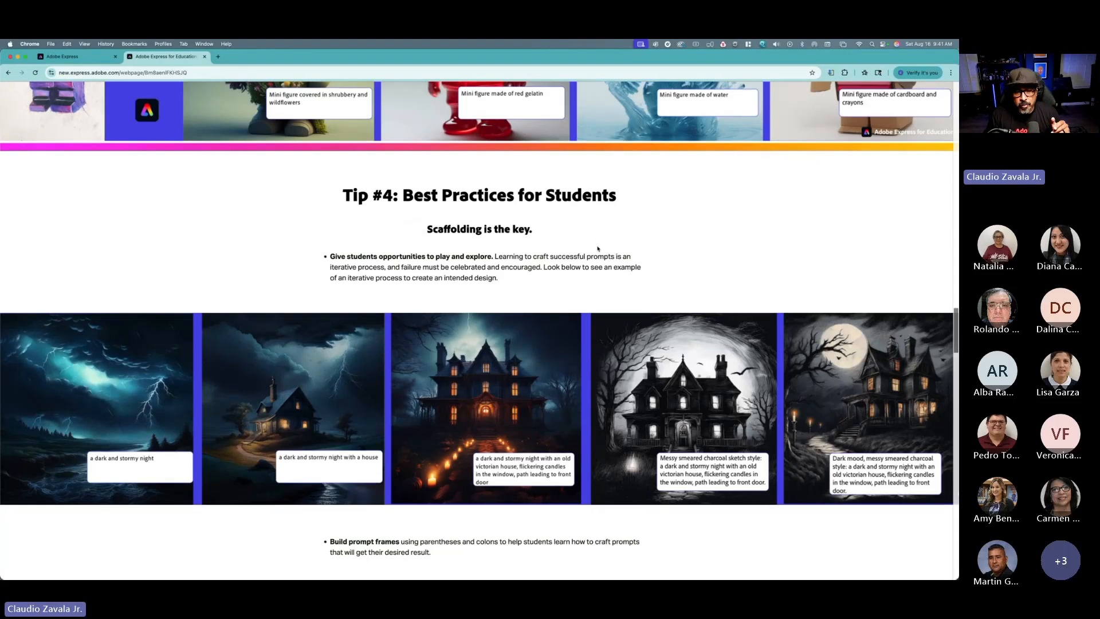
scroll(597, 248, "down", 10)
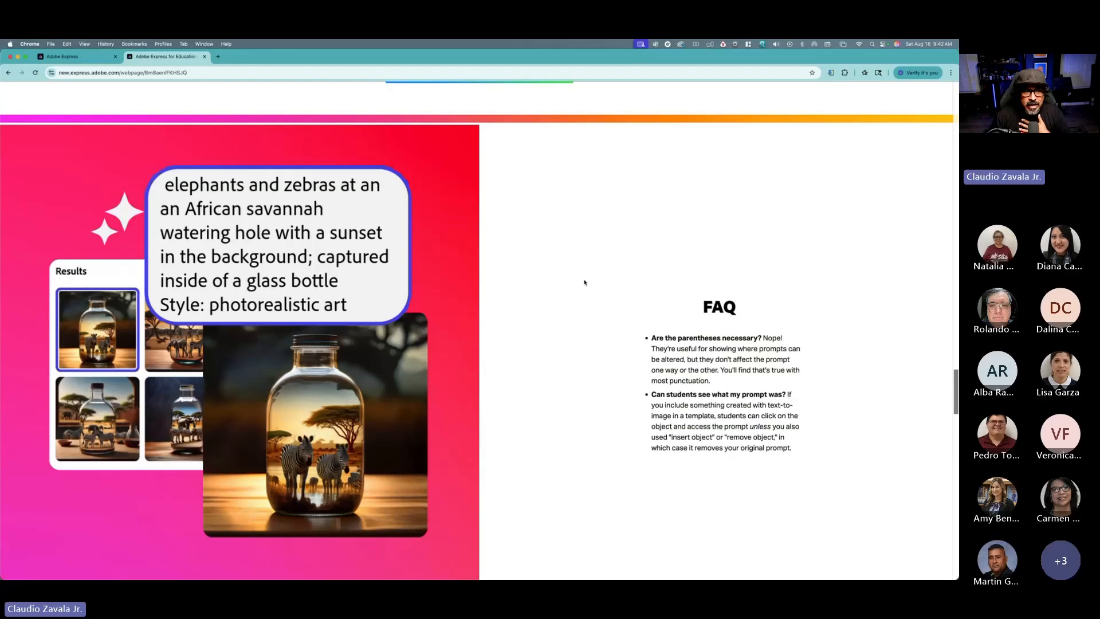
scroll(585, 282, "down", 2)
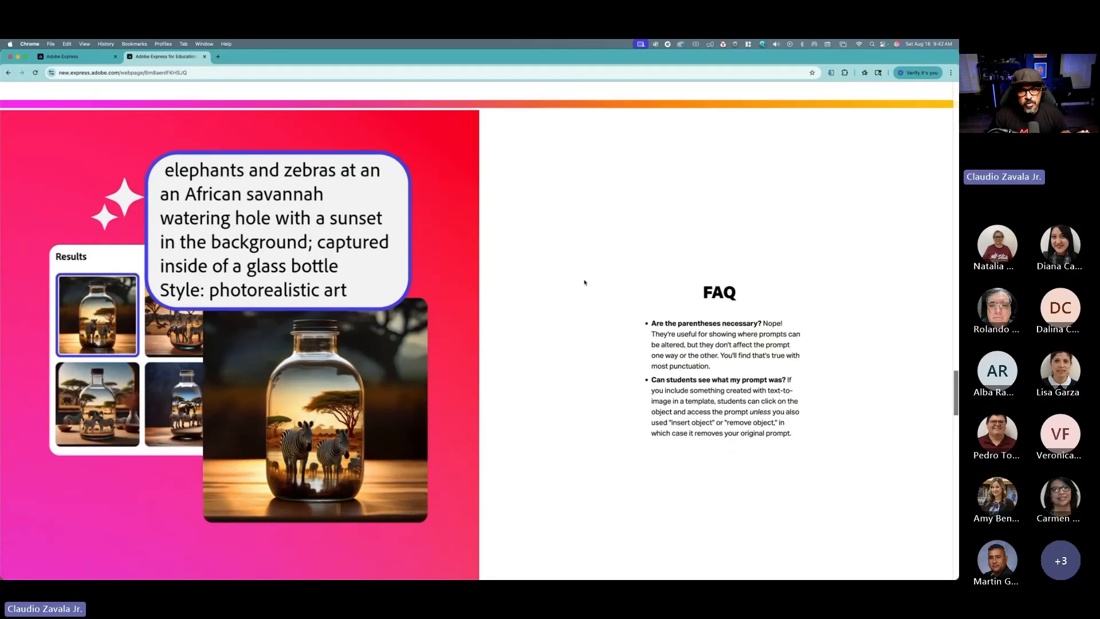
scroll(584, 282, "up", 1)
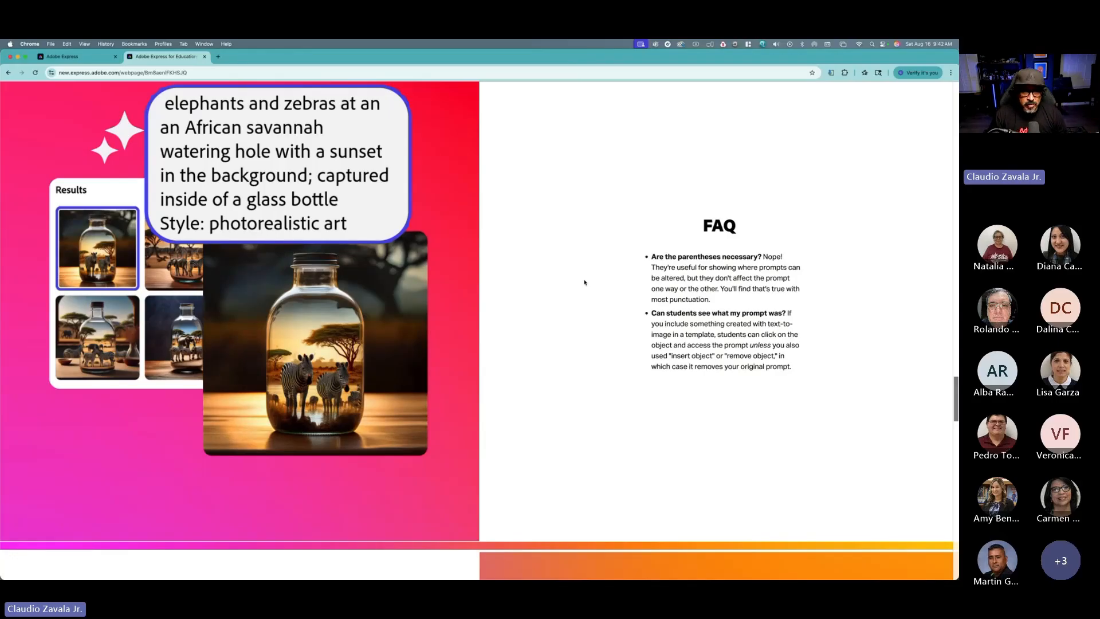
scroll(580, 287, "down", 1)
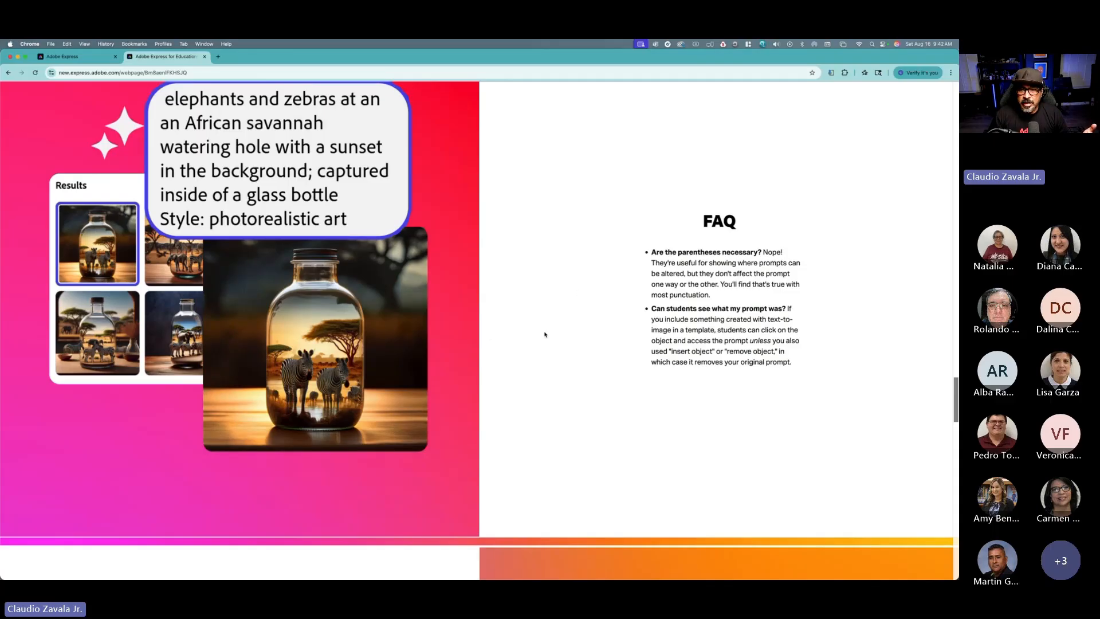
Step: Scroll through and read the Text-to-Image Classroom Use list of ideas for using generative AI in class
scroll(532, 339, "down", 10)
scroll(545, 334, "down", 3)
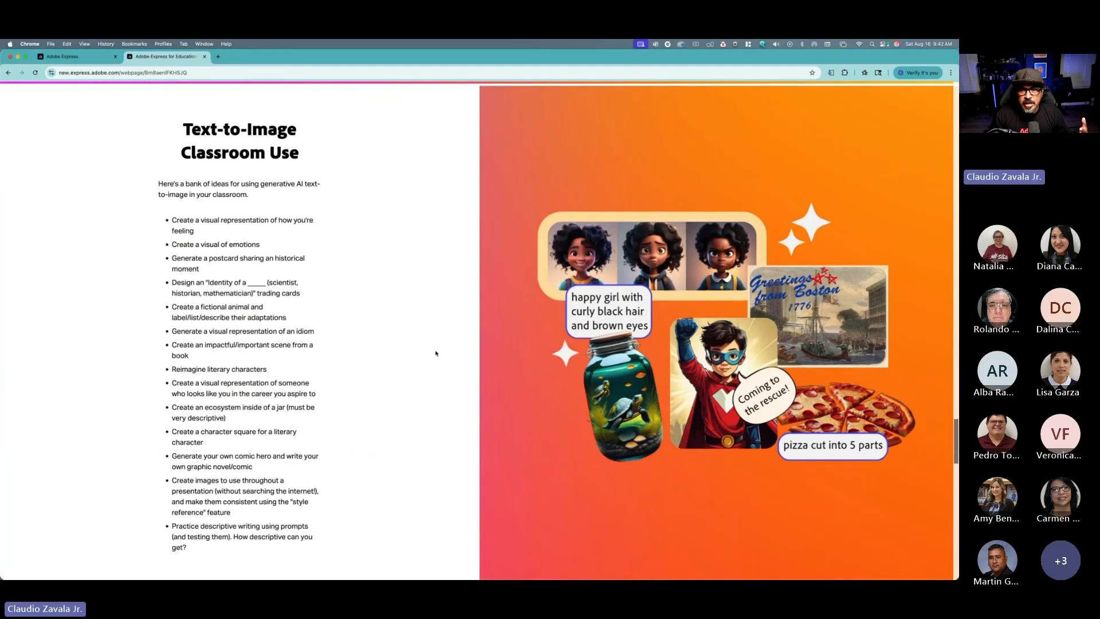
scroll(435, 354, "down", 1)
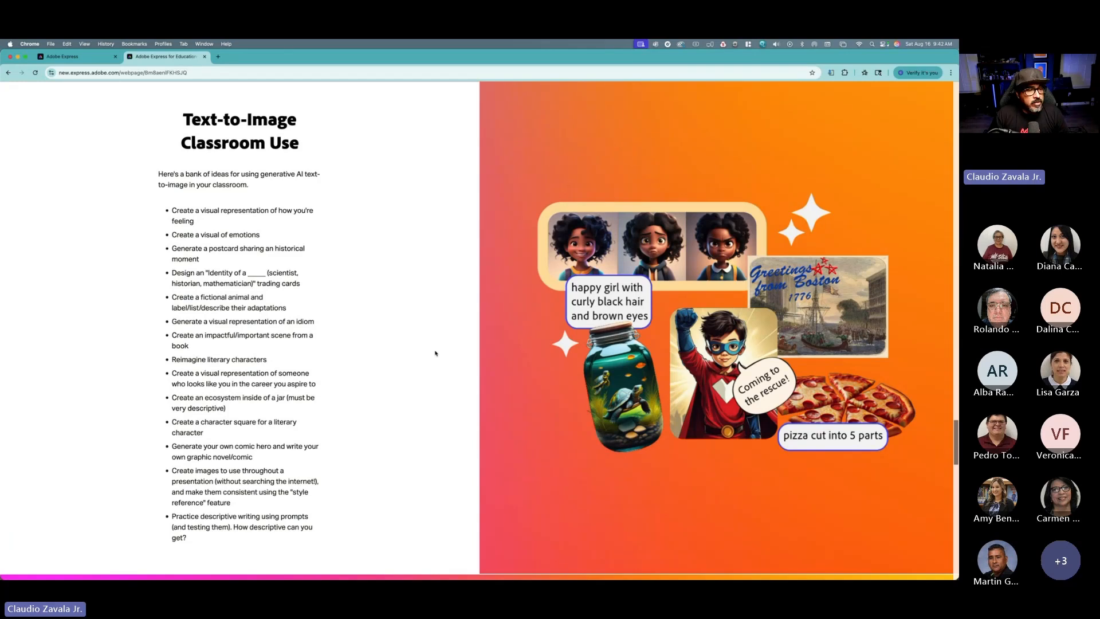
scroll(435, 354, "down", 1)
scroll(433, 351, "down", 5)
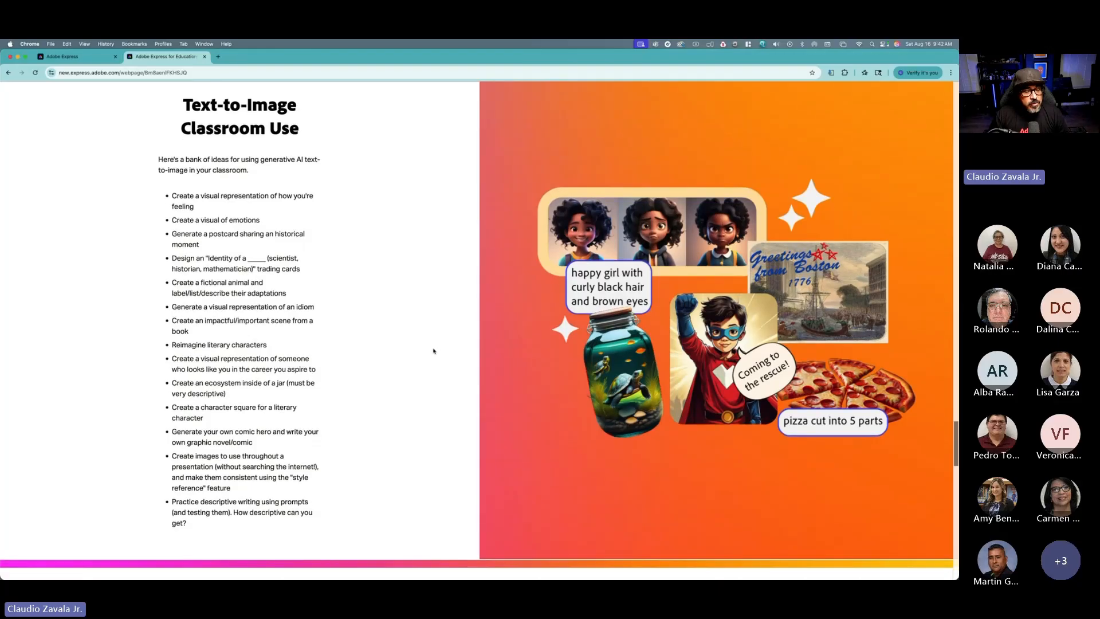
scroll(434, 350, "down", 10)
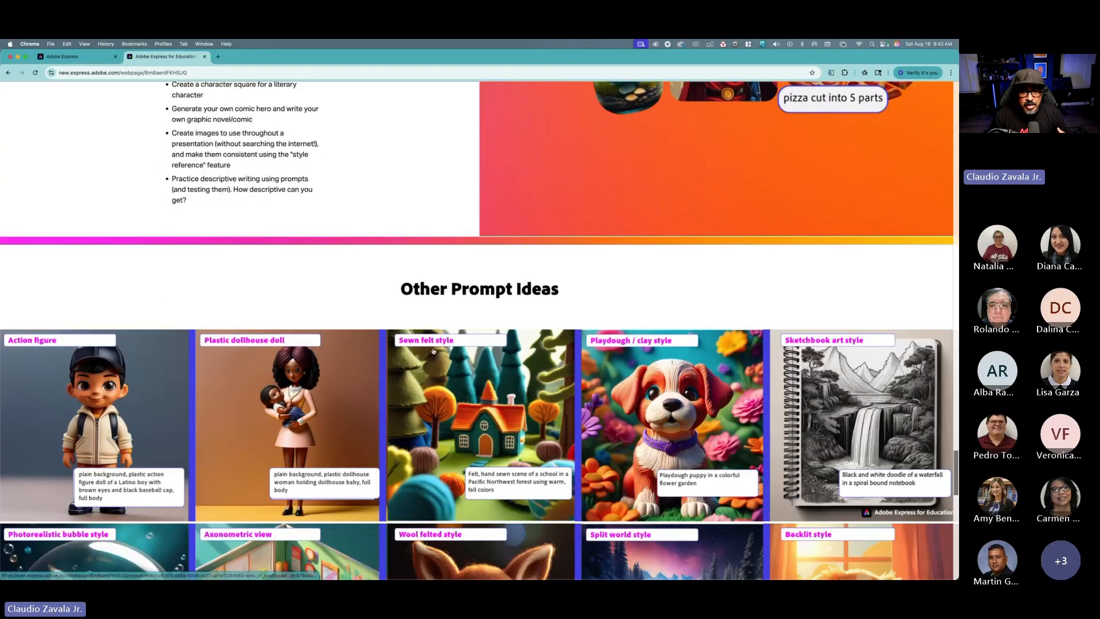
Step: Browse the Other Prompt Ideas gallery and its style example prompts
scroll(434, 347, "down", 3)
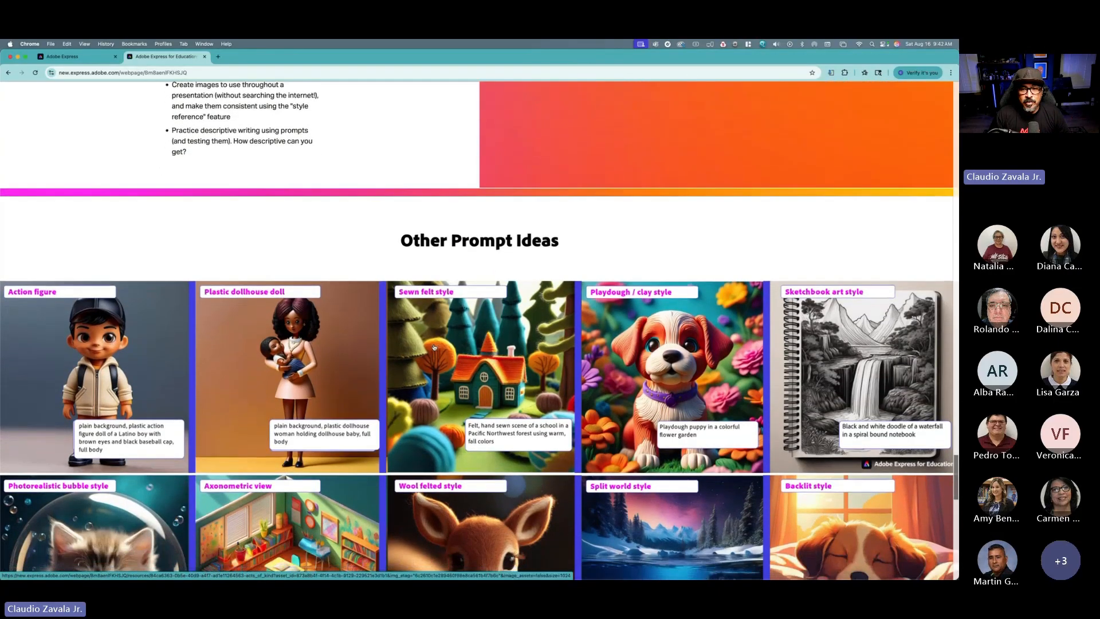
scroll(434, 346, "down", 3)
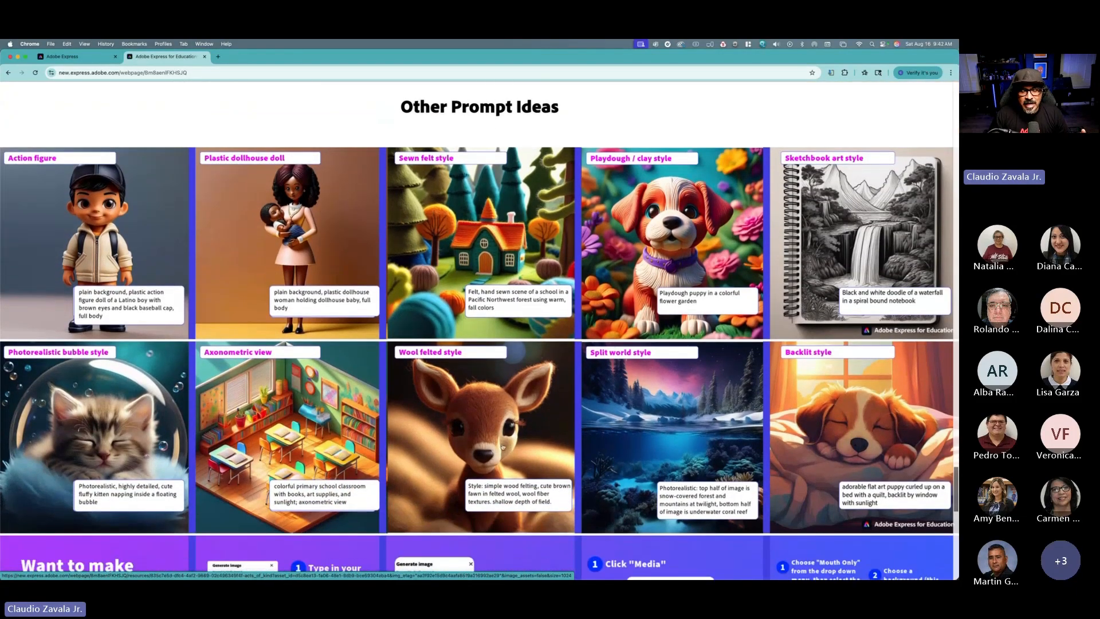
scroll(503, 446, "down", 1)
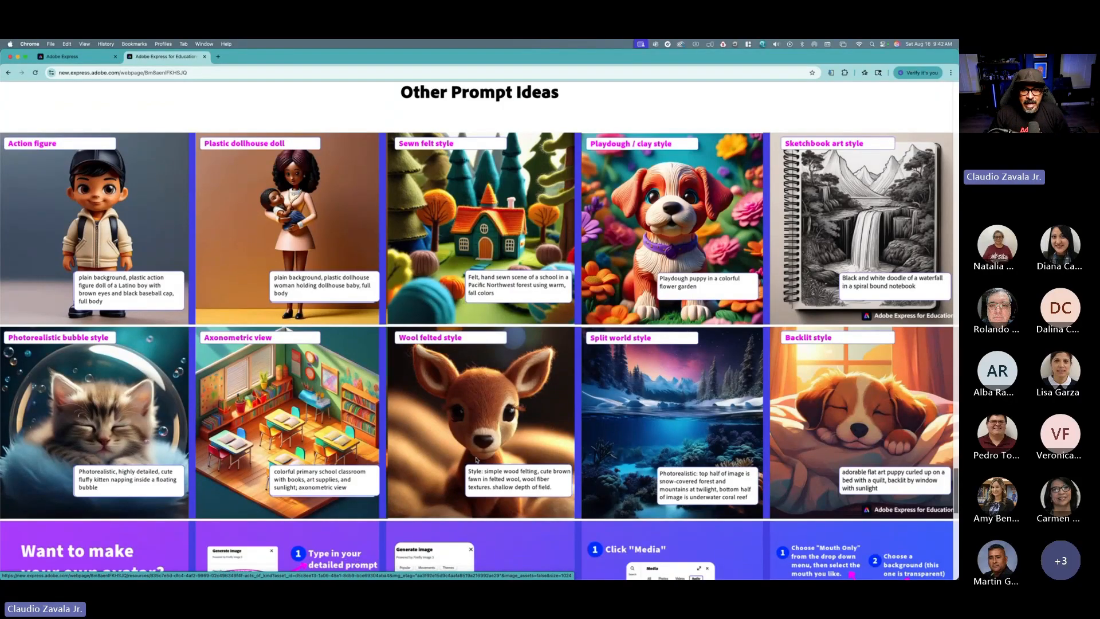
scroll(476, 459, "down", 1)
scroll(477, 443, "down", 1)
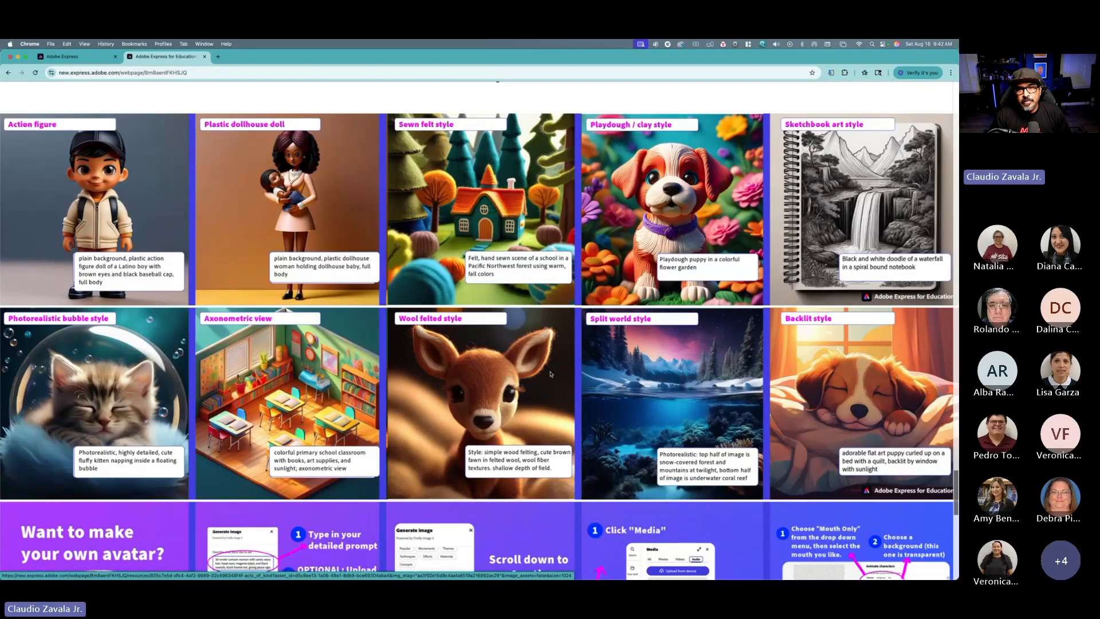
scroll(550, 374, "down", 5)
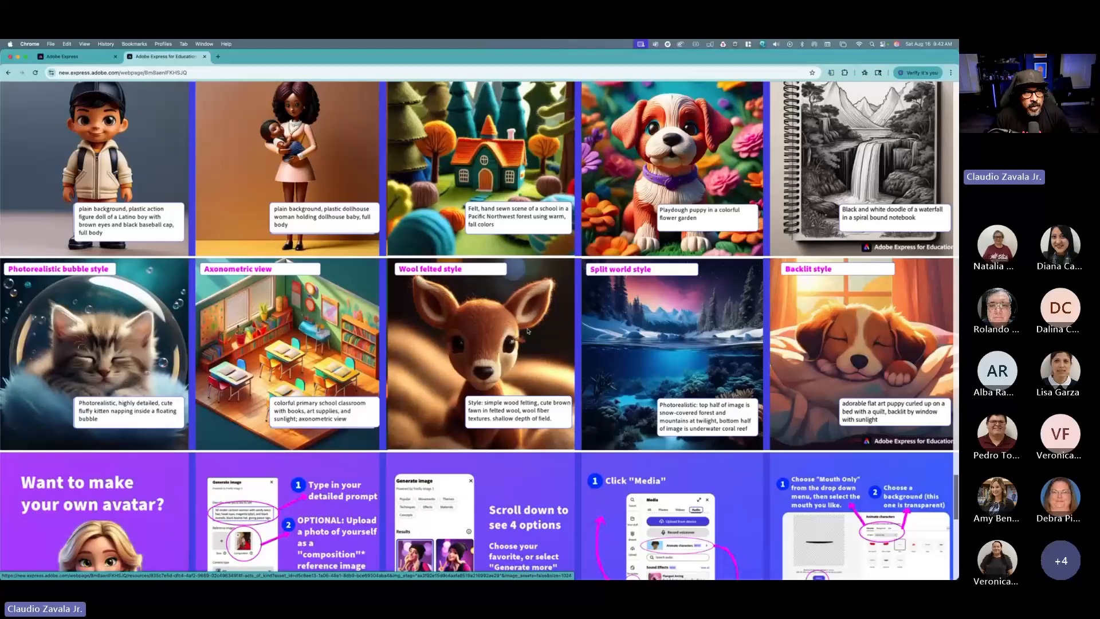
scroll(528, 331, "up", 7)
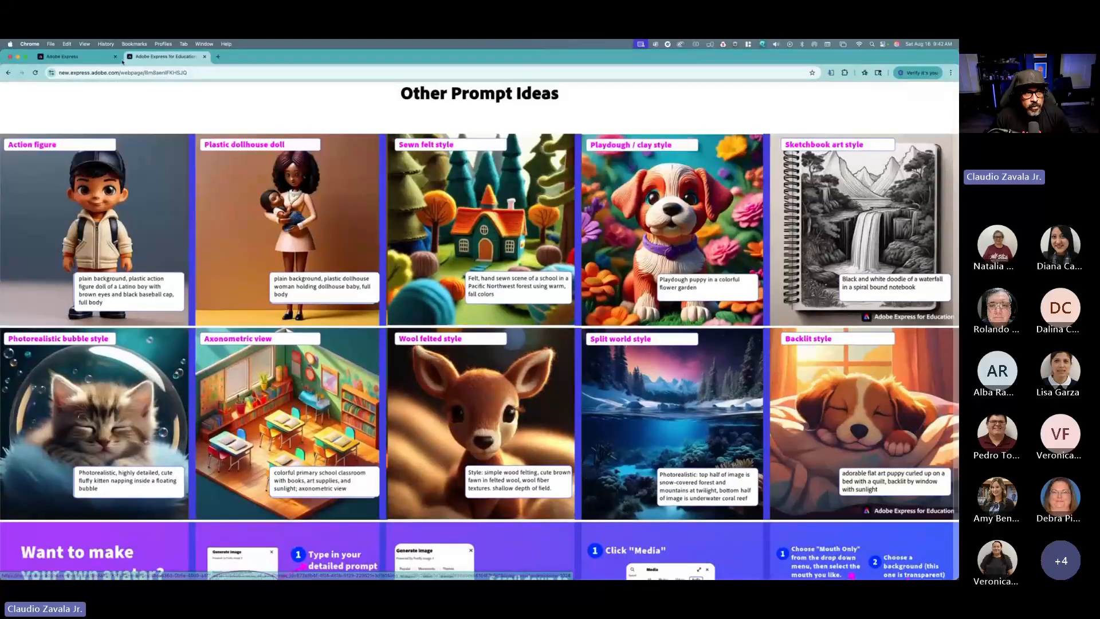
Step: Switch briefly to the Adobe Express home page, then return to the tips page's prompt structure tip
left_click(65, 59)
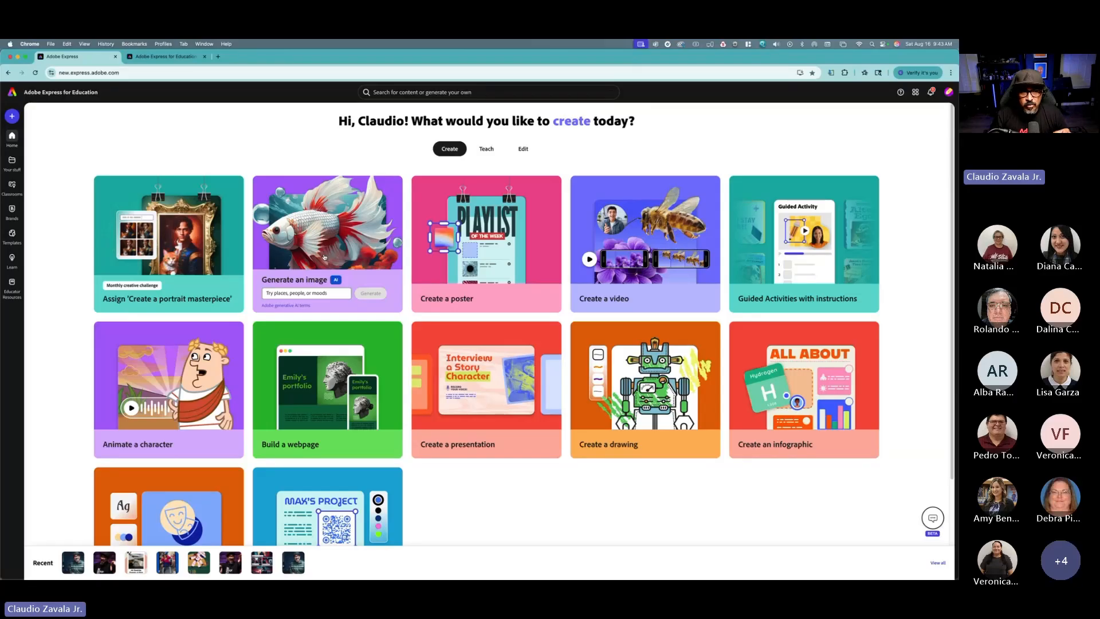
left_click(309, 291)
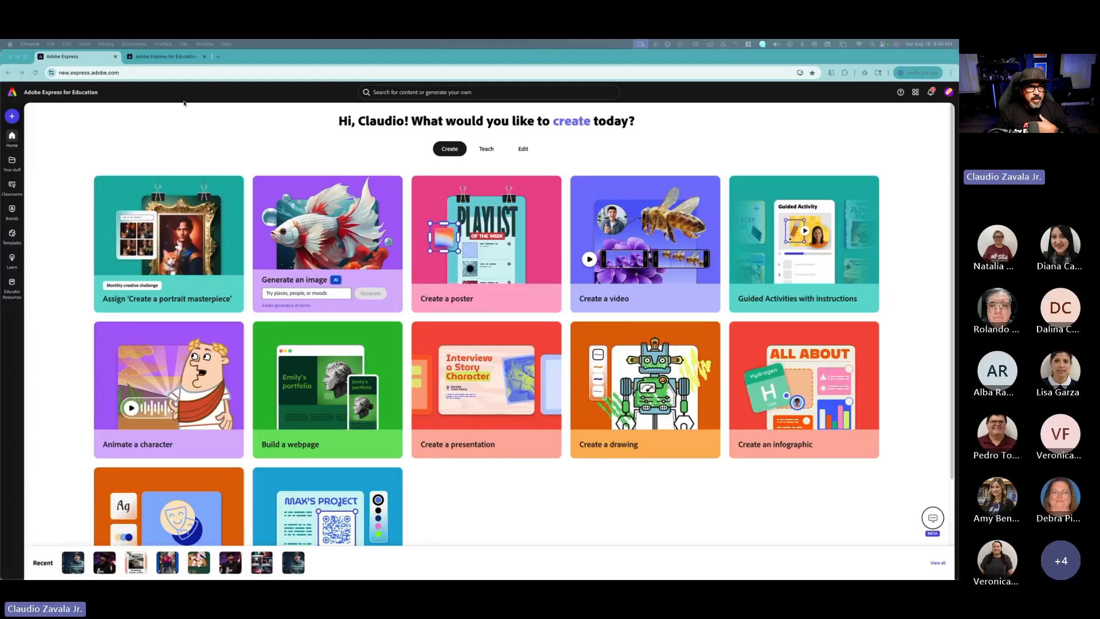
left_click(184, 57)
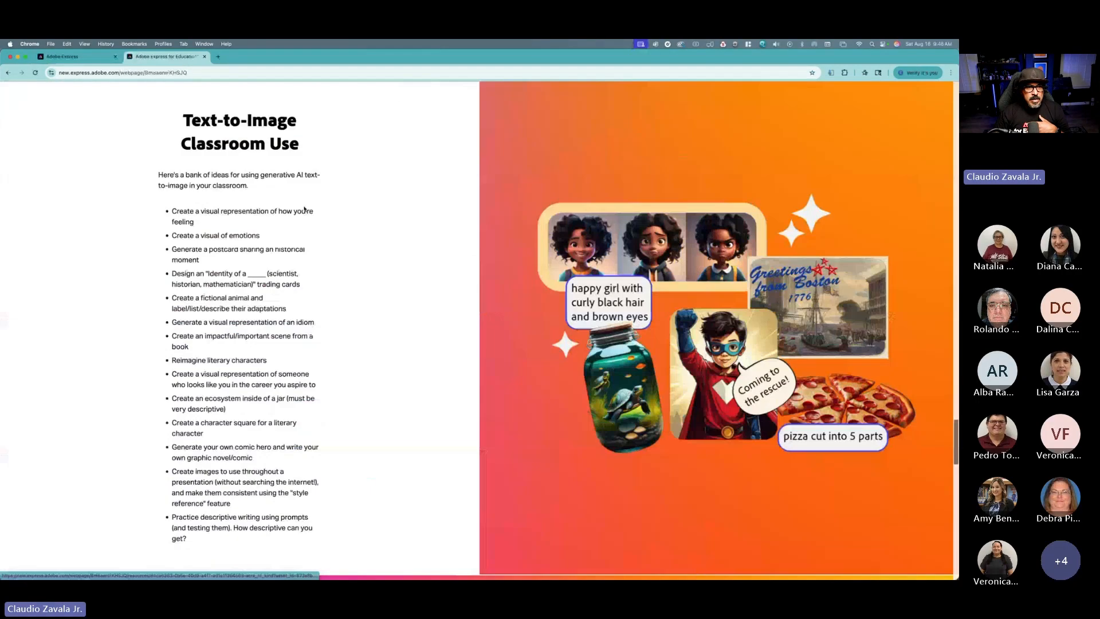
scroll(304, 210, "up", 20)
scroll(304, 211, "down", 10)
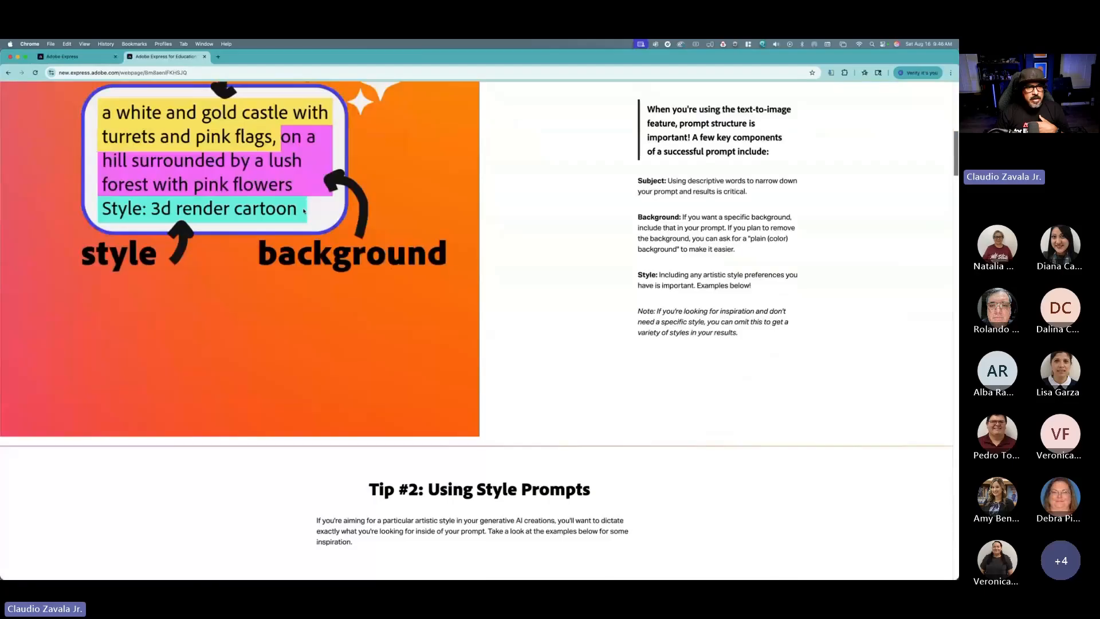
scroll(291, 265, "up", 2)
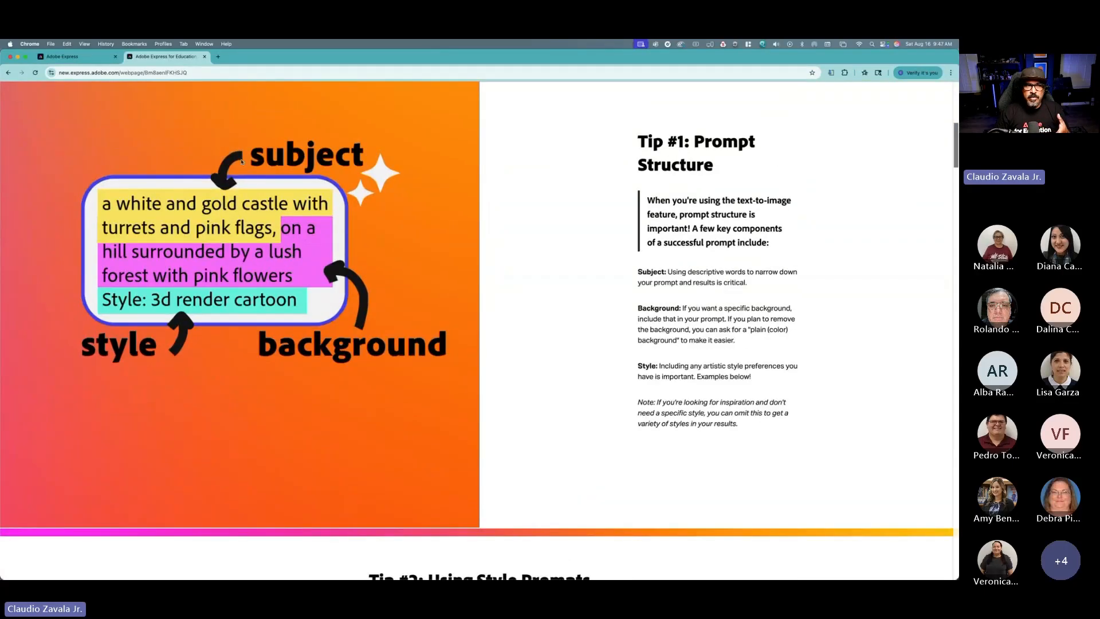
Step: Review the style prompt examples, Other Prompt Ideas gallery and best practices sections again on the tips page
left_click(90, 58)
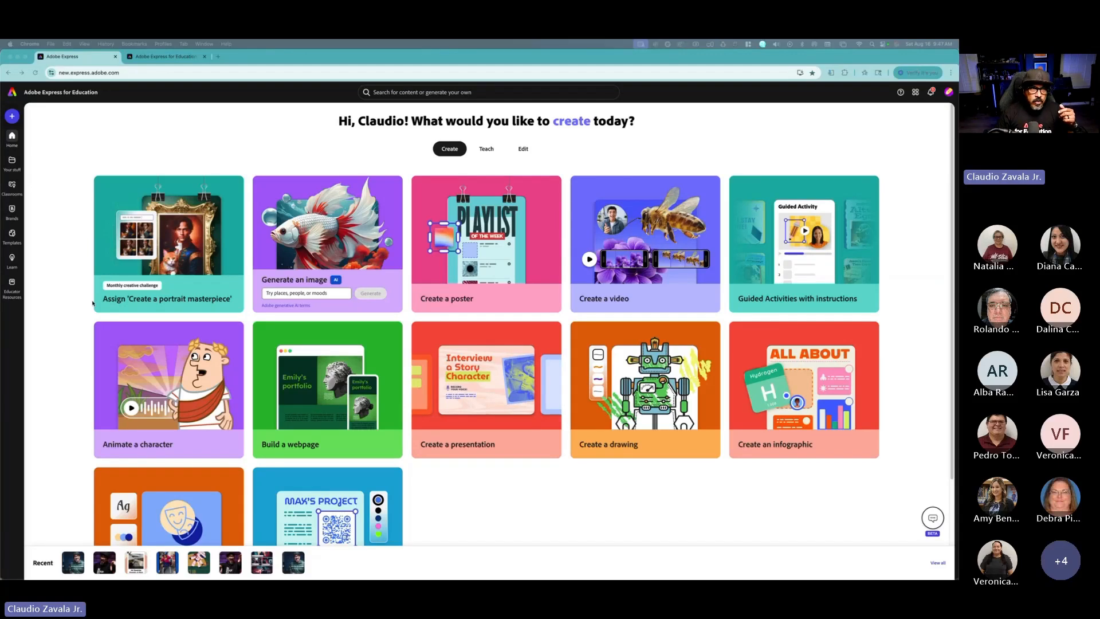
left_click(150, 57)
scroll(262, 152, "down", 10)
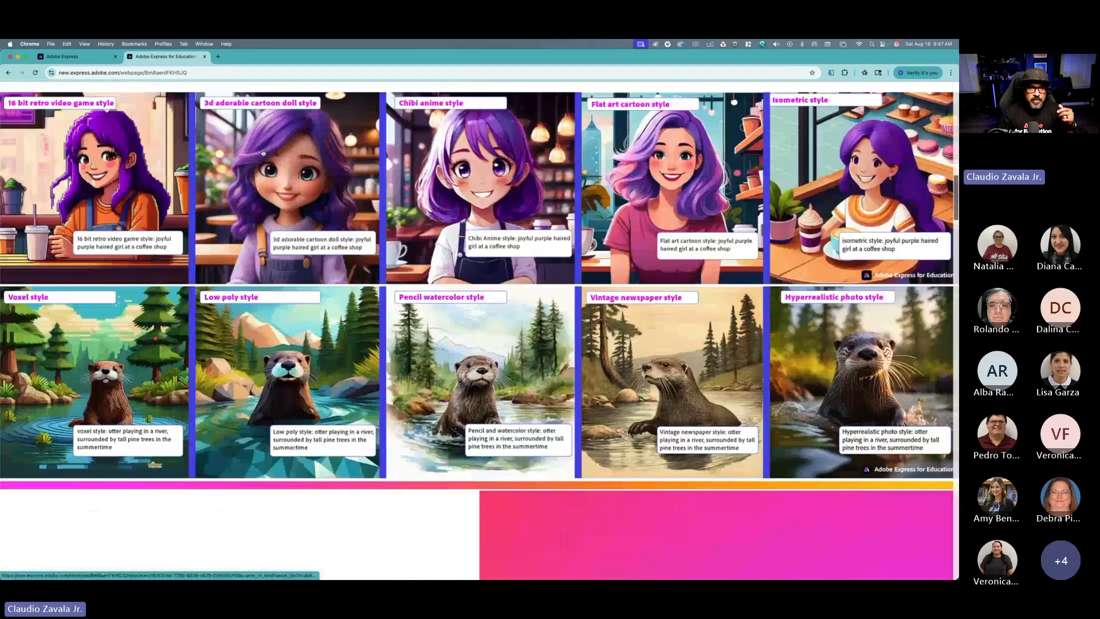
scroll(262, 153, "up", 1)
scroll(272, 165, "down", 15)
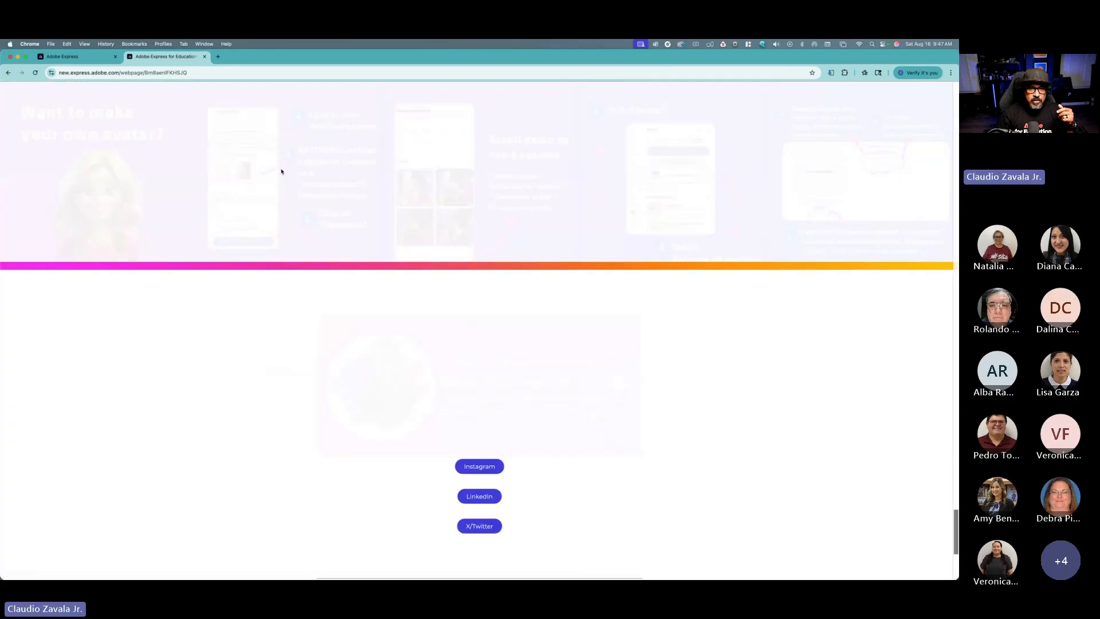
scroll(283, 174, "up", 14)
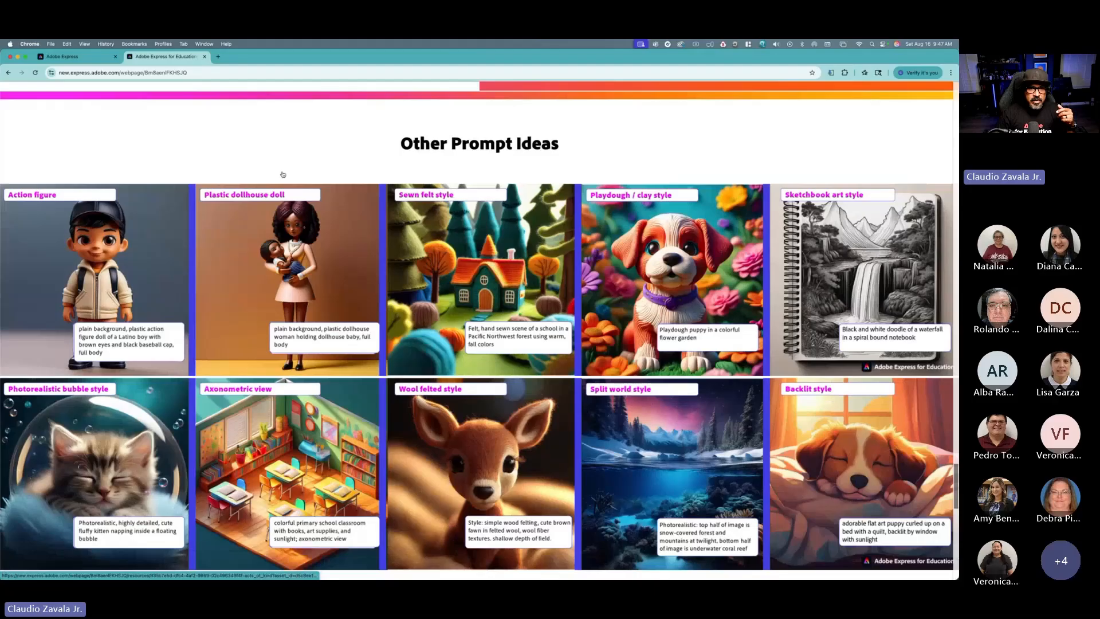
scroll(282, 174, "down", 1)
scroll(282, 174, "down", 1)
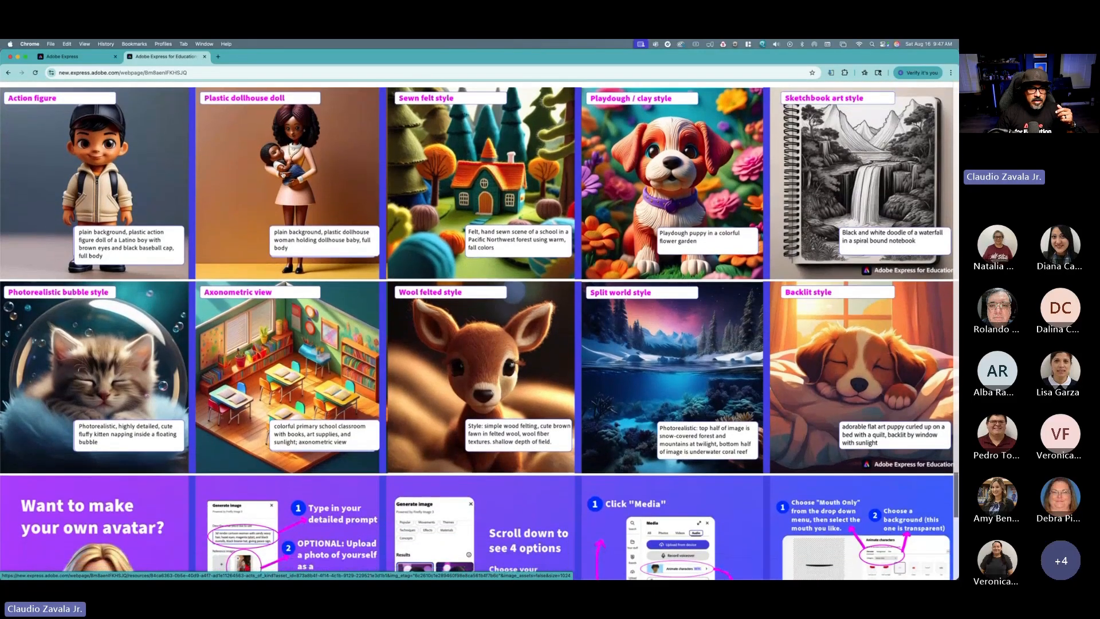
scroll(283, 174, "up", 3)
scroll(282, 174, "down", 1)
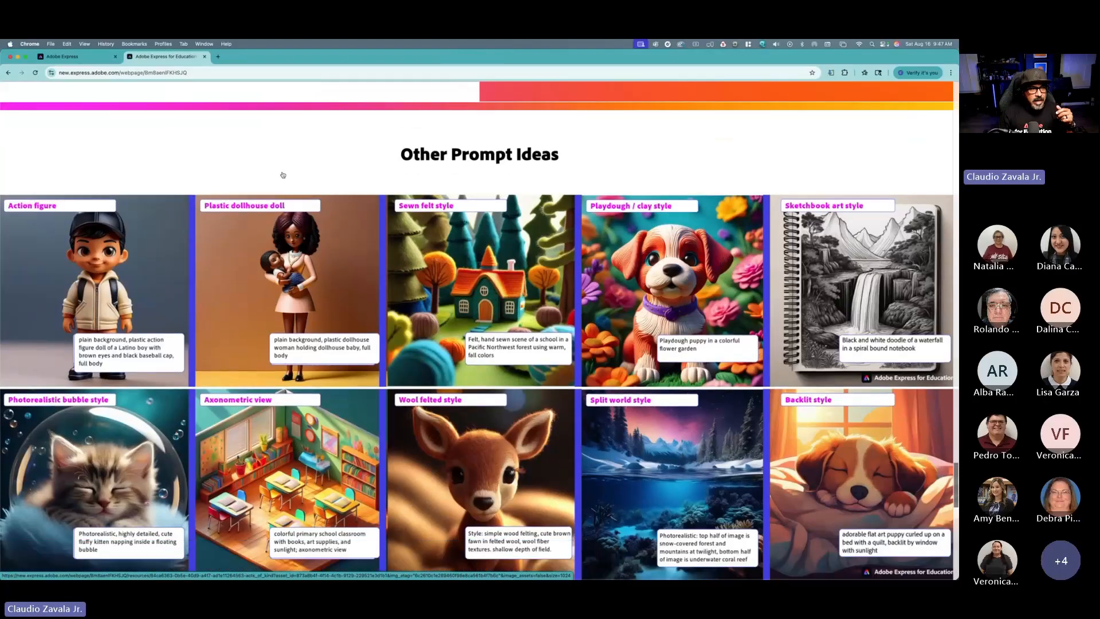
scroll(282, 175, "down", 1)
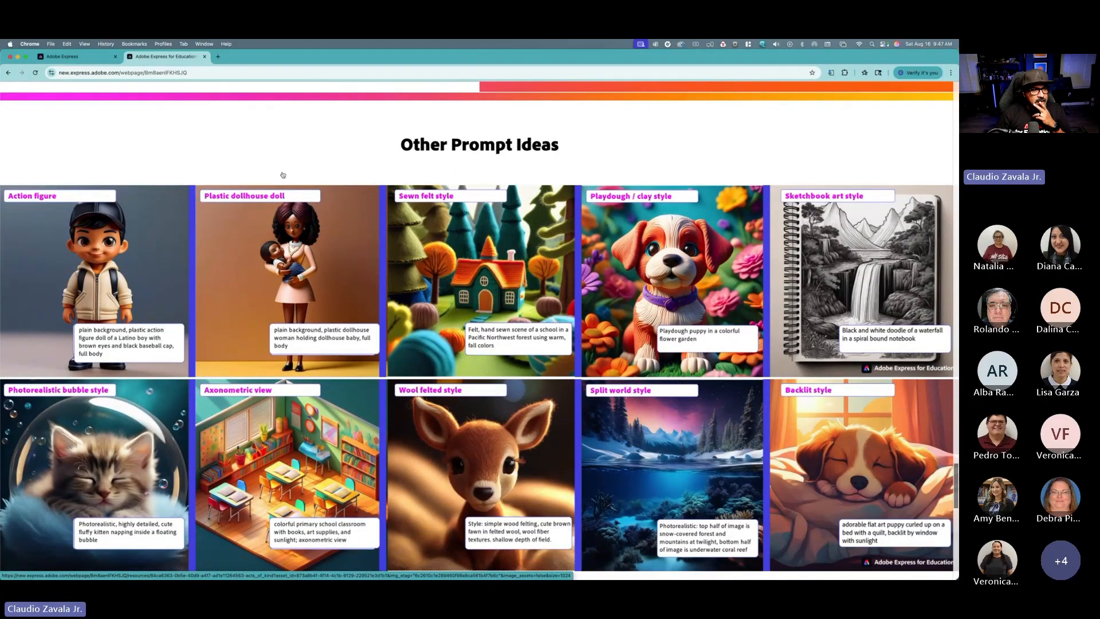
scroll(282, 175, "down", 1)
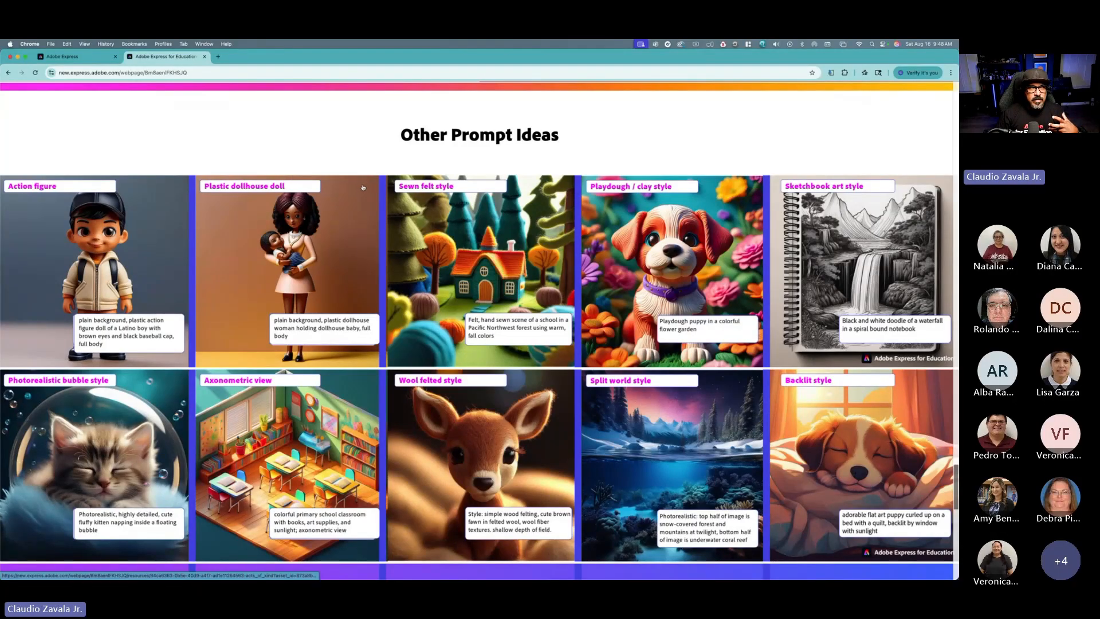
scroll(363, 183, "up", 5)
scroll(362, 190, "up", 20)
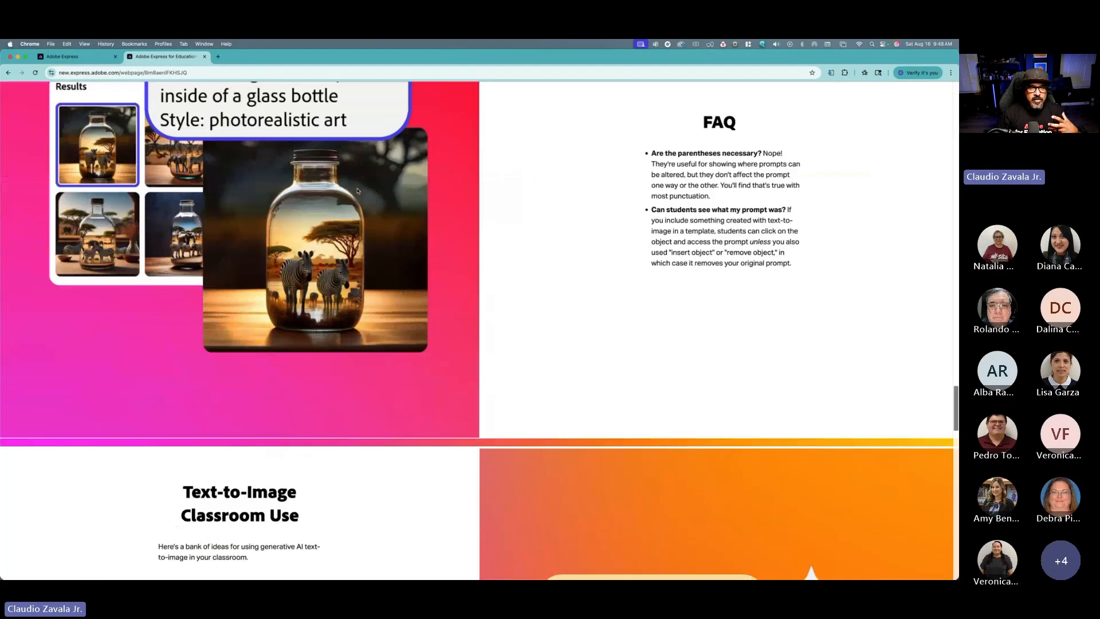
scroll(355, 190, "up", 20)
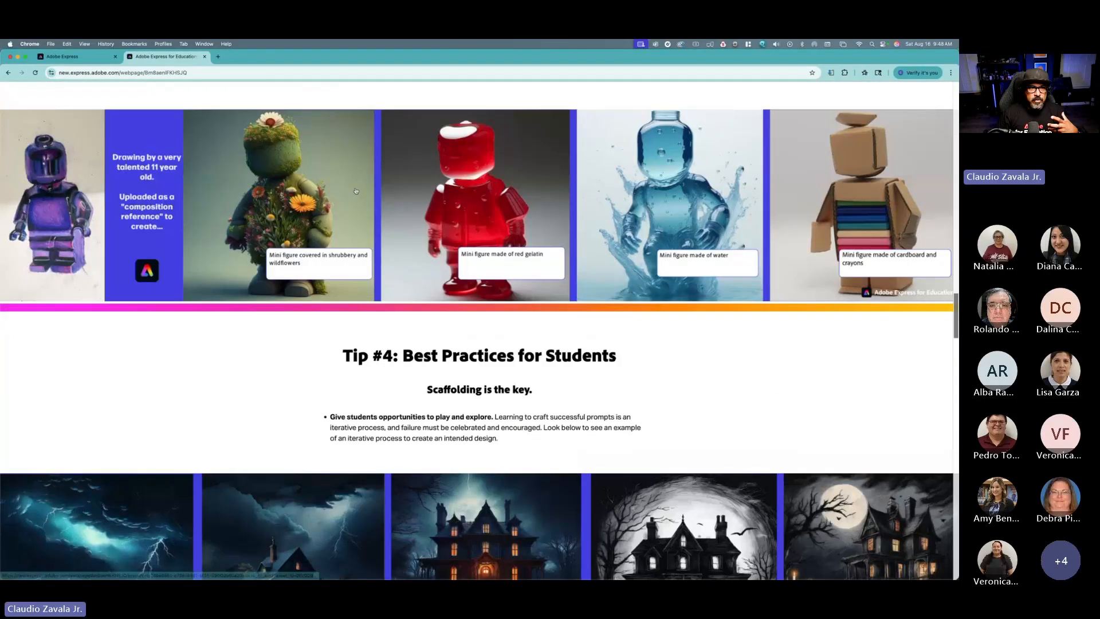
scroll(354, 202, "up", 15)
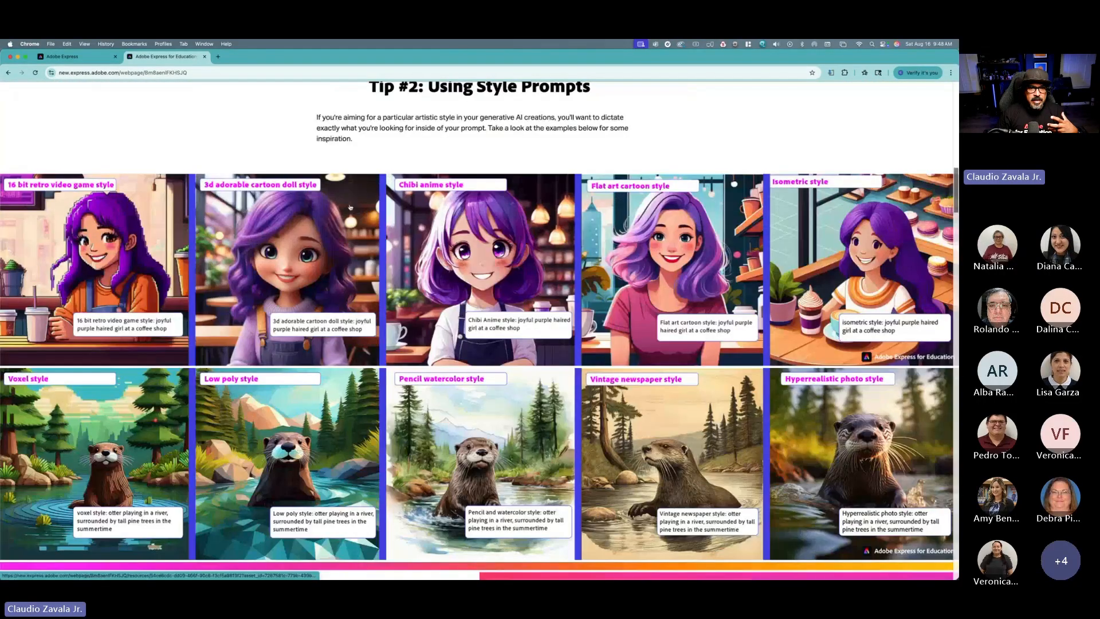
scroll(350, 207, "up", 1)
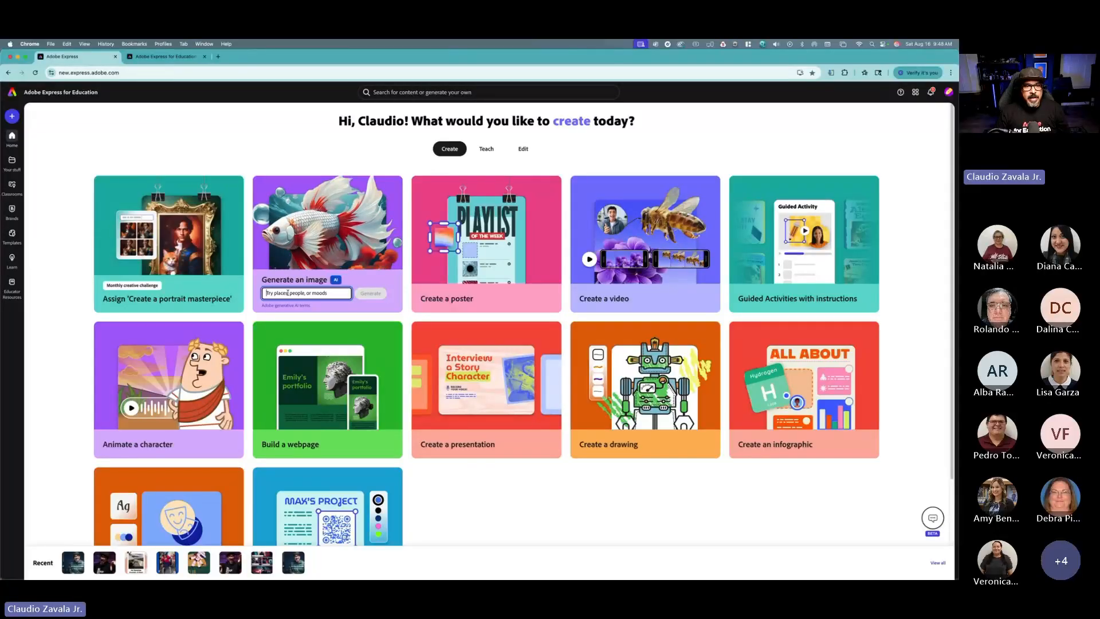
Step: Generate an image from a pasted voxel-style prompt of a lime green sloth in purple overalls reading an ebook near a barn
key("super+v")
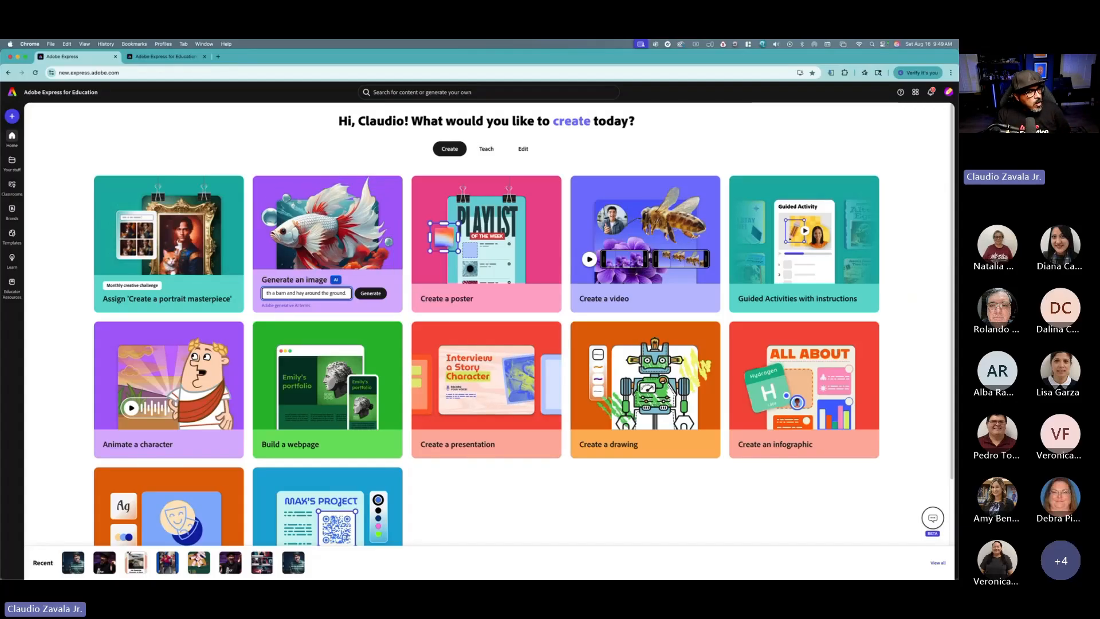
mouse_move(56, 573)
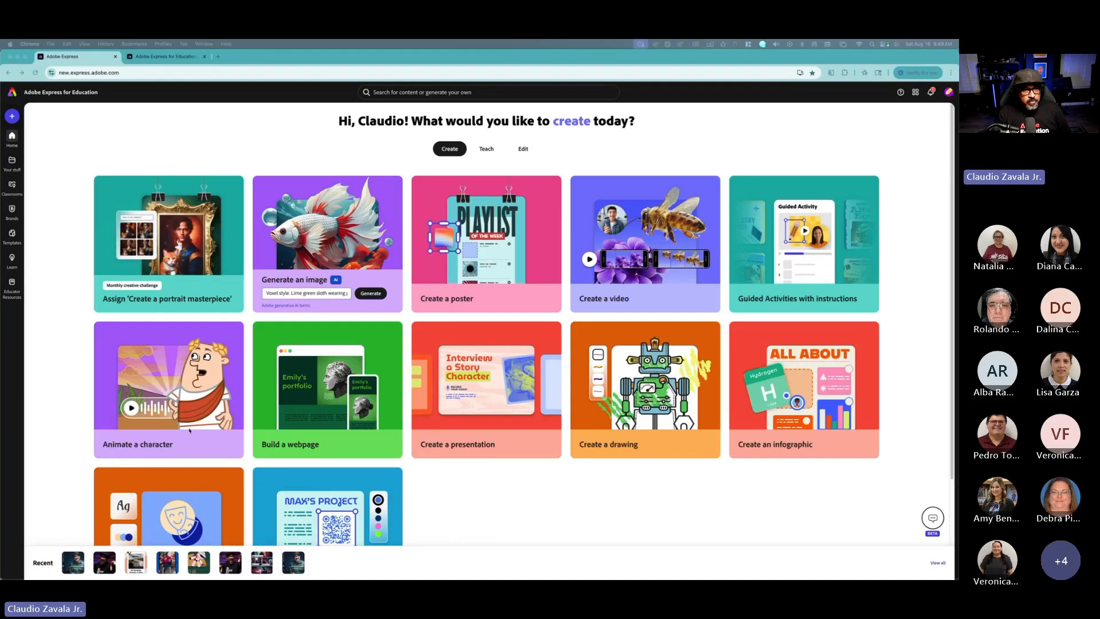
left_click(323, 293)
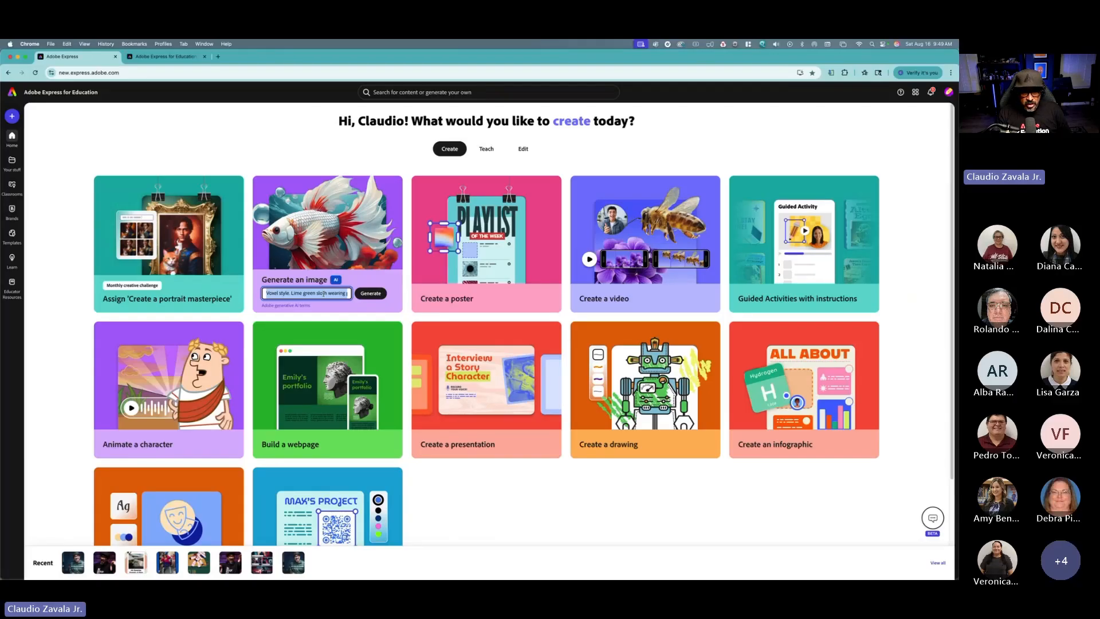
key("super+v")
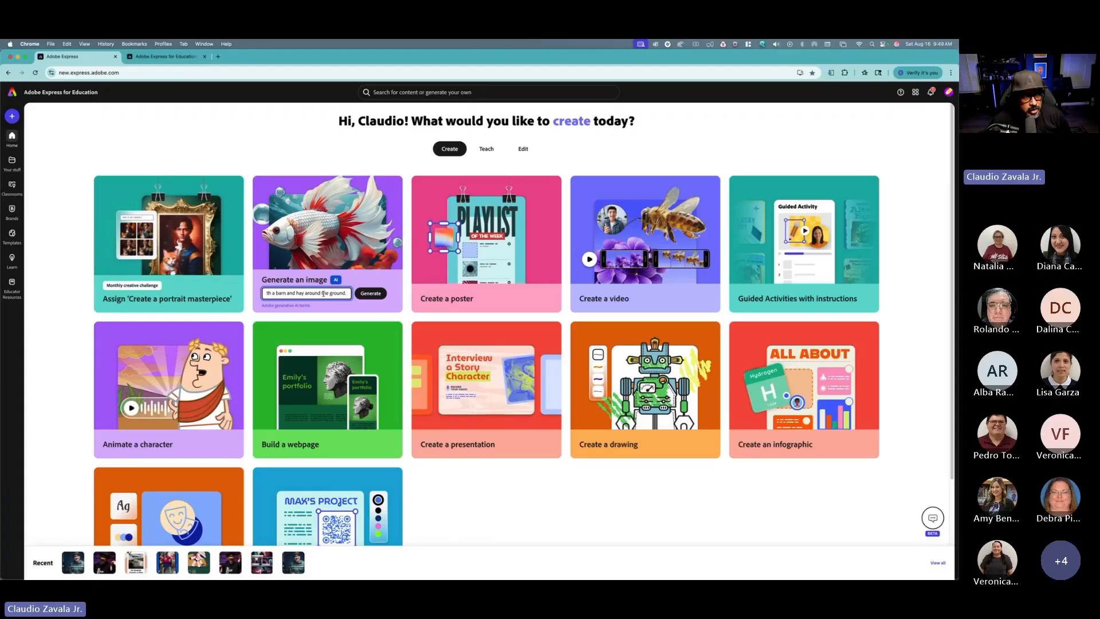
left_click(371, 294)
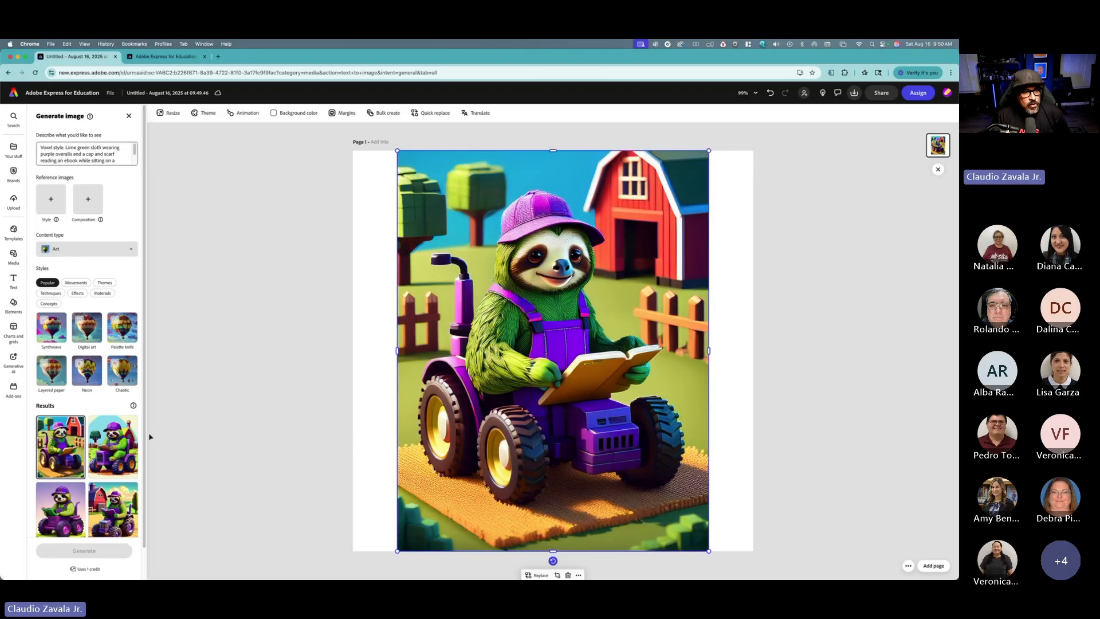
Step: Preview the generated results on the canvas, ending with the third result
left_click(122, 450)
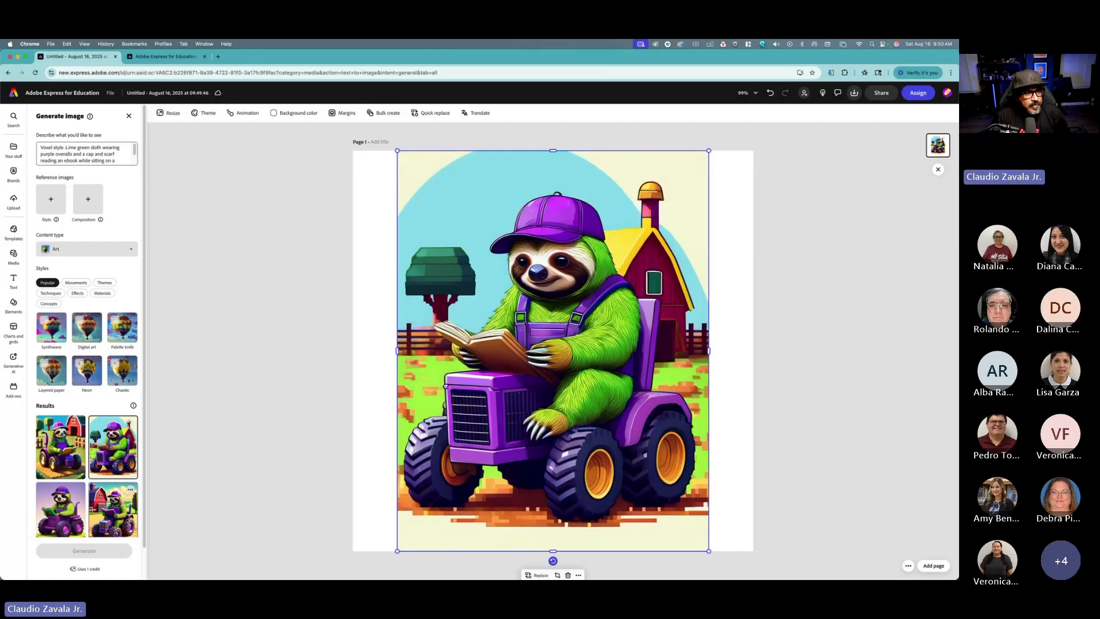
left_click(115, 509)
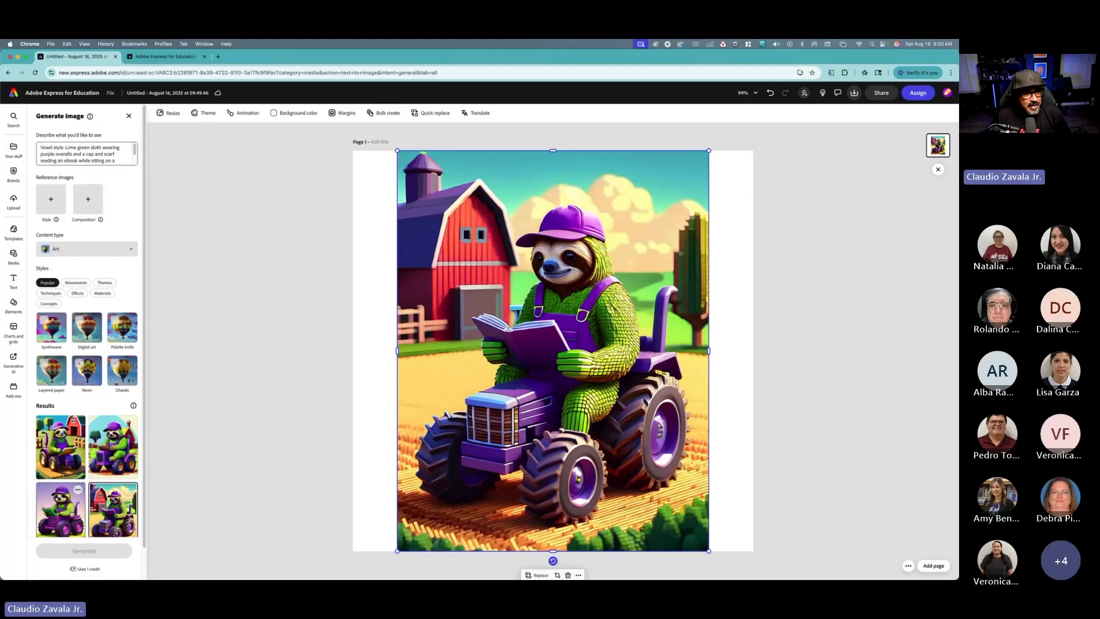
left_click(71, 512)
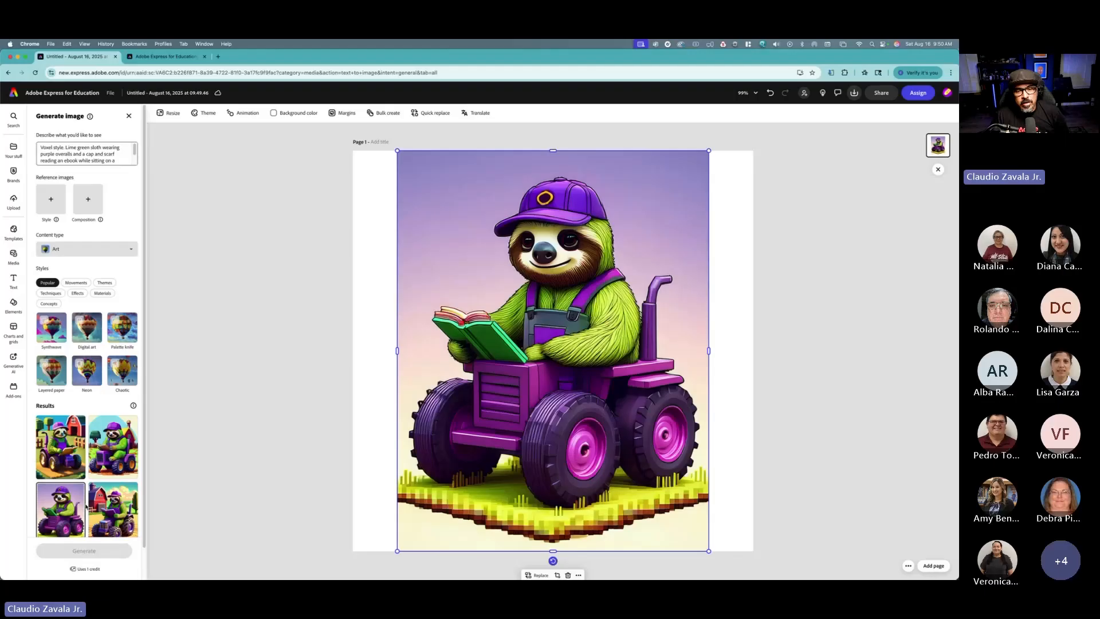
Step: Generate more image results from the same voxel sloth prompt, requesting several additional batches
scroll(106, 492, "down", 1)
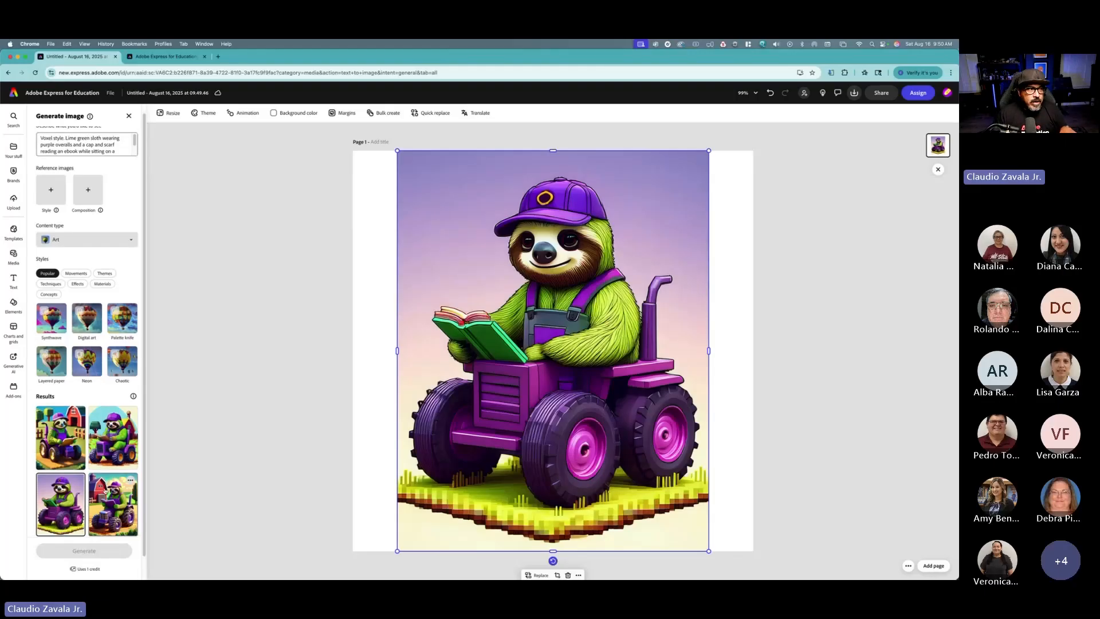
scroll(102, 438, "down", 2)
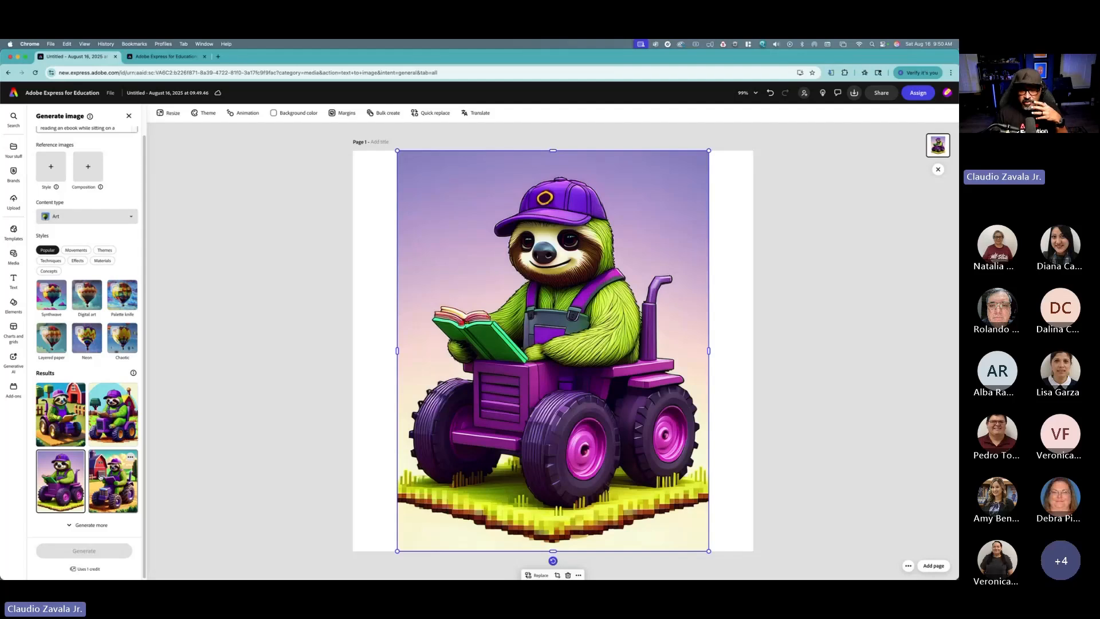
left_click(104, 525)
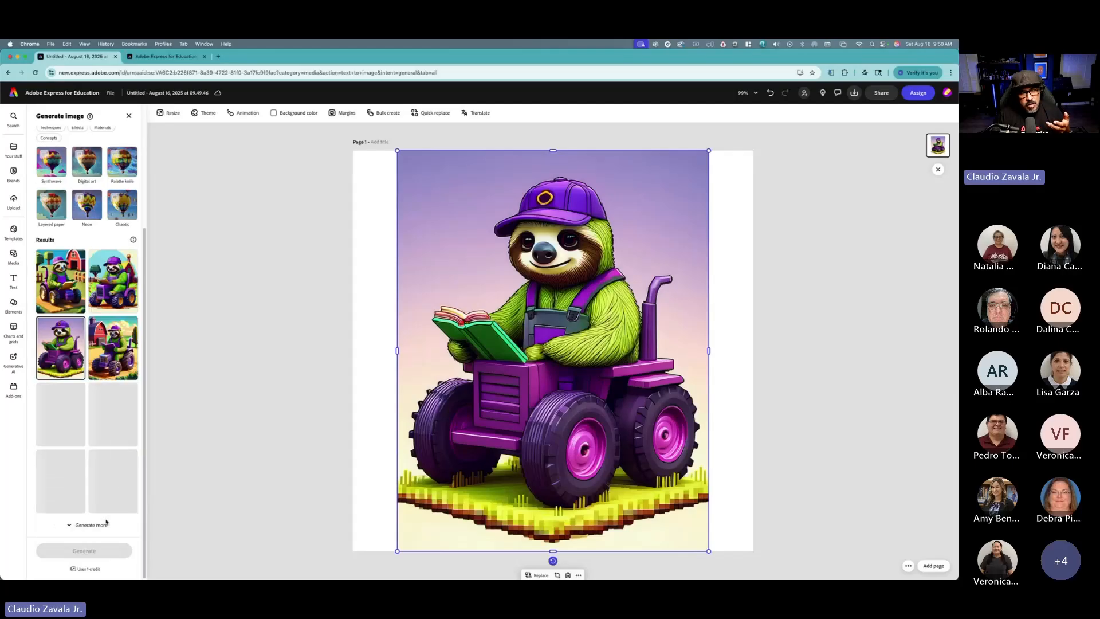
left_click(106, 524)
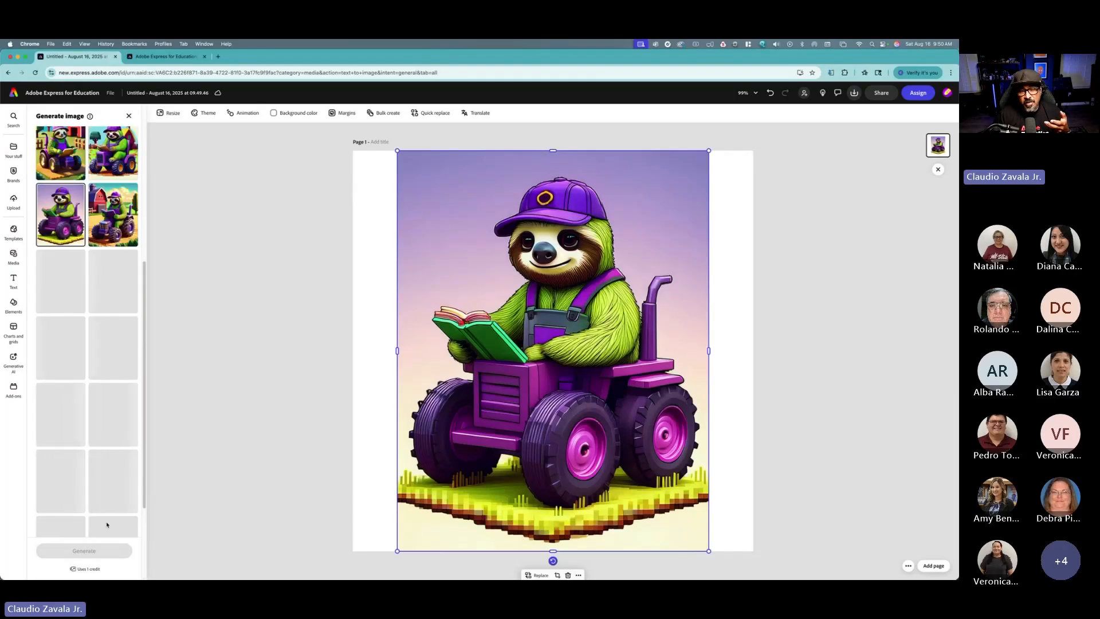
scroll(106, 524, "down", 3)
left_click(106, 524)
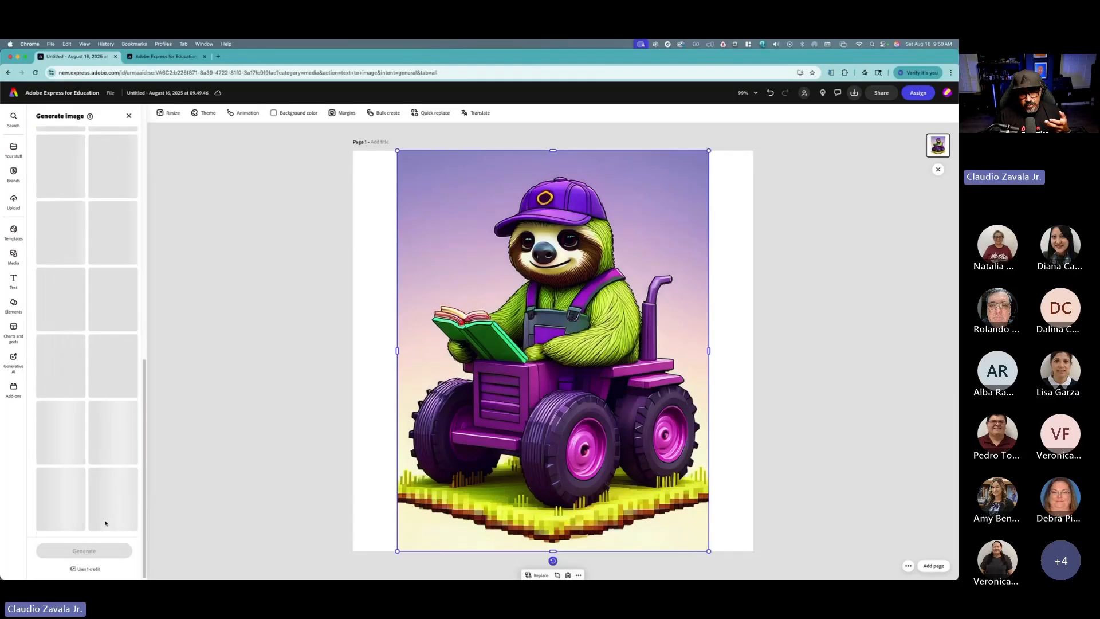
scroll(105, 524, "down", 1)
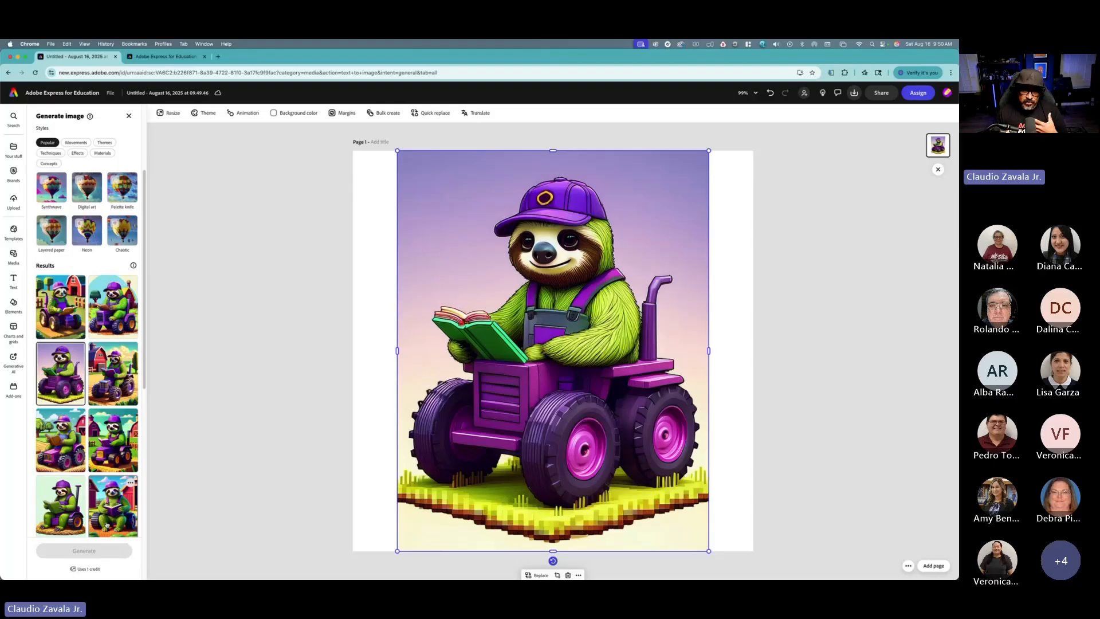
Step: Browse through the generated results, previewing several different sloth images on the canvas
scroll(107, 525, "down", 5)
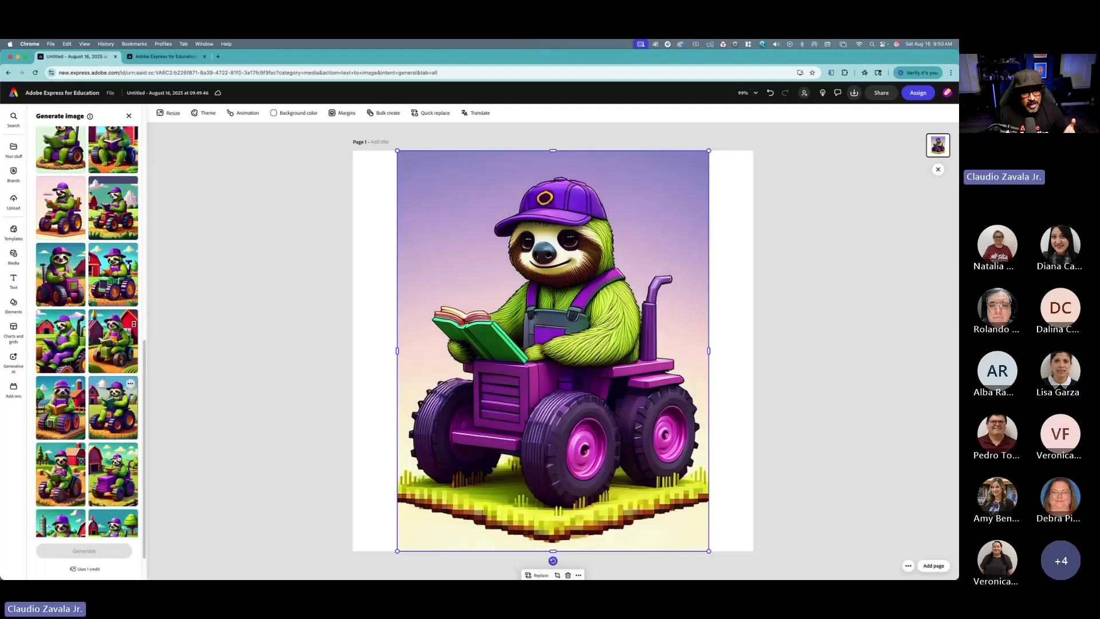
scroll(127, 469, "down", 3)
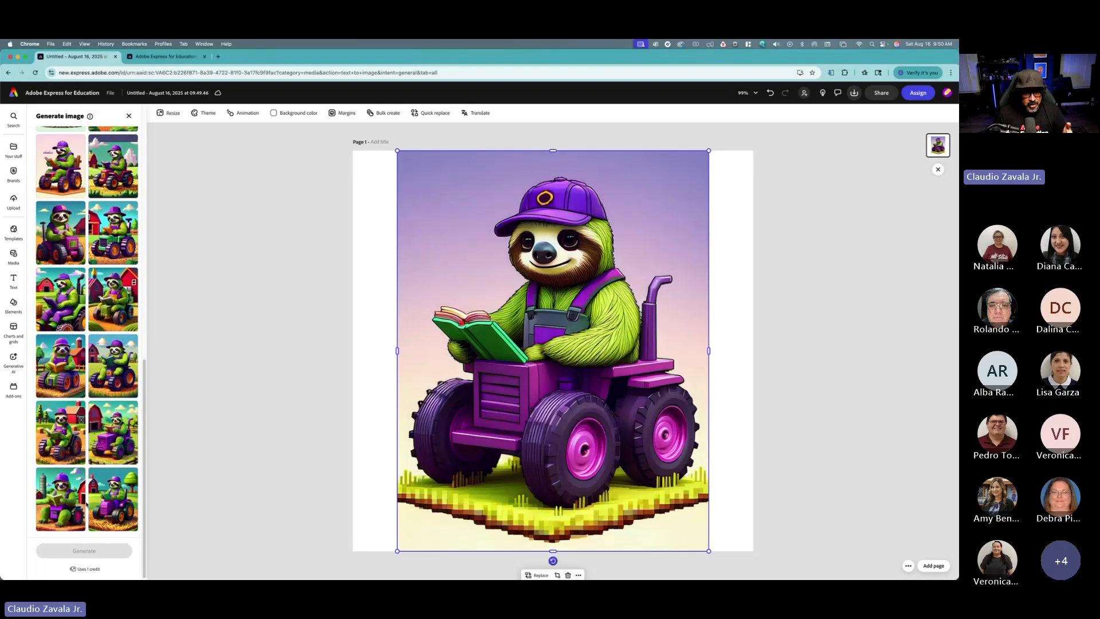
left_click(113, 499)
left_click(113, 435)
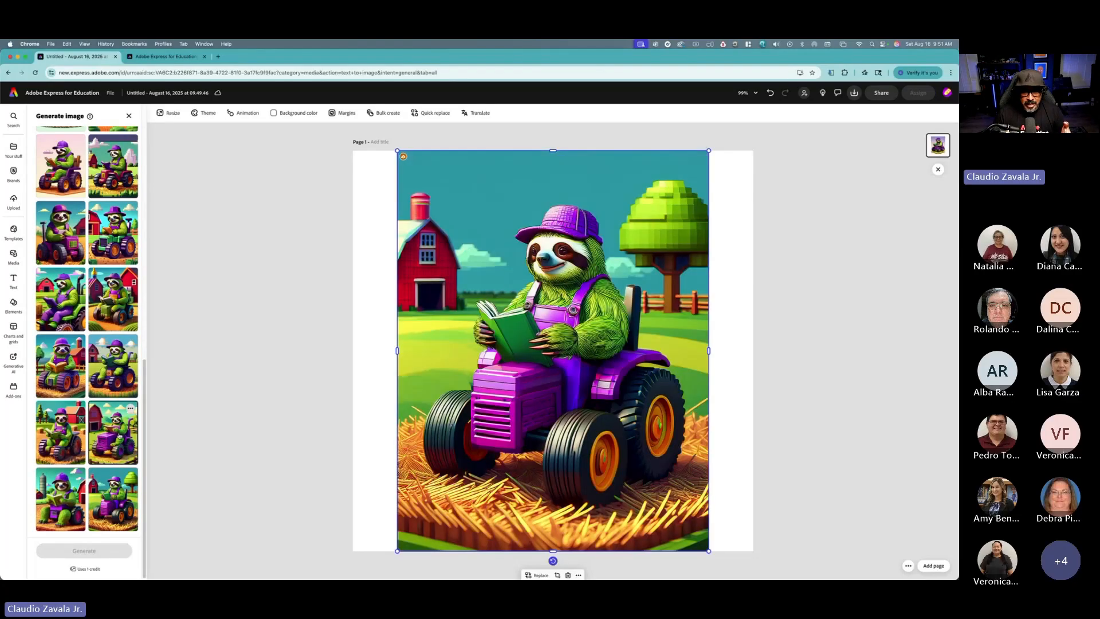
left_click(79, 442)
scroll(80, 435, "up", 2)
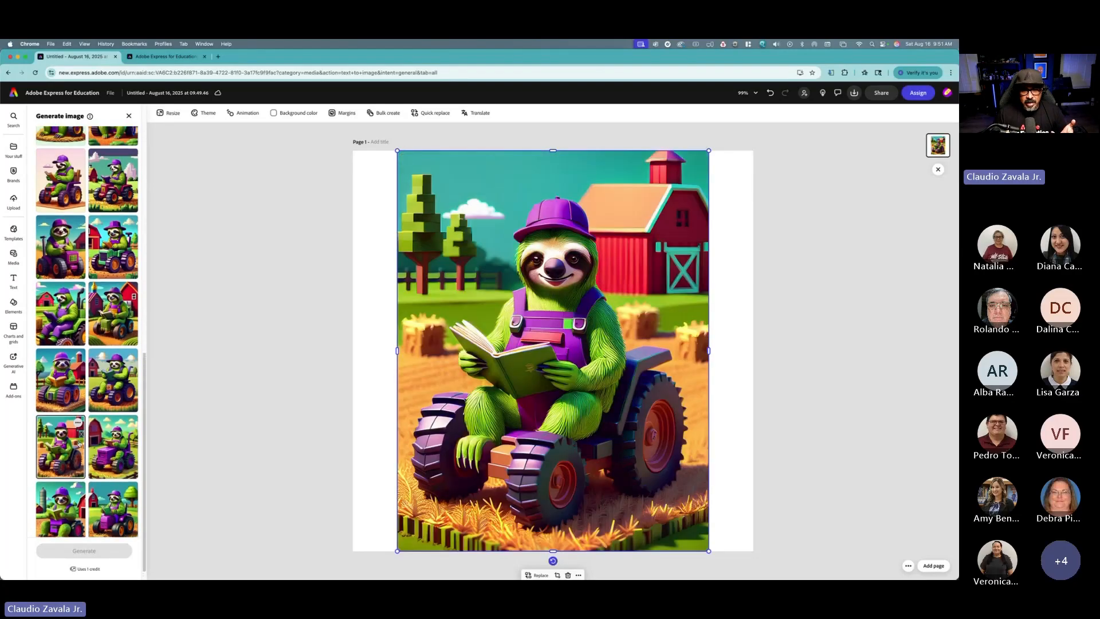
left_click(74, 397)
scroll(86, 410, "up", 4)
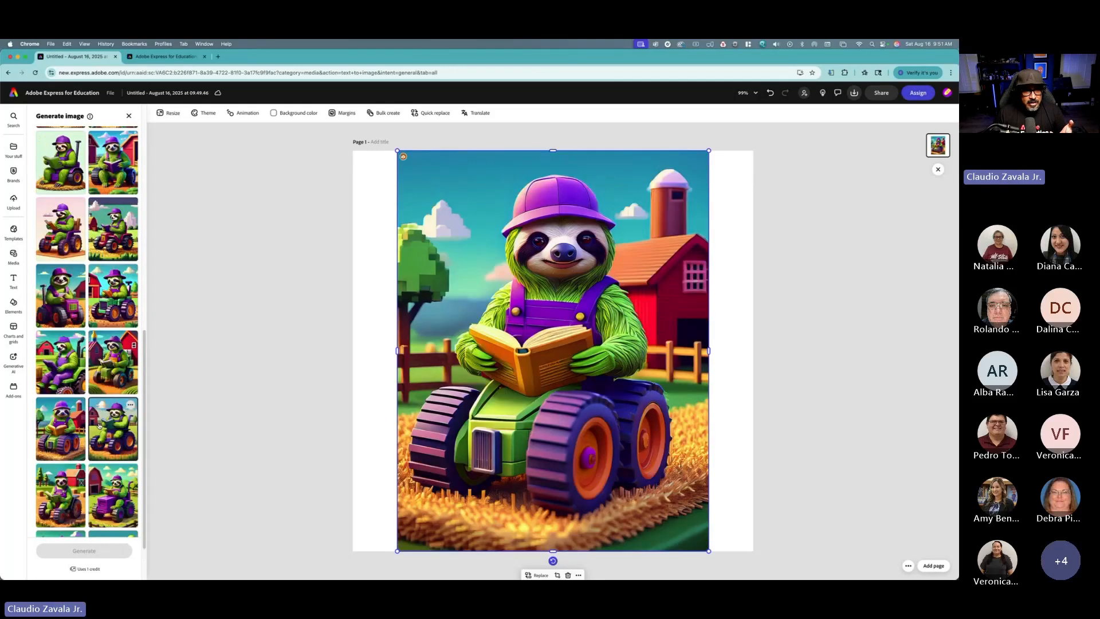
left_click(99, 424)
left_click(112, 367)
scroll(112, 368, "up", 1)
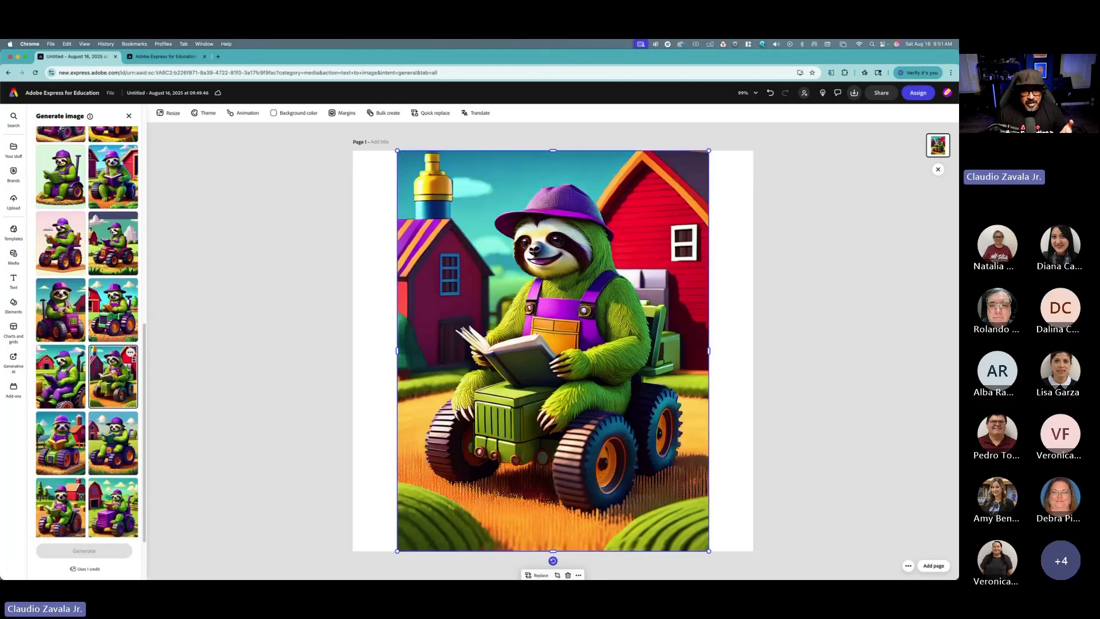
left_click(75, 396)
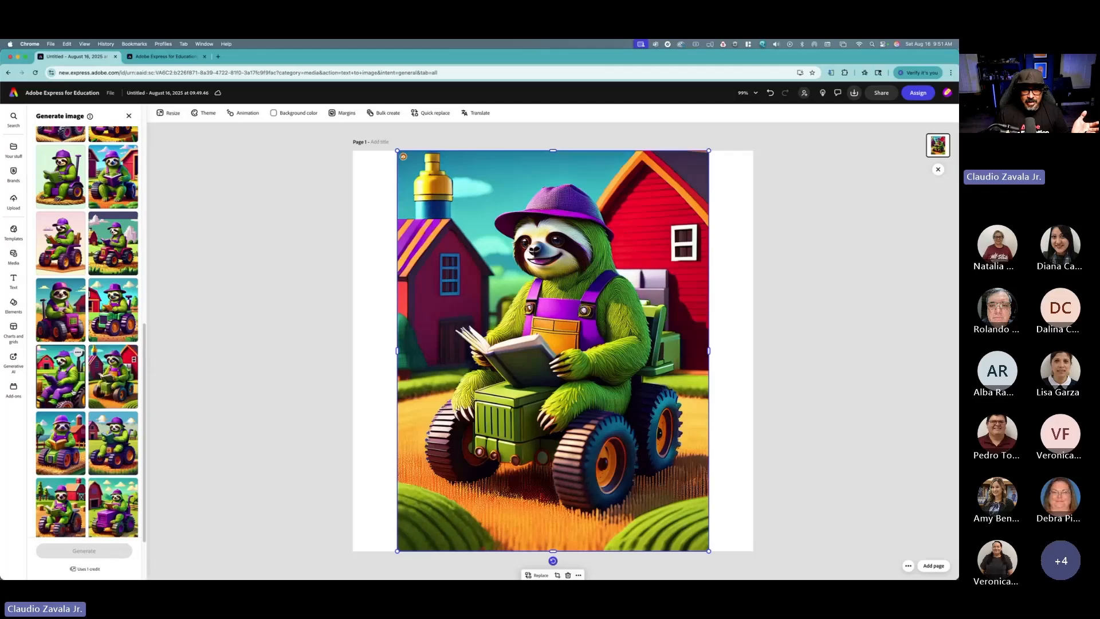
scroll(112, 390, "up", 1)
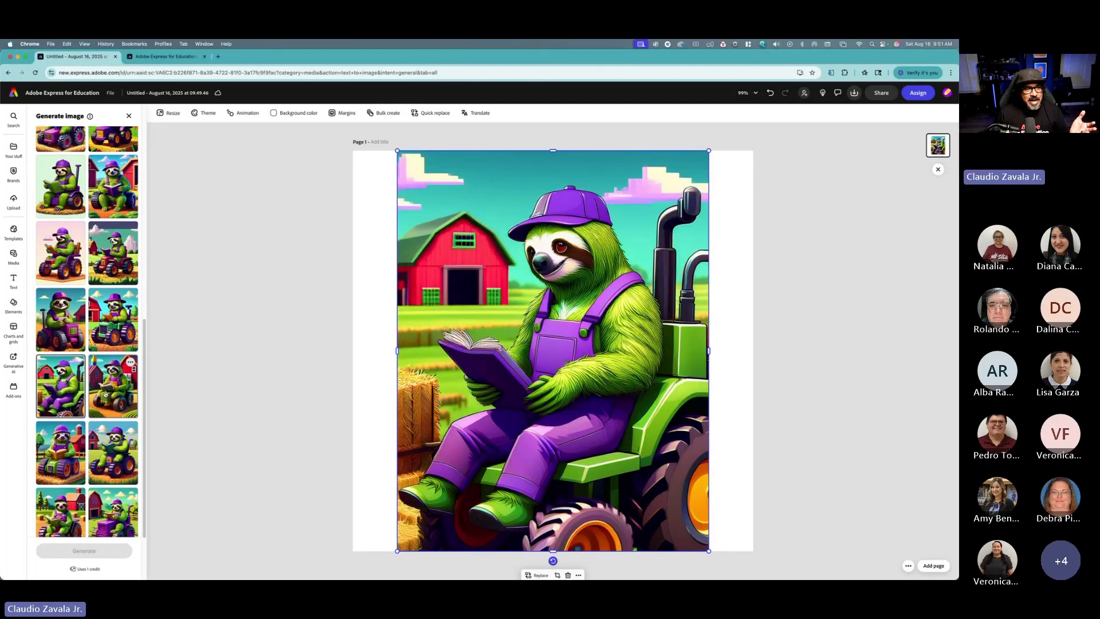
scroll(113, 390, "up", 1)
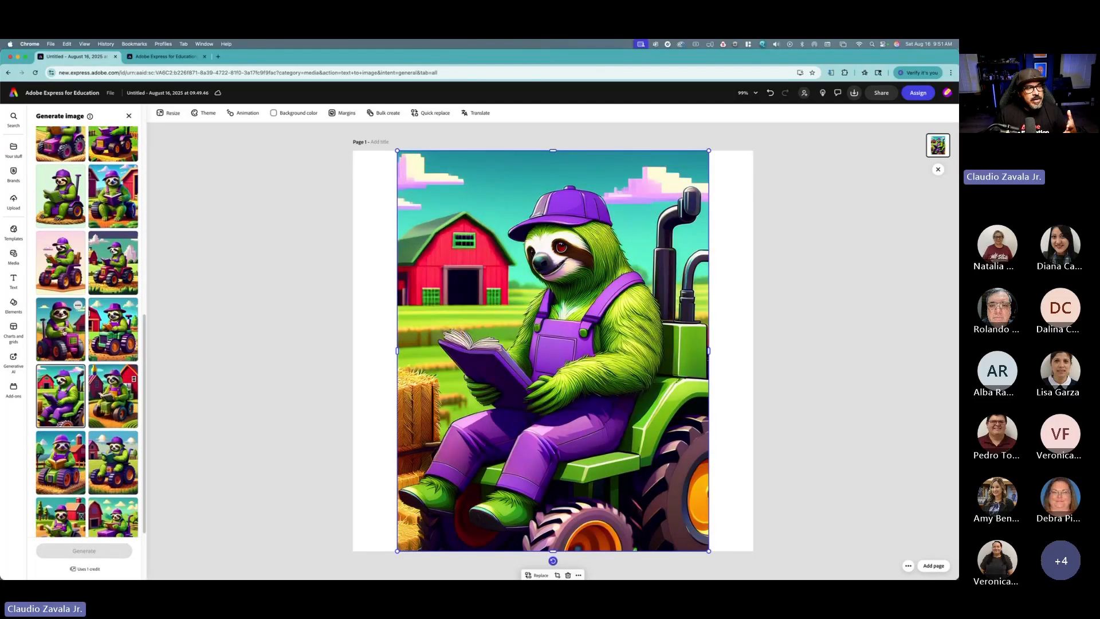
left_click(64, 331)
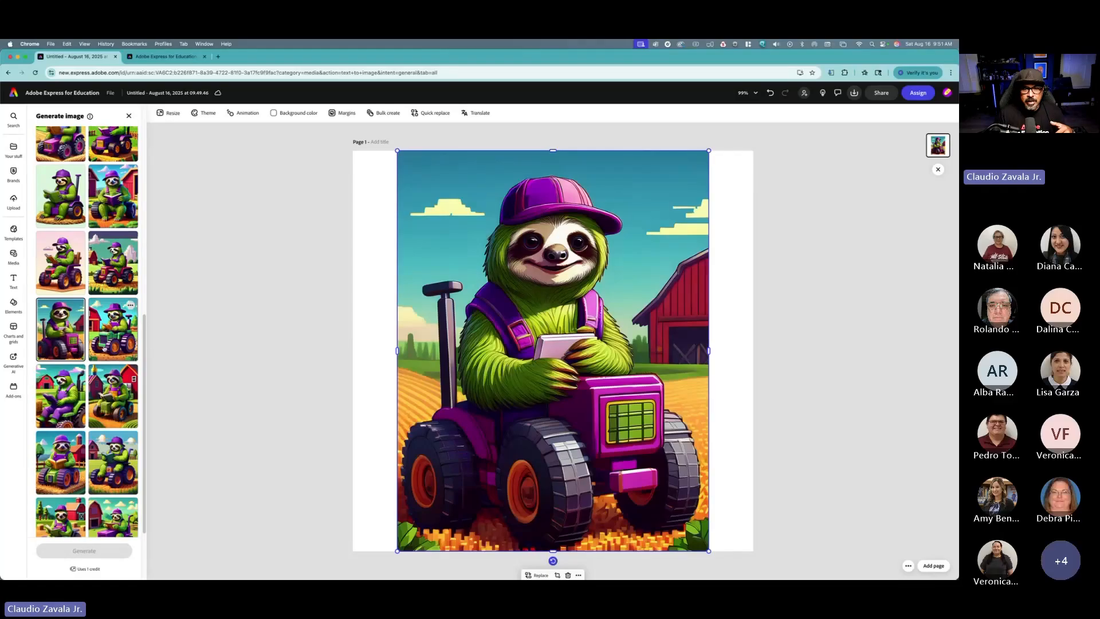
scroll(110, 347, "up", 1)
left_click(110, 344)
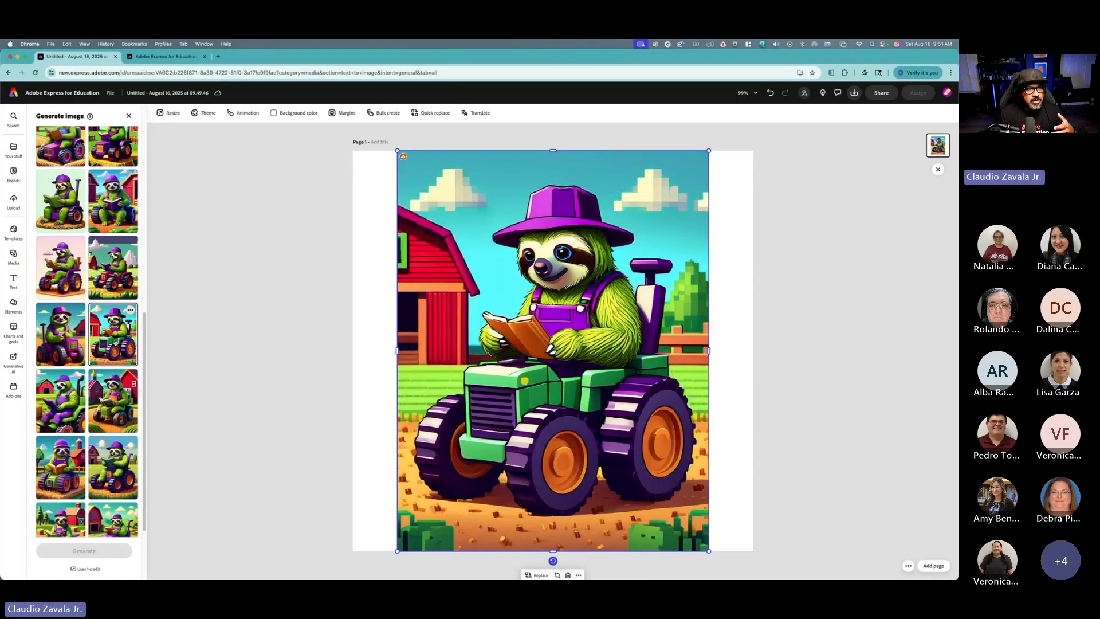
scroll(86, 332, "up", 10)
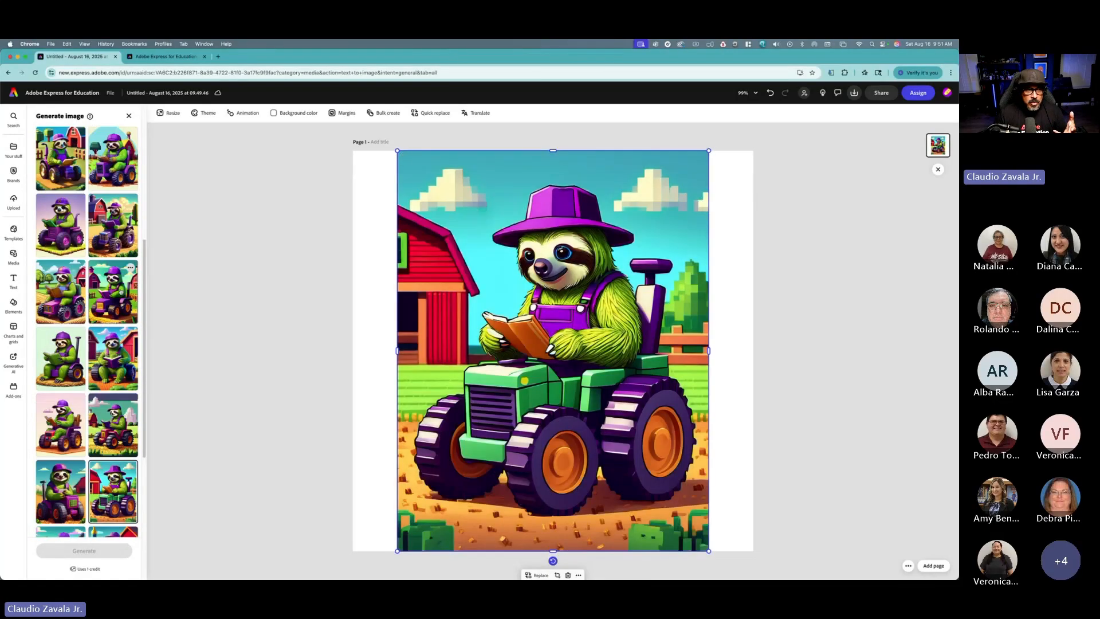
scroll(117, 321, "down", 2)
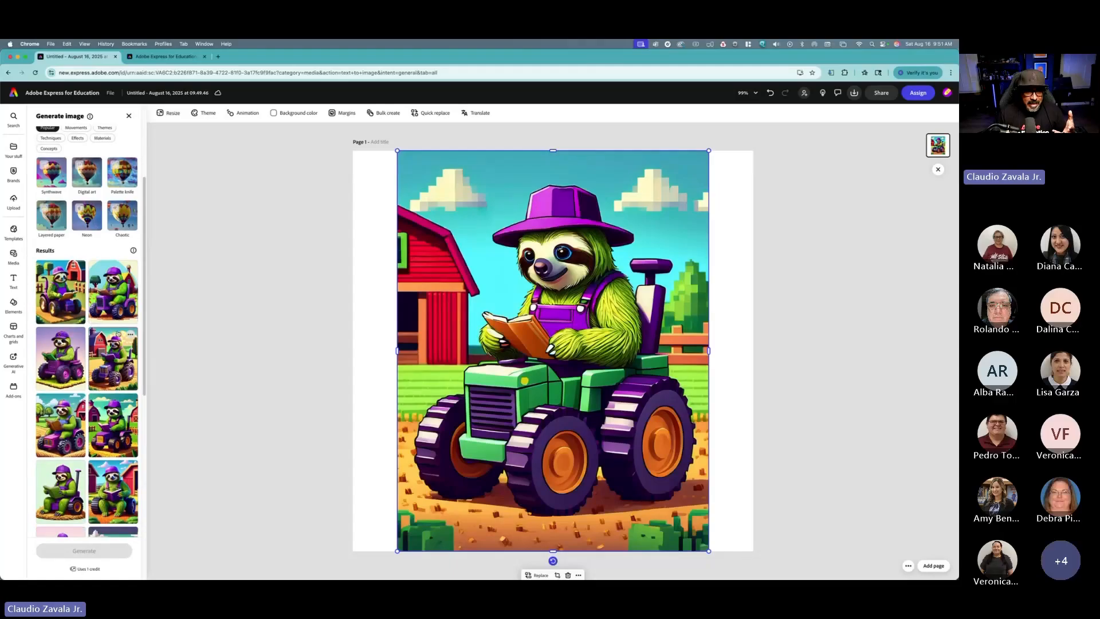
left_click(101, 361)
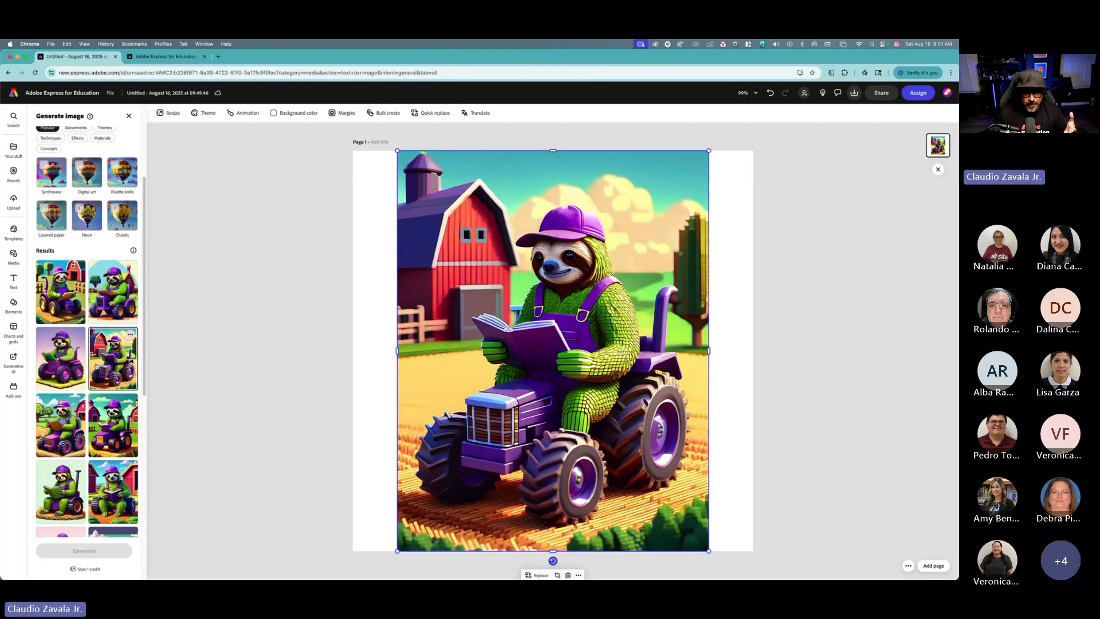
scroll(96, 369, "down", 3)
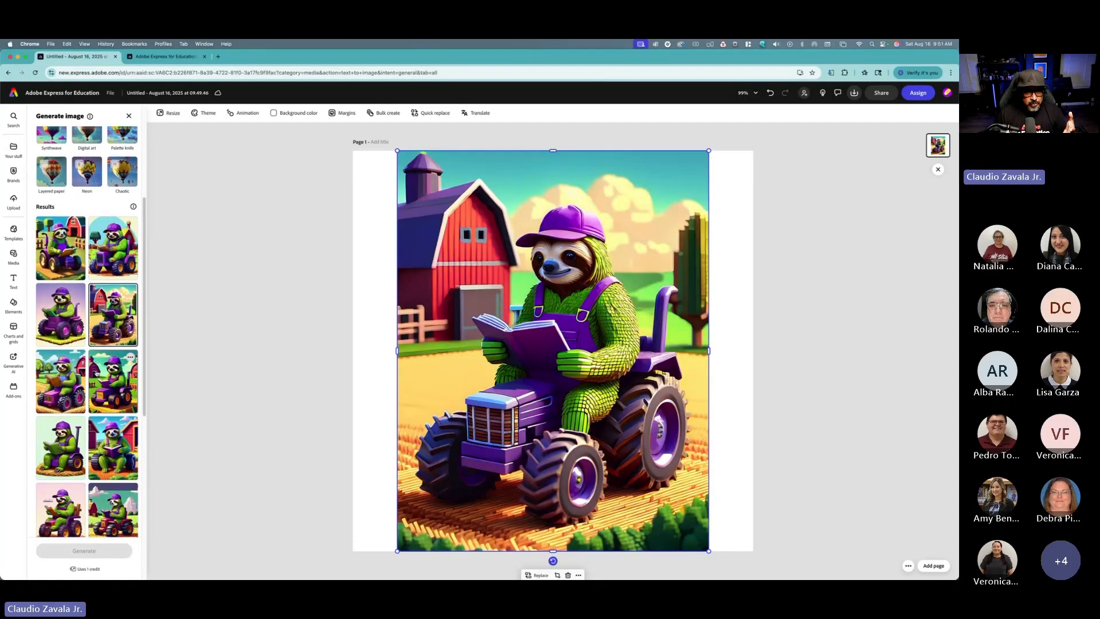
scroll(97, 373, "down", 10)
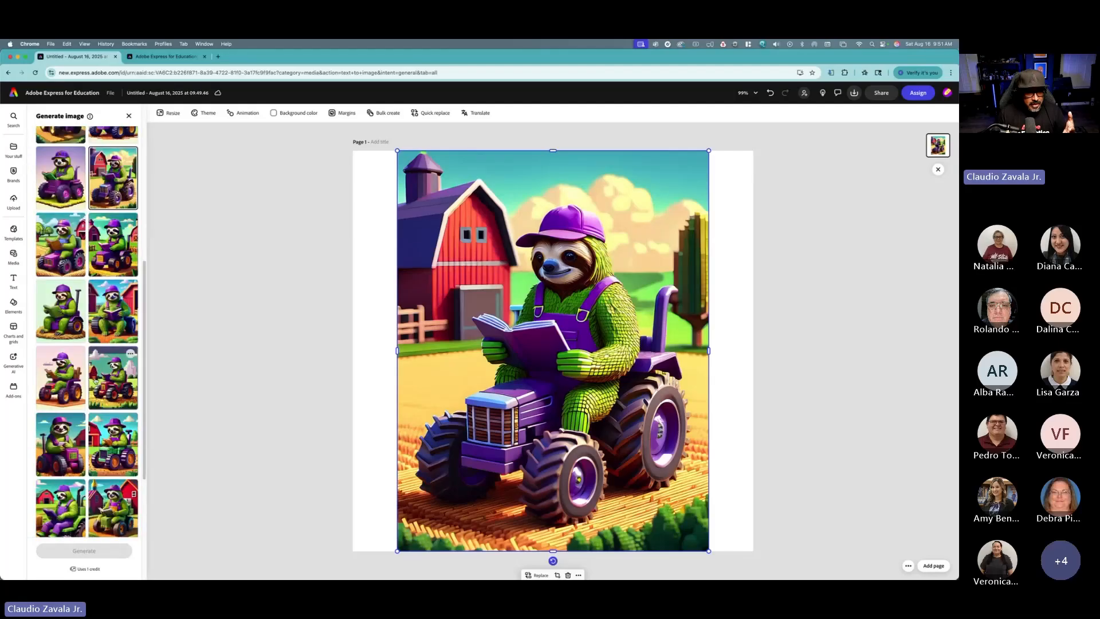
scroll(95, 380, "down", 3)
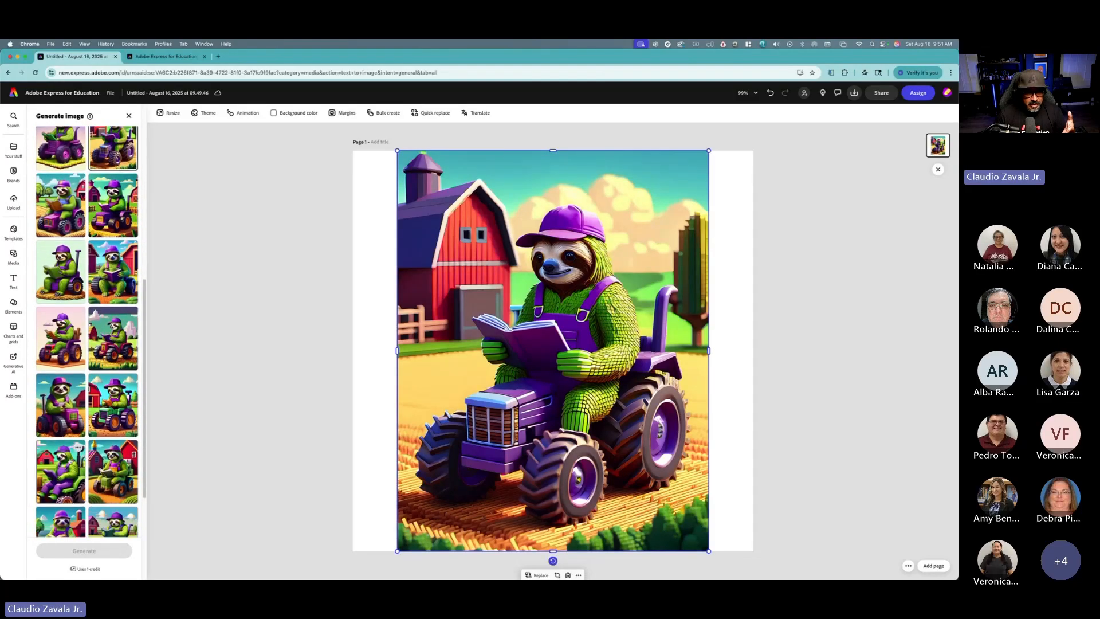
left_click(70, 460)
scroll(107, 465, "down", 5)
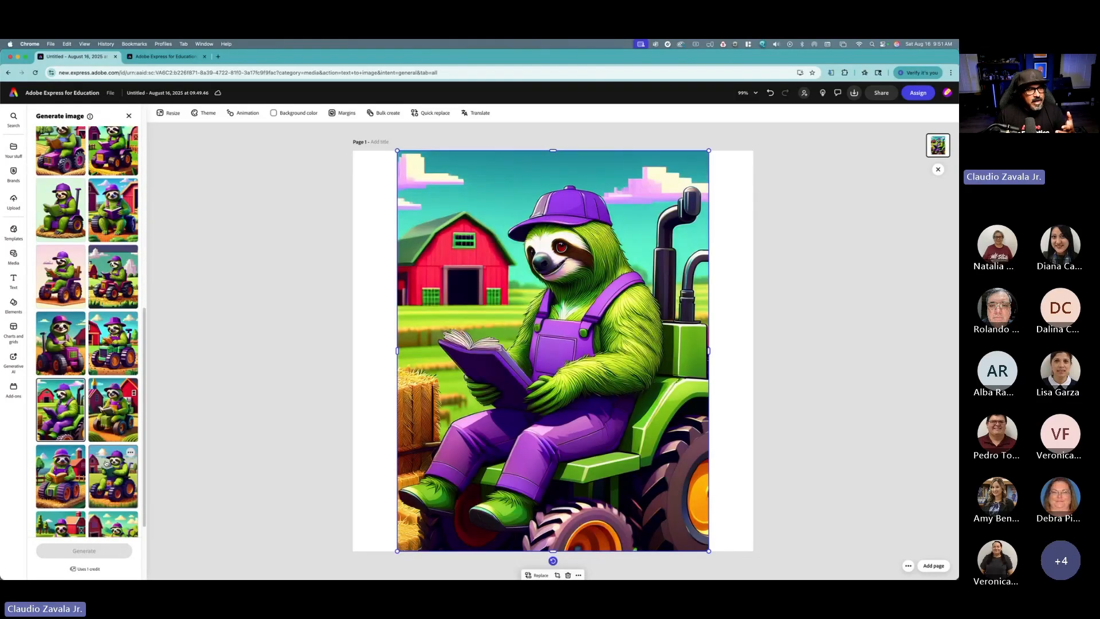
scroll(84, 302, "up", 4)
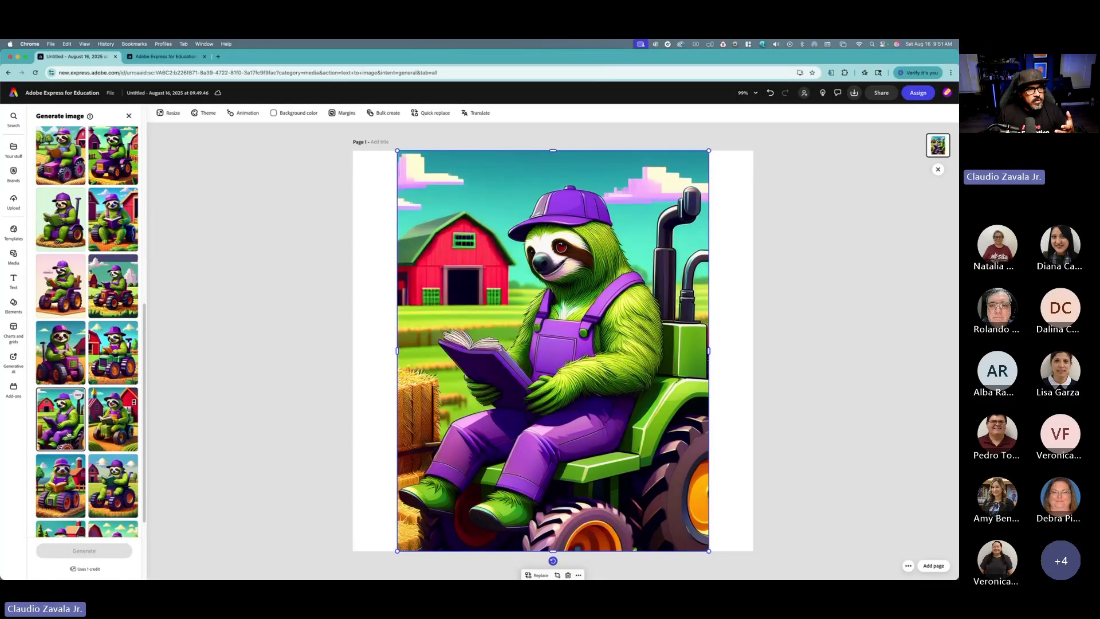
Step: Place the result showing the sloth on a purple tractor between two red barns, then select it on the page
left_click(113, 197)
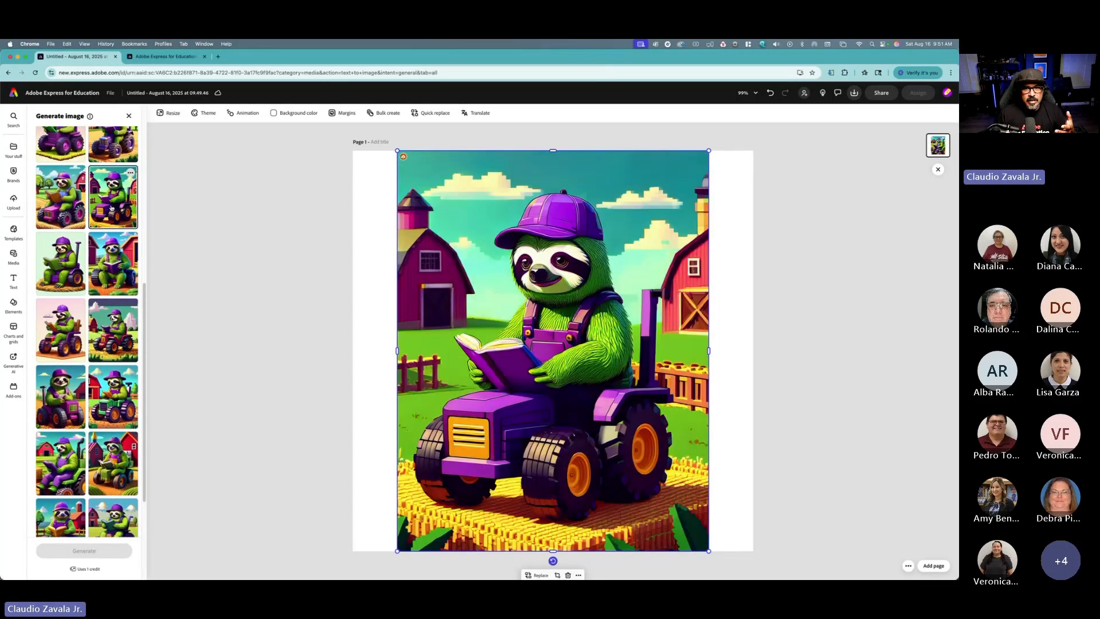
left_click(246, 215)
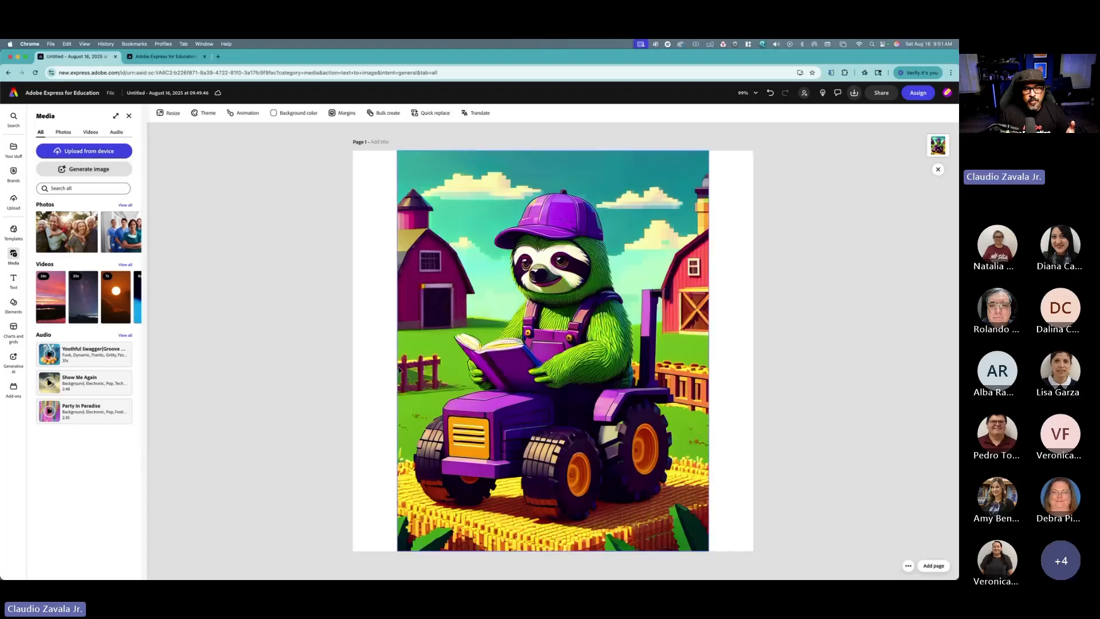
left_click(436, 308)
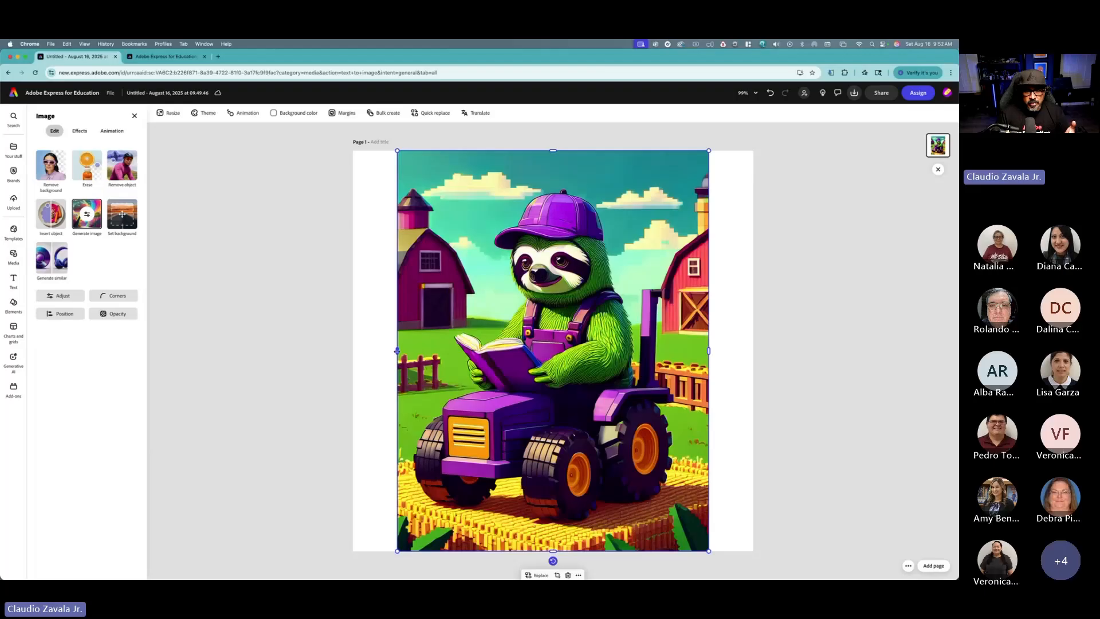
Step: Try stretching the image sideways to fill the full page width
left_click_drag(397, 350, 353, 349)
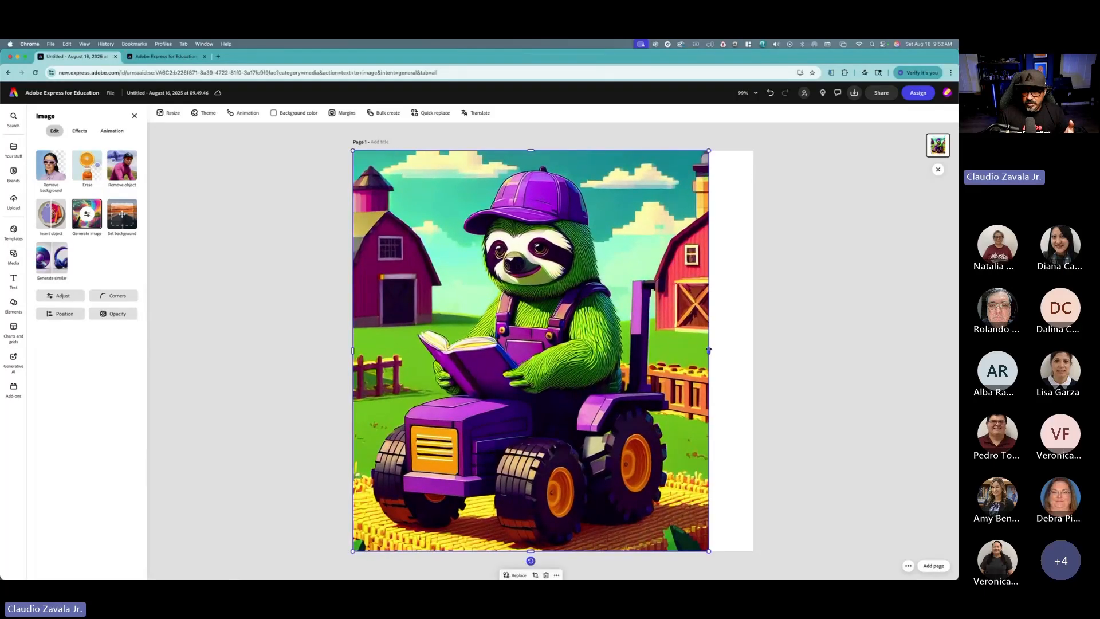
left_click_drag(709, 351, 753, 350)
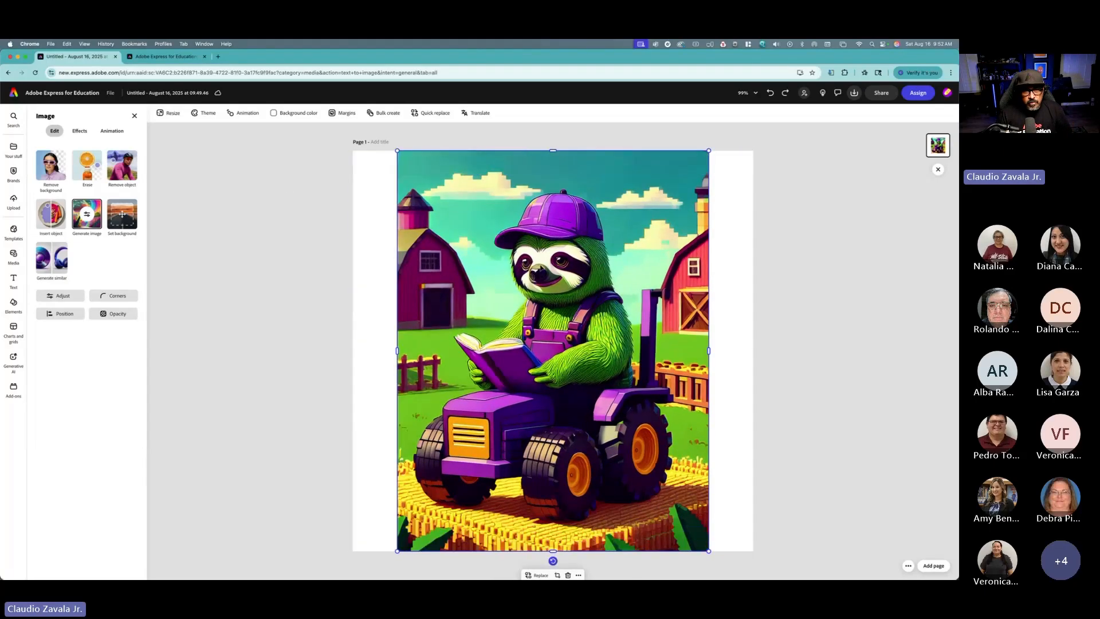
Step: Resize the design to the Instagram carousel format with Expand image turned off
left_click(167, 113)
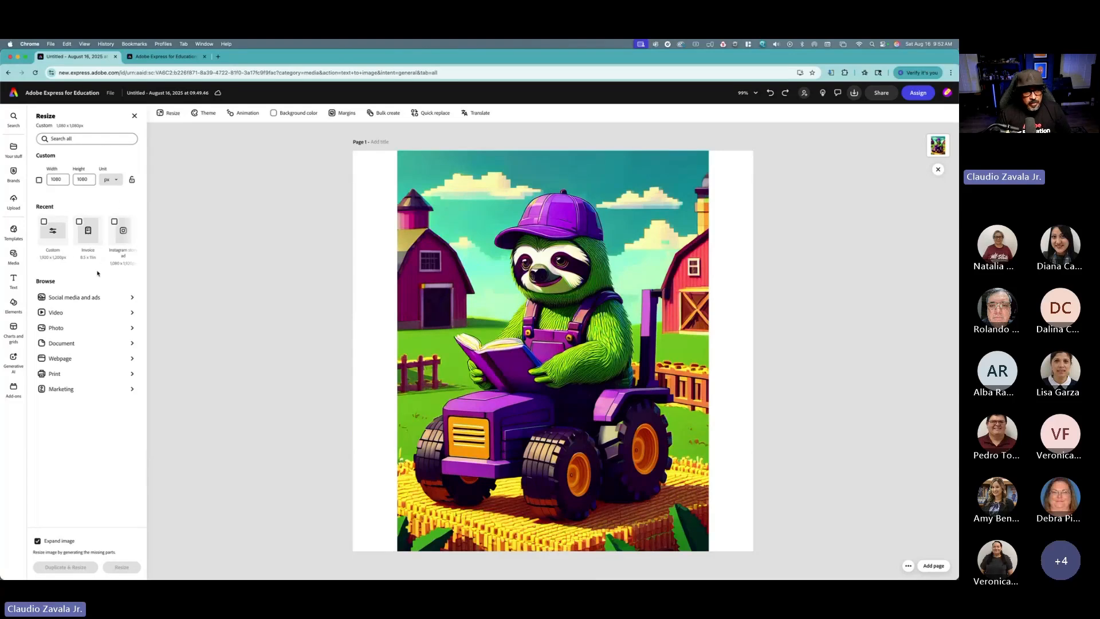
left_click(100, 297)
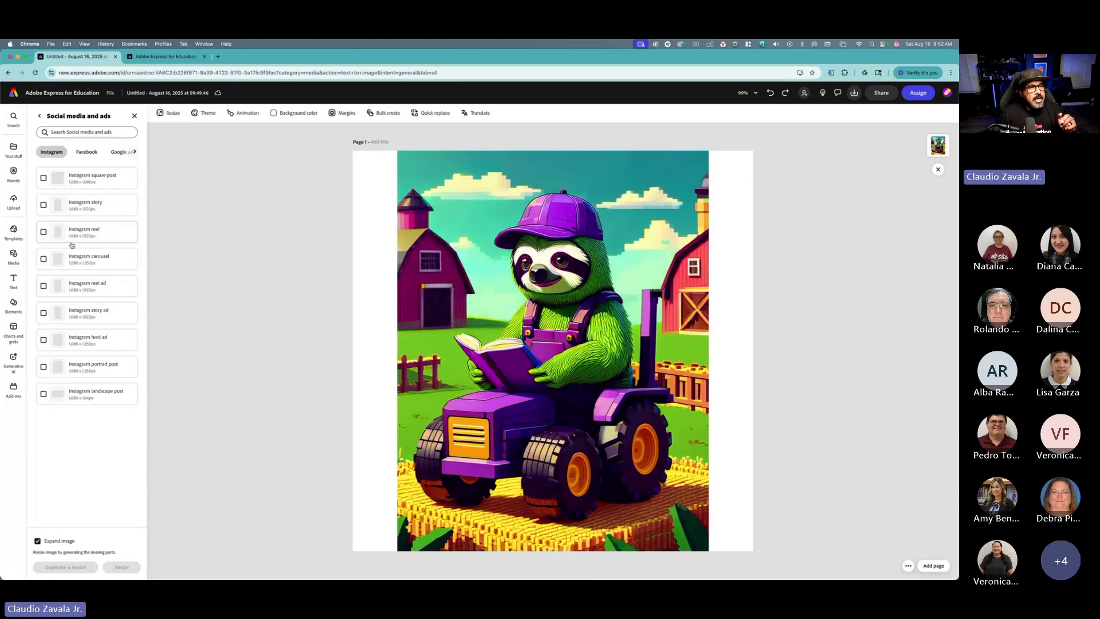
left_click(44, 259)
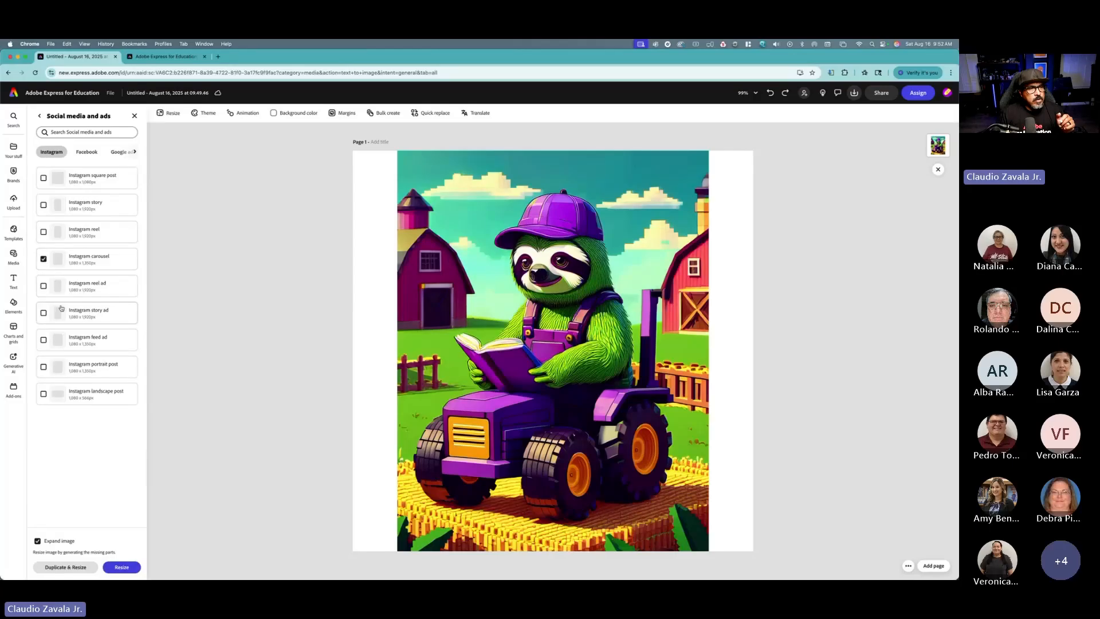
left_click(37, 542)
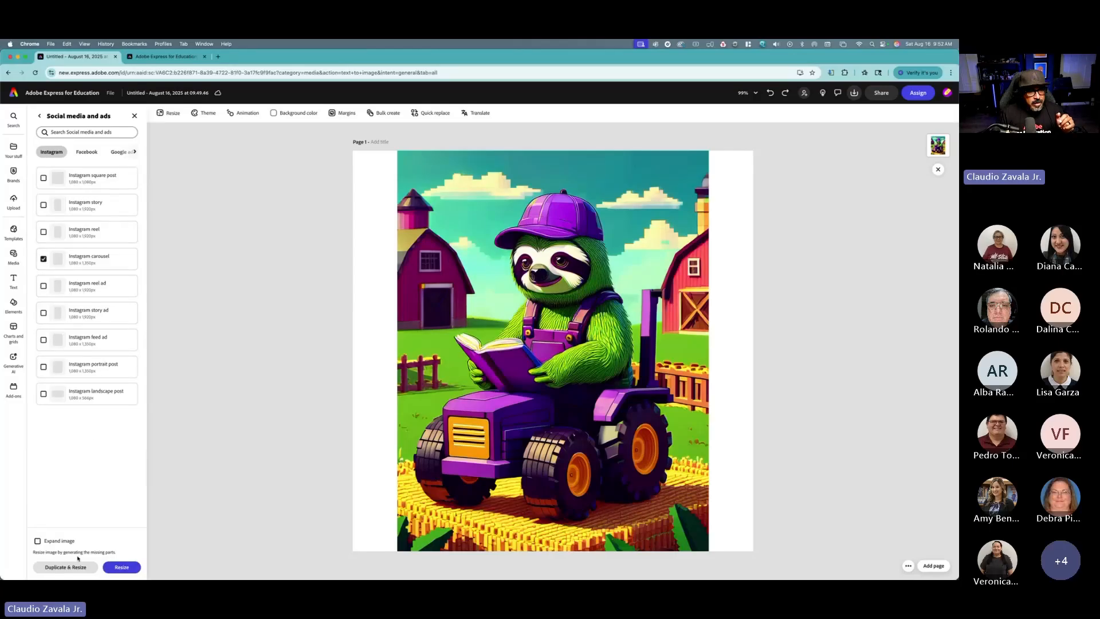
left_click(122, 568)
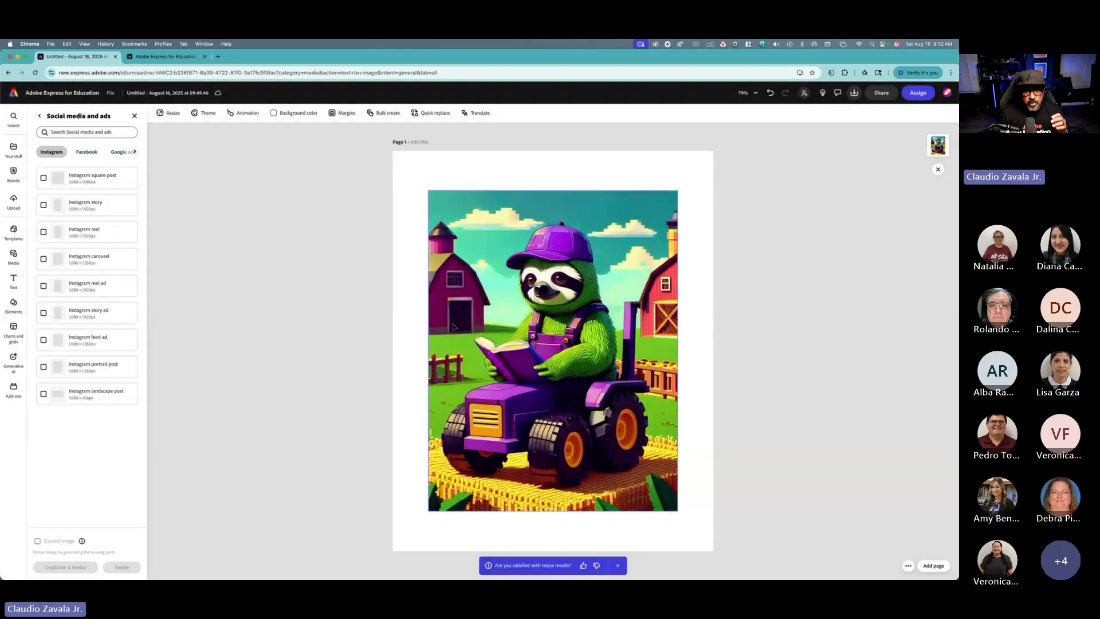
left_click(673, 417)
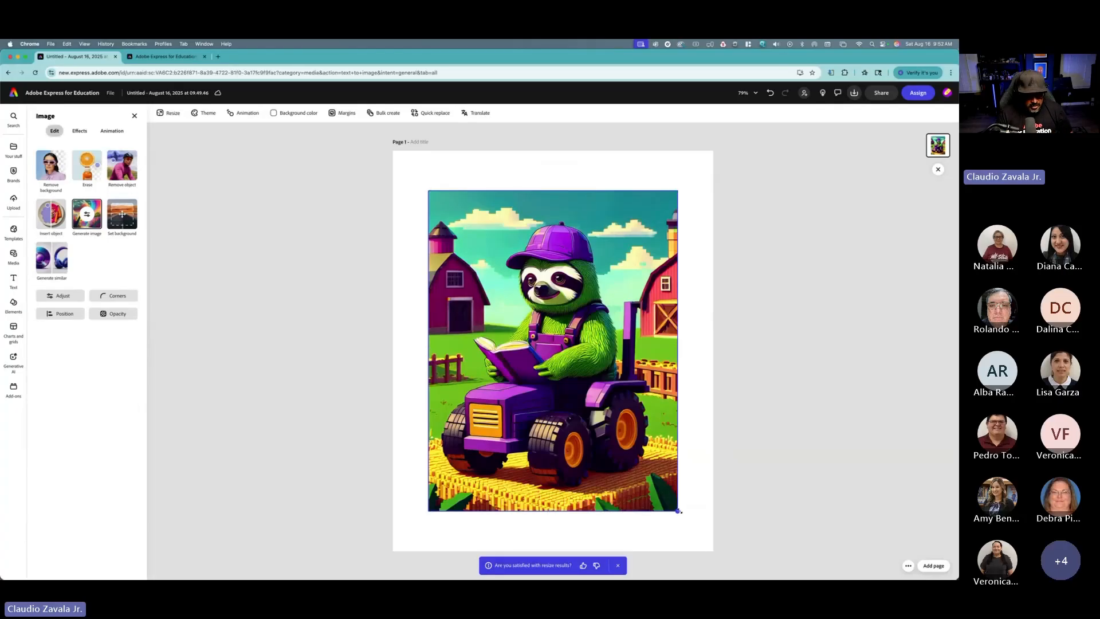
Step: Scale the sloth image up so it covers the entire page, then close the side panels
left_click_drag(677, 510, 714, 555)
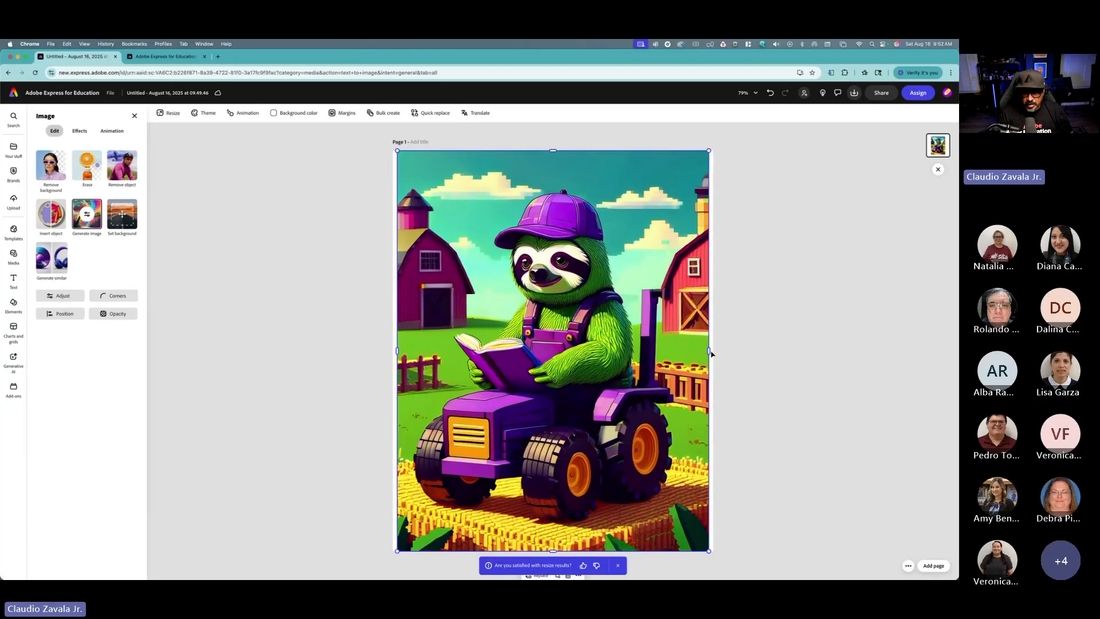
left_click_drag(709, 350, 716, 350)
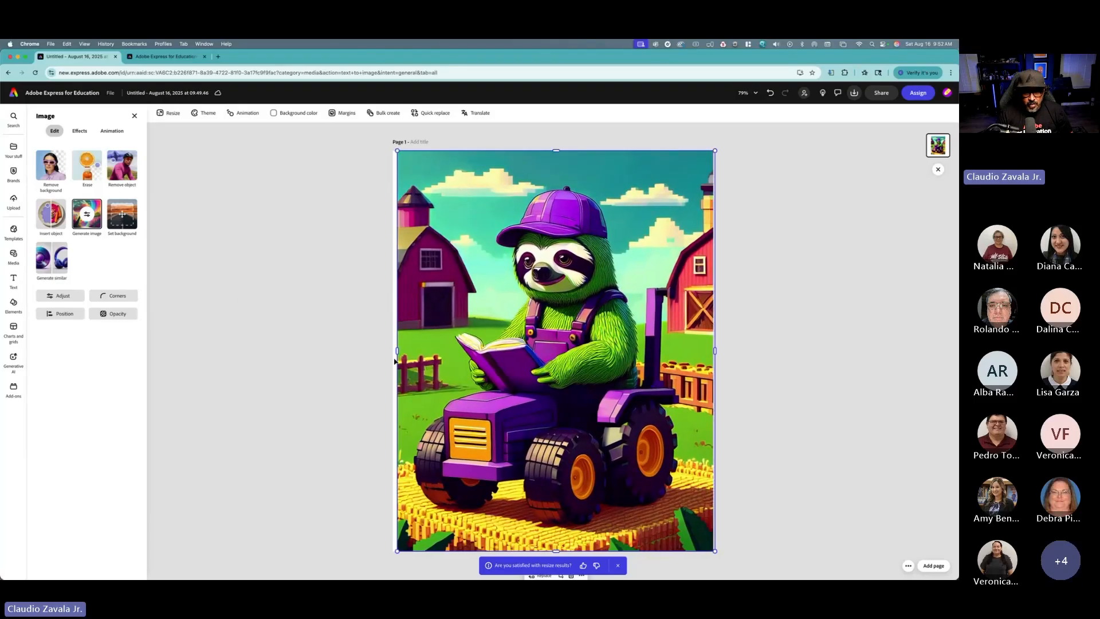
left_click_drag(397, 352, 392, 352)
left_click(317, 345)
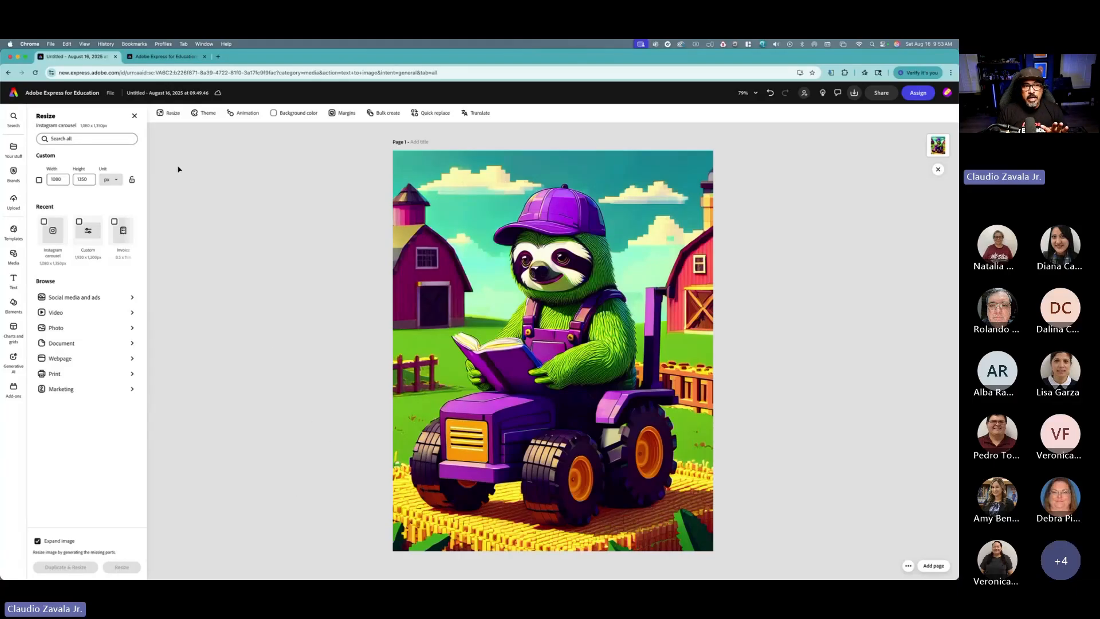
left_click(134, 116)
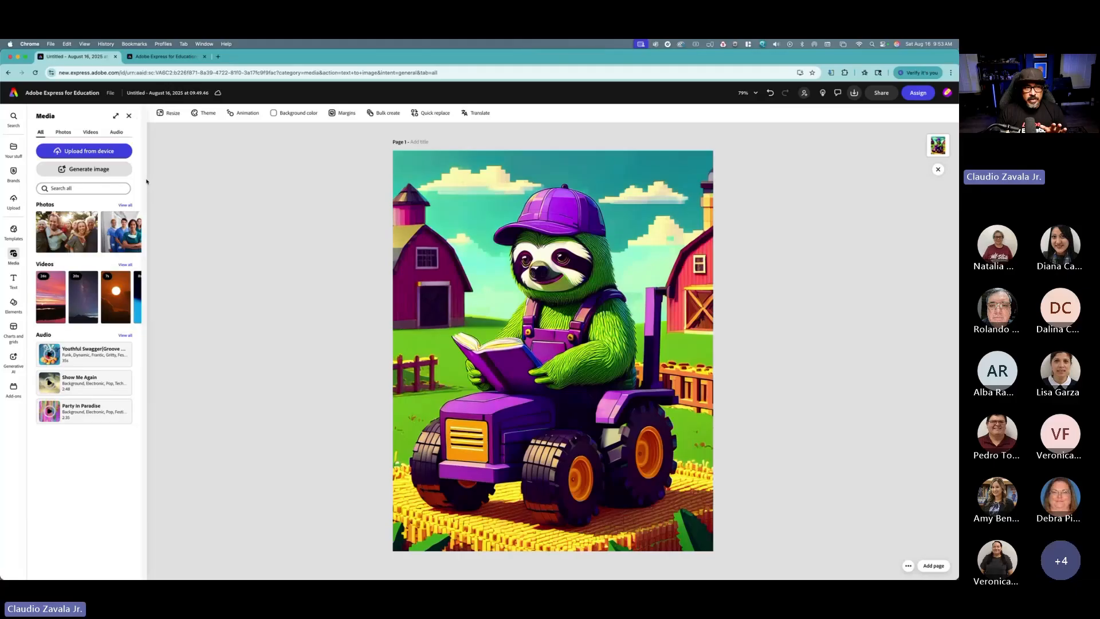
left_click(129, 116)
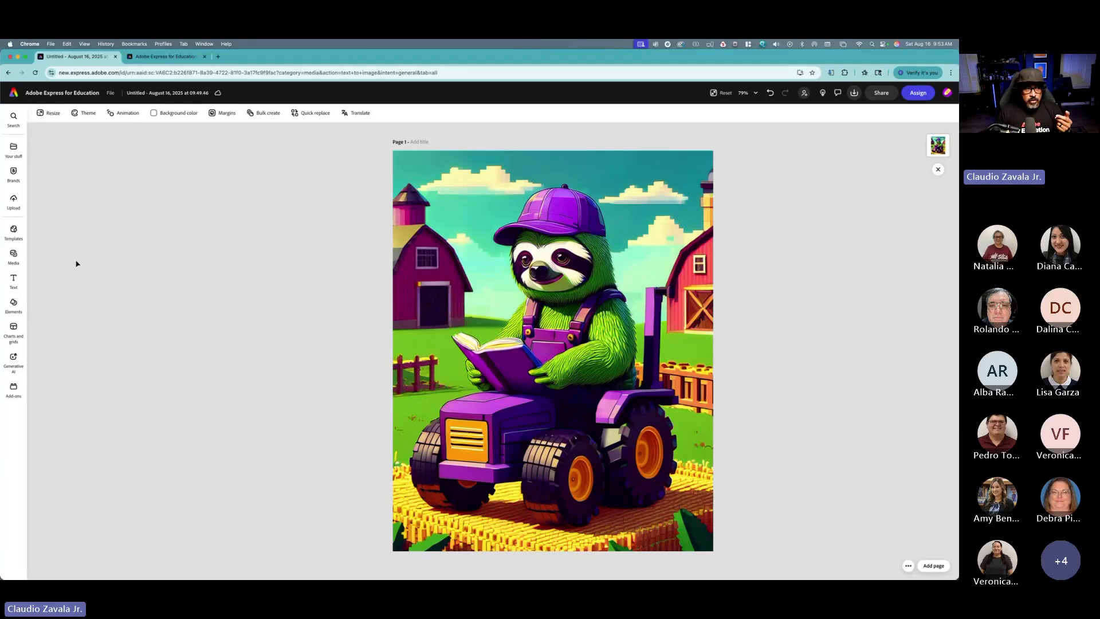
Step: Add a new text box and paste the voxel-style sloth prompt into it
left_click(13, 280)
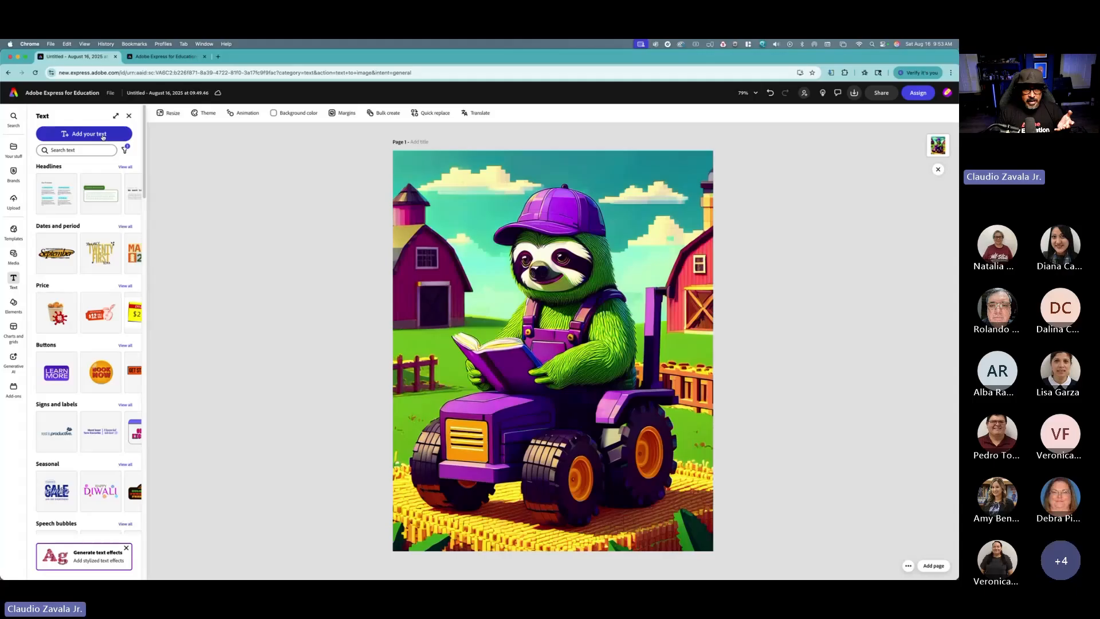
left_click(102, 136)
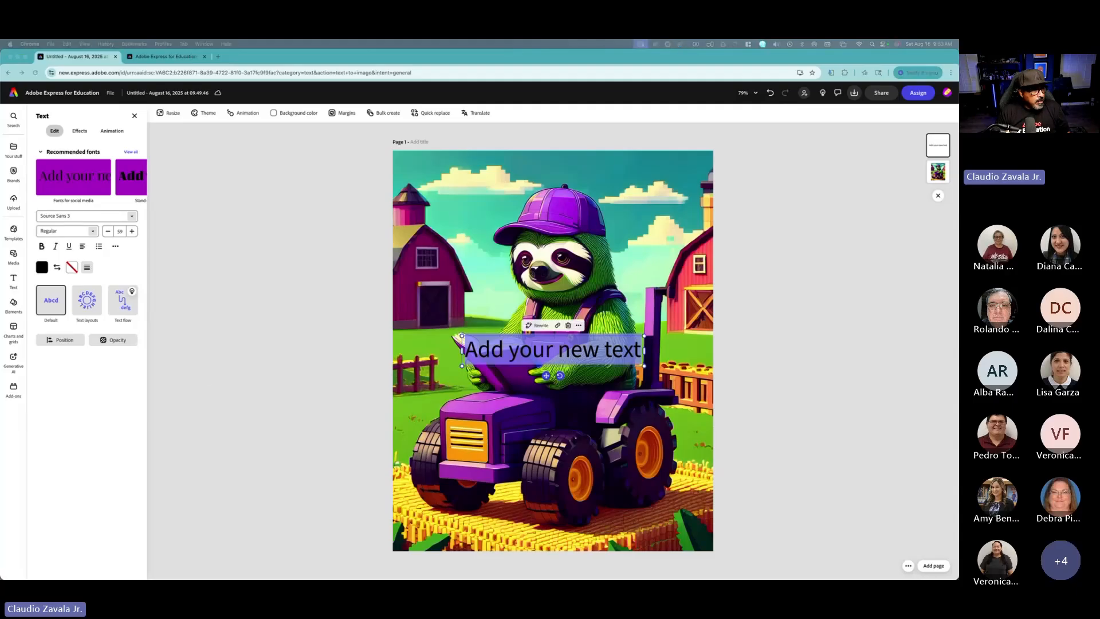
left_click(573, 338)
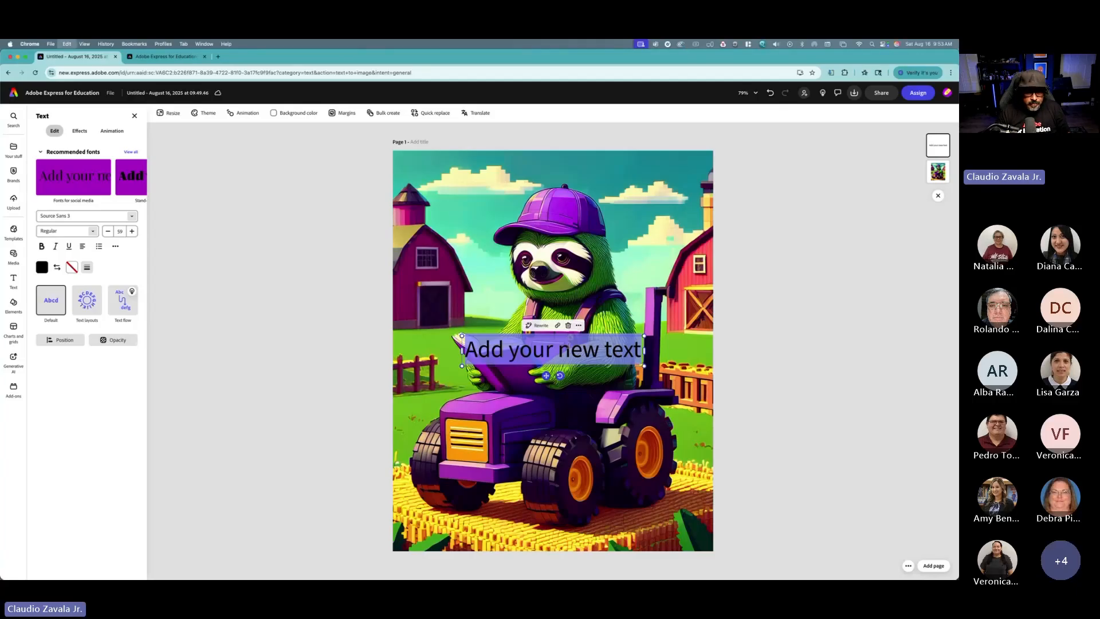
type("Voxel style. Lime green sloth wearing purple overalls and a cap and scarf reading an ebook while sitting on a tractor in a farm with corn and hay around the ground.")
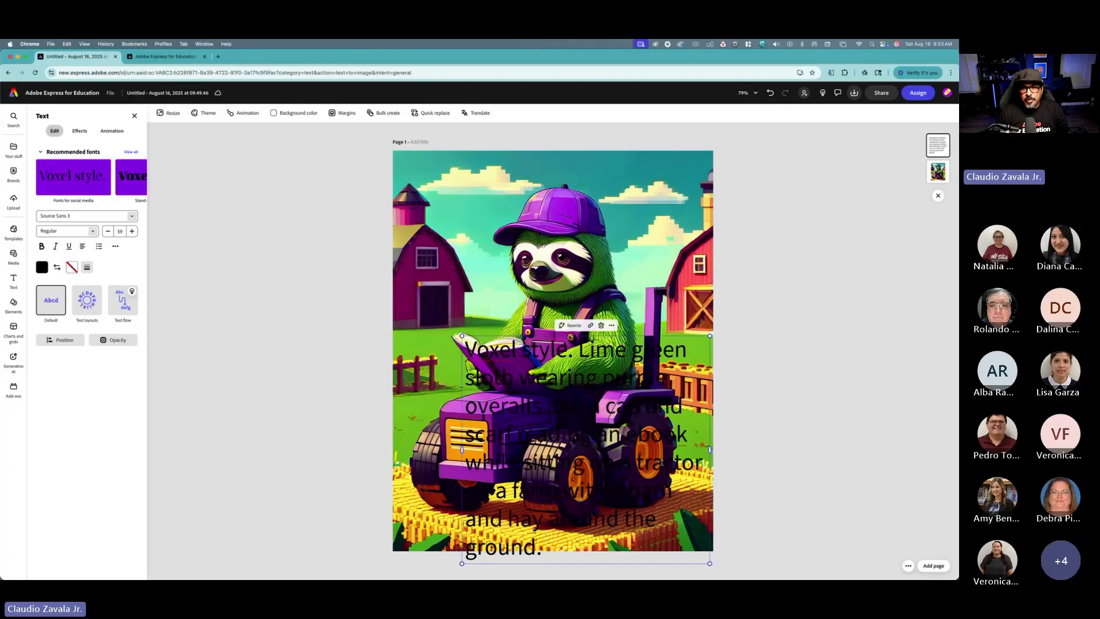
Step: Shrink the text box, move it to the top-left of the page and widen it
left_click_drag(709, 564, 601, 463)
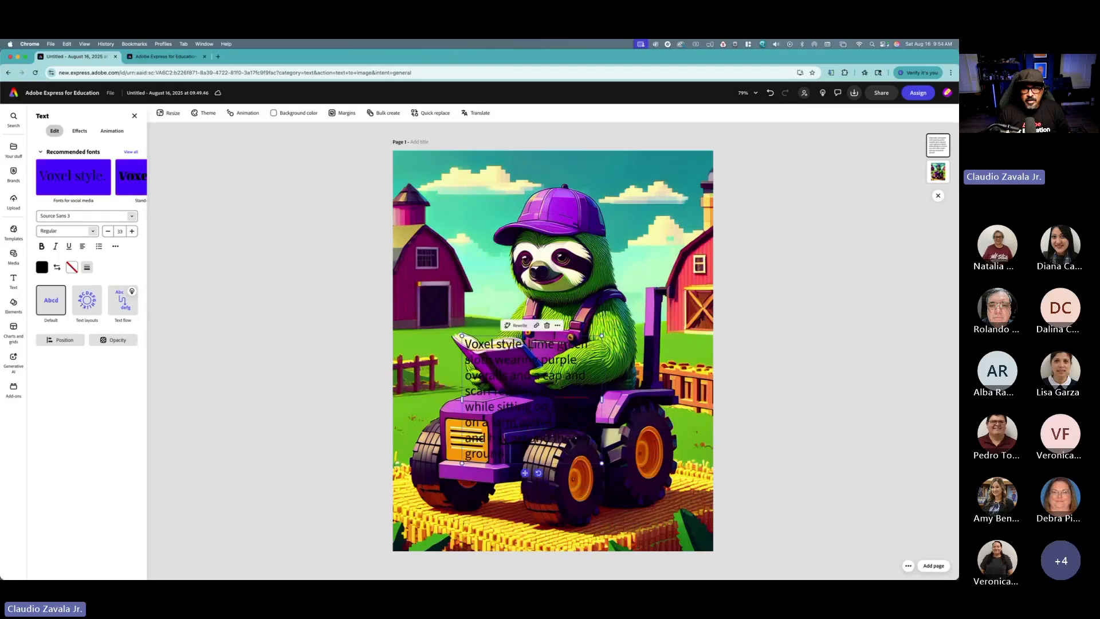
left_click_drag(519, 338, 456, 162)
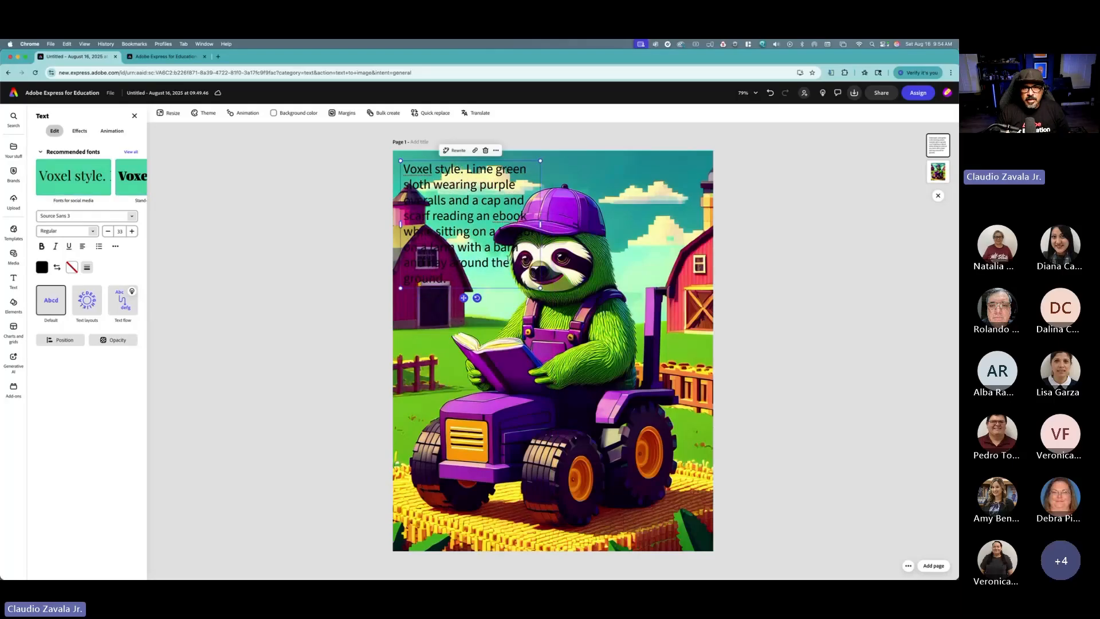
left_click_drag(539, 225, 645, 226)
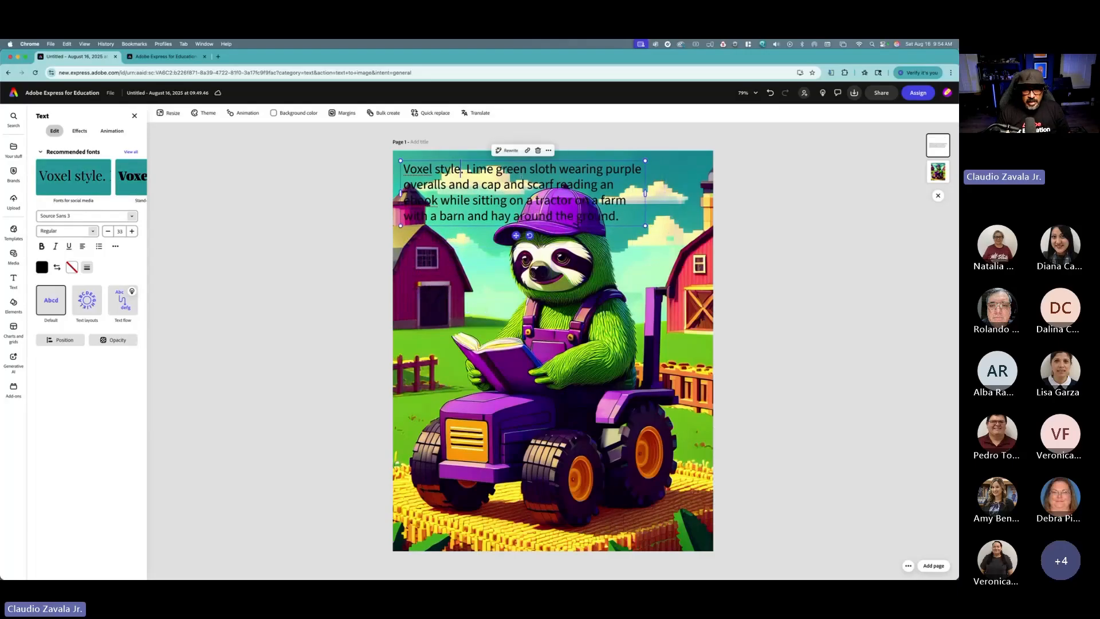
Step: Make all of the text bold and white, and increase its font size three steps
key("super+a")
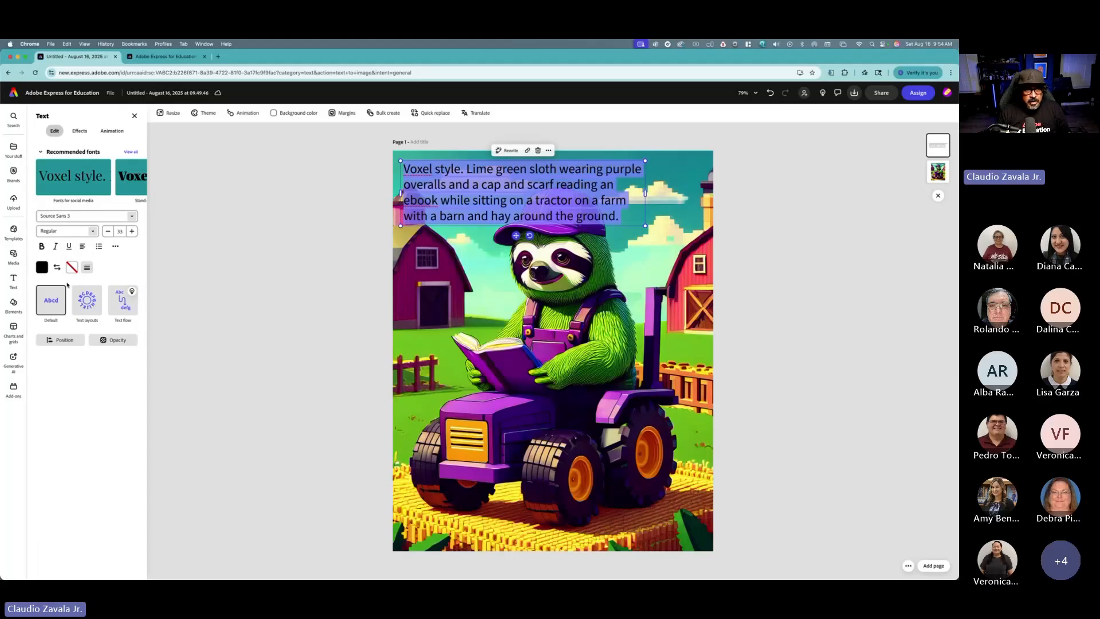
left_click(42, 247)
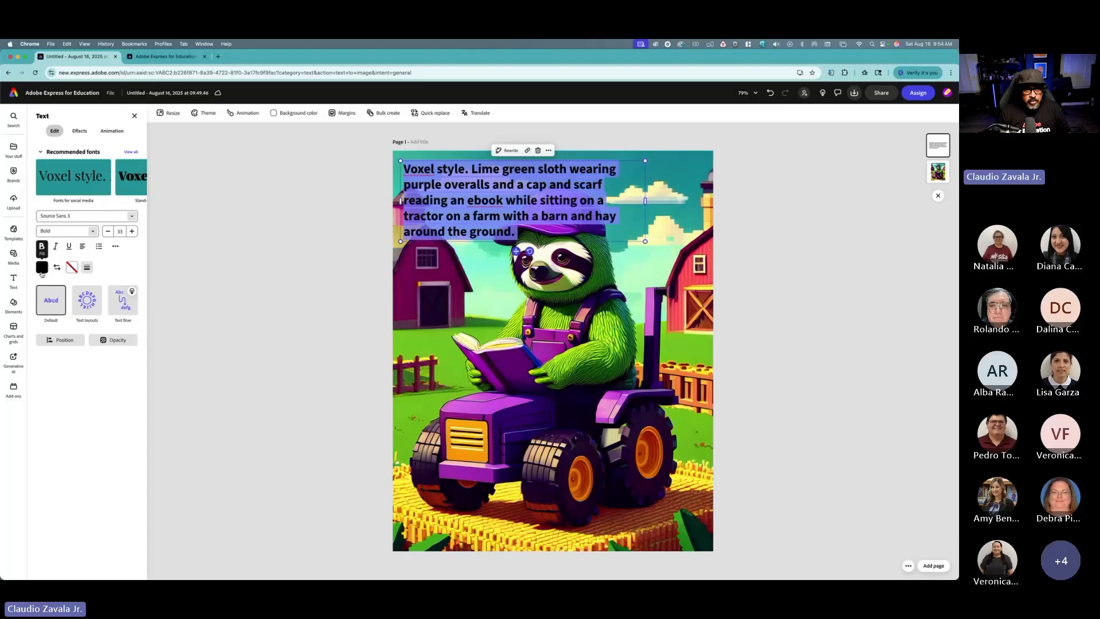
left_click(42, 269)
left_click(77, 237)
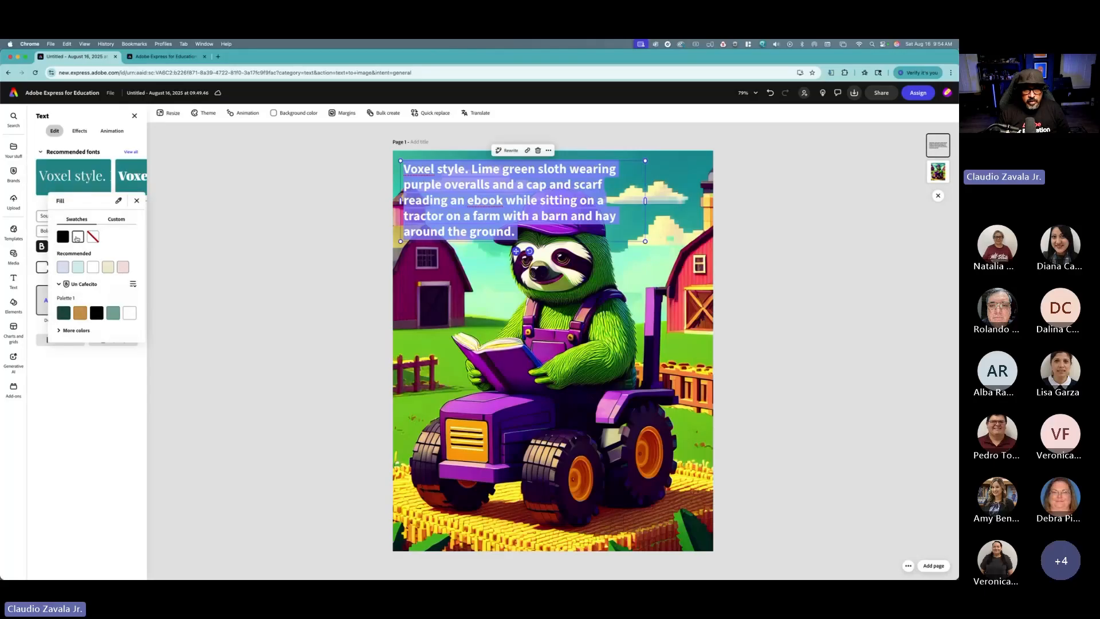
left_click(137, 201)
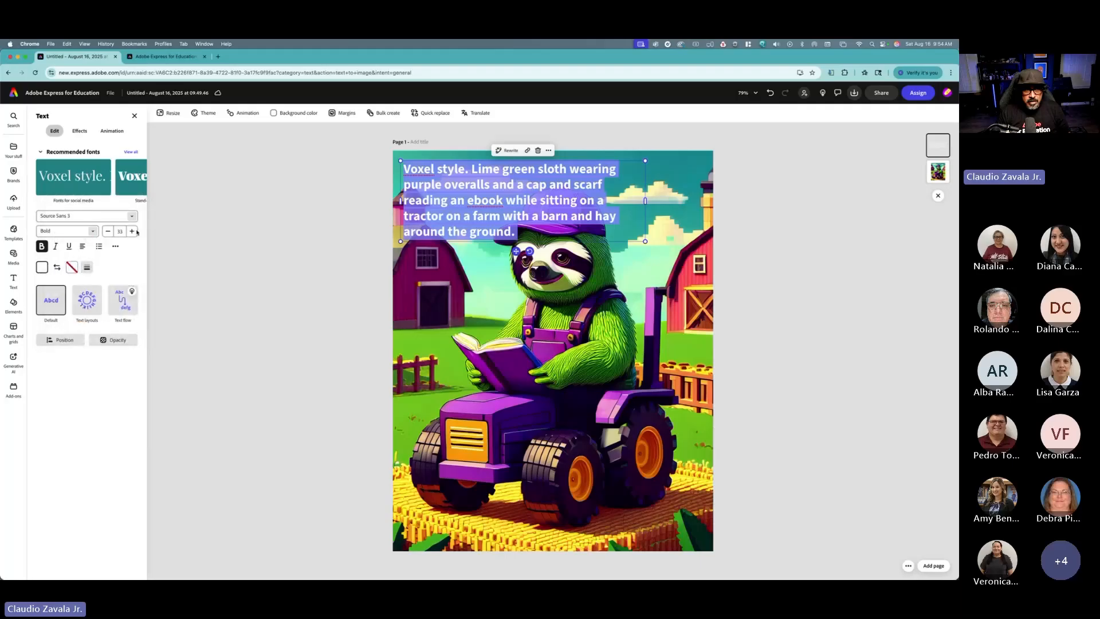
left_click(132, 231)
left_click(132, 231)
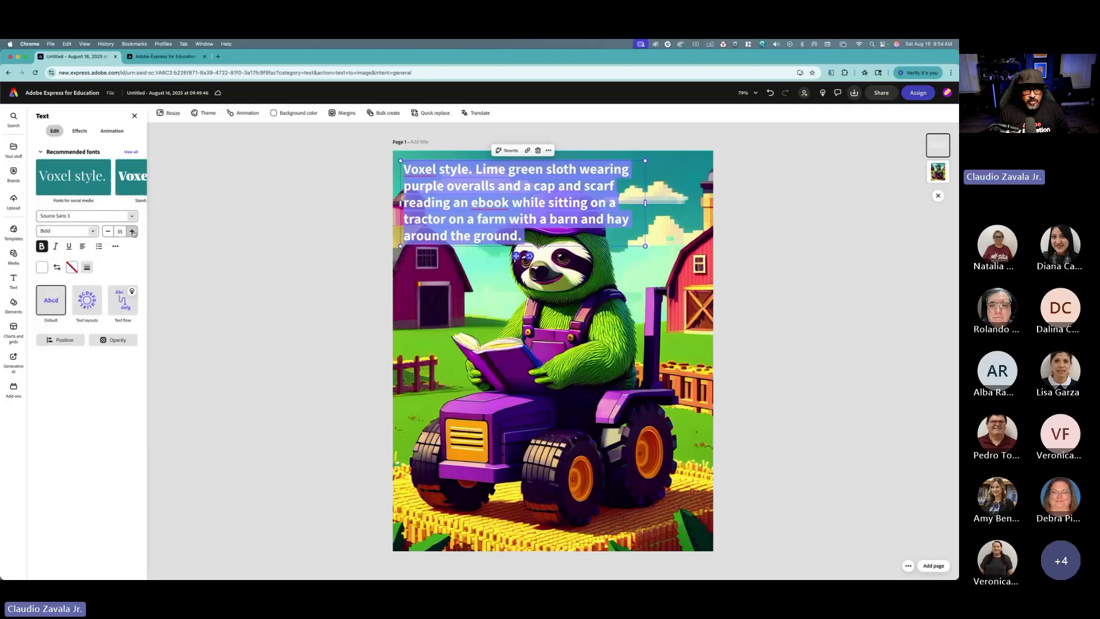
left_click(132, 231)
left_click(133, 232)
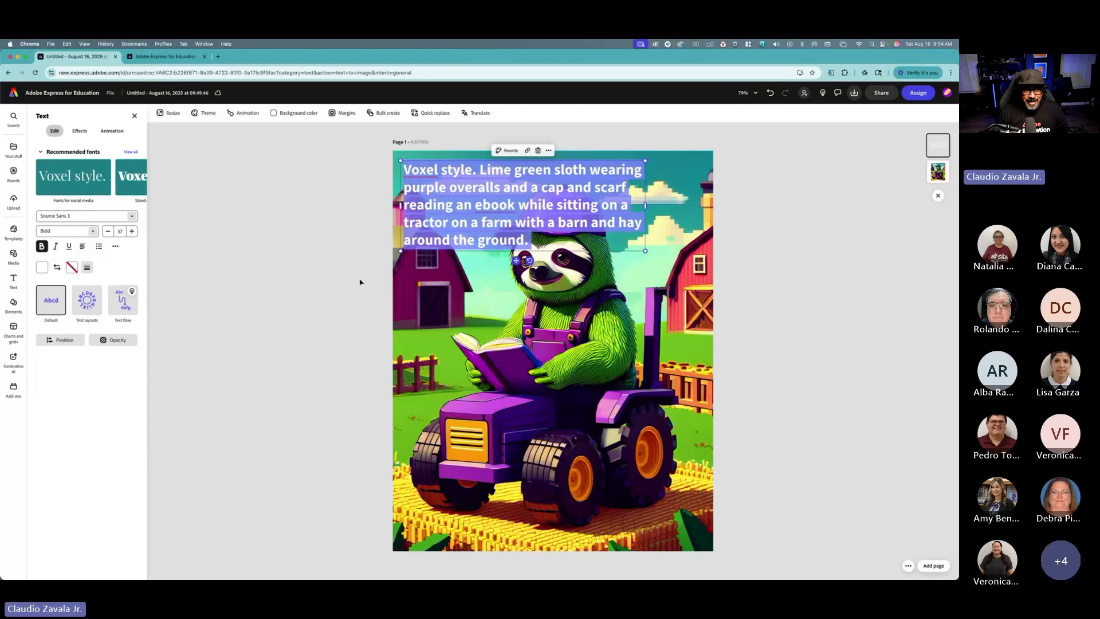
Step: Widen the text box and delete "Voxel style." from the beginning of the text
left_click_drag(646, 251, 649, 252)
left_click_drag(648, 205, 688, 206)
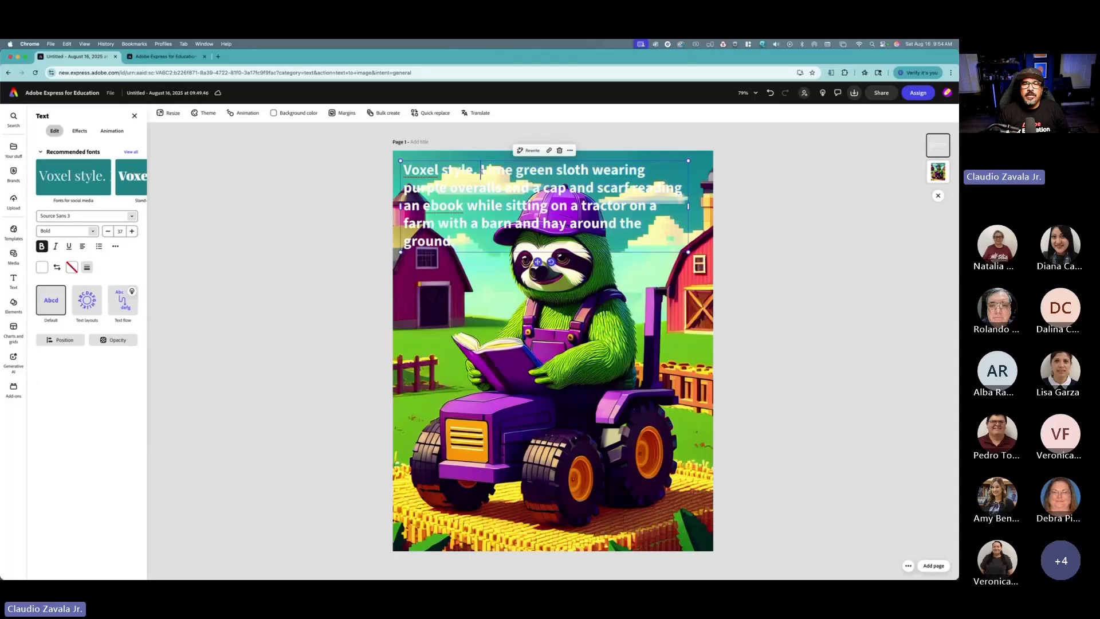
left_click(491, 160)
key("BackSpace")
key("BackSpace")
key("BackSpace")
key("BackSpace")
key("BackSpace")
key("BackSpace")
key("BackSpace")
key("BackSpace")
key("BackSpace")
key("BackSpace")
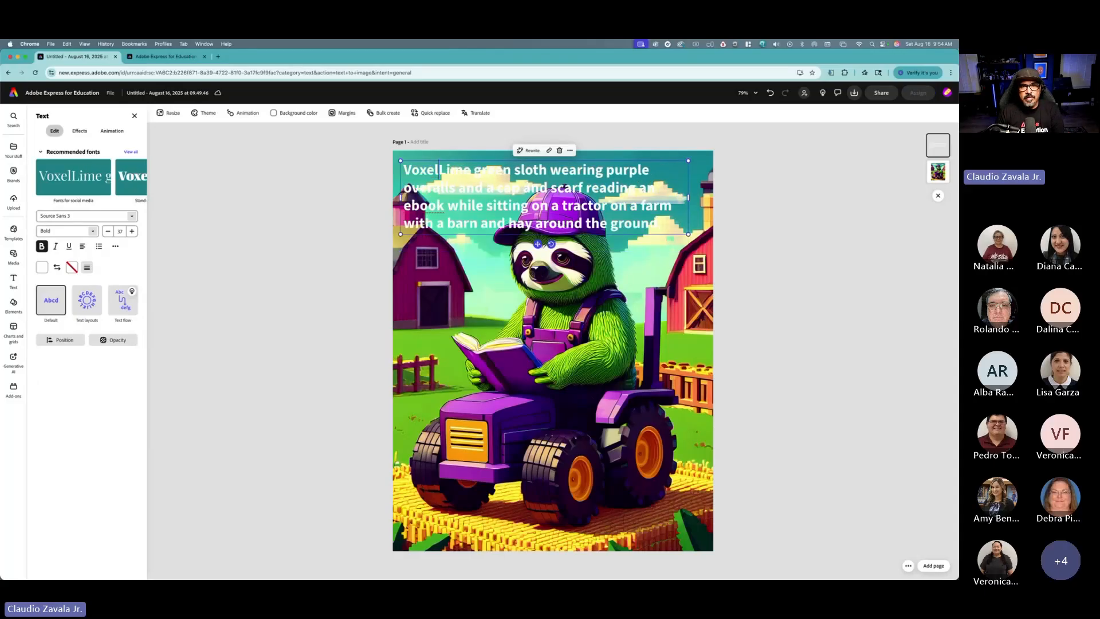
key("BackSpace")
key("BackSpace")
key("BackSpace")
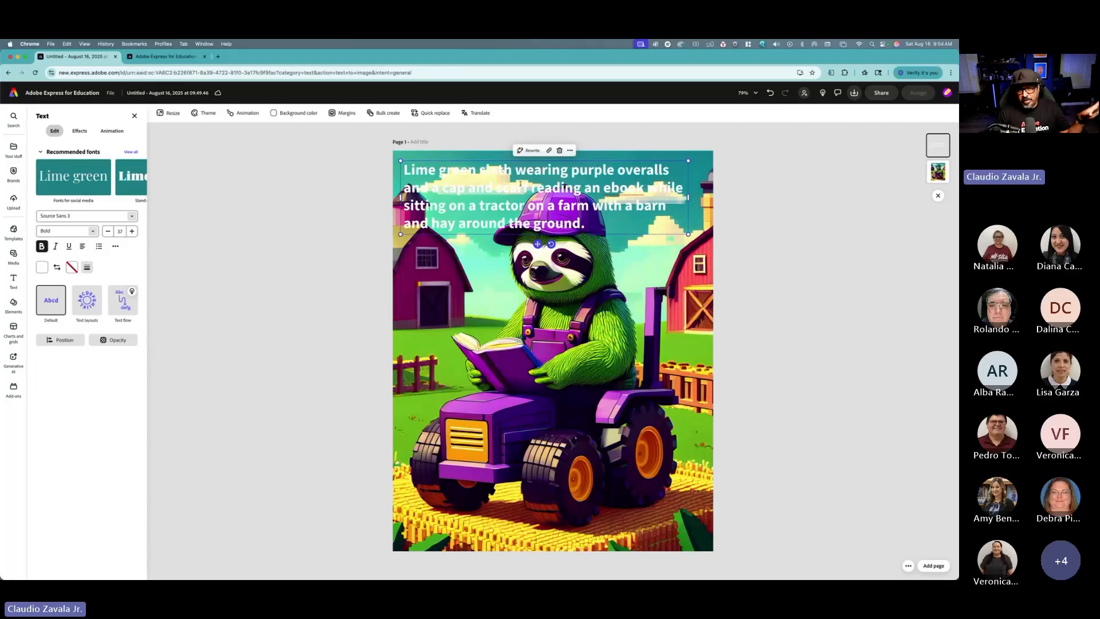
Step: Rewrite the text with the Comical and Shorten options and replace it with the first suggestion
key("super+a")
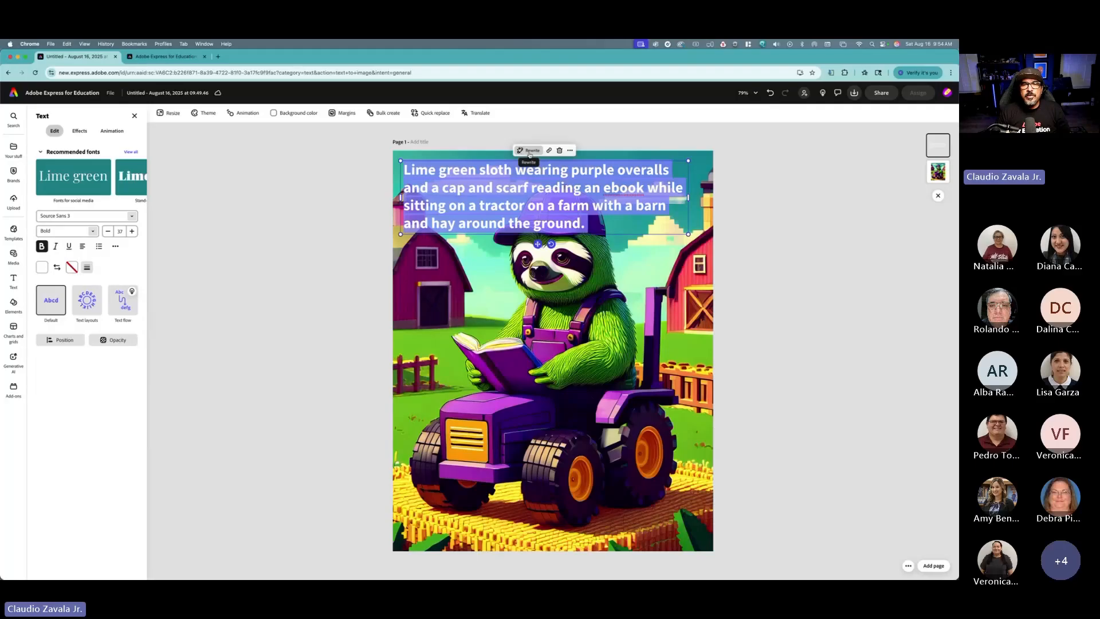
left_click(529, 151)
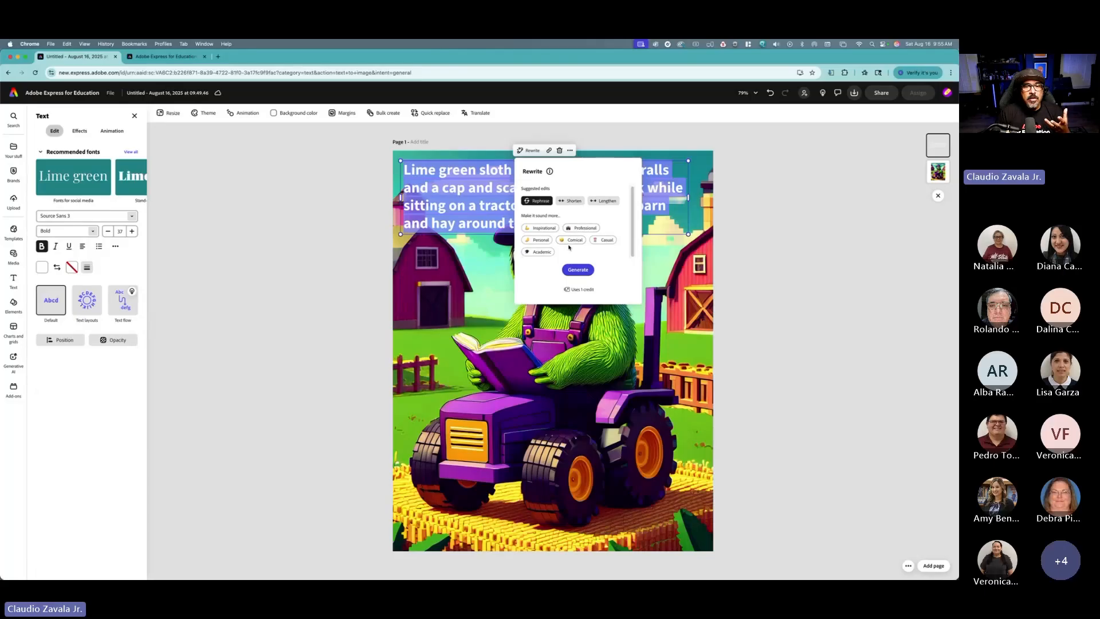
left_click(570, 240)
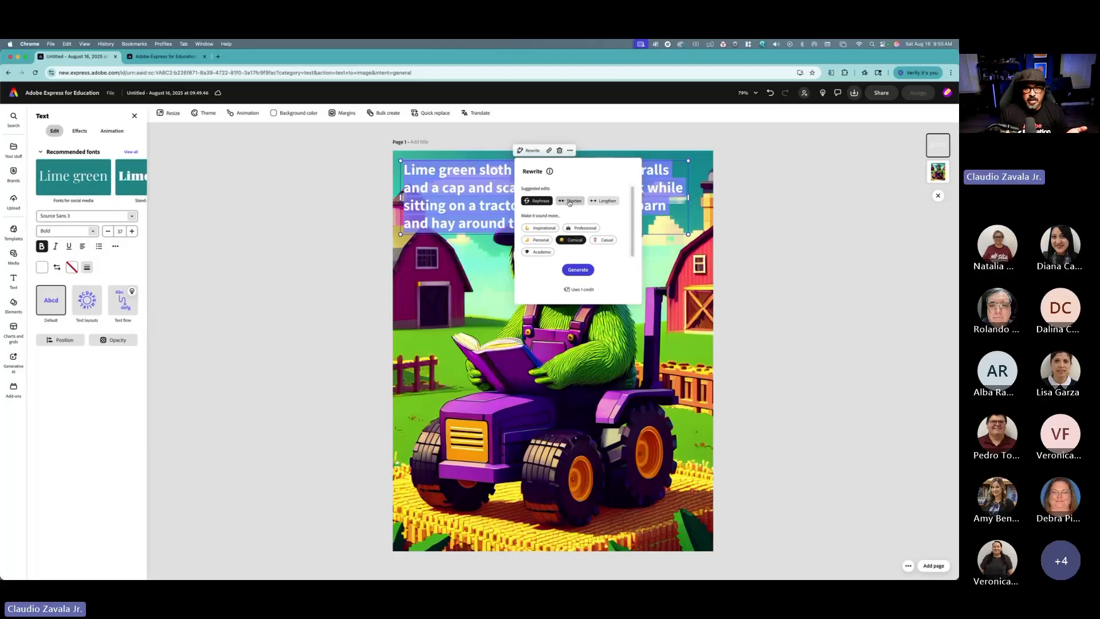
left_click(569, 201)
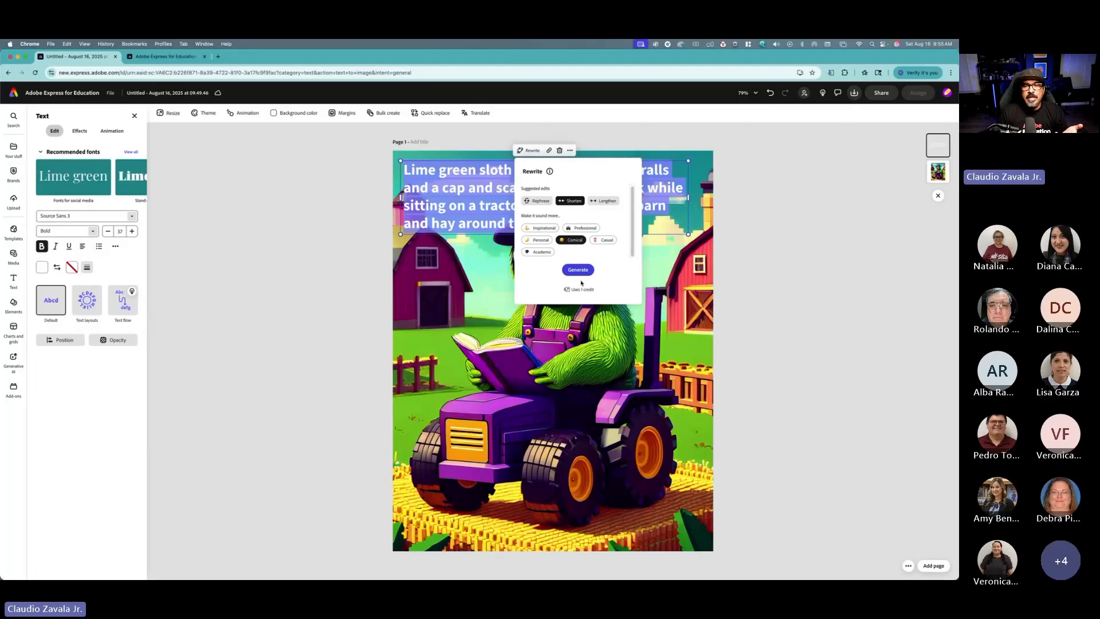
left_click(583, 271)
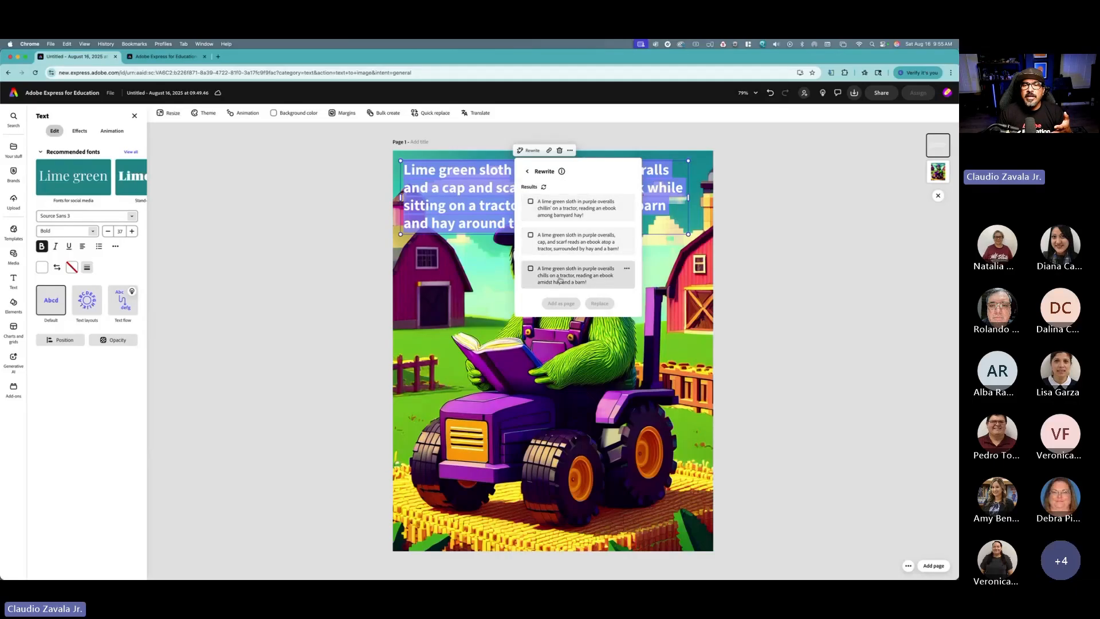
left_click(531, 201)
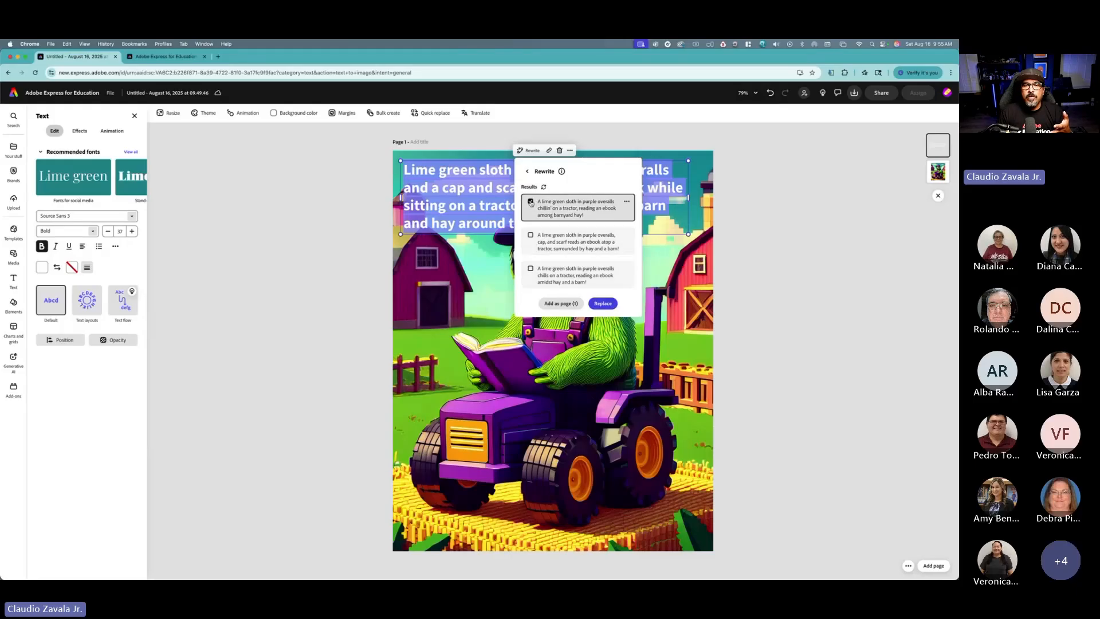
left_click(603, 303)
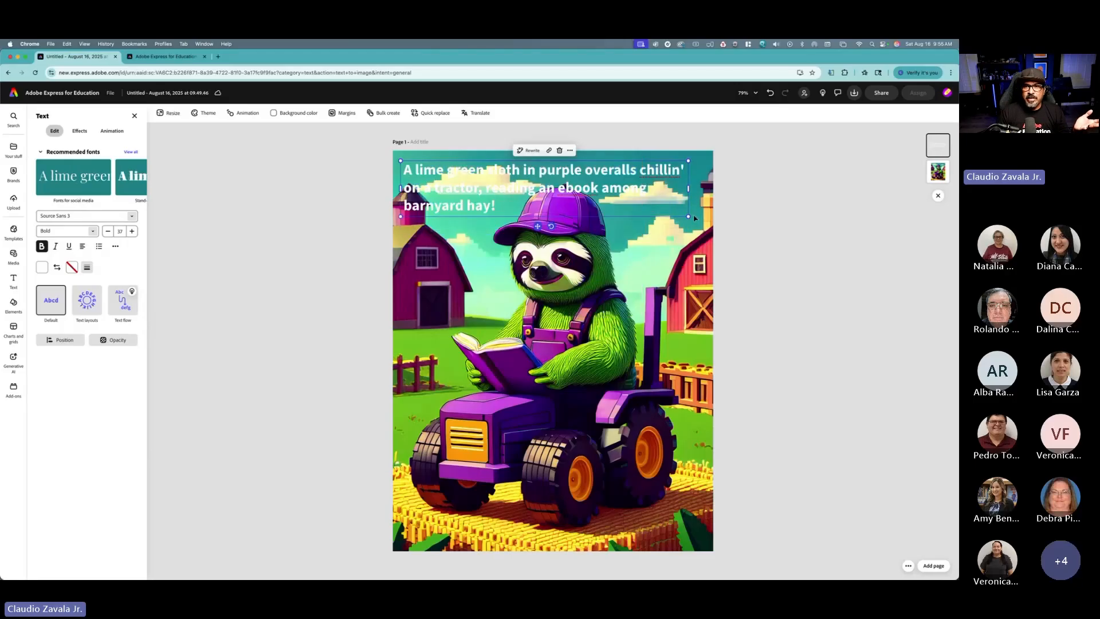
Step: Narrow the caption box and move it to the bottom of the page
left_click_drag(688, 216, 642, 207)
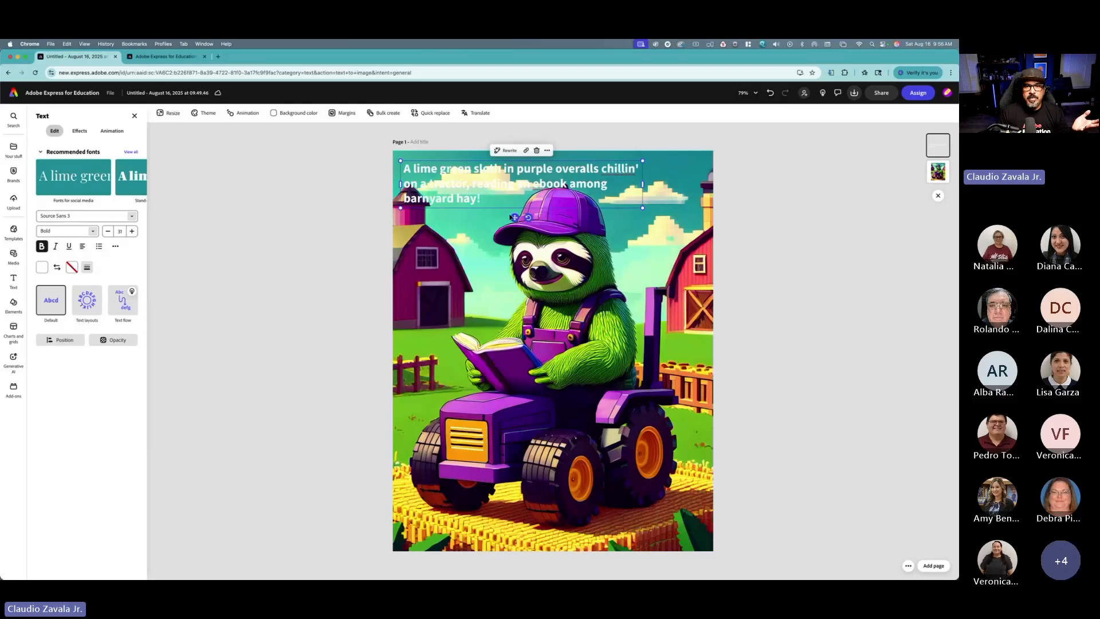
left_click_drag(514, 218, 515, 549)
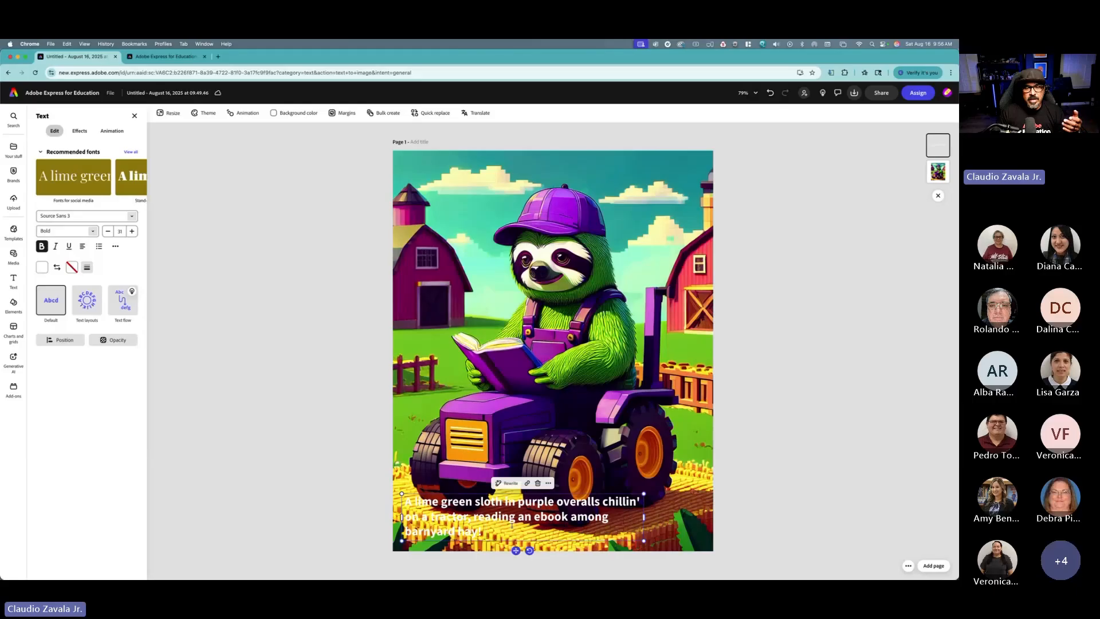
Step: Apply the highlighted-block text shape to the caption, after trying the Strong shadow and setting shadow back to None
double_click(521, 504)
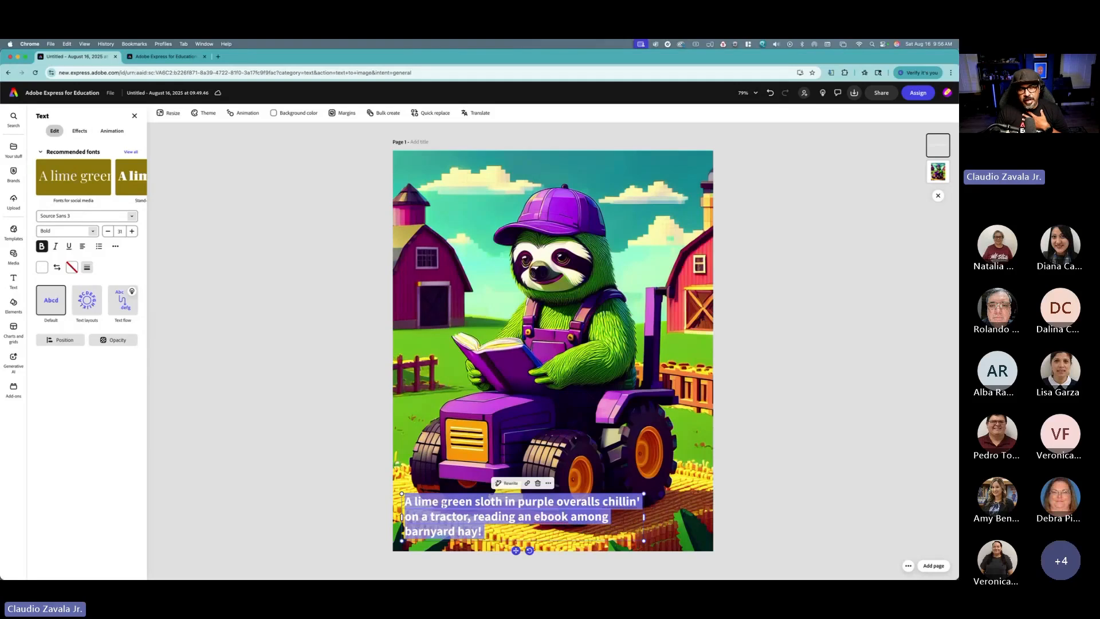
left_click(84, 134)
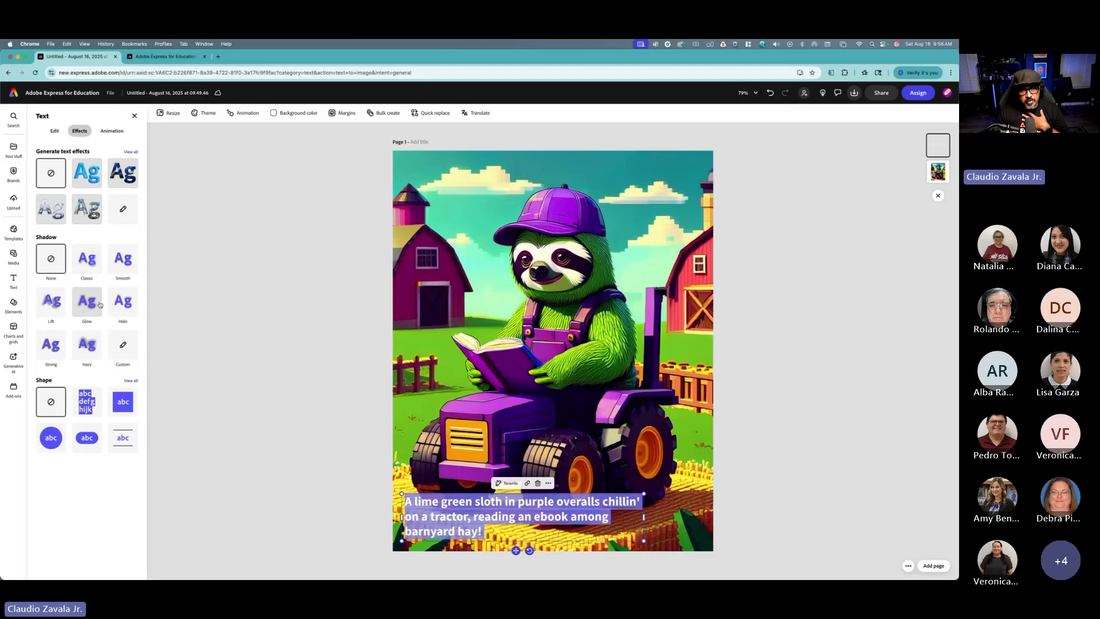
left_click(59, 346)
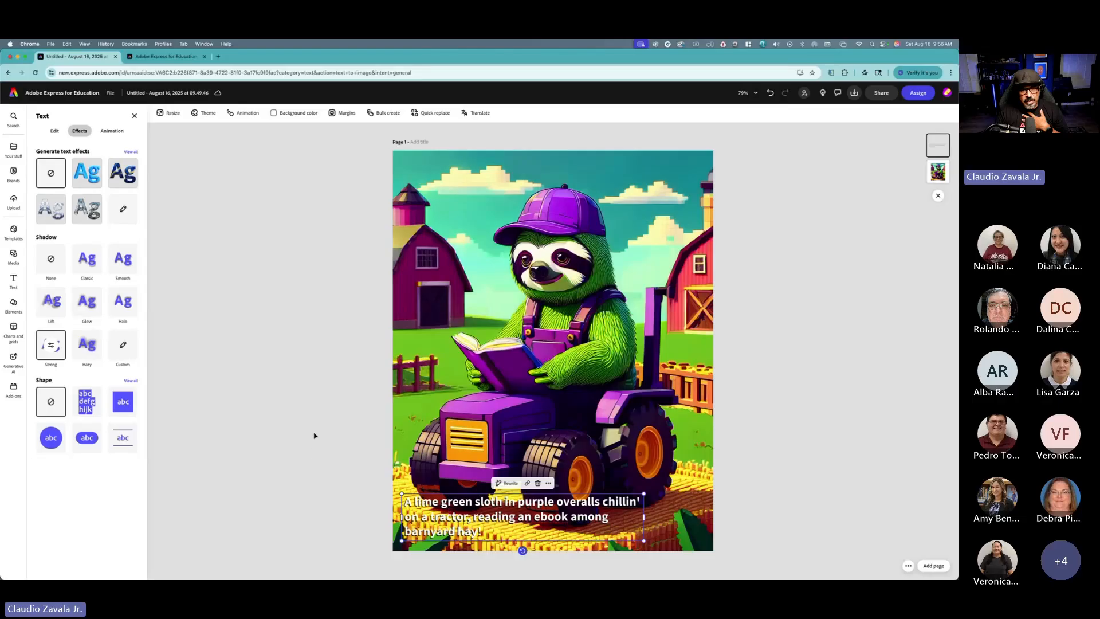
left_click(57, 265)
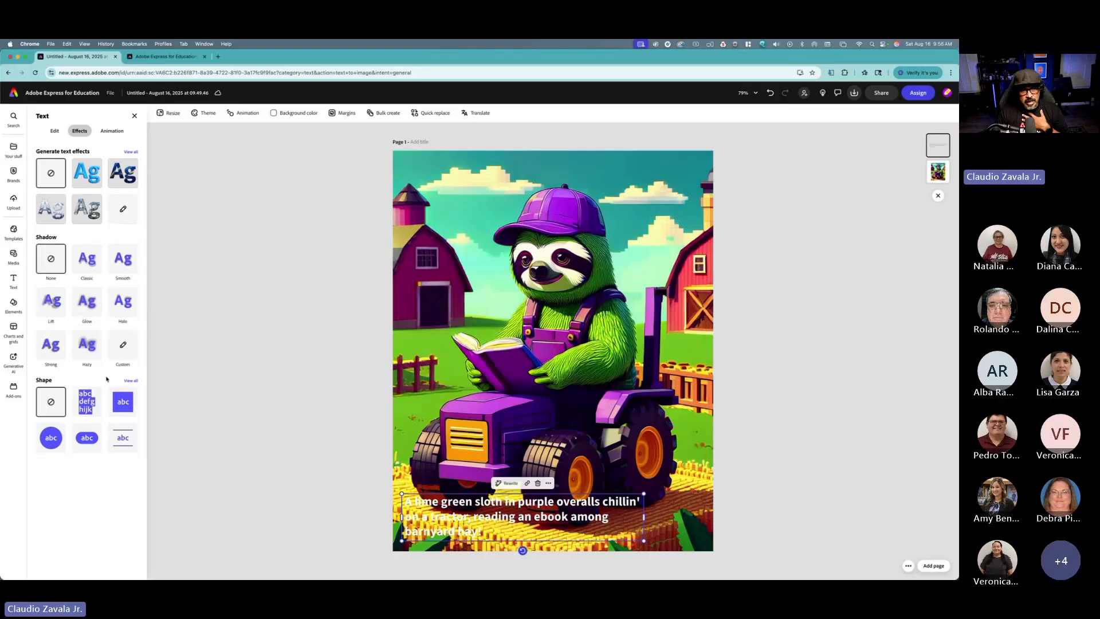
left_click(88, 404)
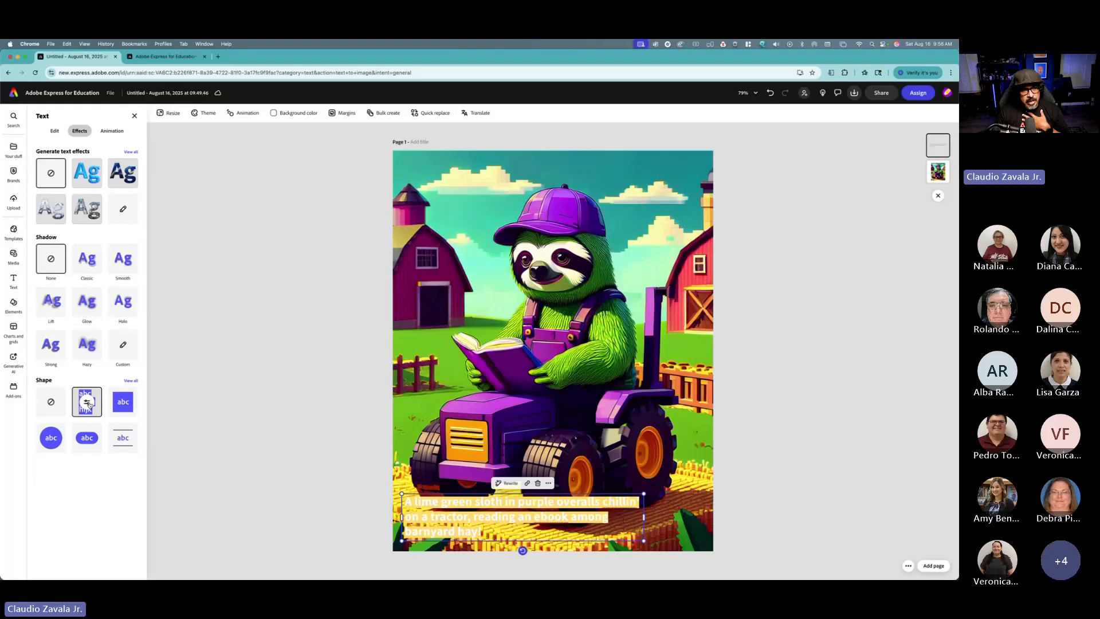
Step: Switch the caption to the rounded-block text shape and set the shape fill to white
left_click(120, 407)
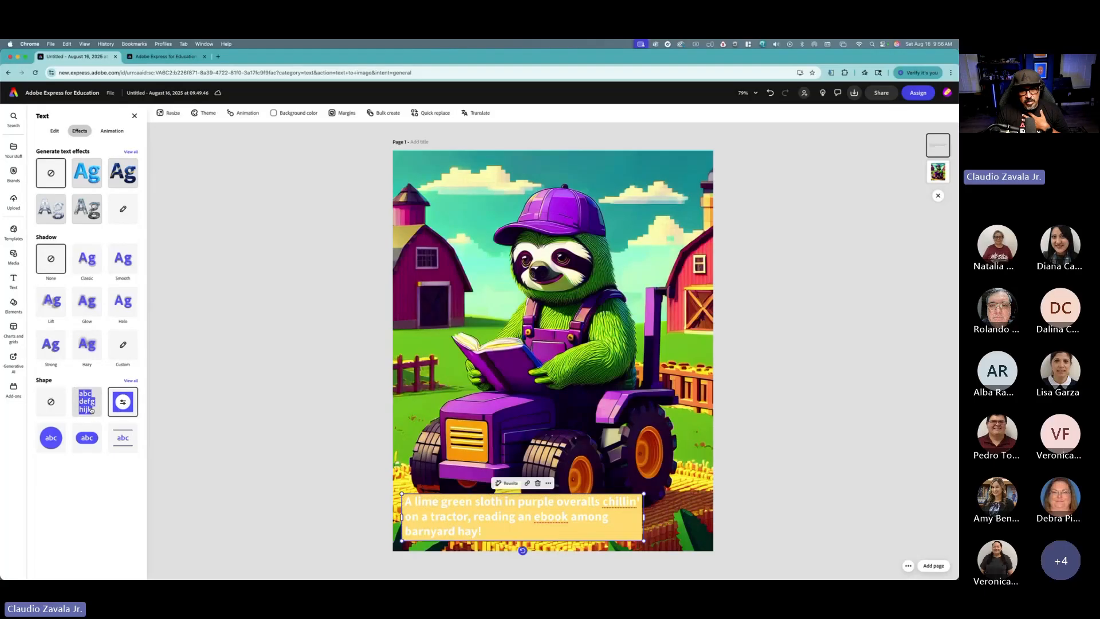
left_click(124, 405)
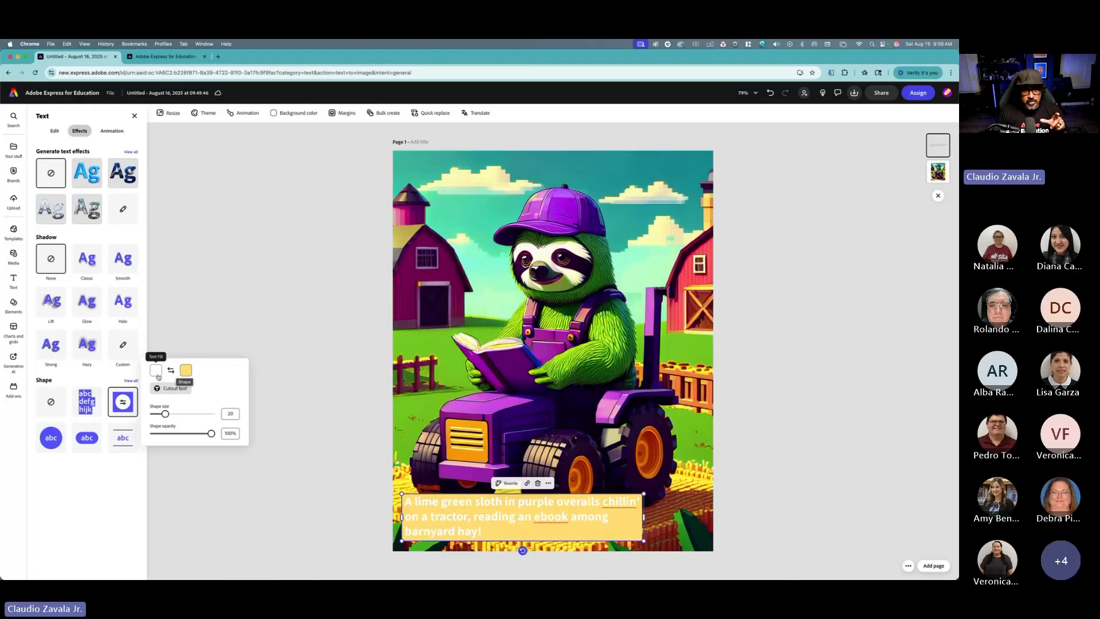
left_click(187, 371)
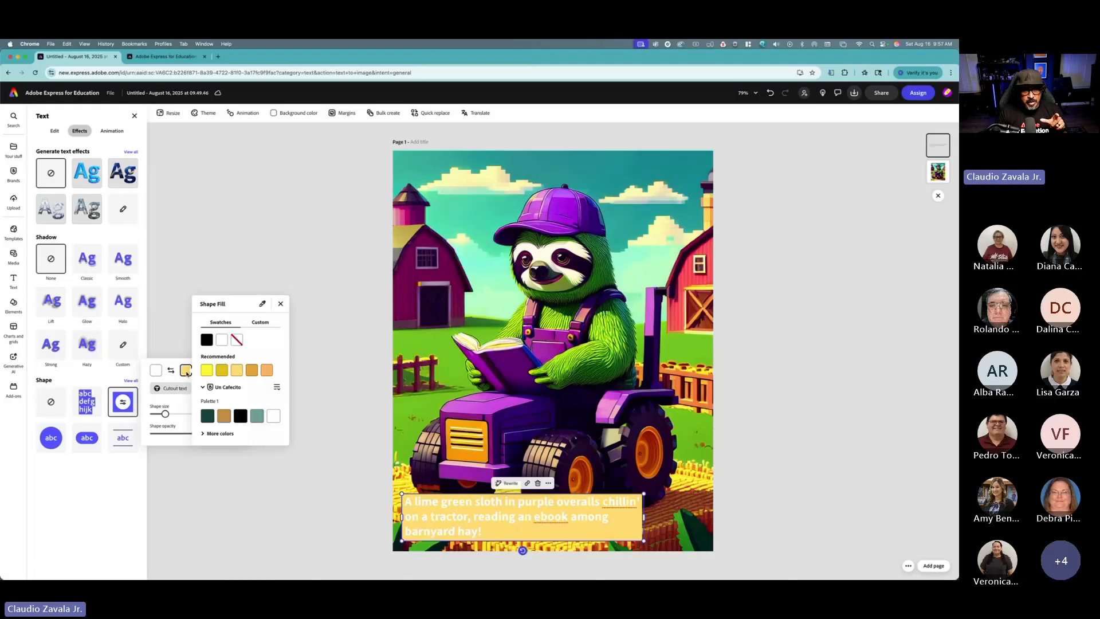
left_click(222, 340)
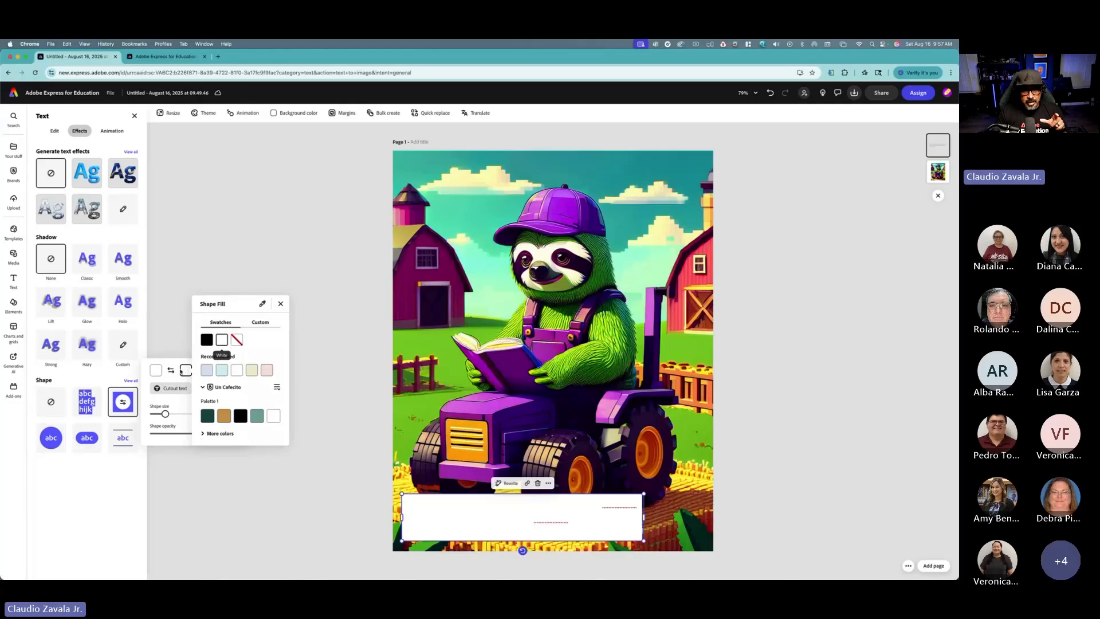
Step: Set the caption text colour to black and the shape size to 30, then close the text panel
left_click(156, 375)
left_click(157, 373)
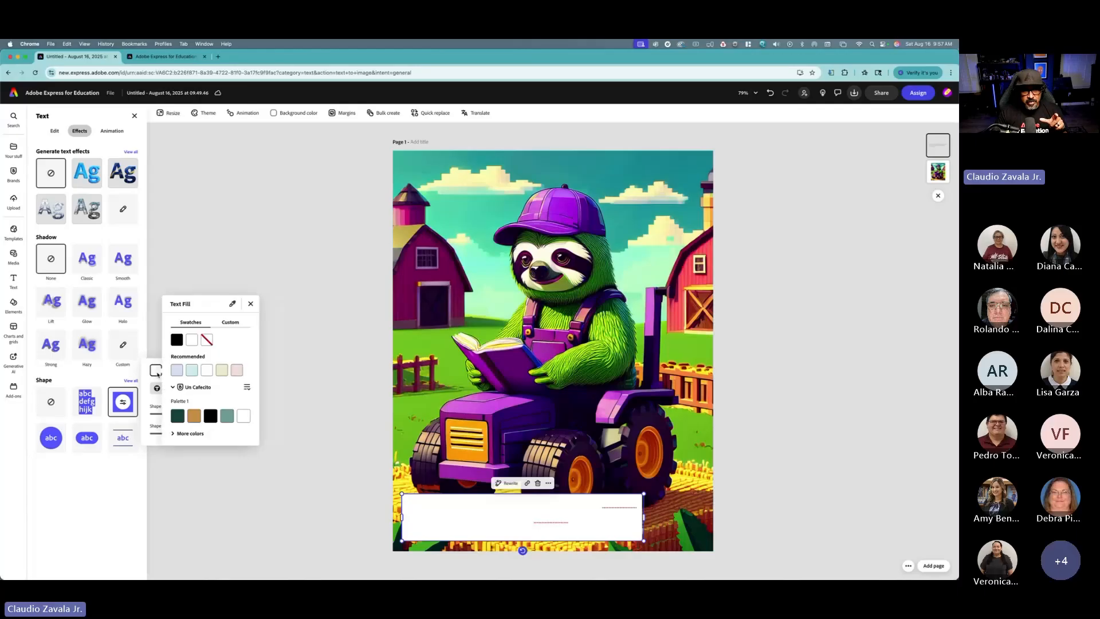
left_click(178, 339)
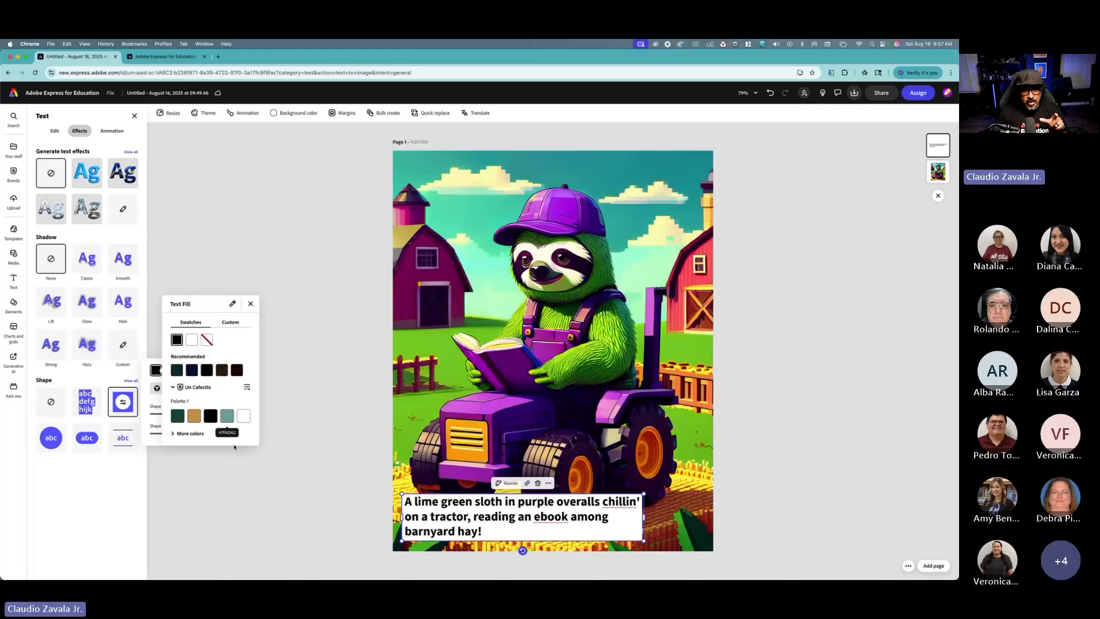
left_click(153, 441)
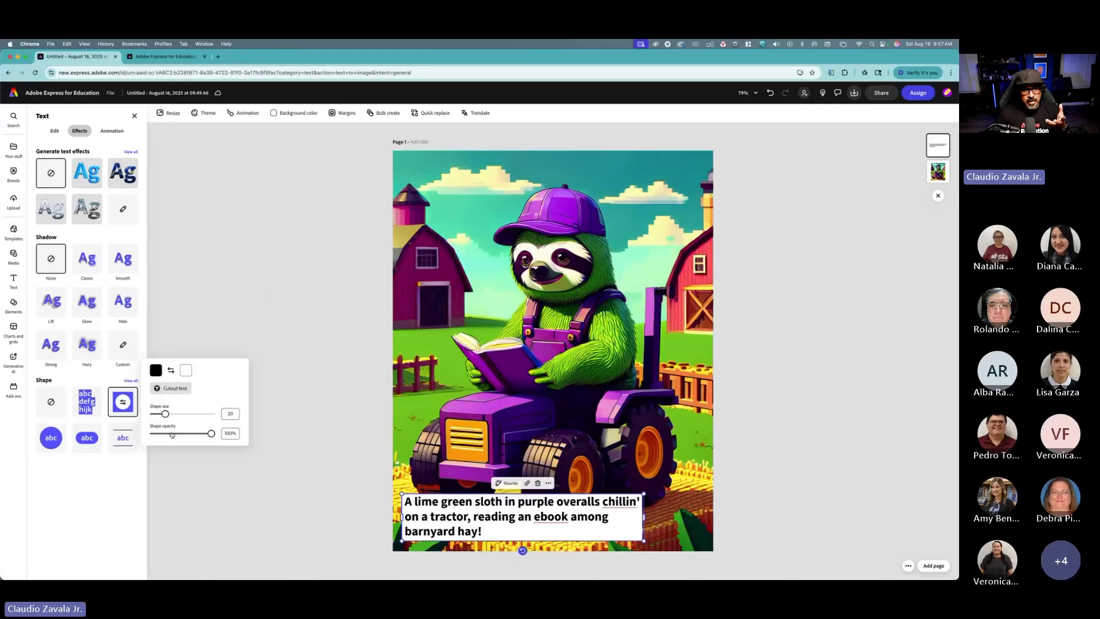
left_click_drag(167, 414, 170, 414)
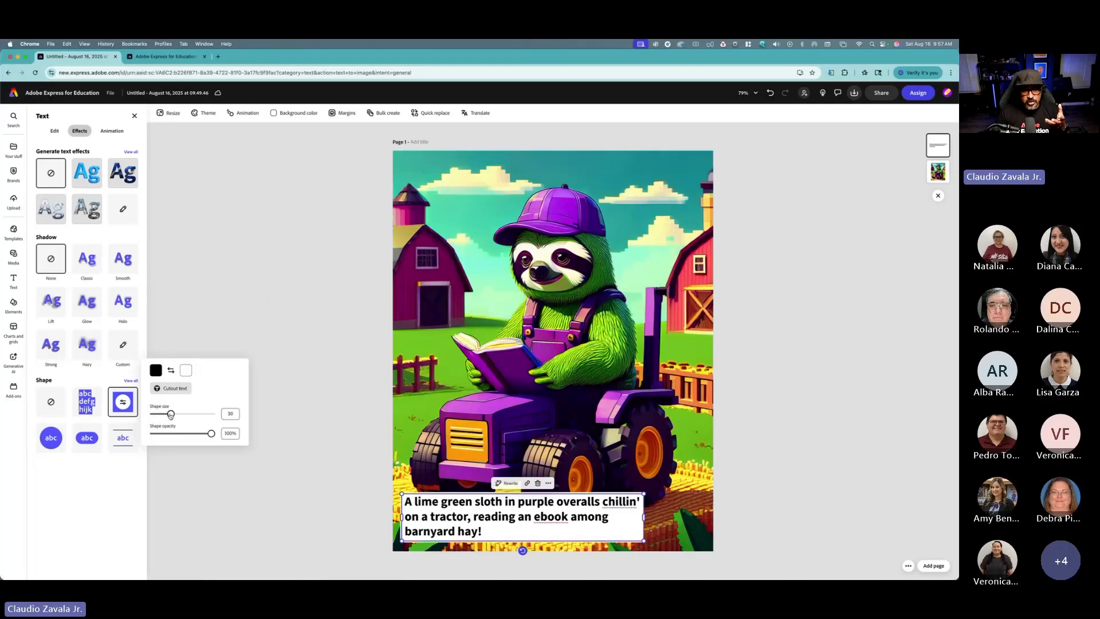
left_click(252, 343)
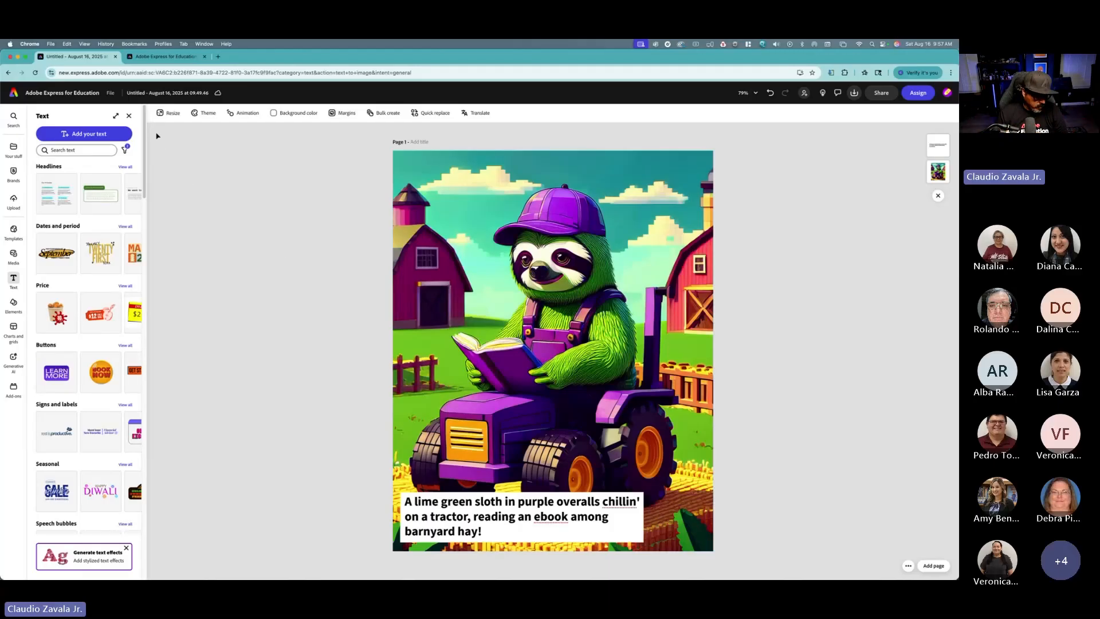
left_click(124, 119)
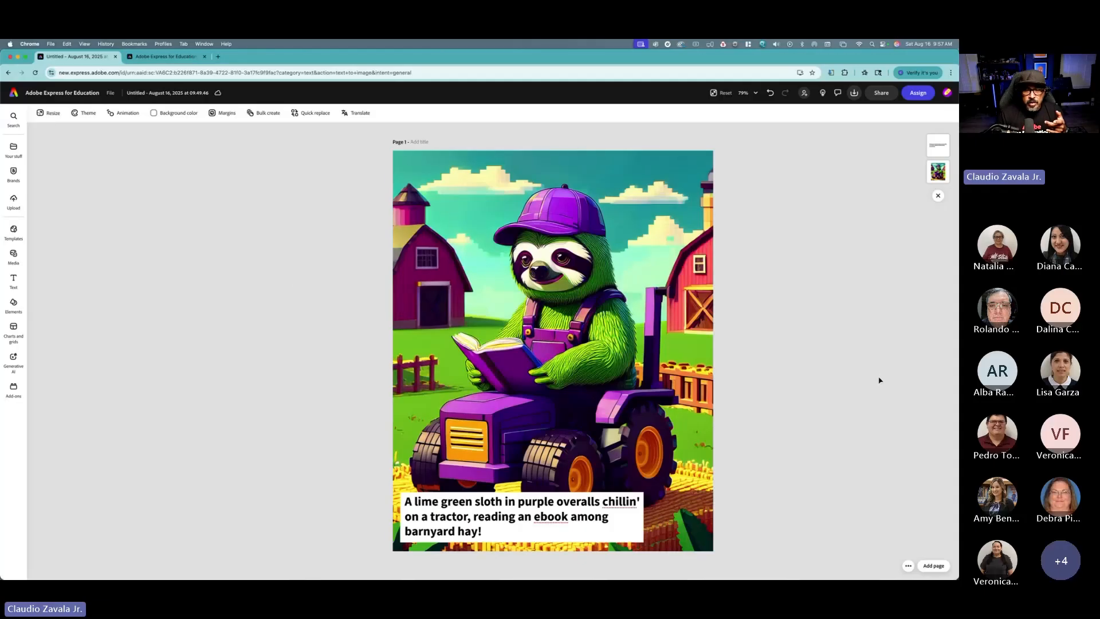
Step: Duplicate the page and switch to the new second page
left_click(909, 566)
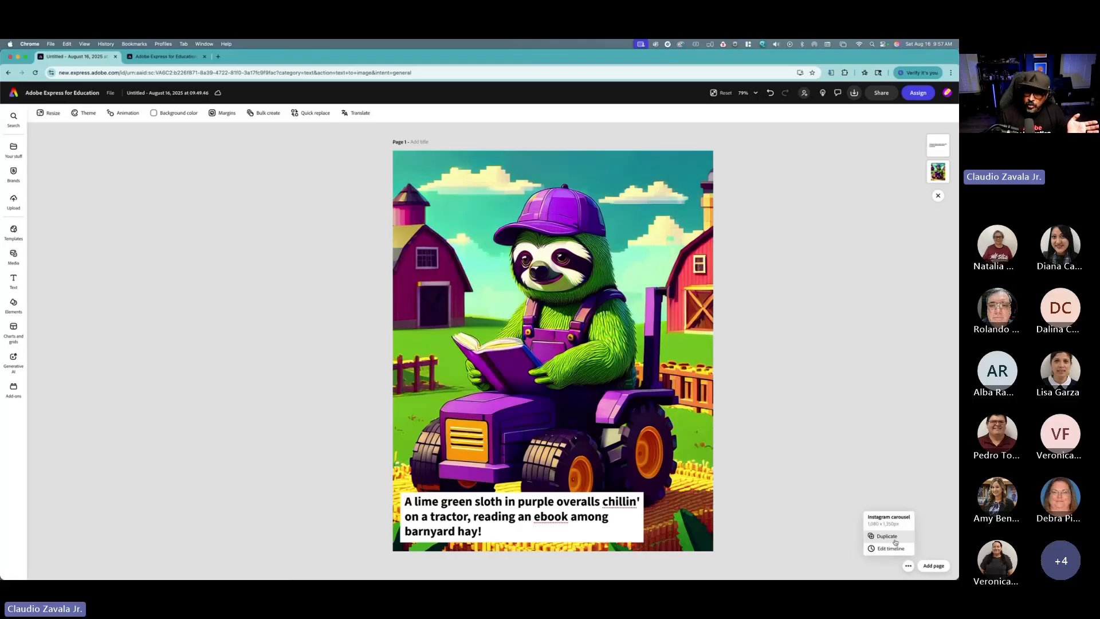
left_click(895, 539)
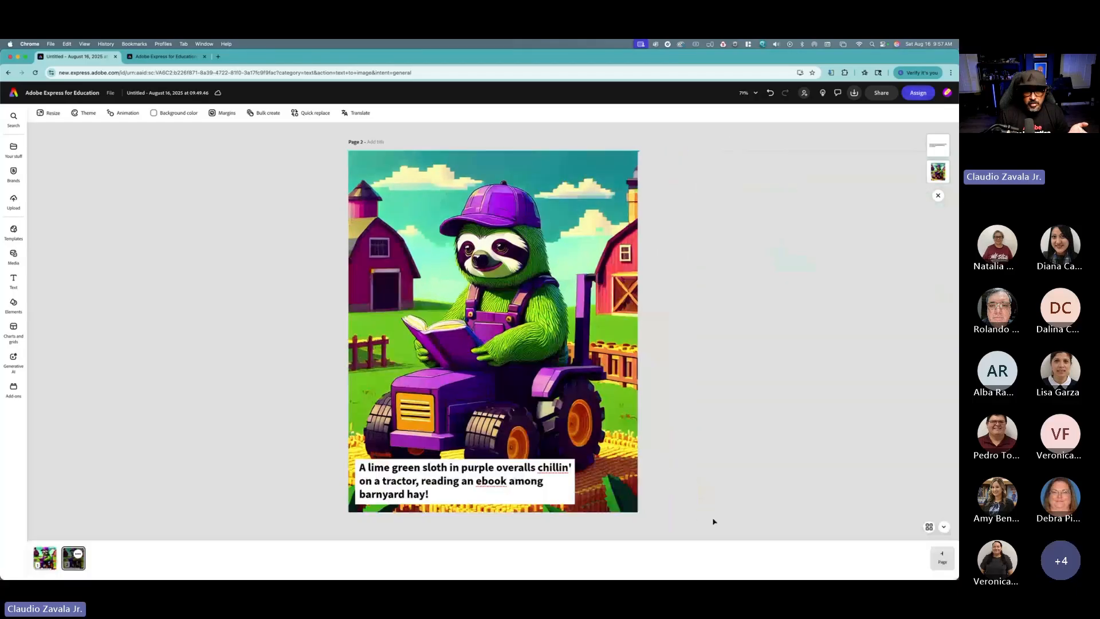
left_click(50, 567)
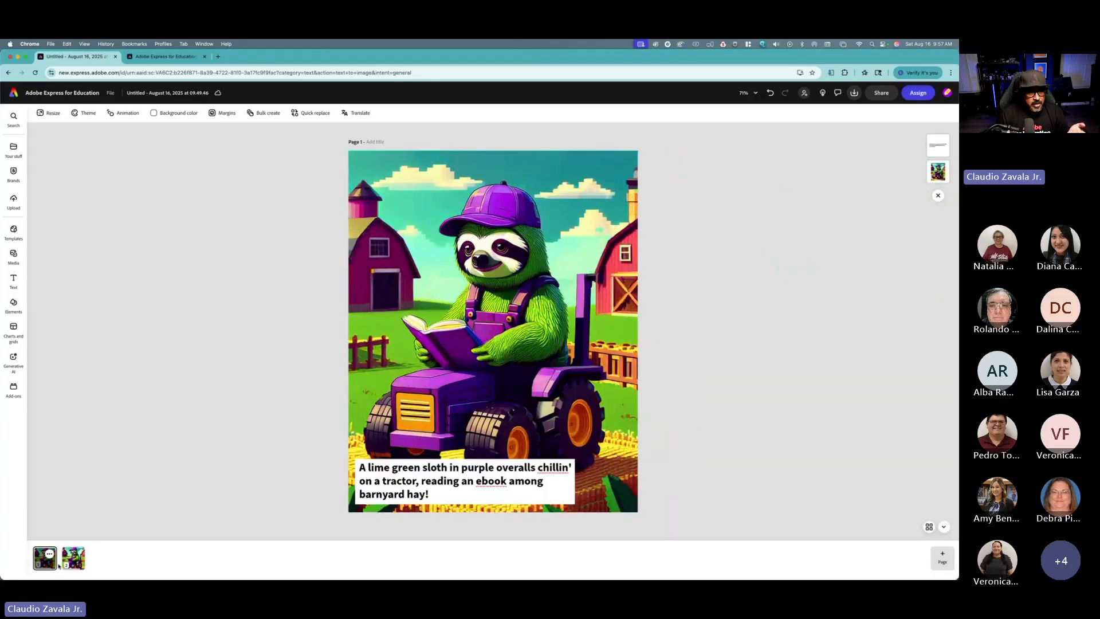
left_click(72, 565)
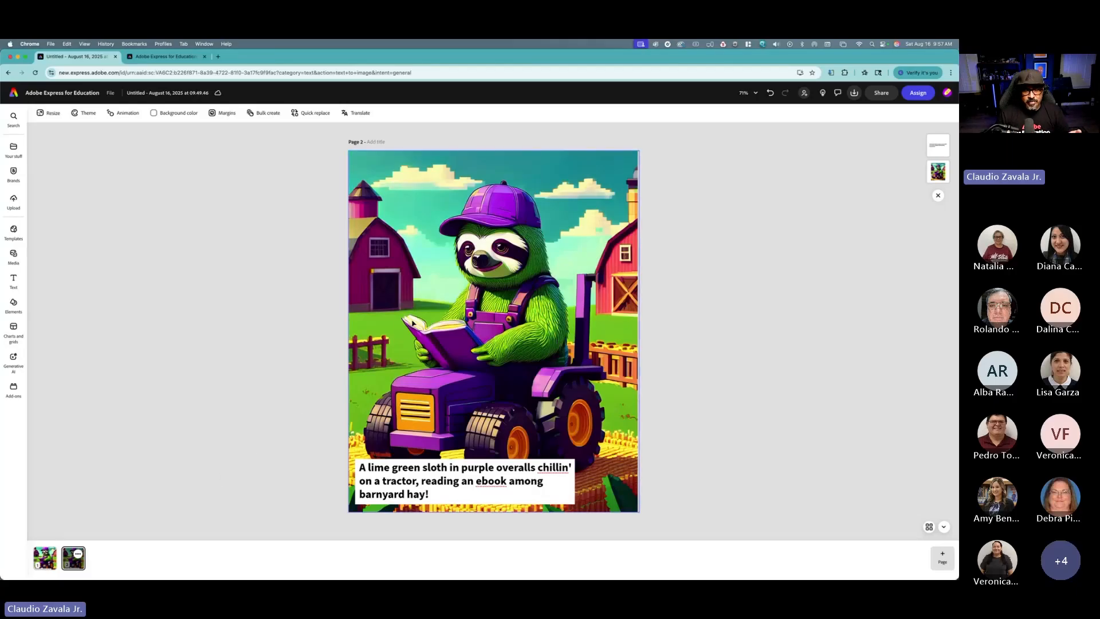
Step: Open Generate similar for the sloth image on the second page
left_click(467, 284)
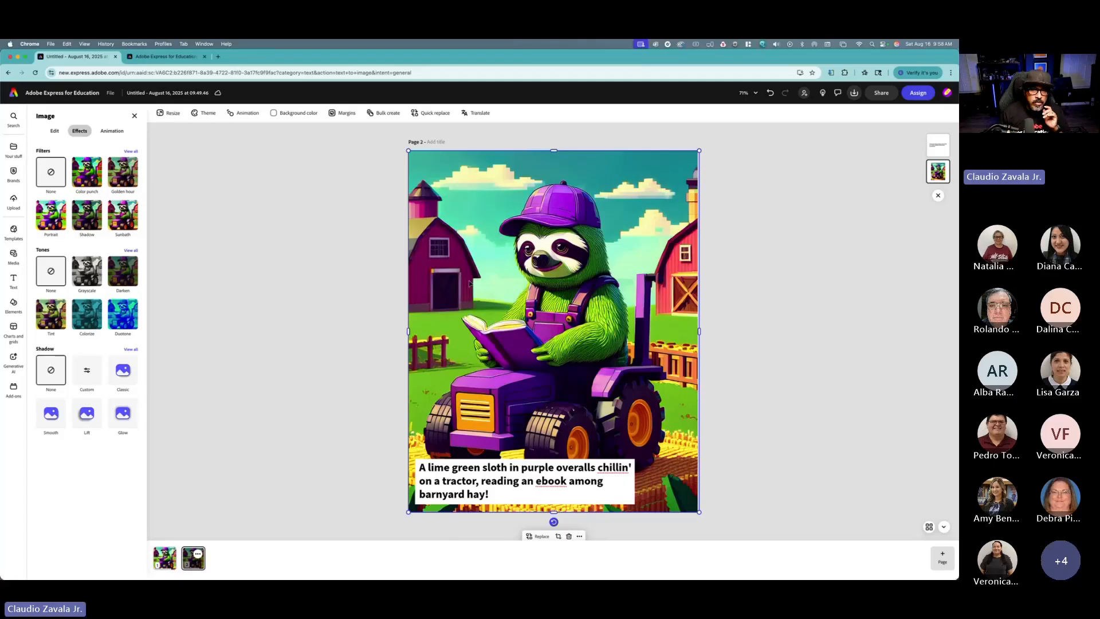
left_click(328, 275)
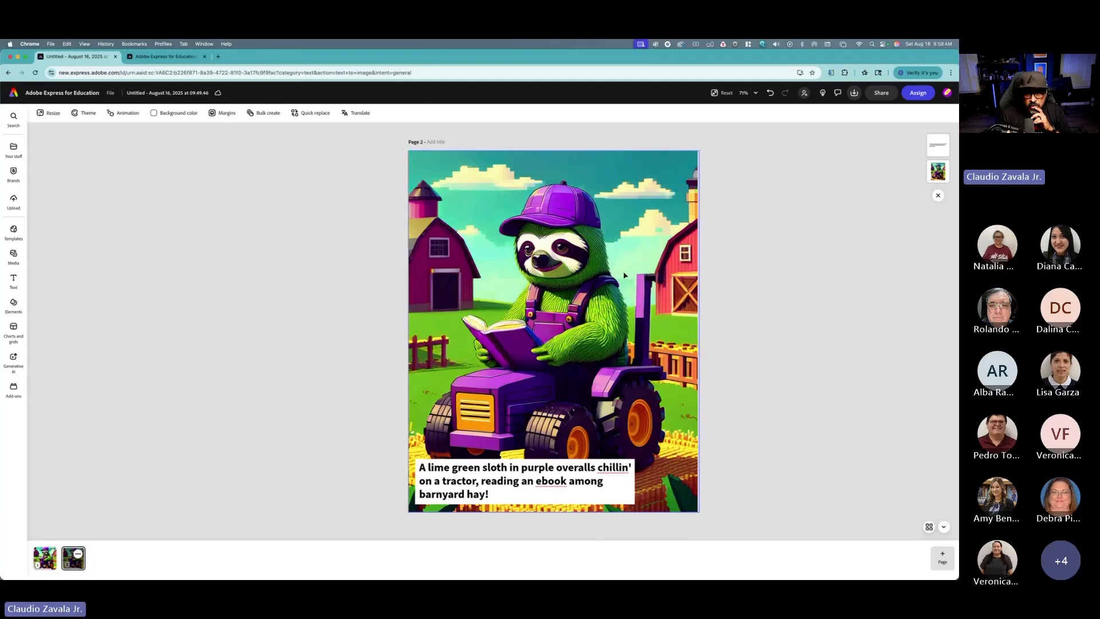
left_click(571, 283)
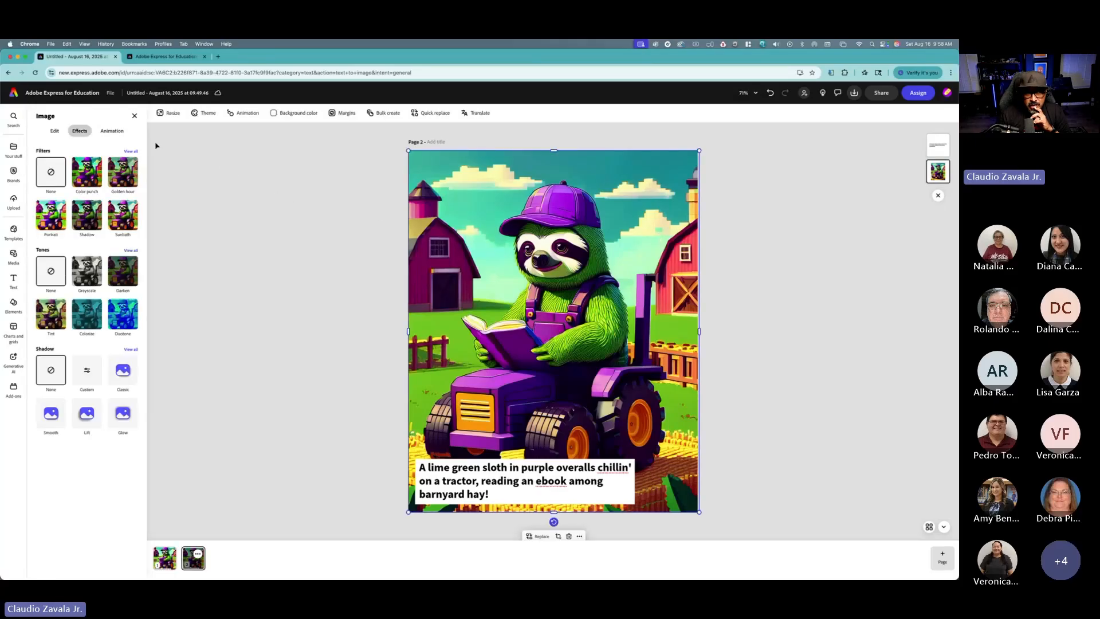
left_click(54, 131)
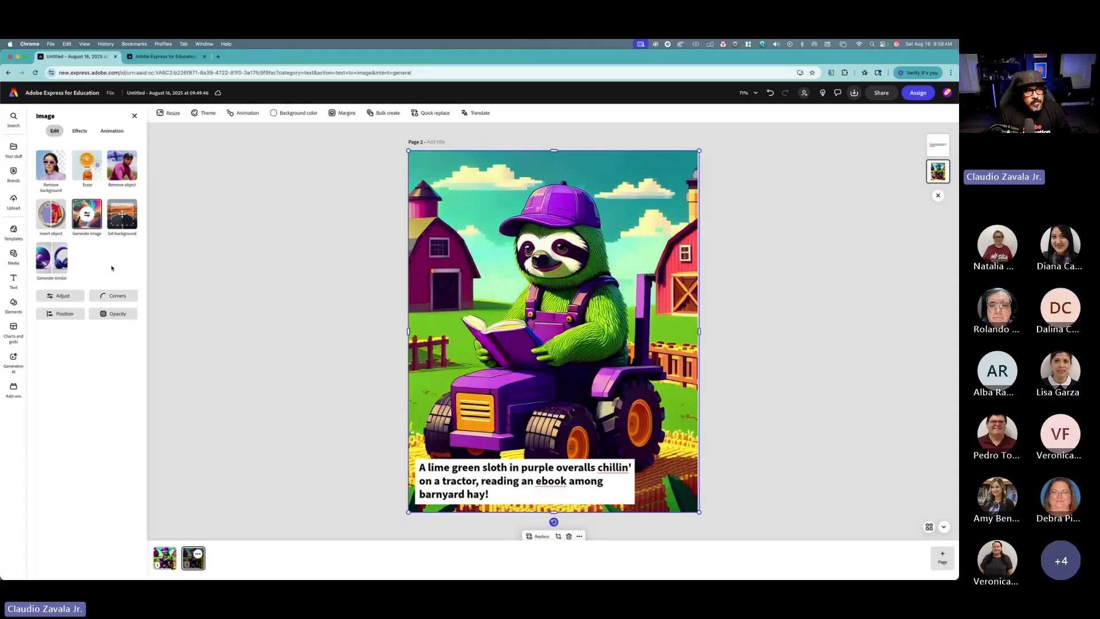
left_click(50, 267)
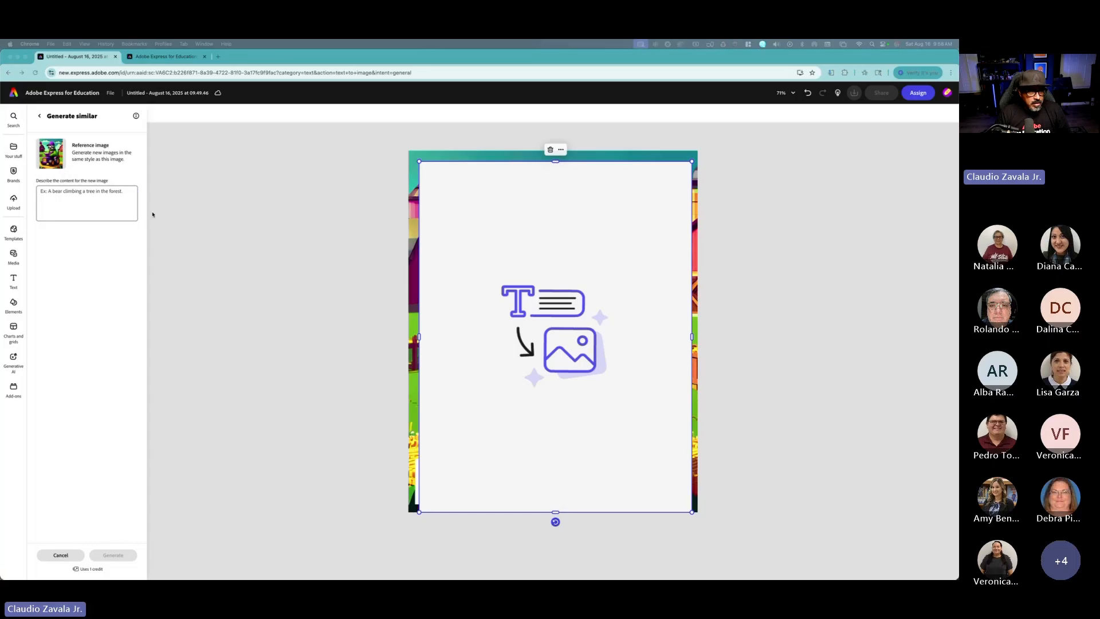
Step: Enter the prompt "Voxel style. Lime green sloth wearing purple overalls and a cap and scarf sleeping on a tractor on a farm with a barn and hay around the ground."
left_click(118, 204)
type("Voxel style. Lime green sloth wearing purple overalls and a cap and scarf reading an ebook while sitting on a tractor on a farm with a barn and hay around the ground.")
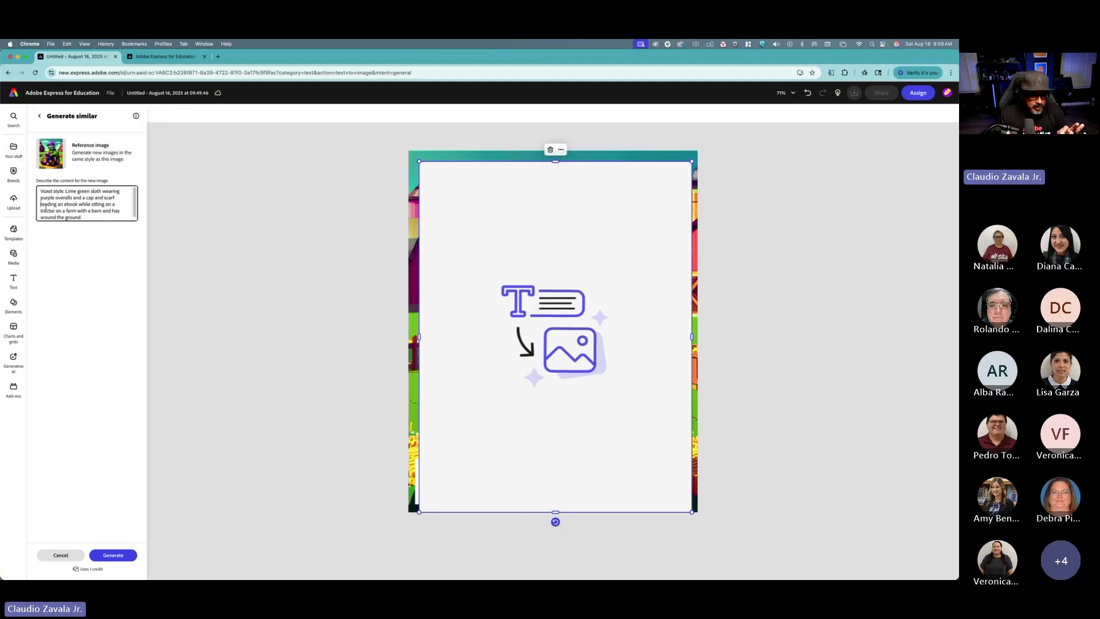
left_click_drag(42, 203, 109, 204)
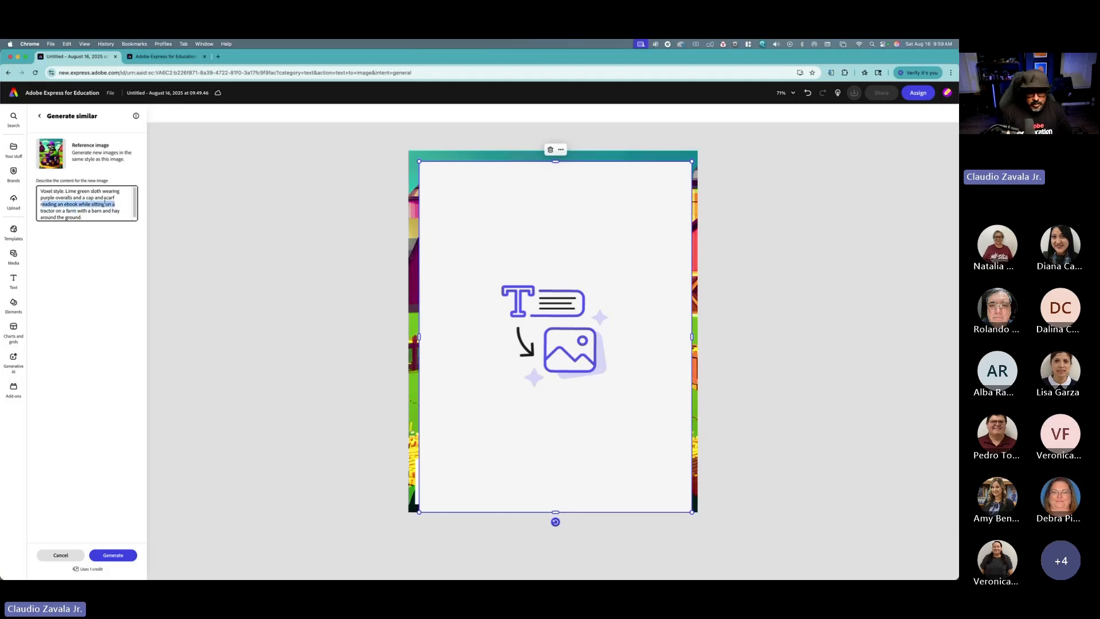
key("BackSpace")
type("falling a")
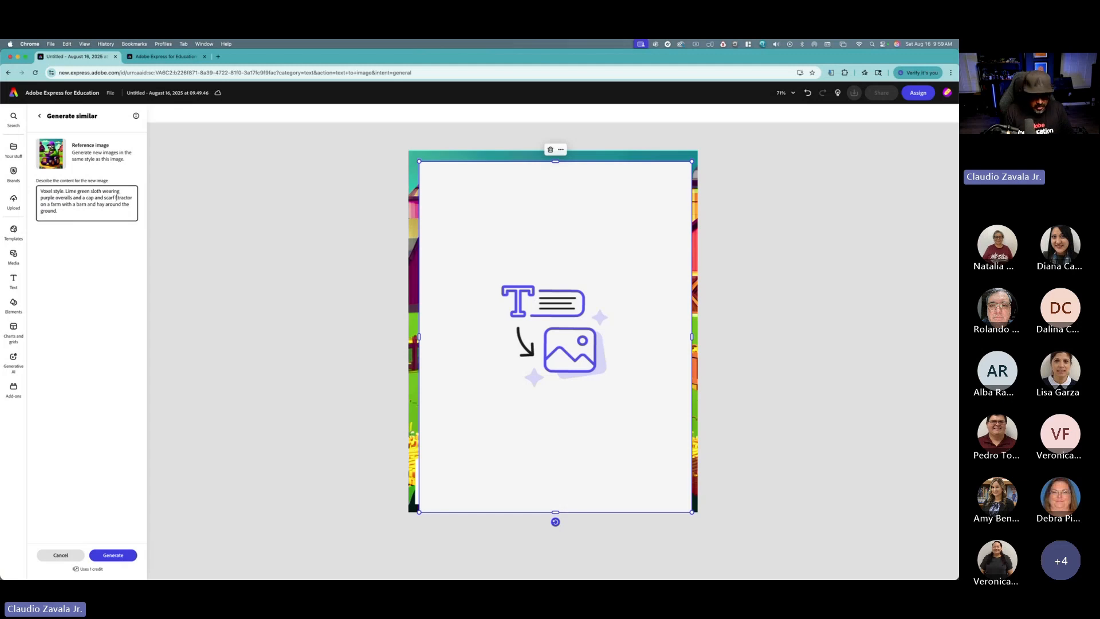
type("sleep")
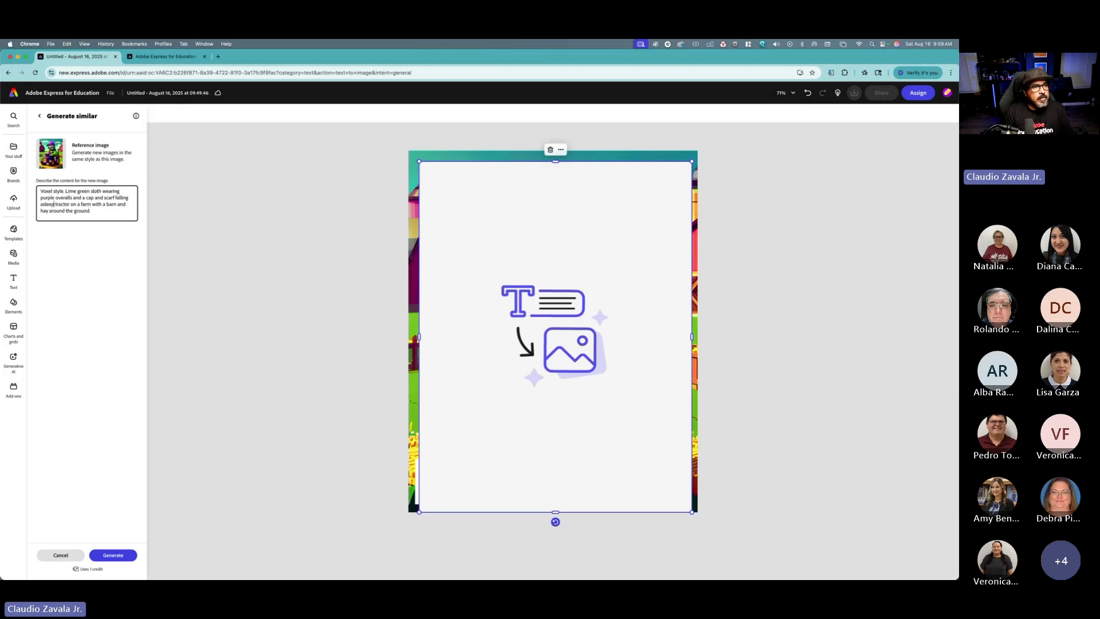
type(" on")
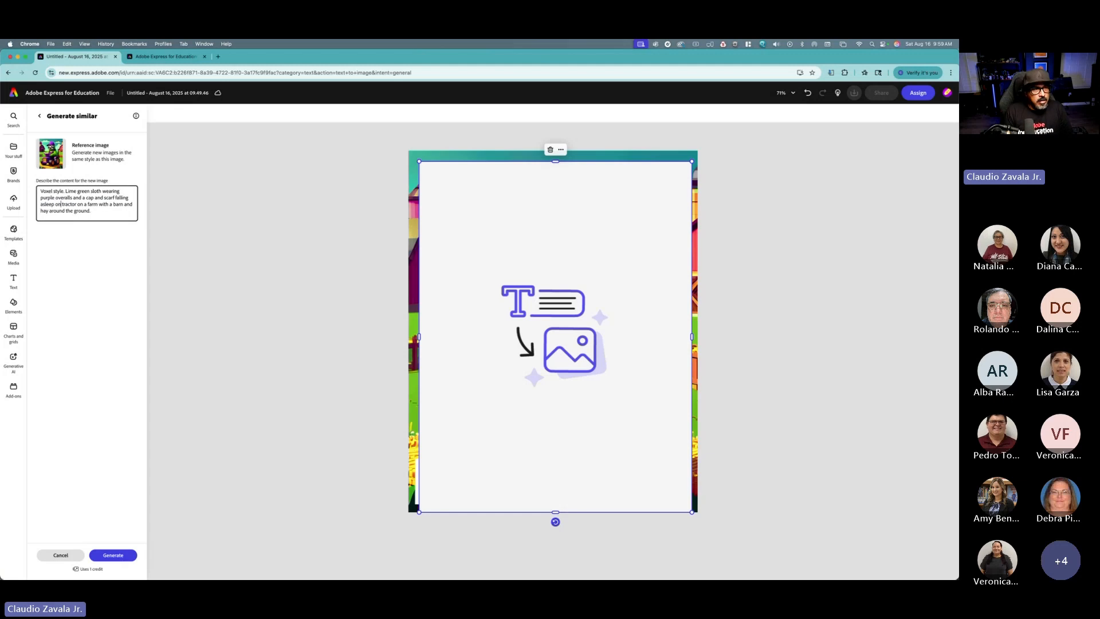
type(" a")
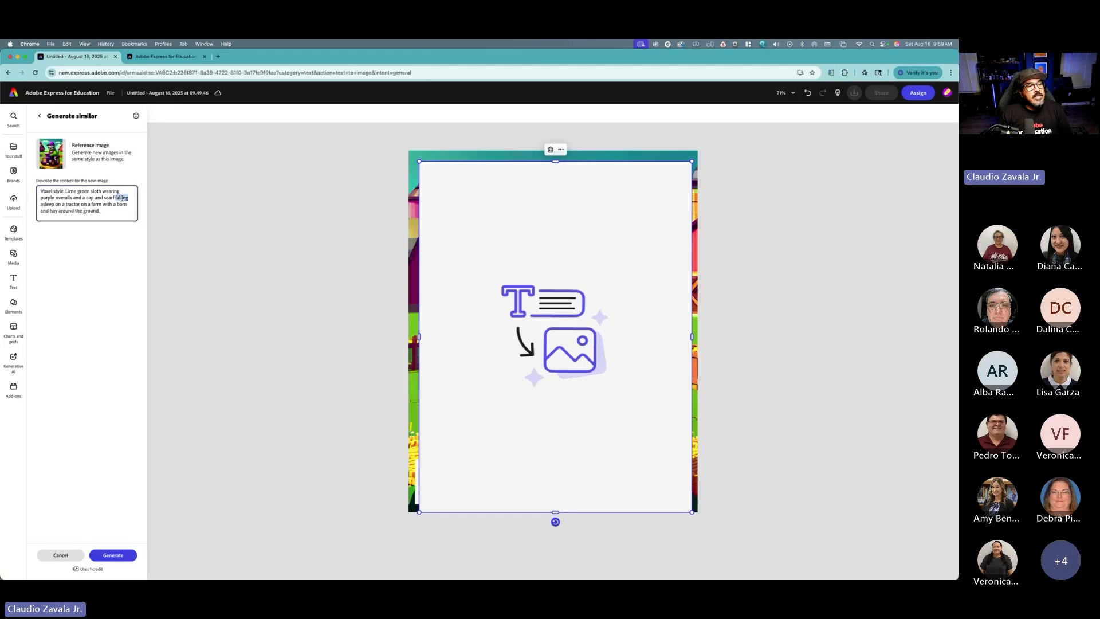
key("BackSpace")
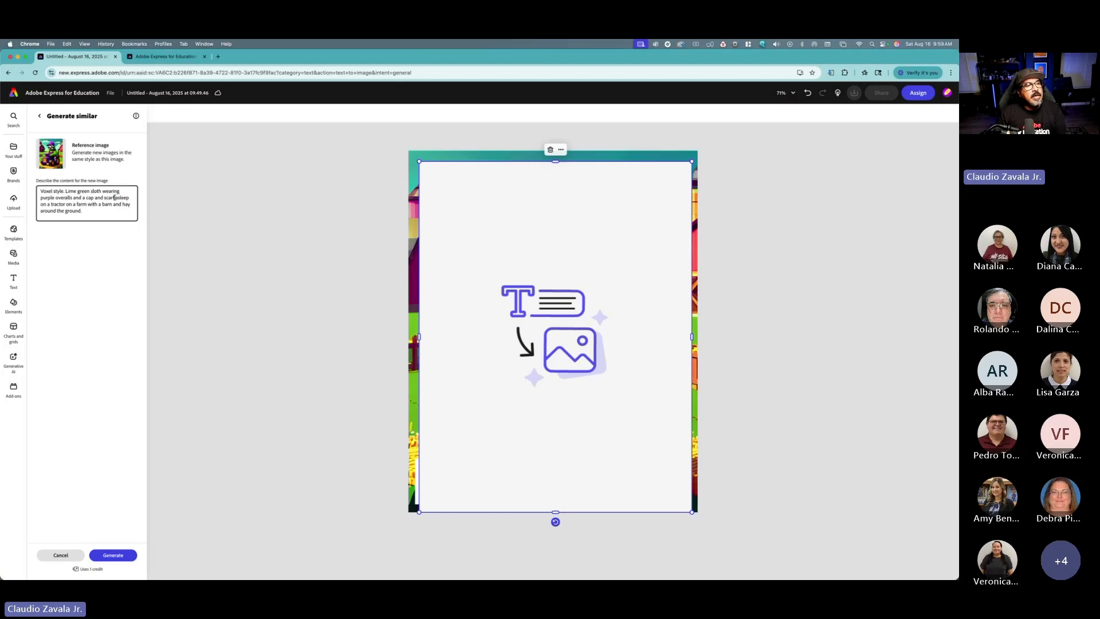
left_click(118, 198)
key("BackSpace")
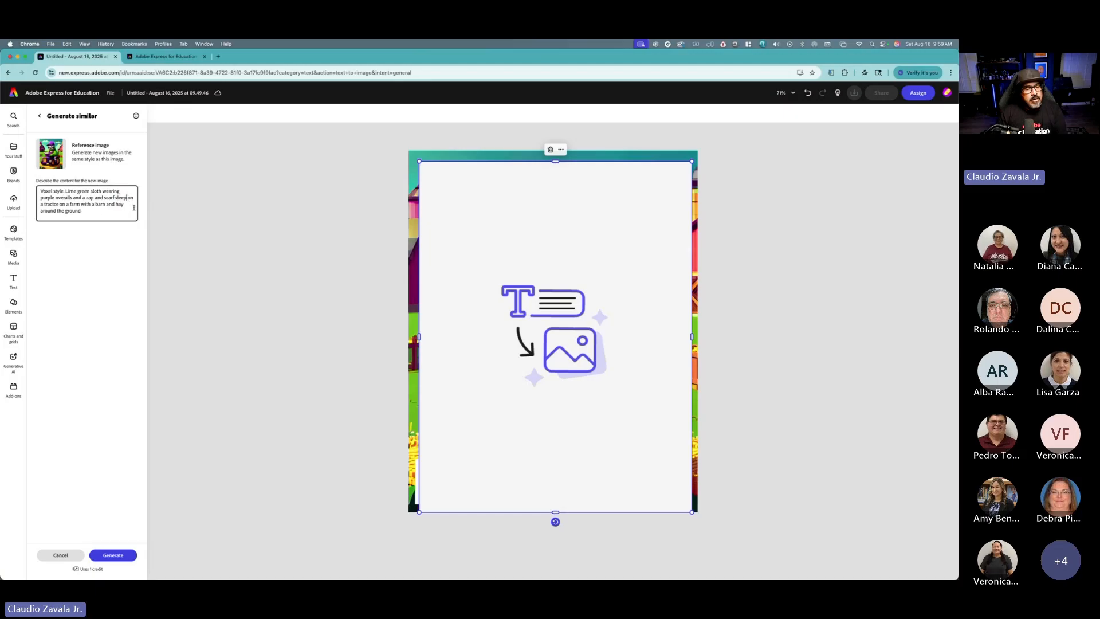
type("ing")
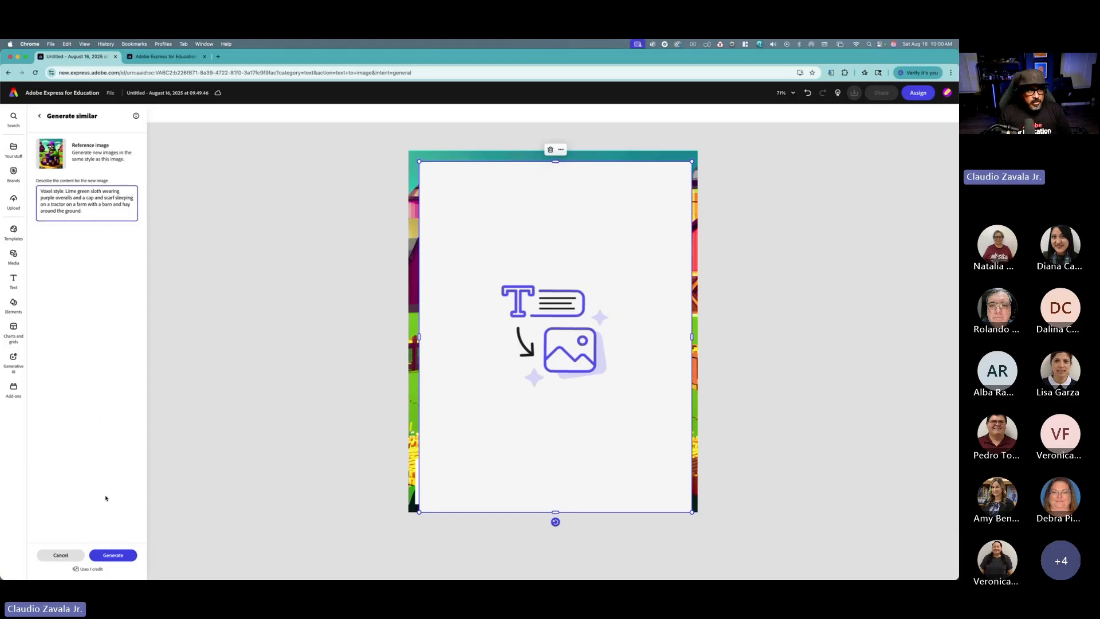
Step: Generate similar images and pick the result showing the sloth asleep on a green tractor
left_click(112, 557)
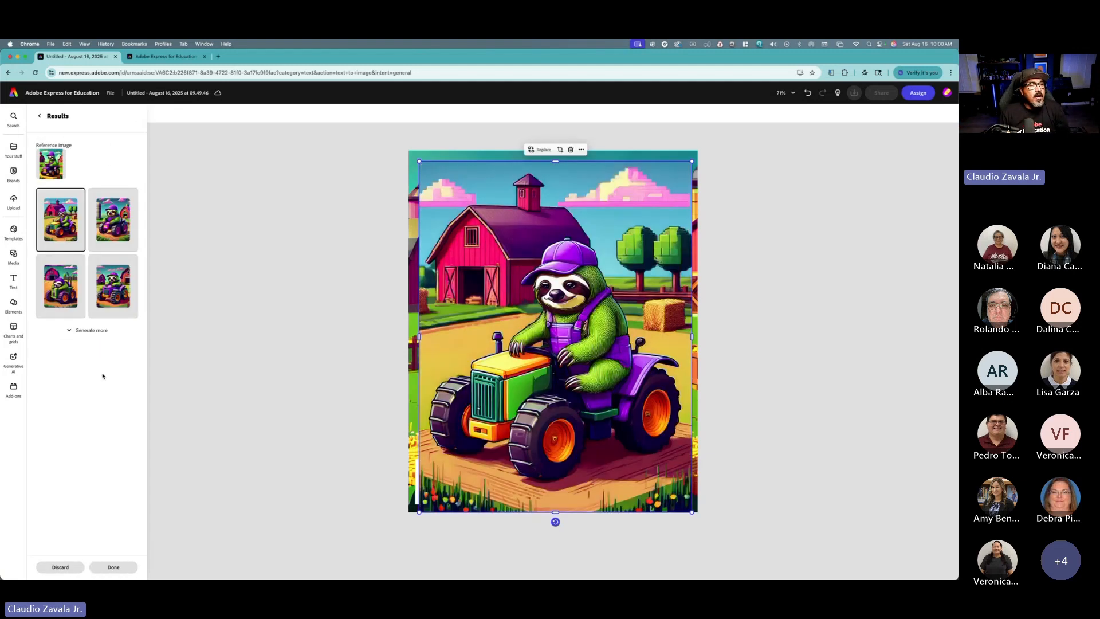
left_click(61, 301)
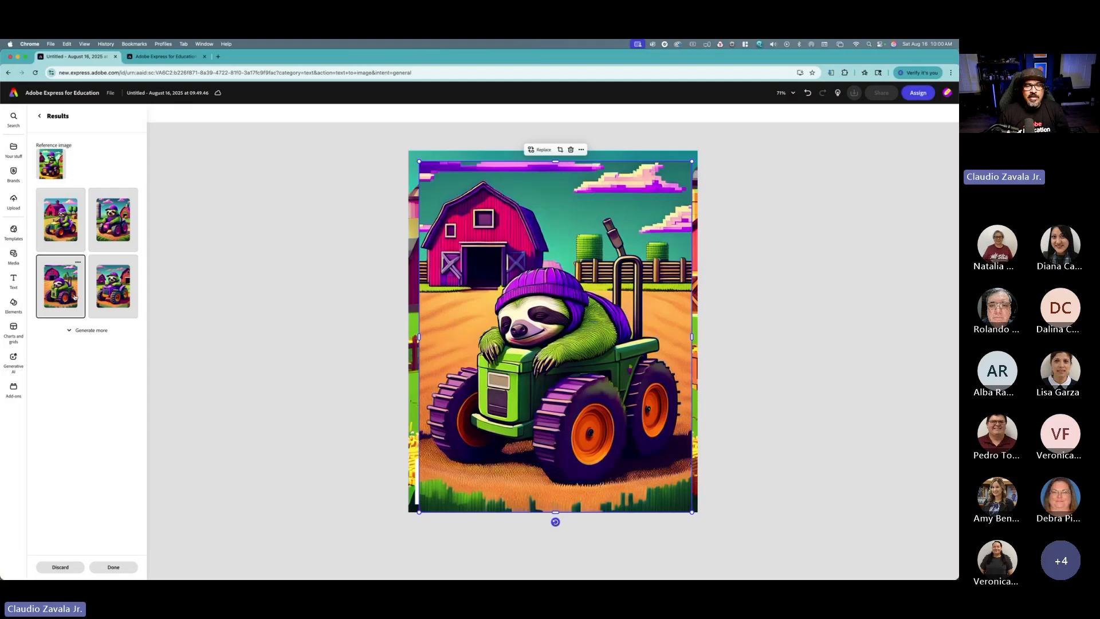
Step: Generate more similar variations and scroll through the results list
left_click(83, 330)
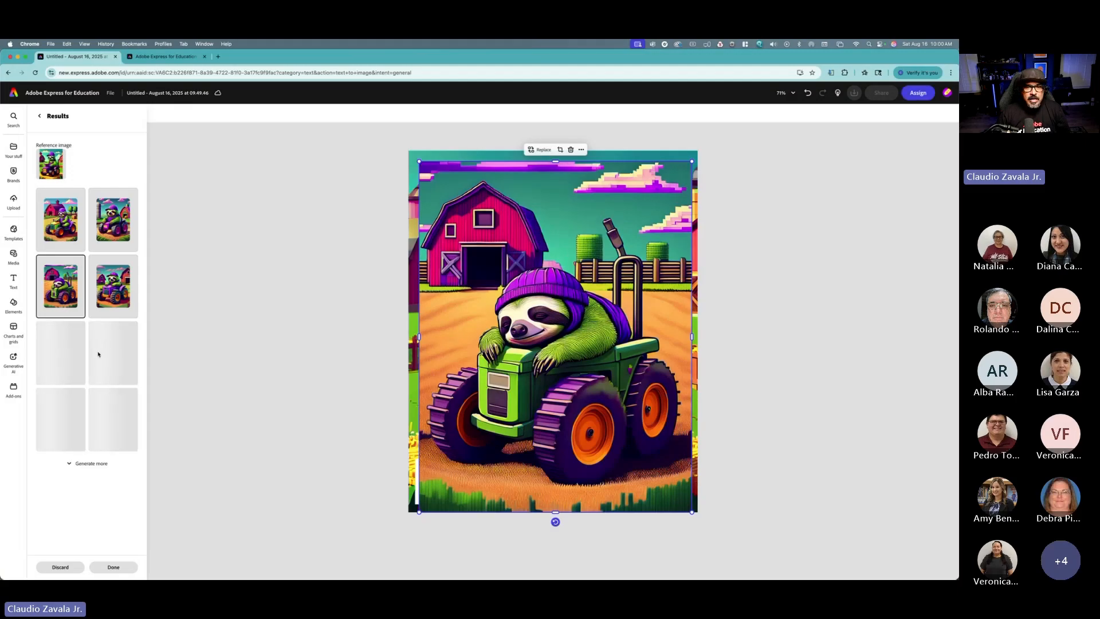
left_click(84, 465)
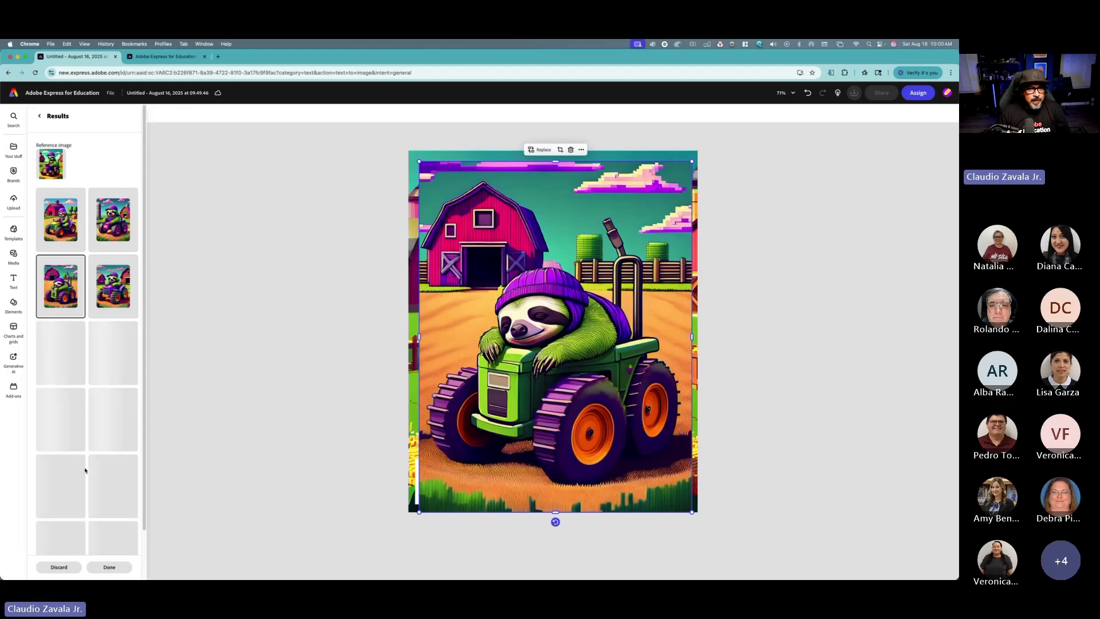
scroll(85, 471, "down", 2)
left_click(84, 541)
scroll(84, 527, "down", 2)
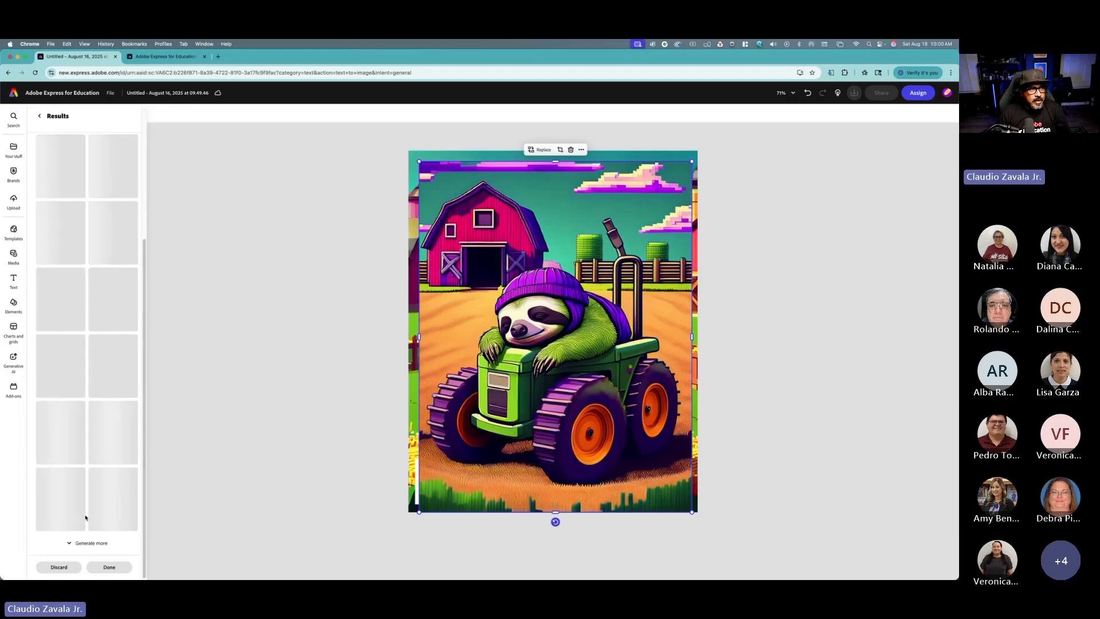
left_click(84, 536)
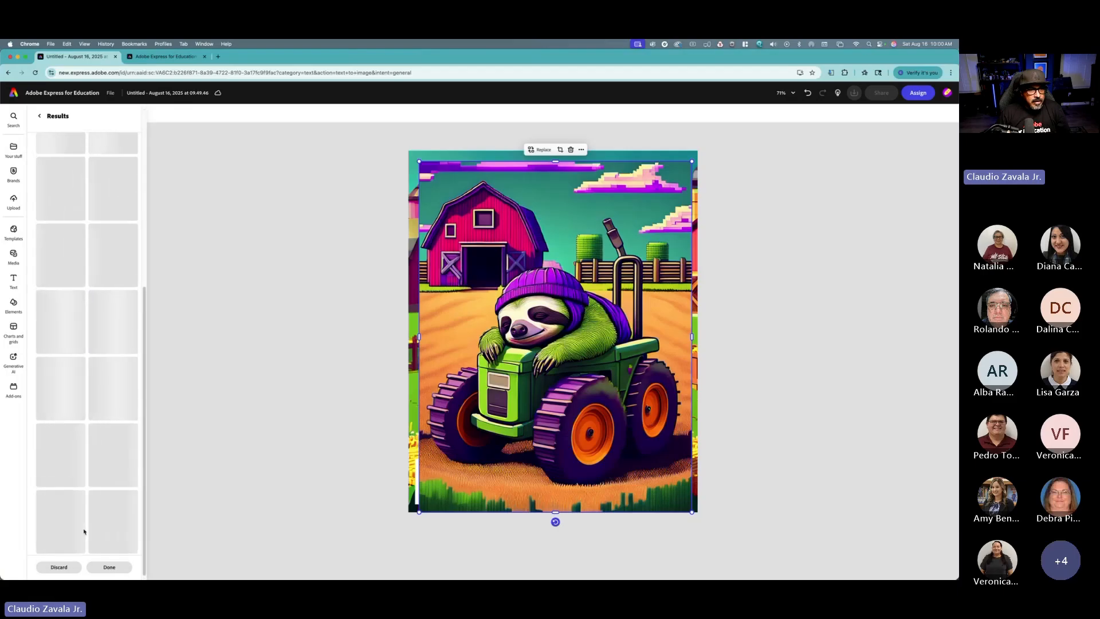
scroll(84, 528, "up", 5)
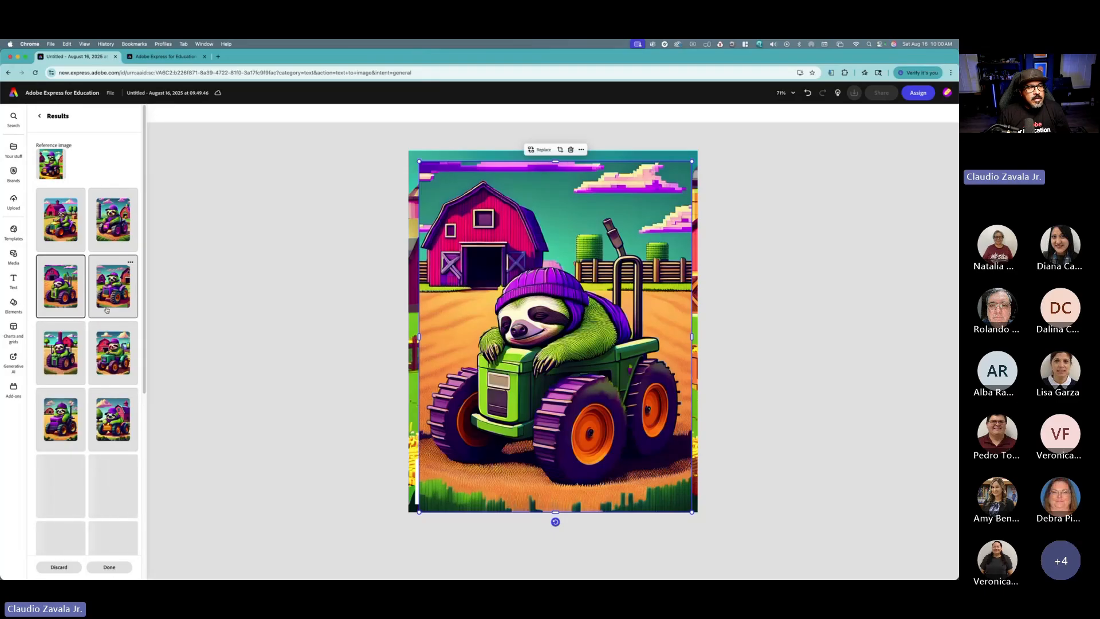
Step: Preview the generated variations one by one on the page by trying different thumbnails in the results list
left_click(67, 427)
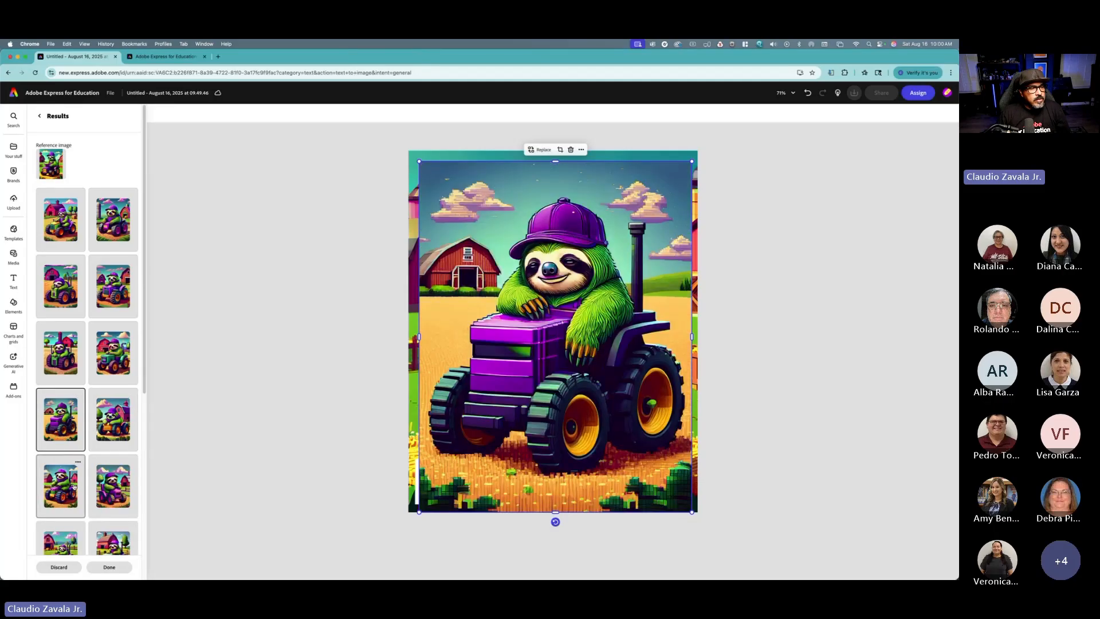
scroll(74, 487, "down", 2)
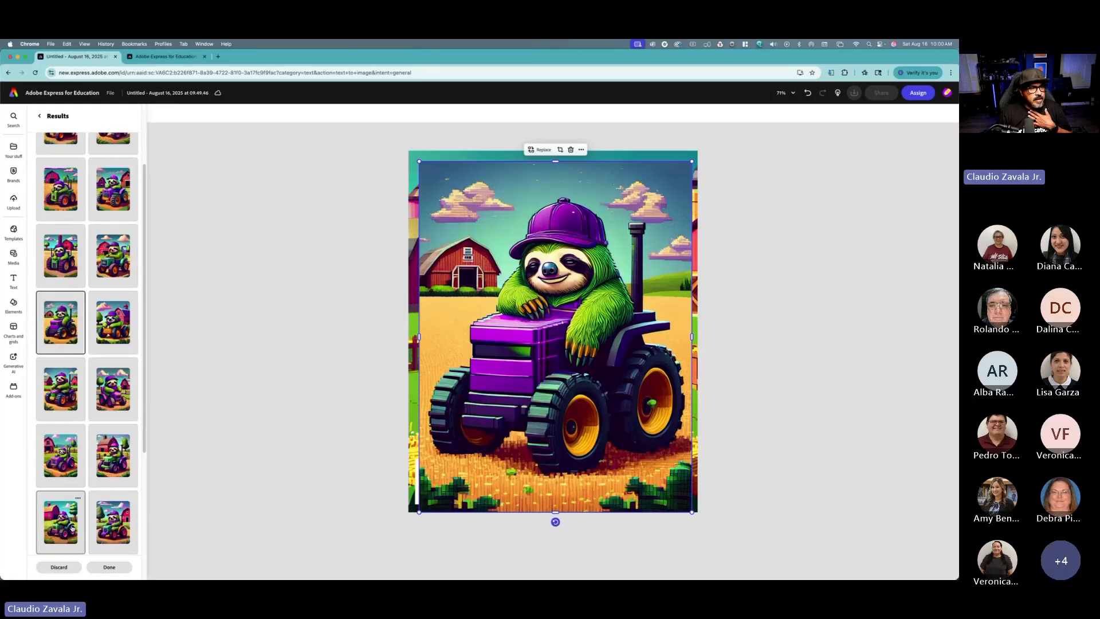
left_click(71, 527)
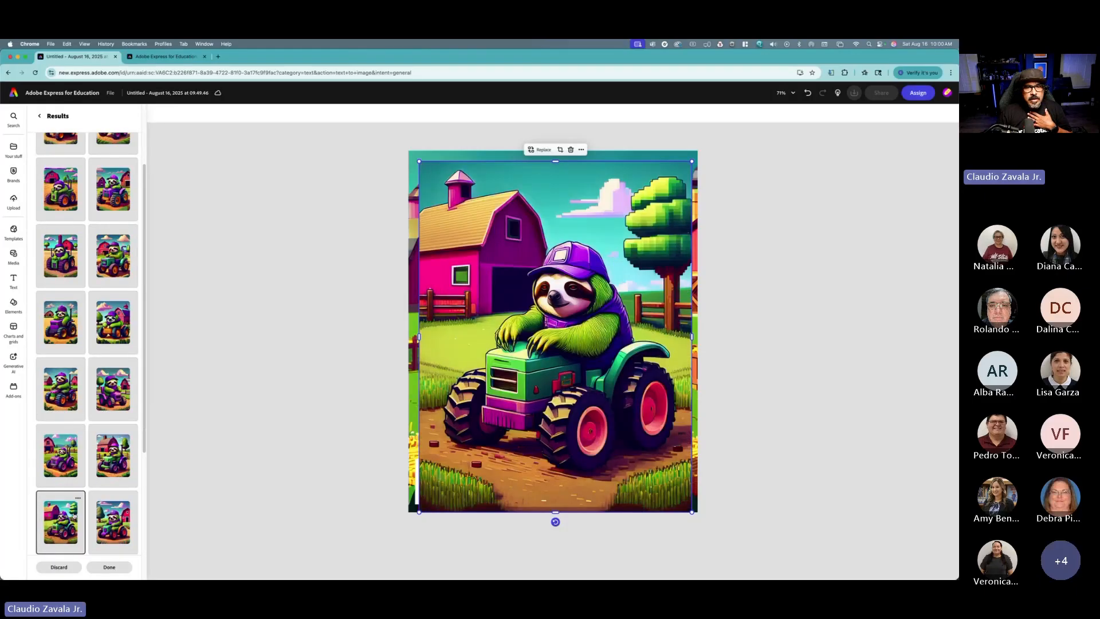
scroll(73, 515, "down", 3)
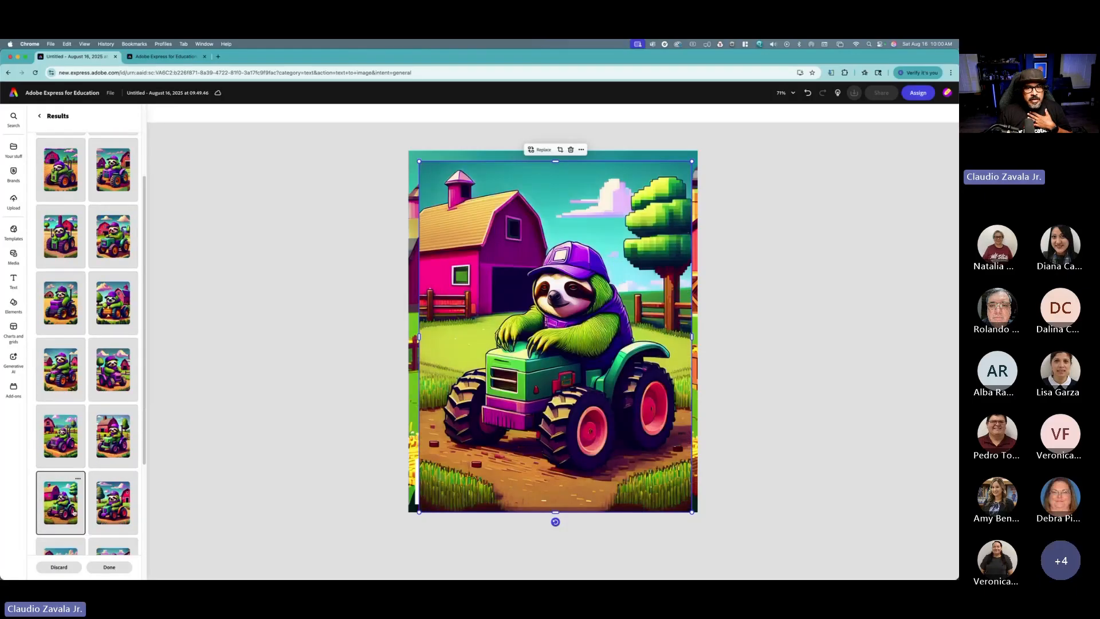
left_click(74, 486)
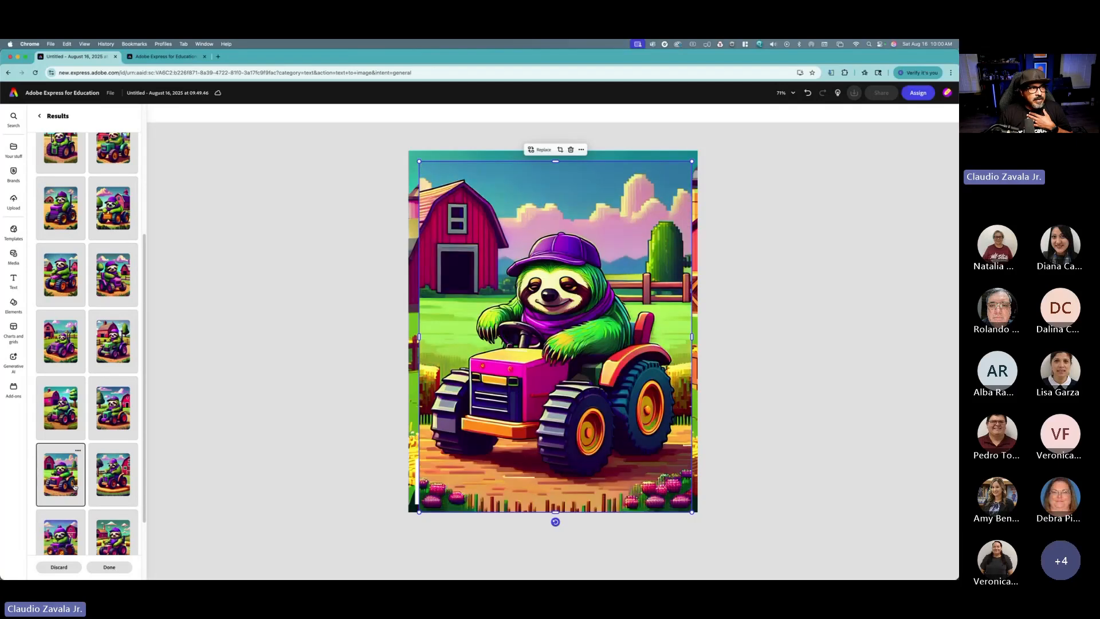
scroll(75, 487, "down", 2)
left_click(74, 487)
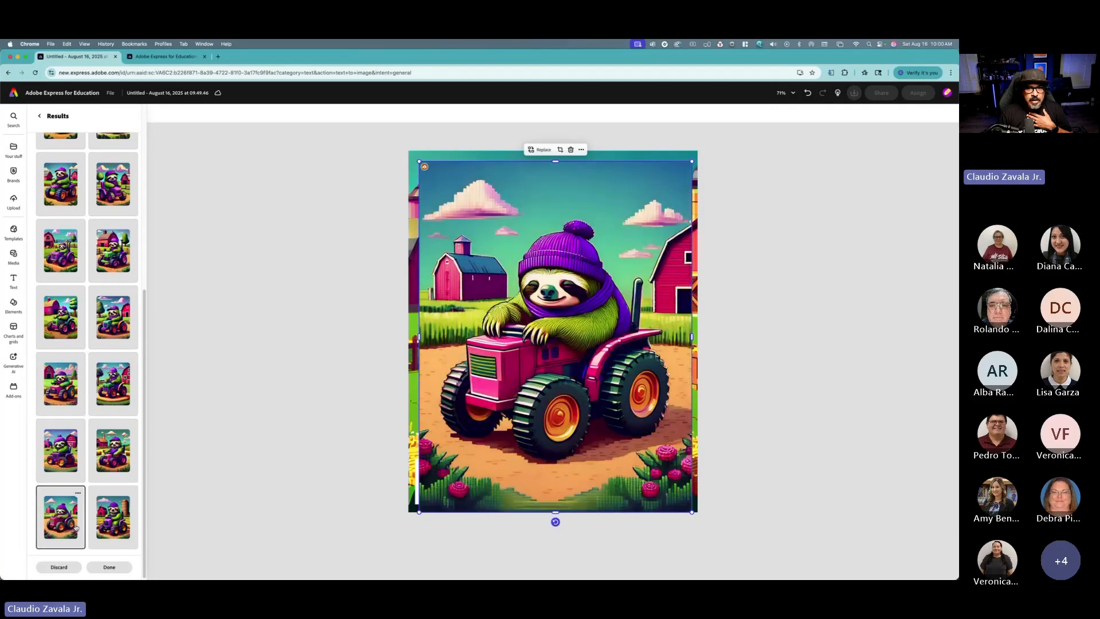
left_click(107, 506)
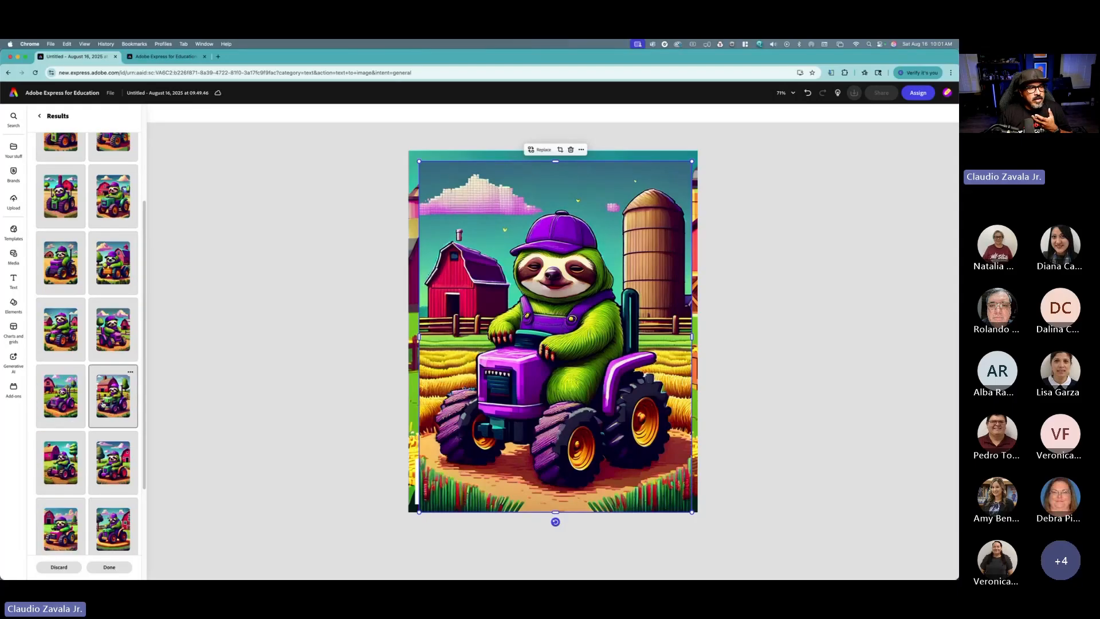
left_click(103, 404)
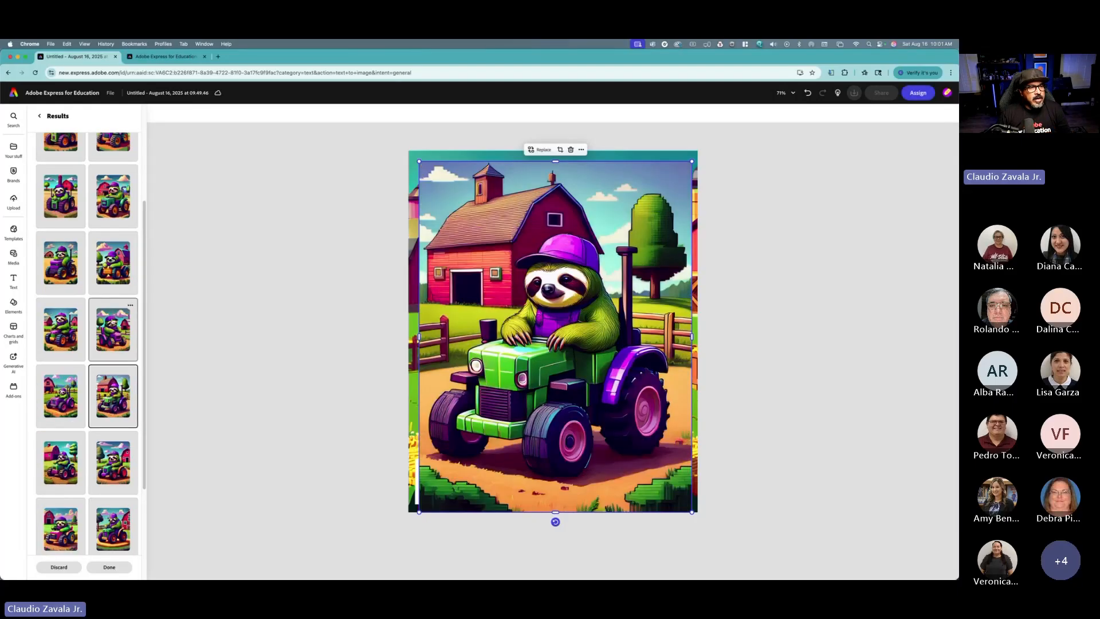
left_click(75, 270)
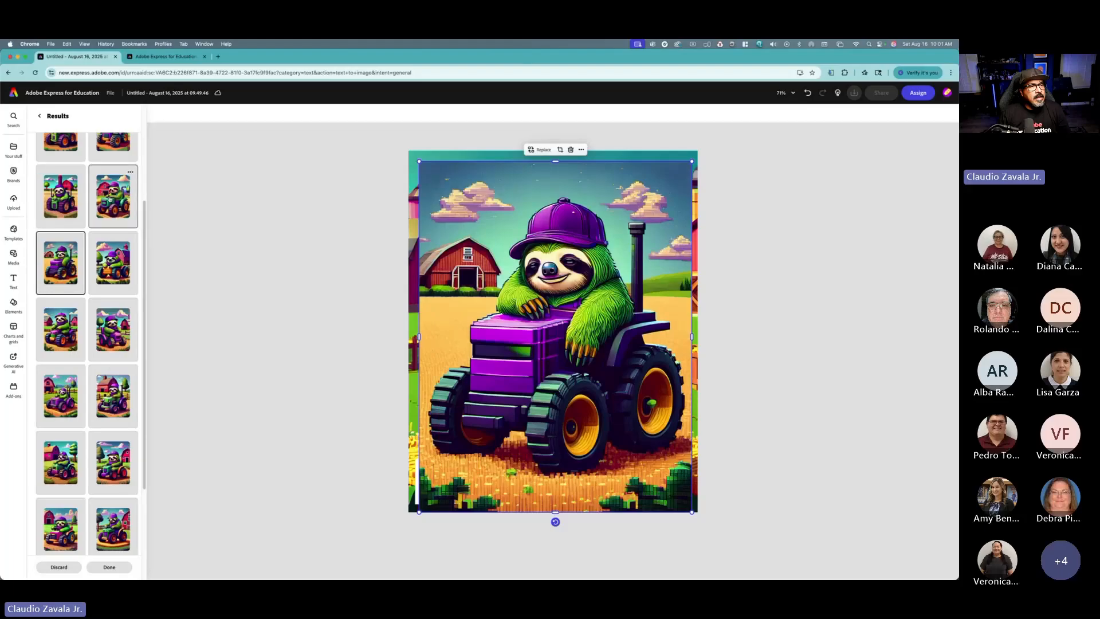
left_click(124, 195)
left_click(116, 252)
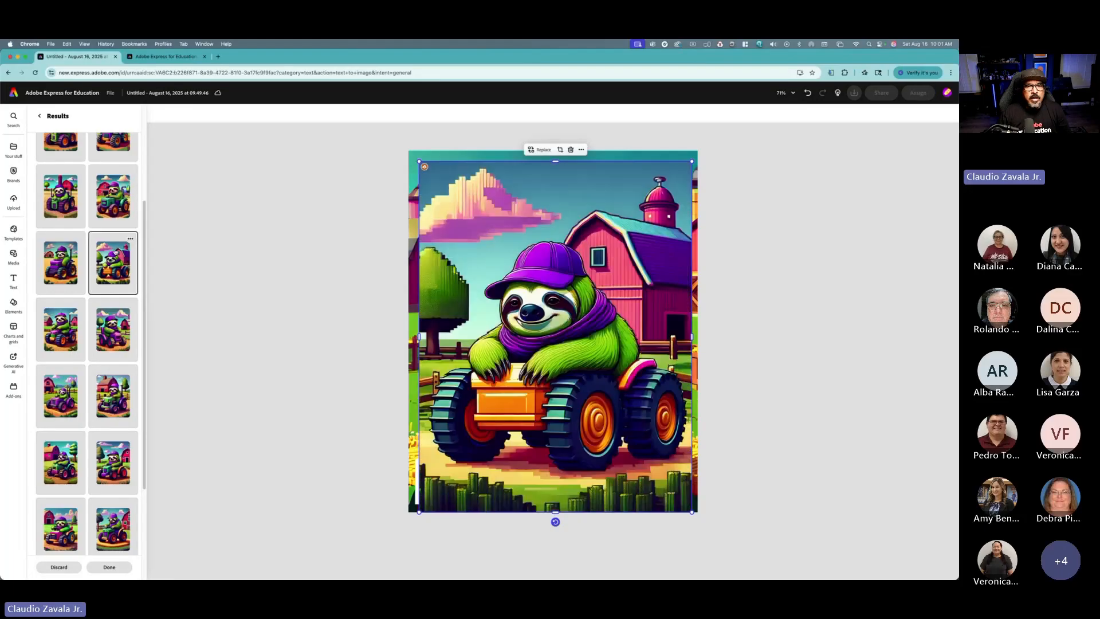
left_click(70, 275)
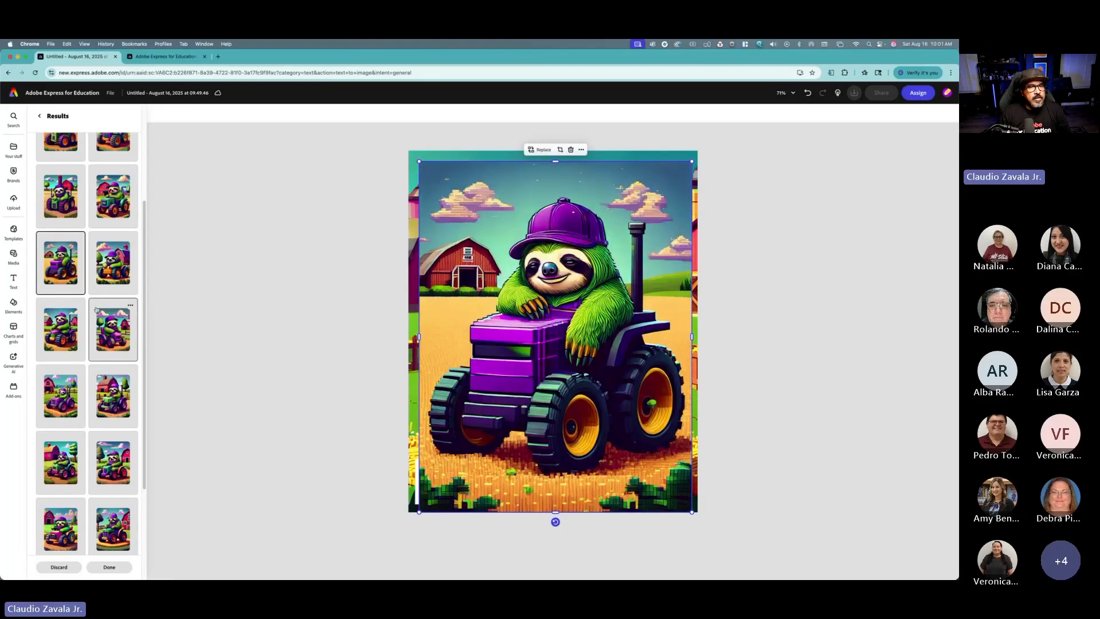
left_click(112, 329)
left_click(61, 330)
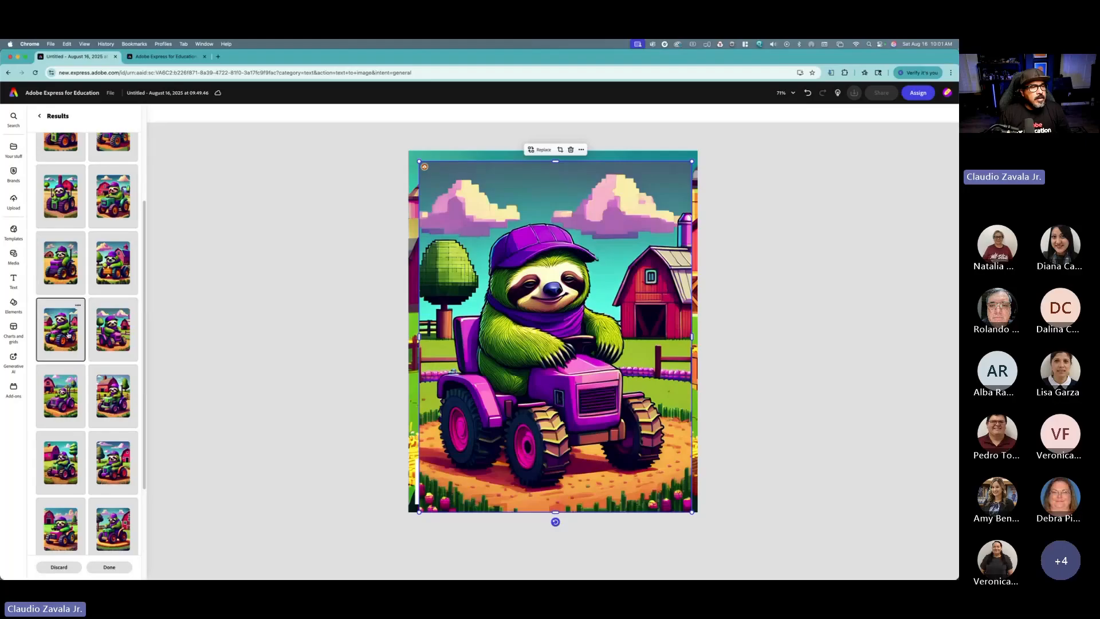
left_click(63, 396)
scroll(71, 378, "up", 3)
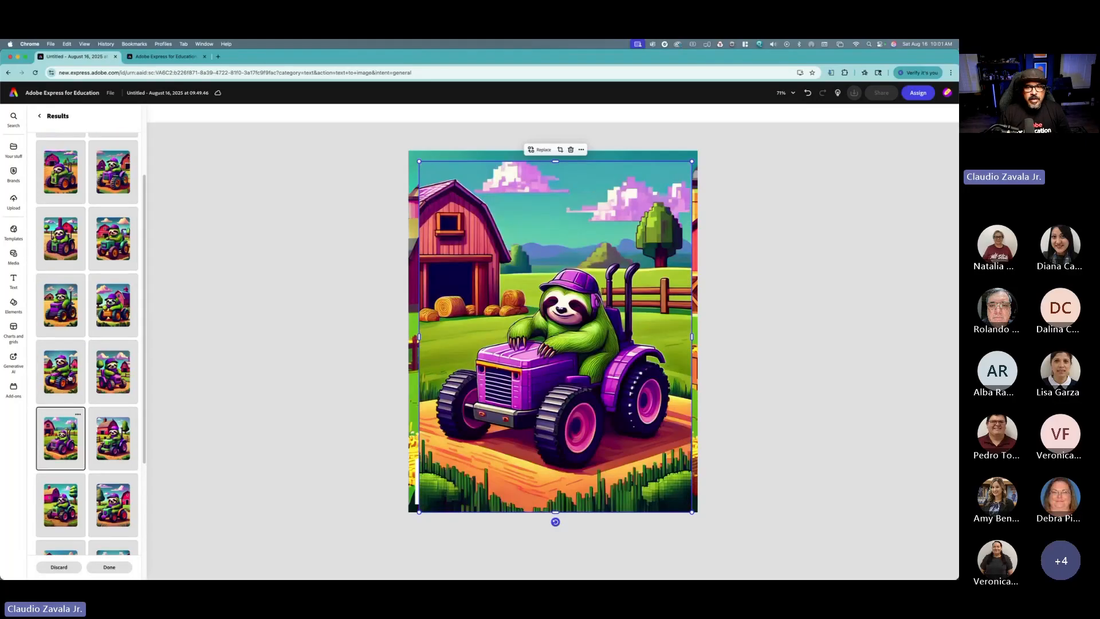
left_click(106, 306)
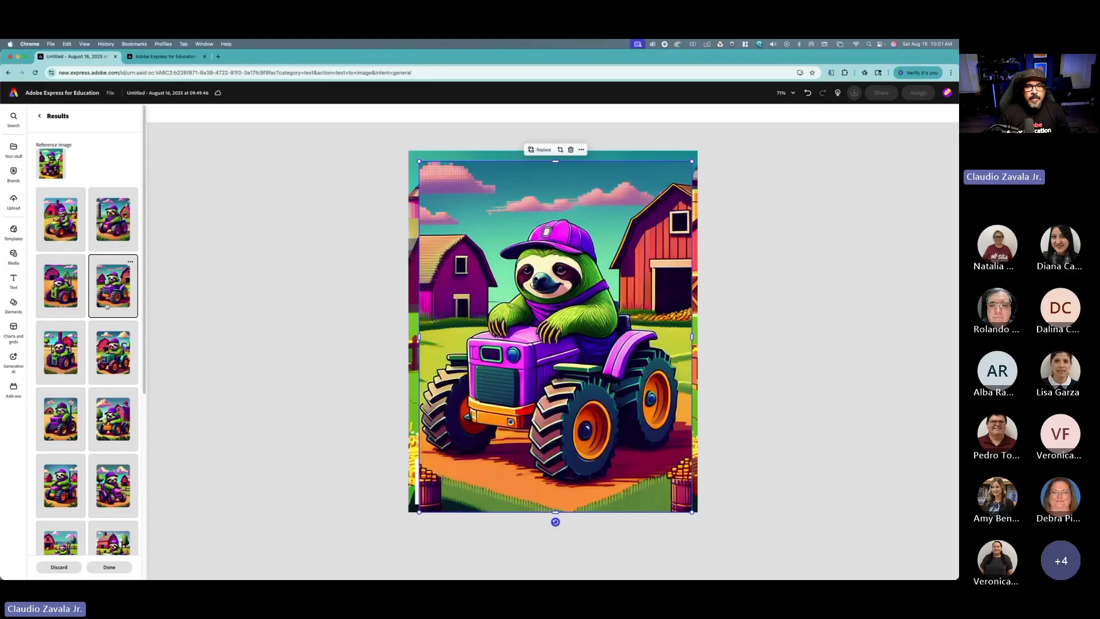
left_click(60, 289)
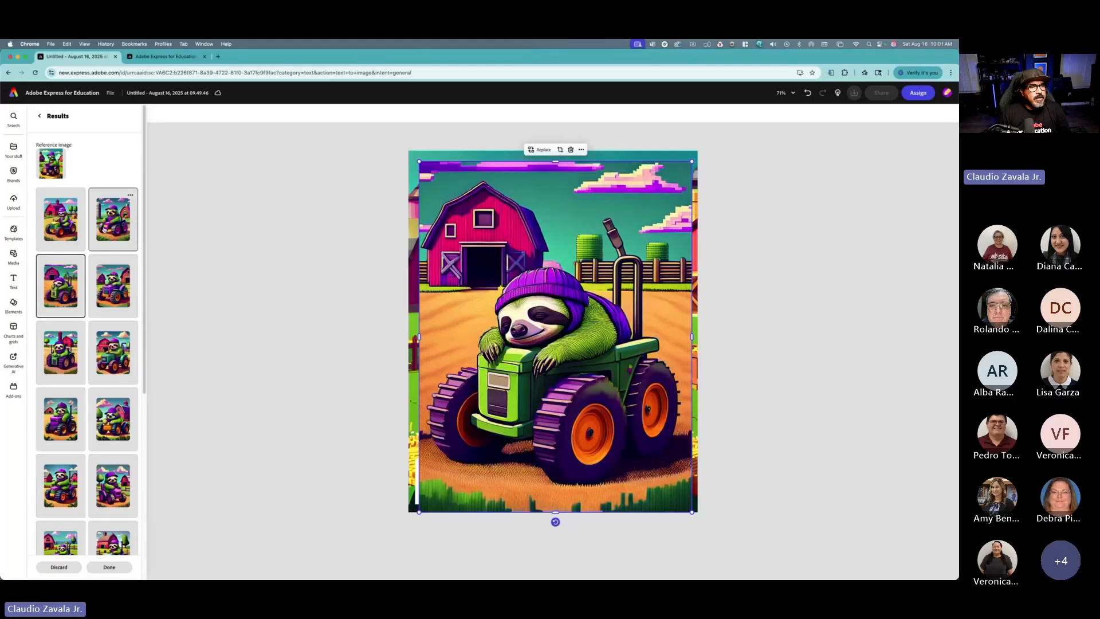
left_click(111, 244)
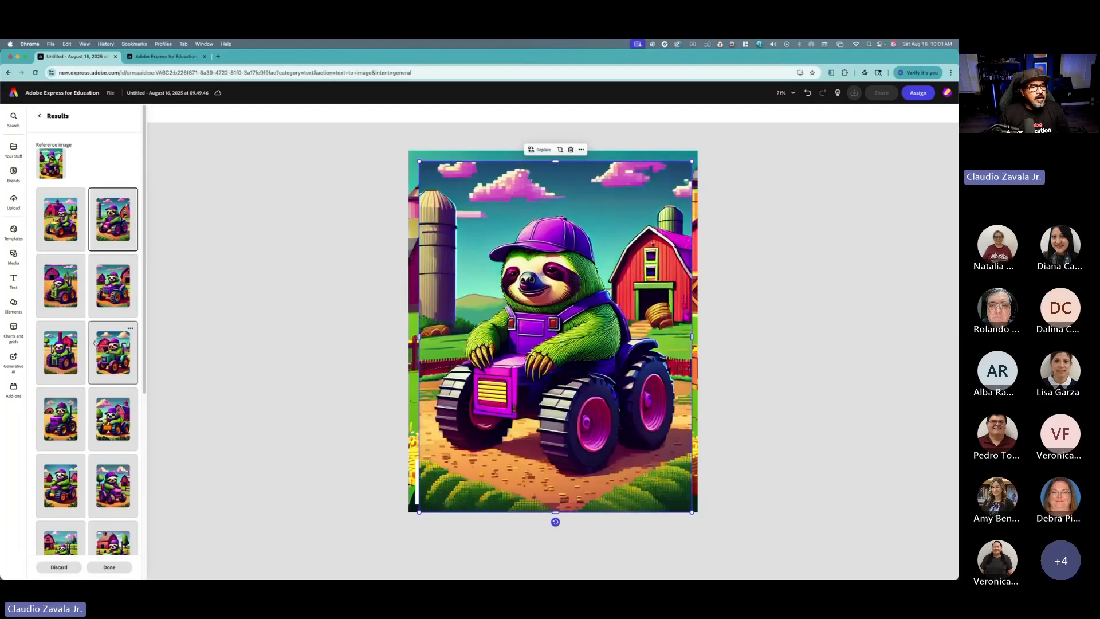
left_click(111, 417)
scroll(111, 417, "down", 1)
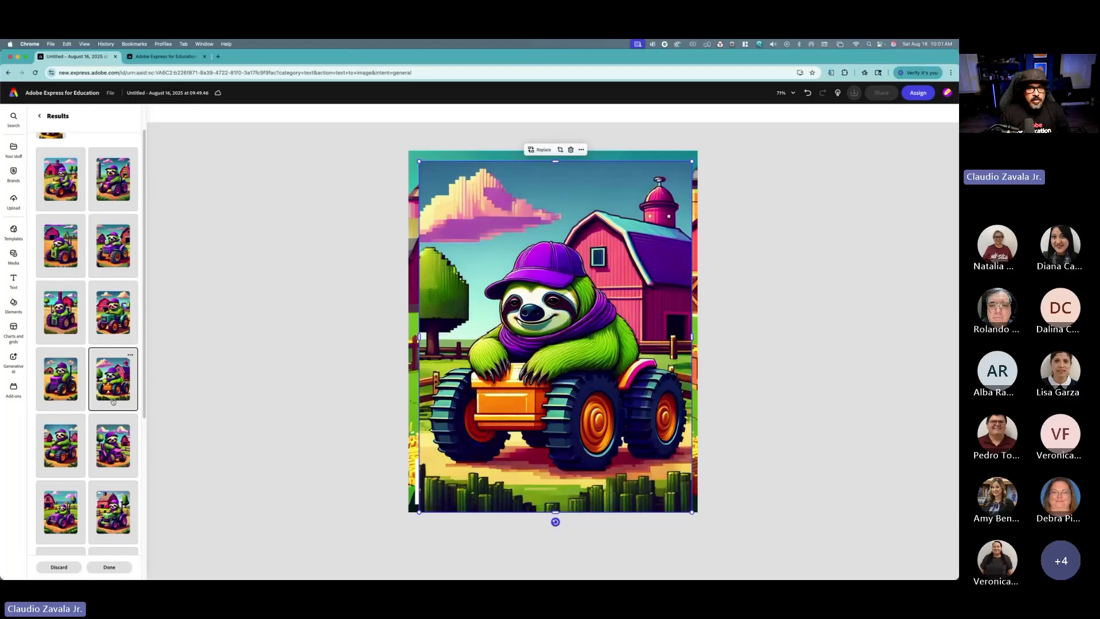
left_click(107, 419)
left_click(75, 394)
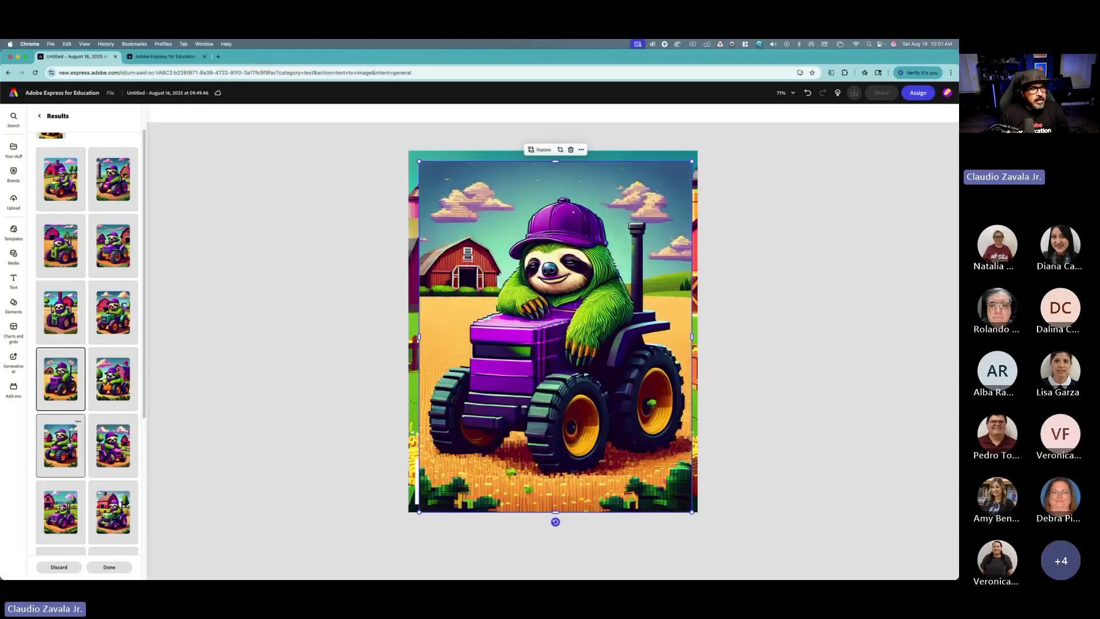
scroll(99, 471, "down", 1)
left_click(107, 494)
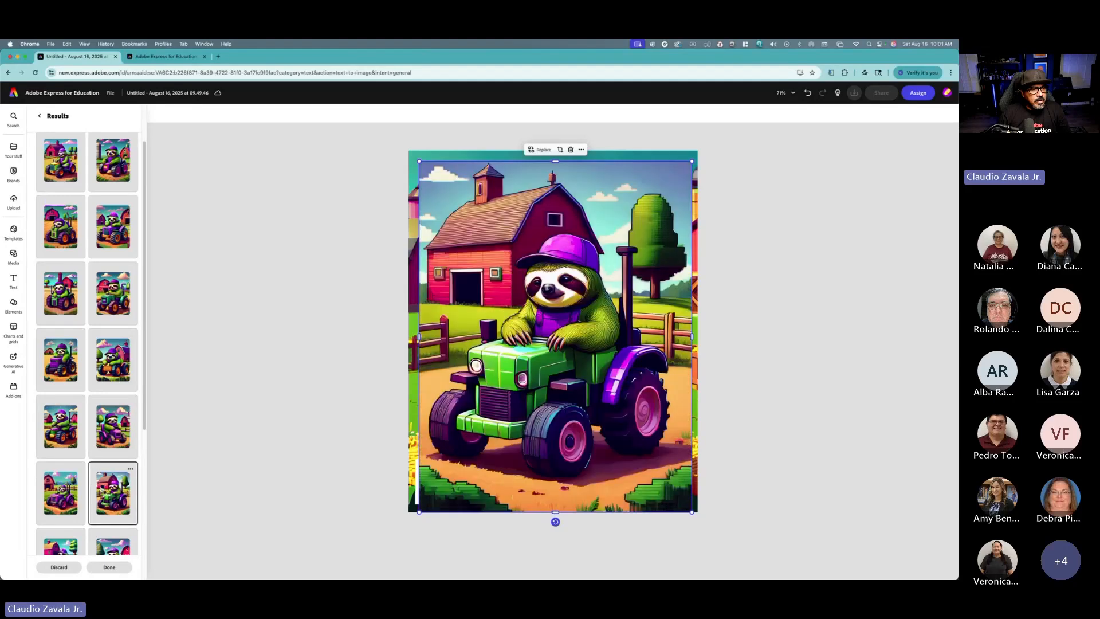
Step: Apply the variation showing the sloth on a purple tractor beside hay bales, replacing the original image
left_click(75, 491)
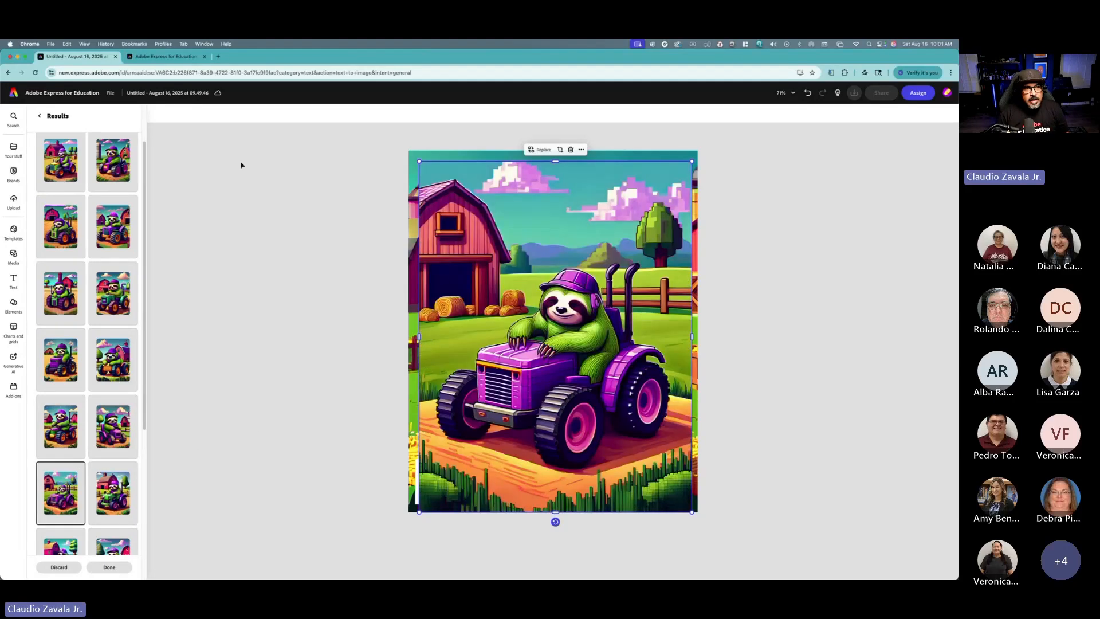
left_click(127, 568)
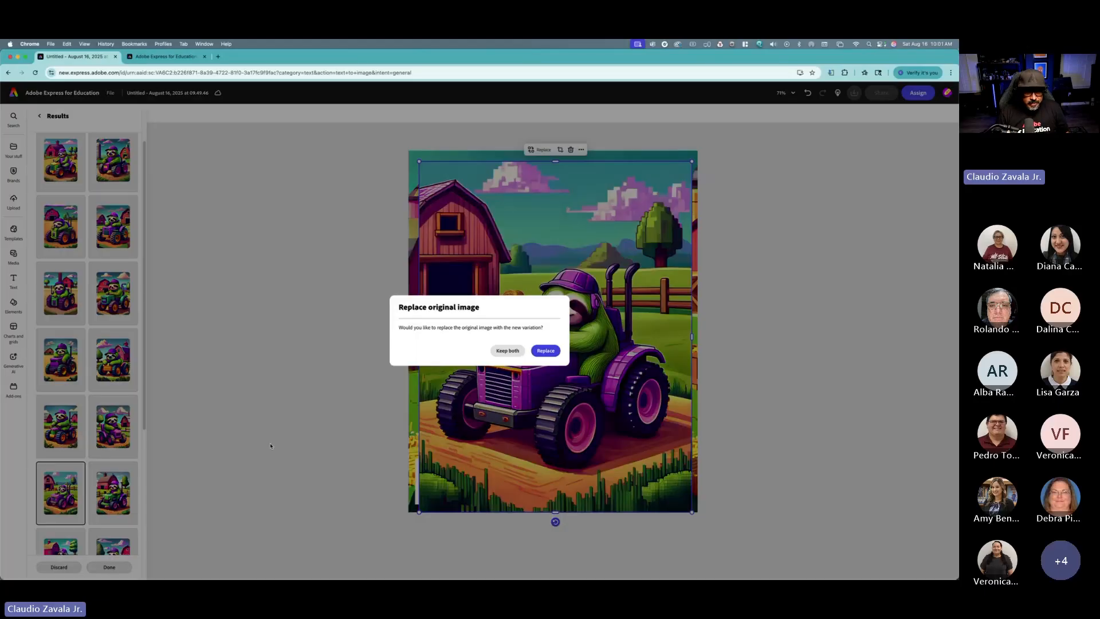
left_click(531, 353)
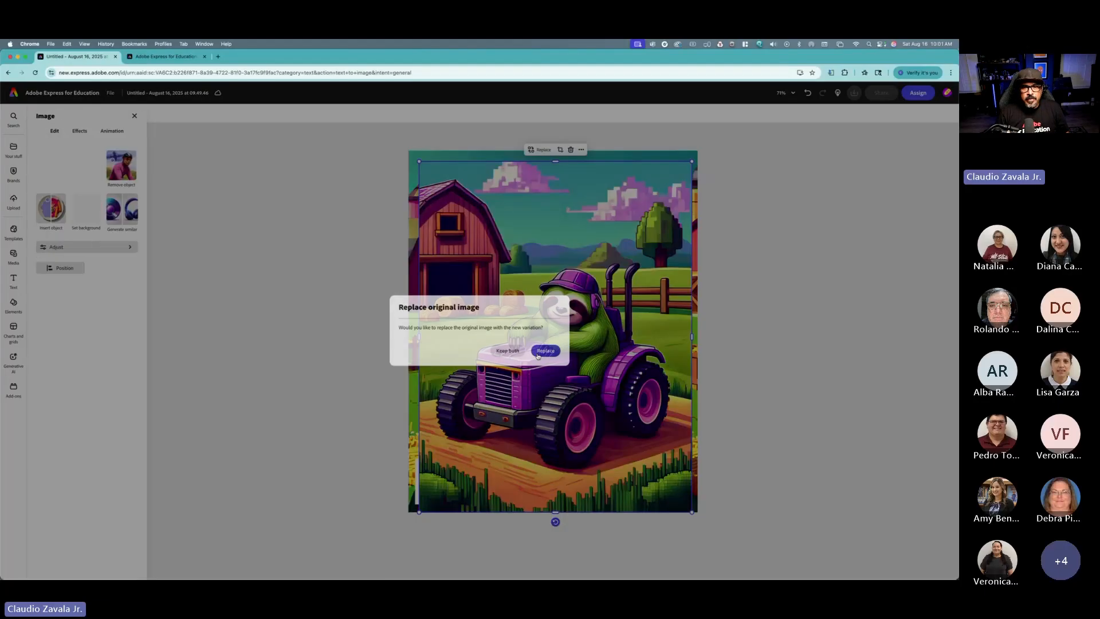
scroll(596, 340, "down", 2)
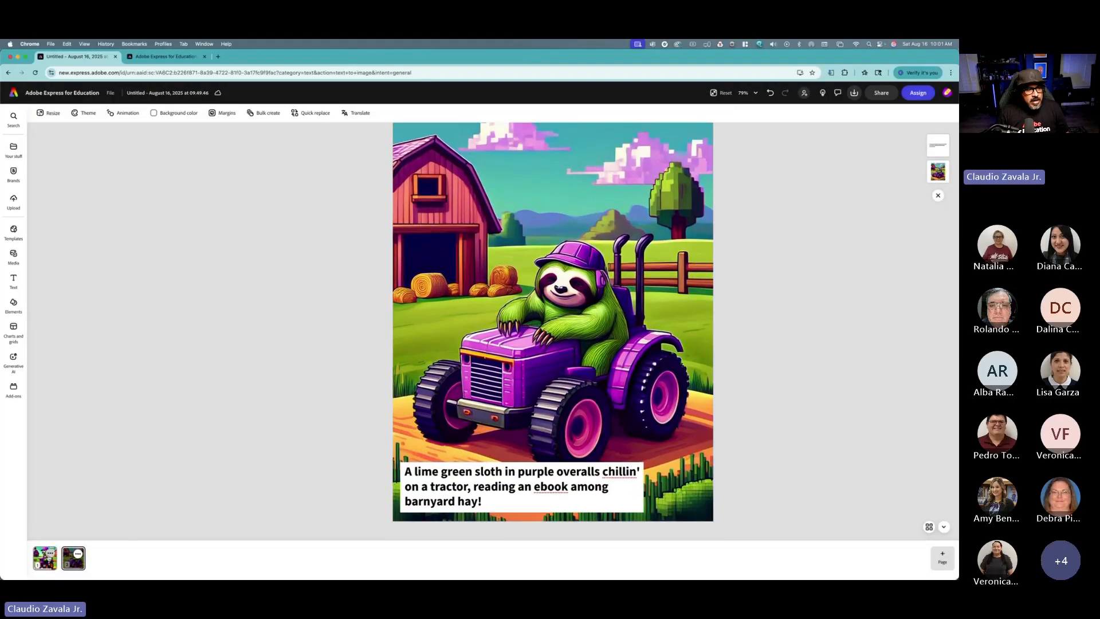
Step: Rewrite the page 2 caption to read "A lime green sloth in purple overalls fell asleep on his tractor"
left_click(43, 559)
left_click(68, 563)
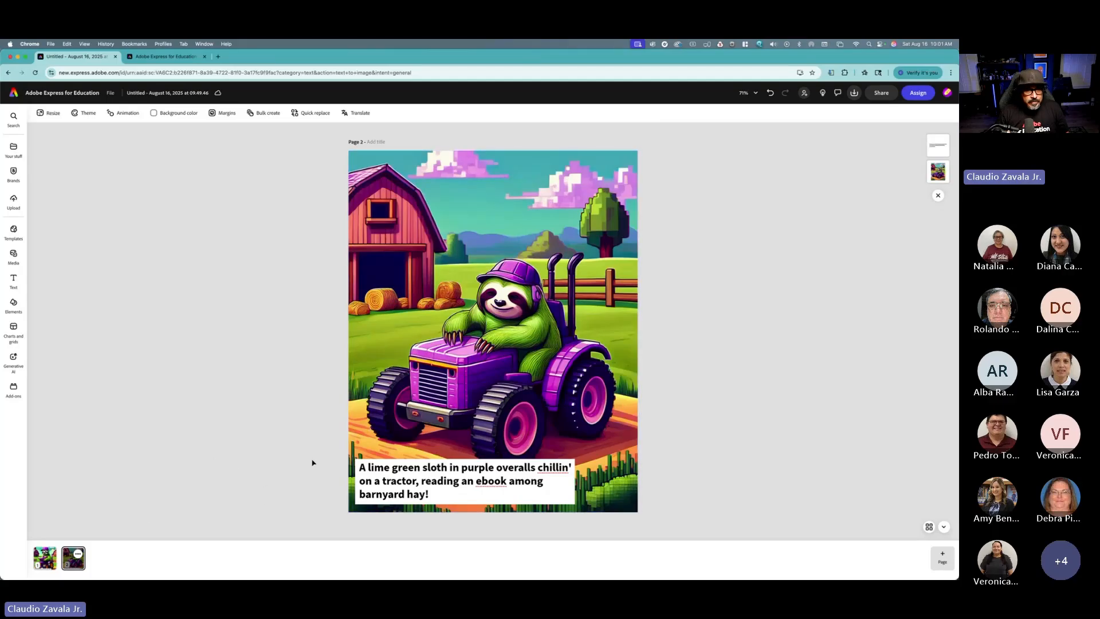
left_click(389, 473)
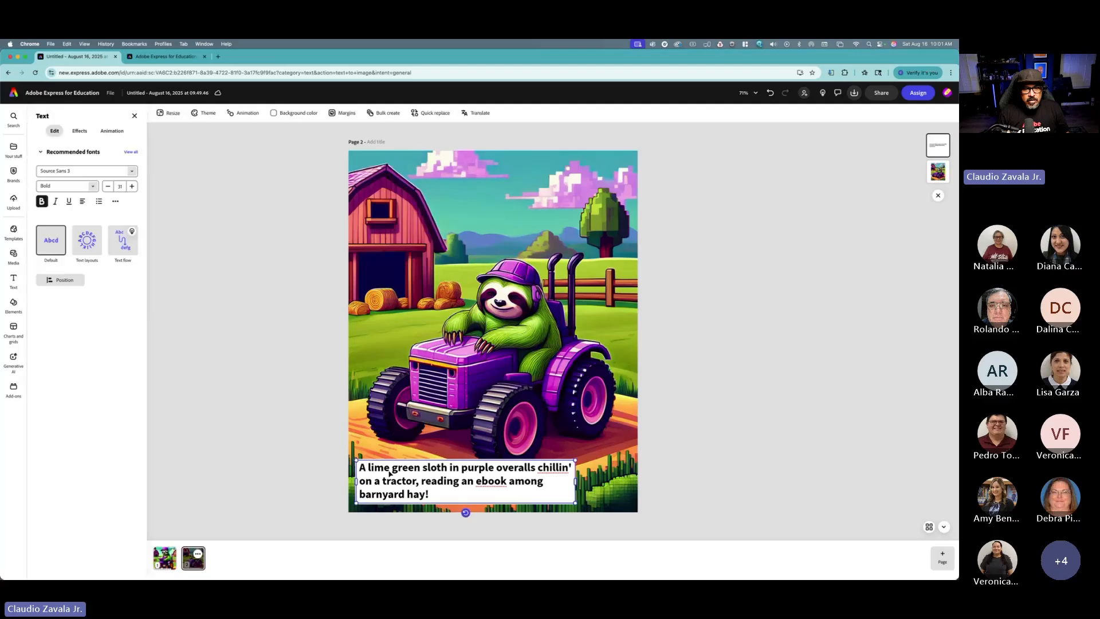
left_click(486, 474)
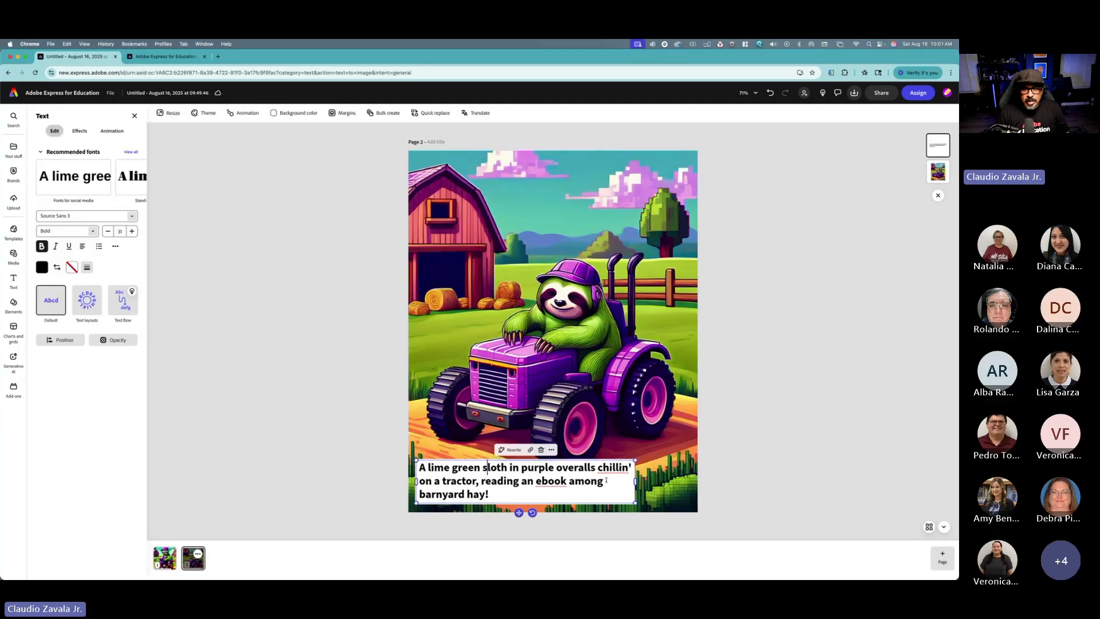
mouse_move(606, 480)
left_mouse_down()
mouse_move(570, 481)
mouse_move(602, 467)
left_mouse_up()
key("BackSpace")
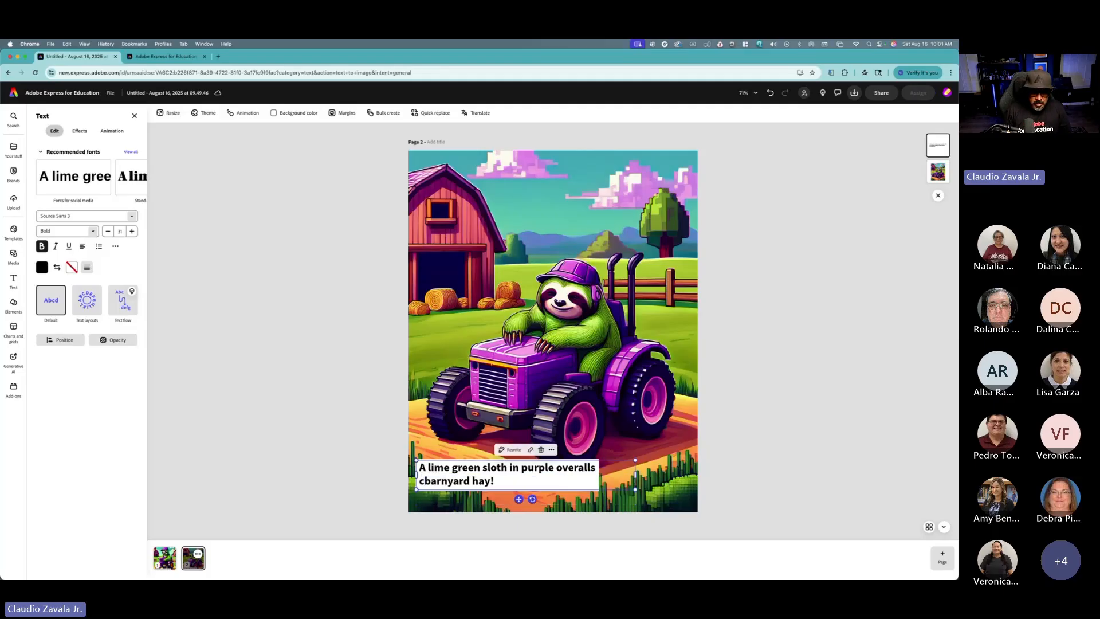
type("fa")
key("BackSpace")
key("BackSpace")
key("BackSpace")
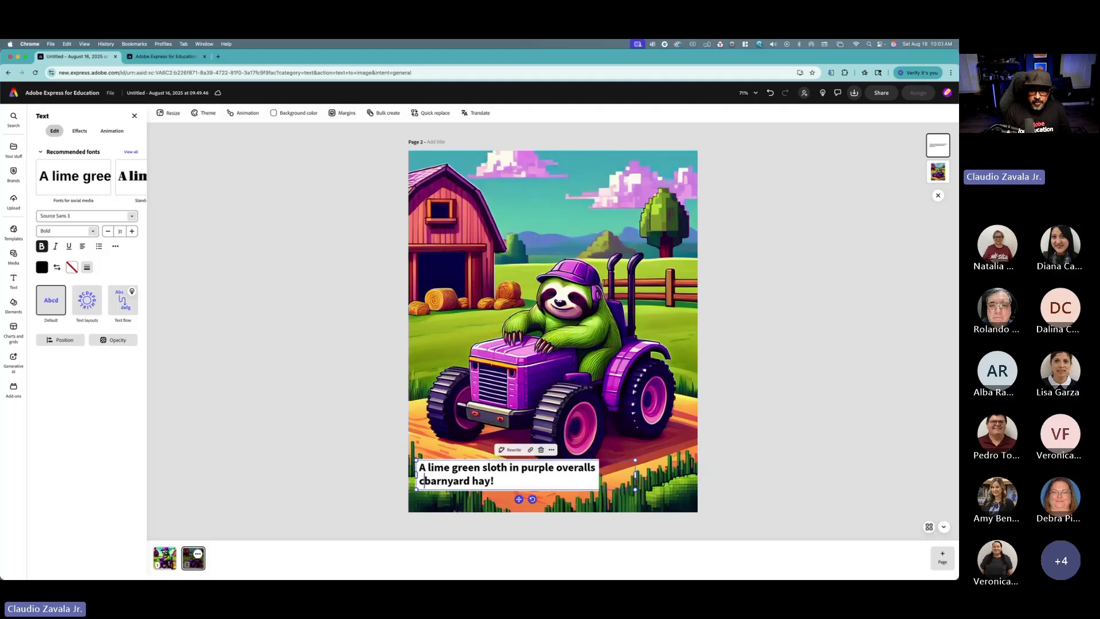
type("fell as")
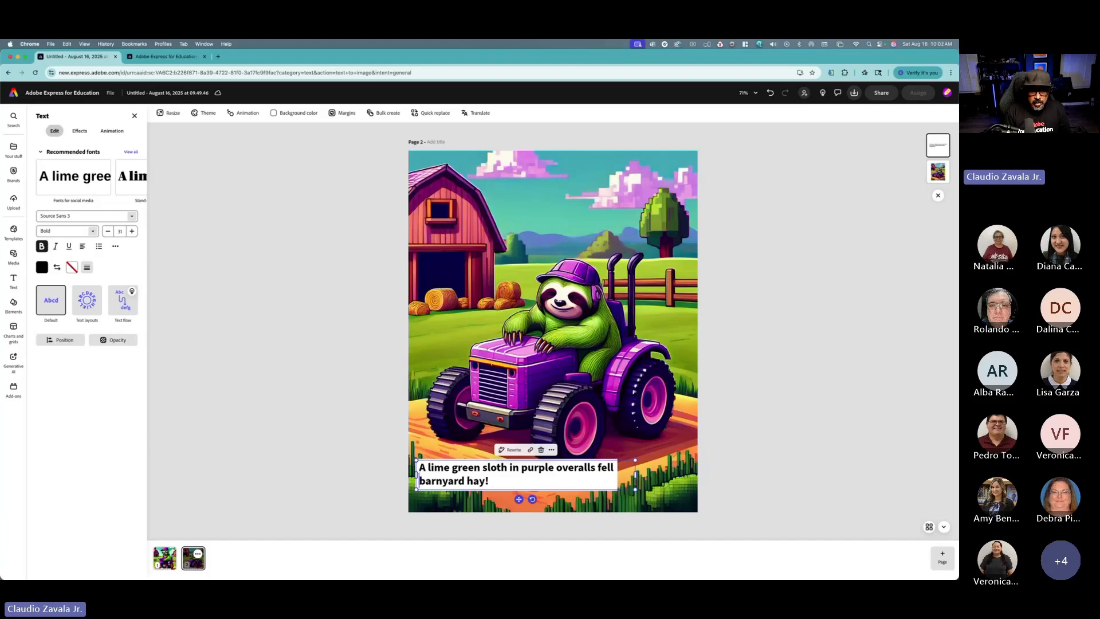
type("leep on ")
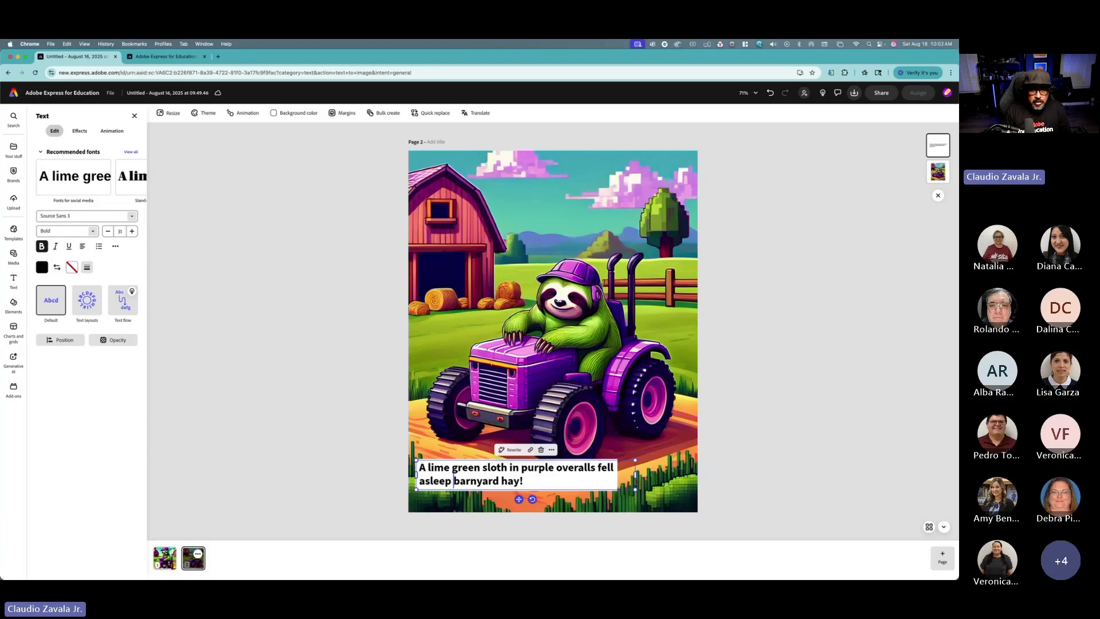
type("his tract")
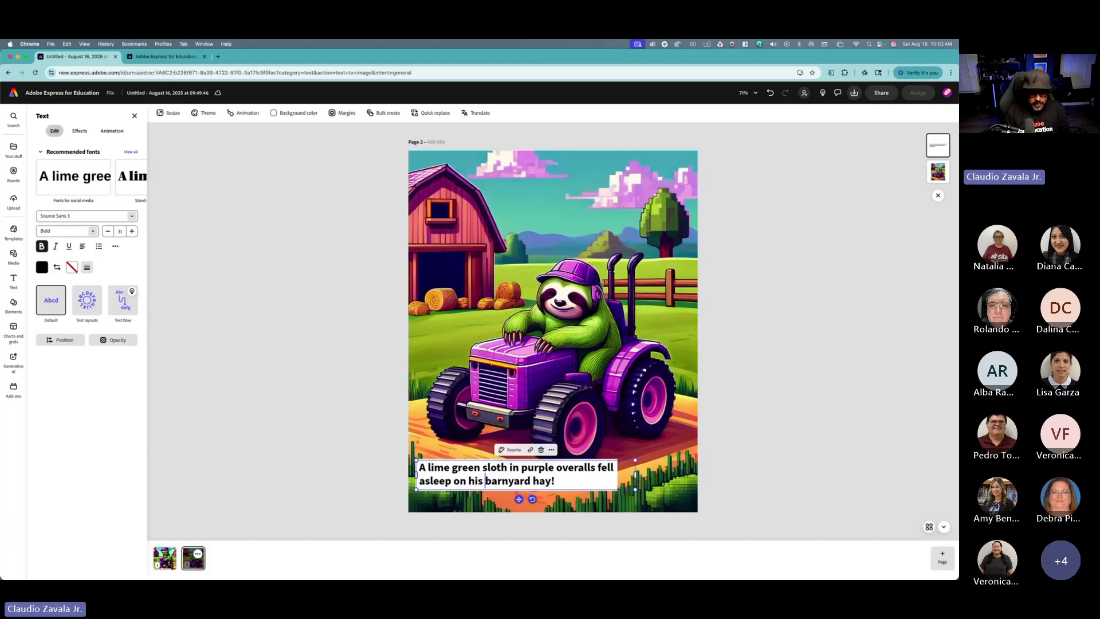
type("or")
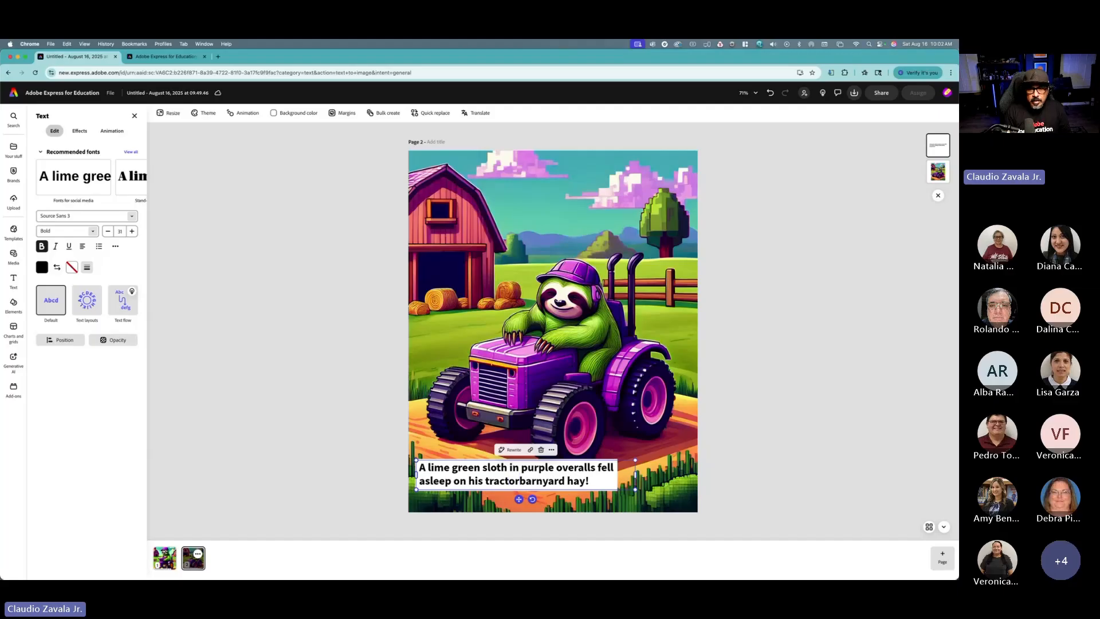
Step: Delete the leftover "barnyard hay!" words from the caption and end it with a period
key("alt+Right")
key("alt+Right")
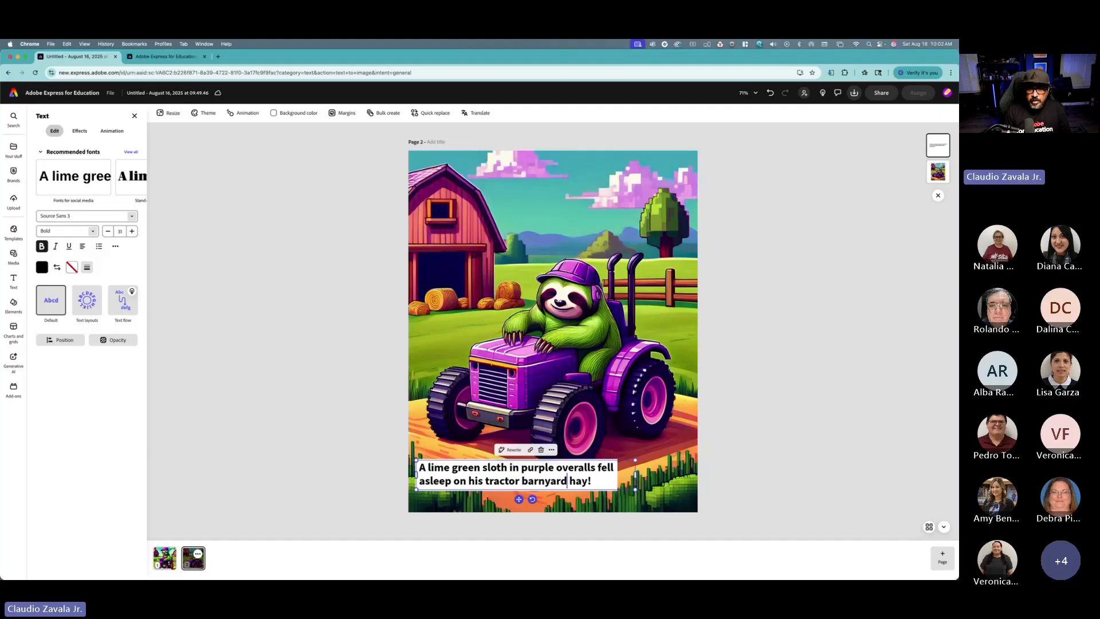
key("Delete")
key("BackSpace")
key("BackSpace")
key("BackSpace")
key("BackSpace")
key("BackSpace")
key("BackSpace")
key("BackSpace")
key("BackSpace")
key("BackSpace")
key("BackSpace")
key("BackSpace")
key("BackSpace")
key("BackSpace")
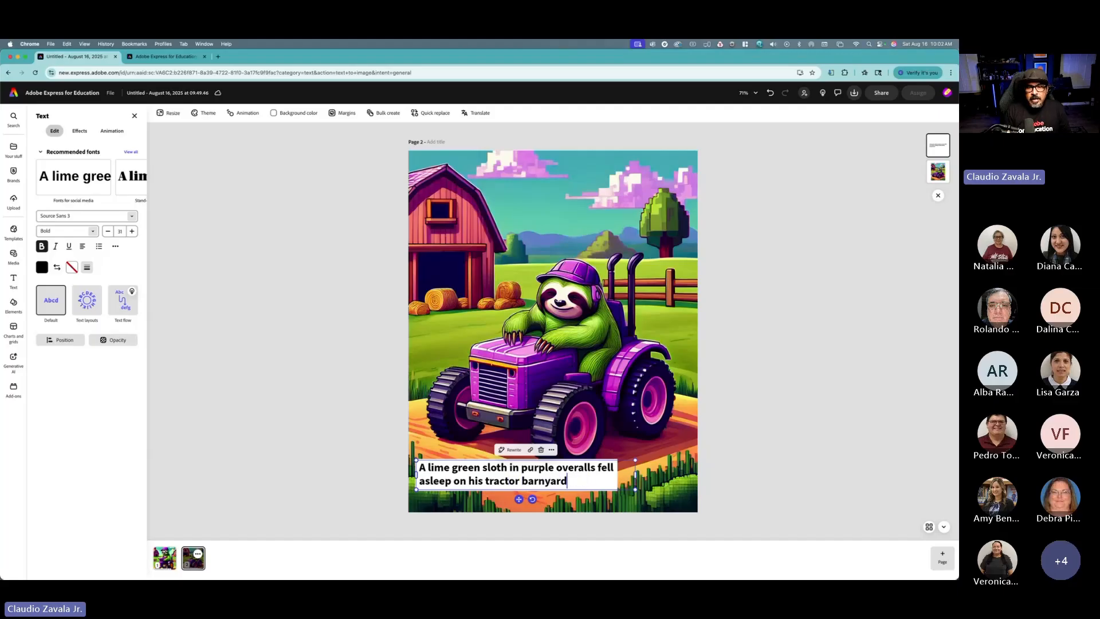
type(".")
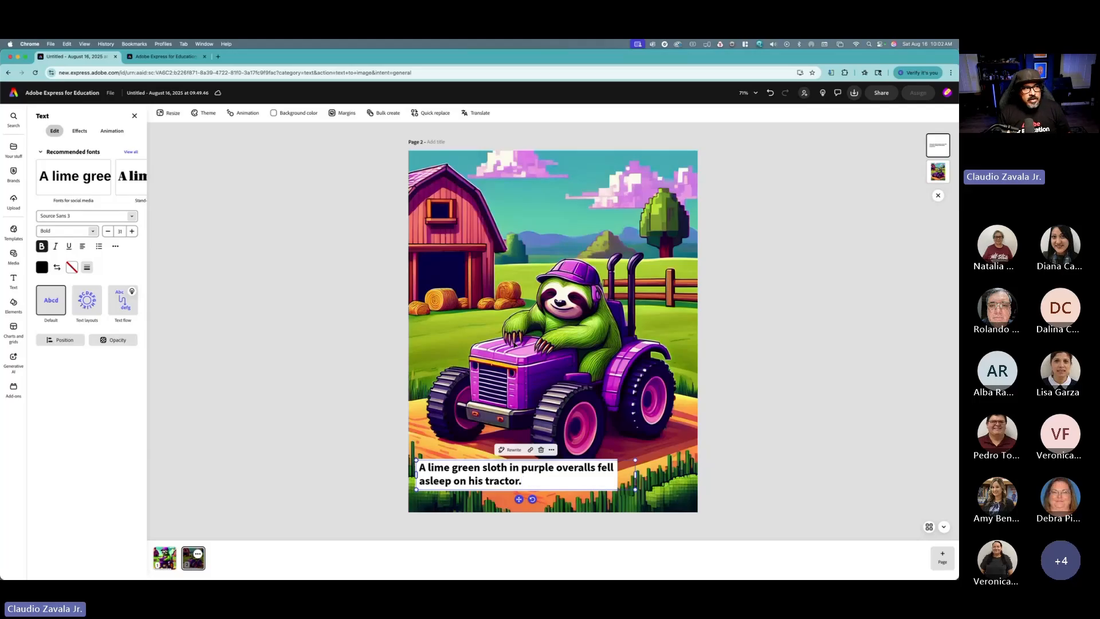
Step: Leave caption editing and switch between page 1 and page 2 to compare the two designs
key("Escape")
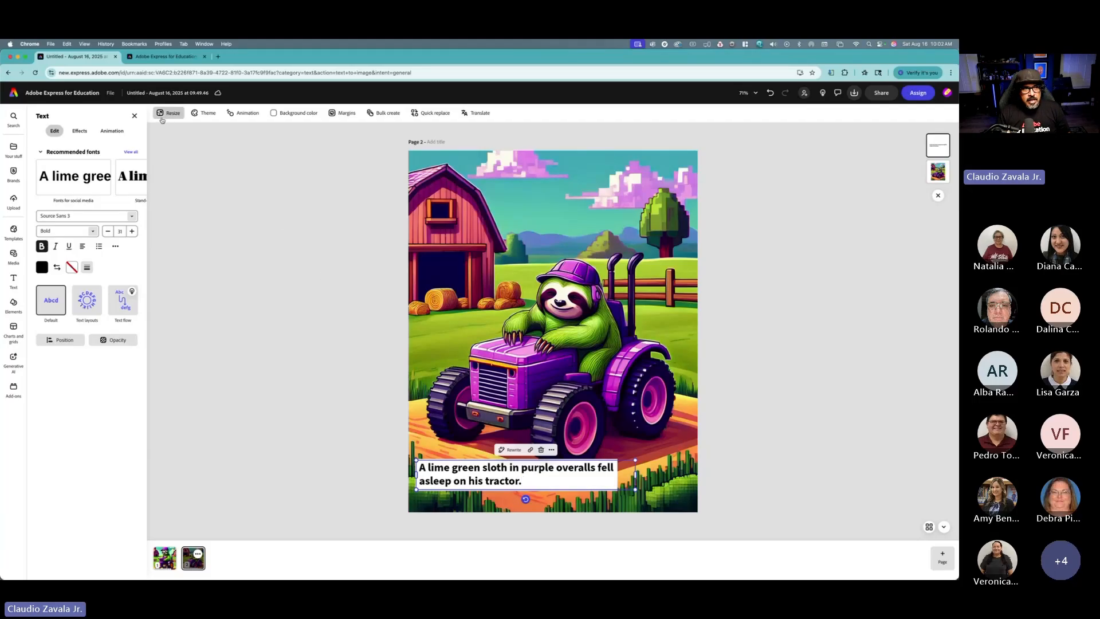
key("Escape")
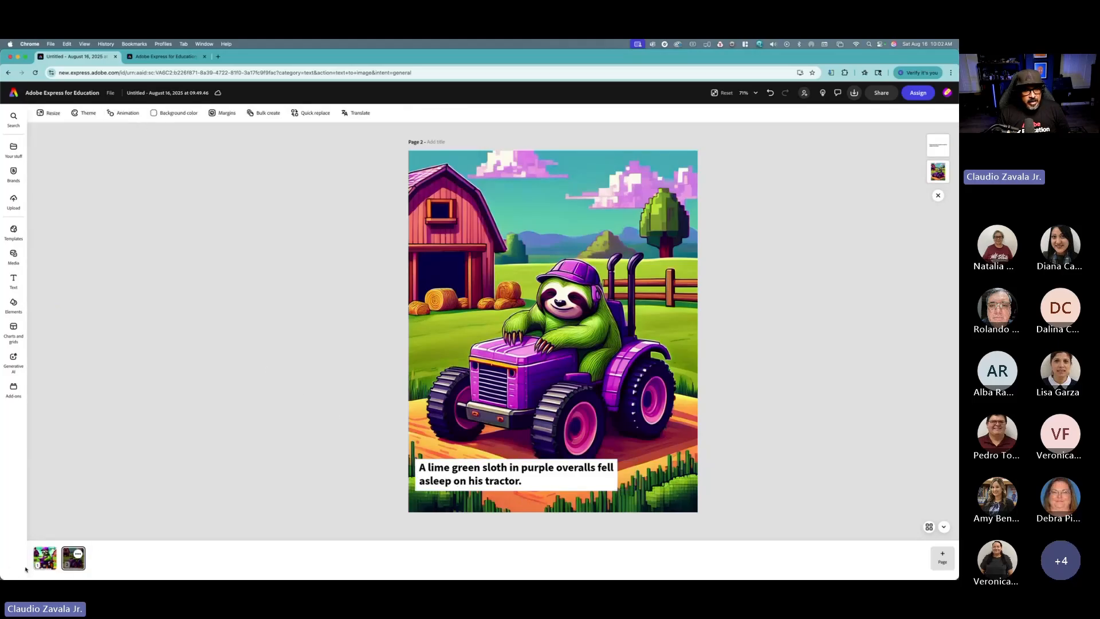
left_click(47, 561)
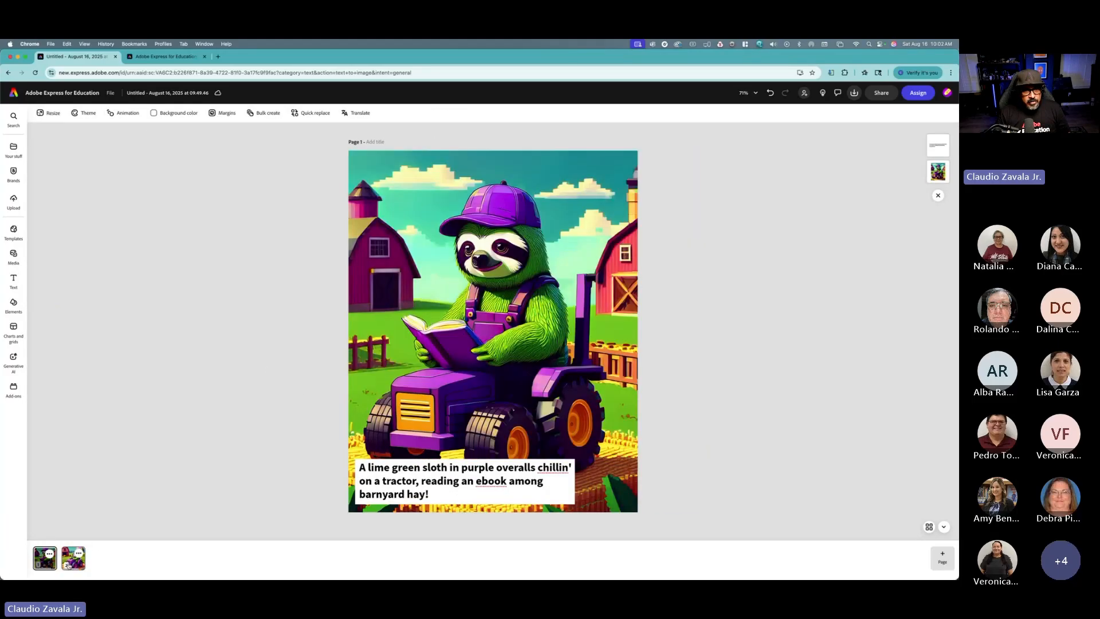
left_click(67, 562)
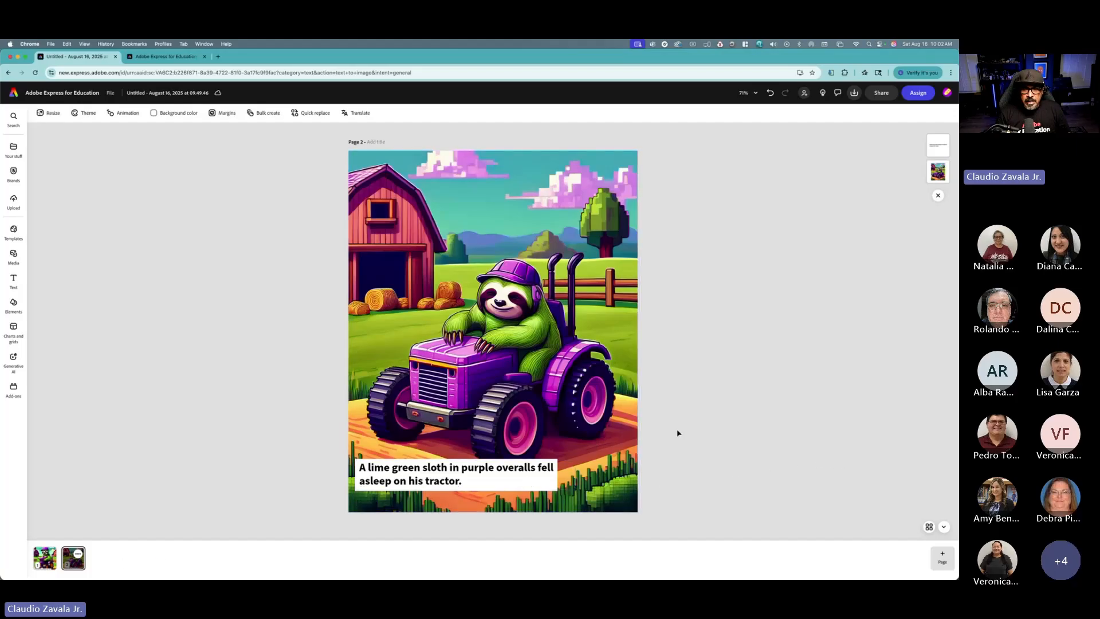
Step: Duplicate page 2 from the all-pages overview and open the new copy as page 3
left_click(929, 525)
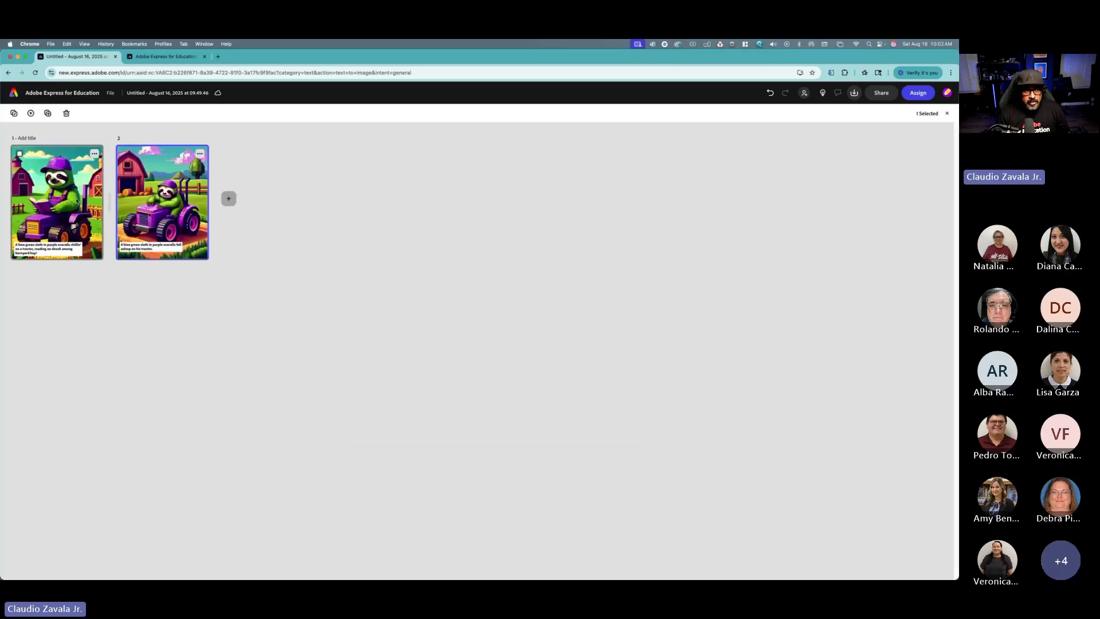
left_click(200, 153)
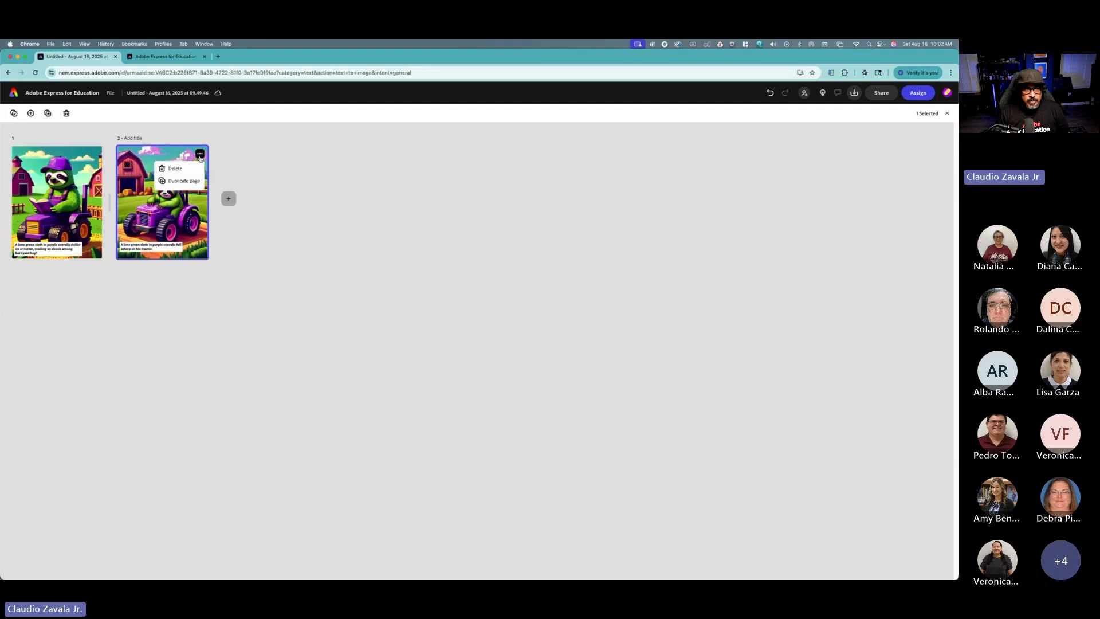
left_click(190, 180)
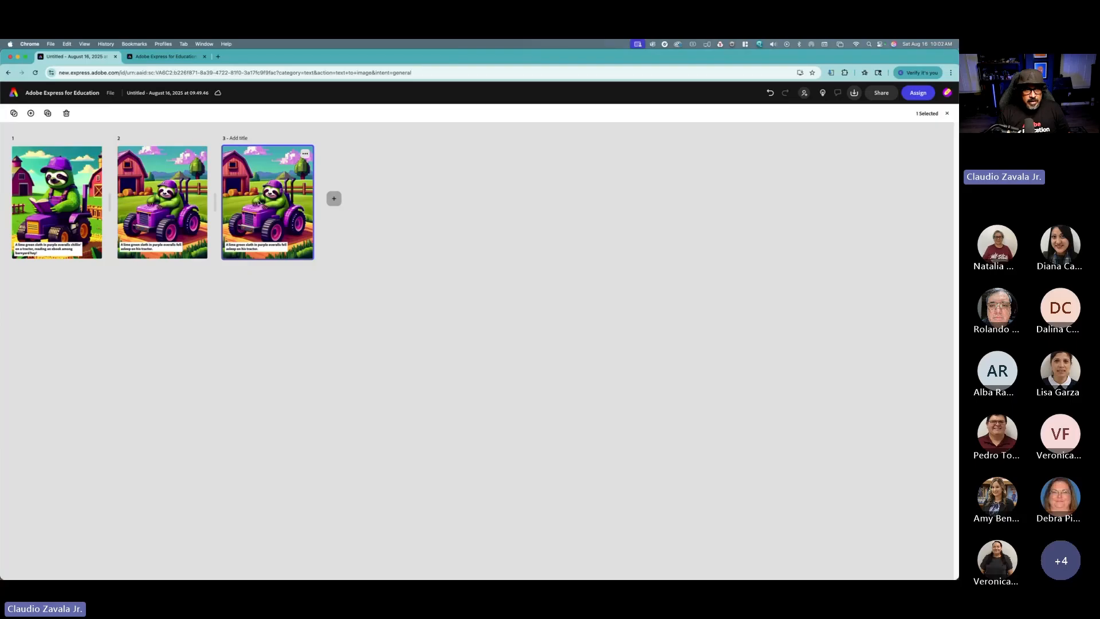
double_click(259, 203)
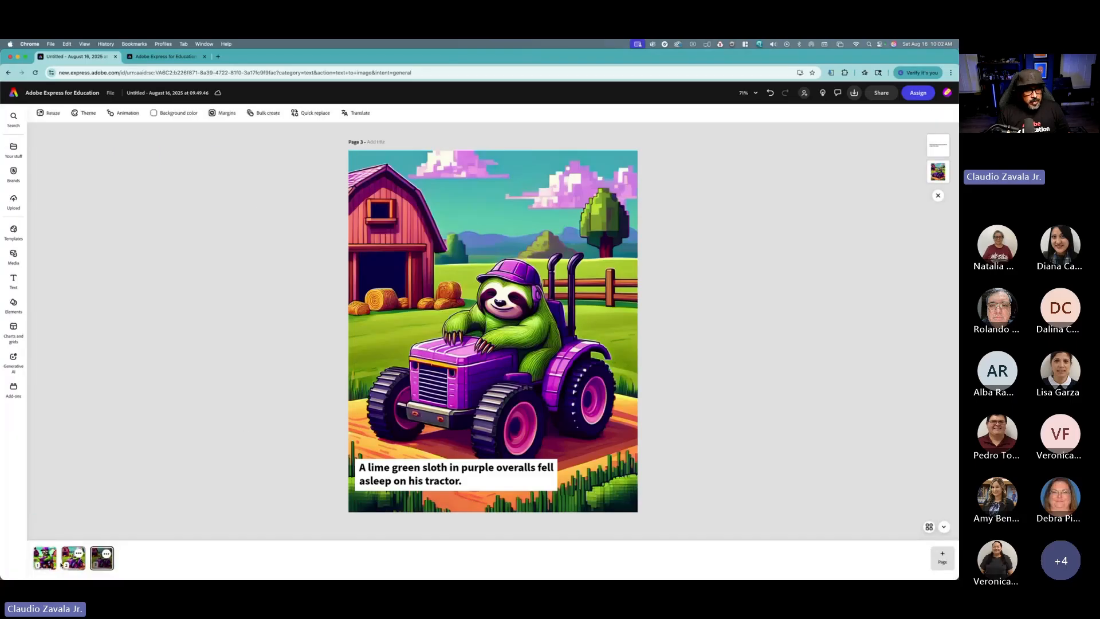
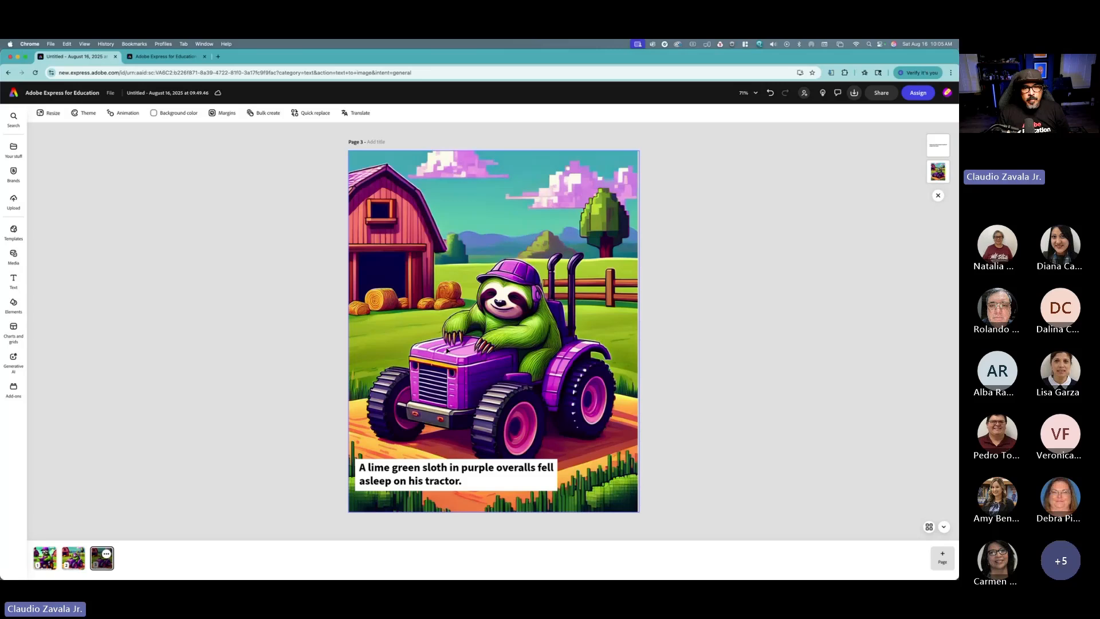
left_click(466, 338)
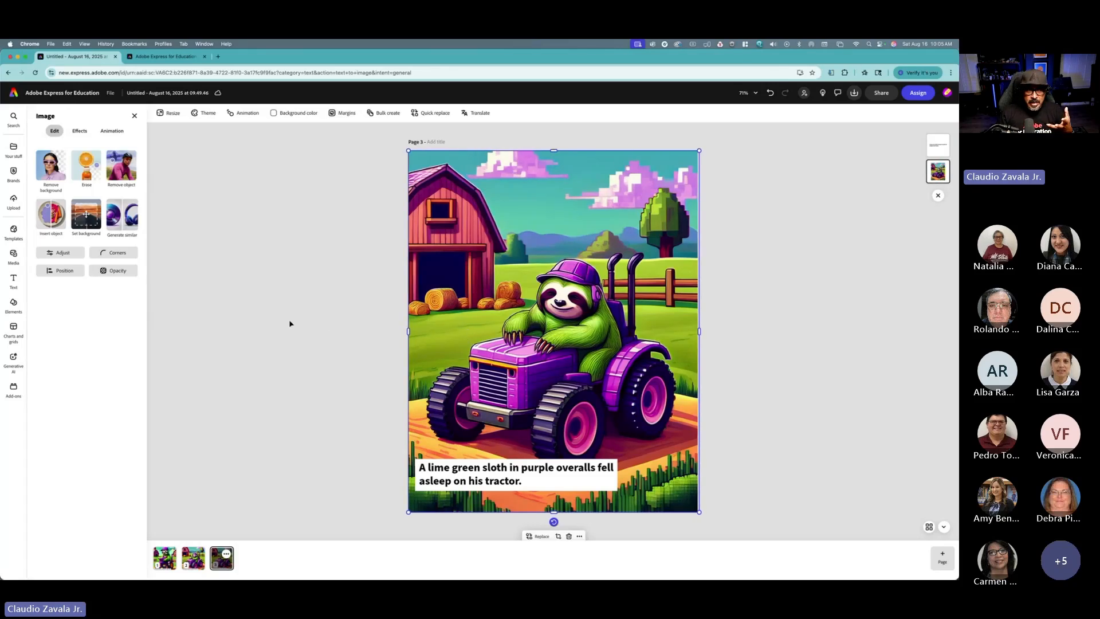
left_click(234, 332)
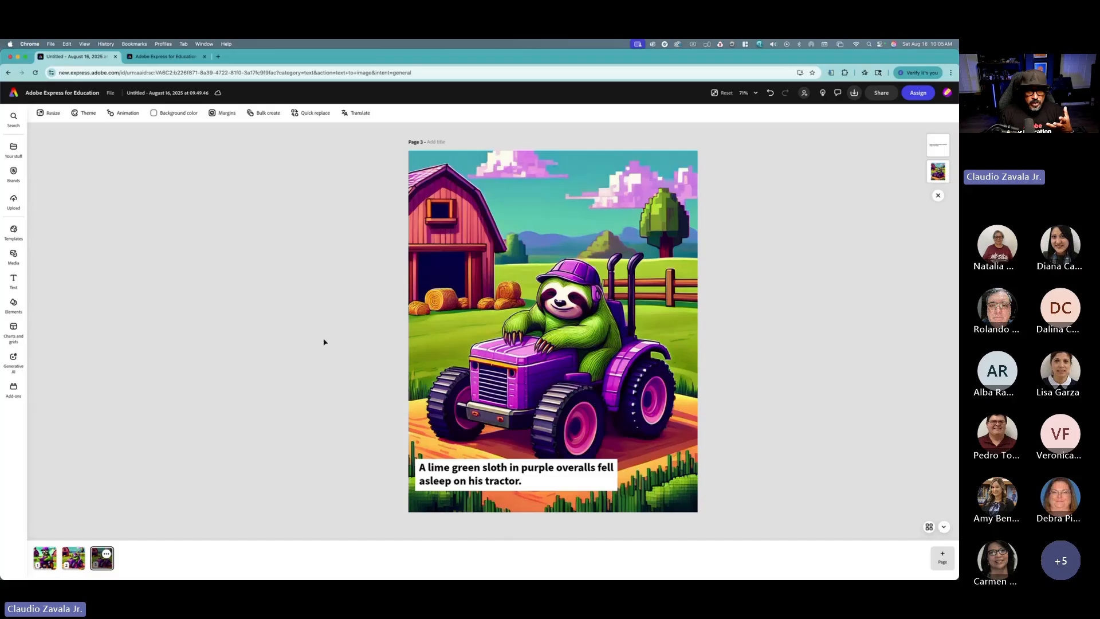
left_click(15, 261)
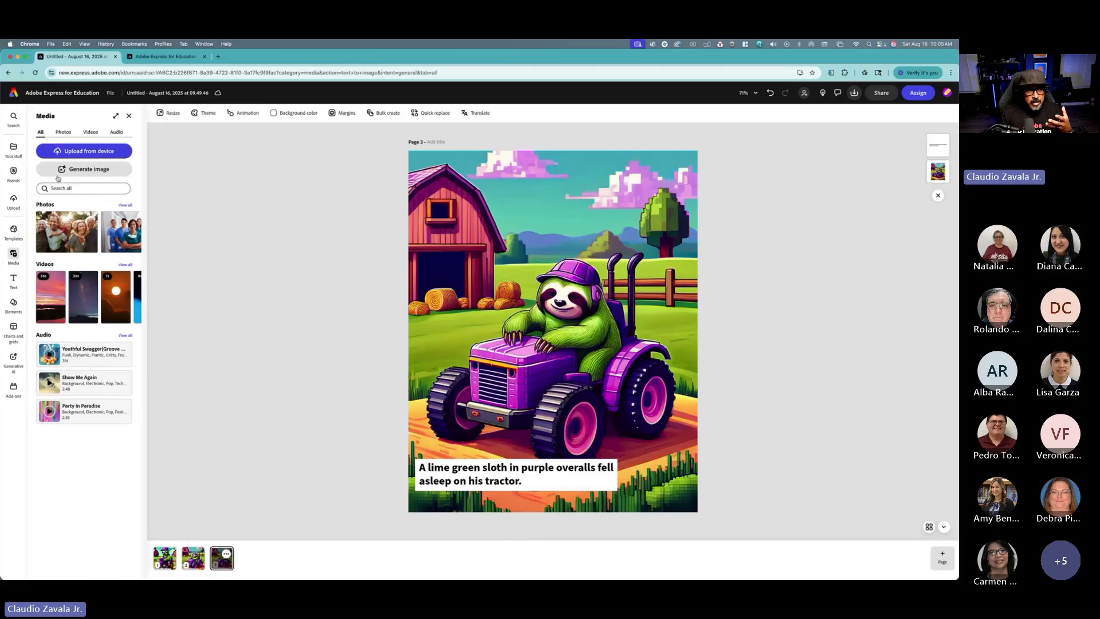
left_click(63, 132)
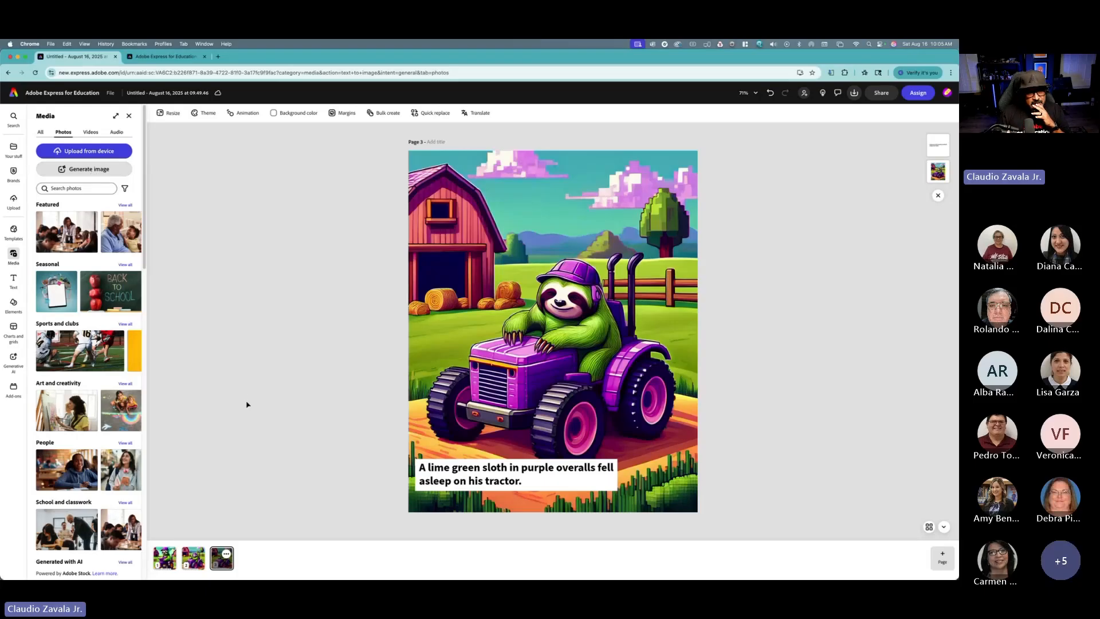
Step: Run Generate similar on the page 3 image with the voxel-style prompt for an orange polka dot koala bear in a rainbow t-shirt running with a book
left_click(481, 325)
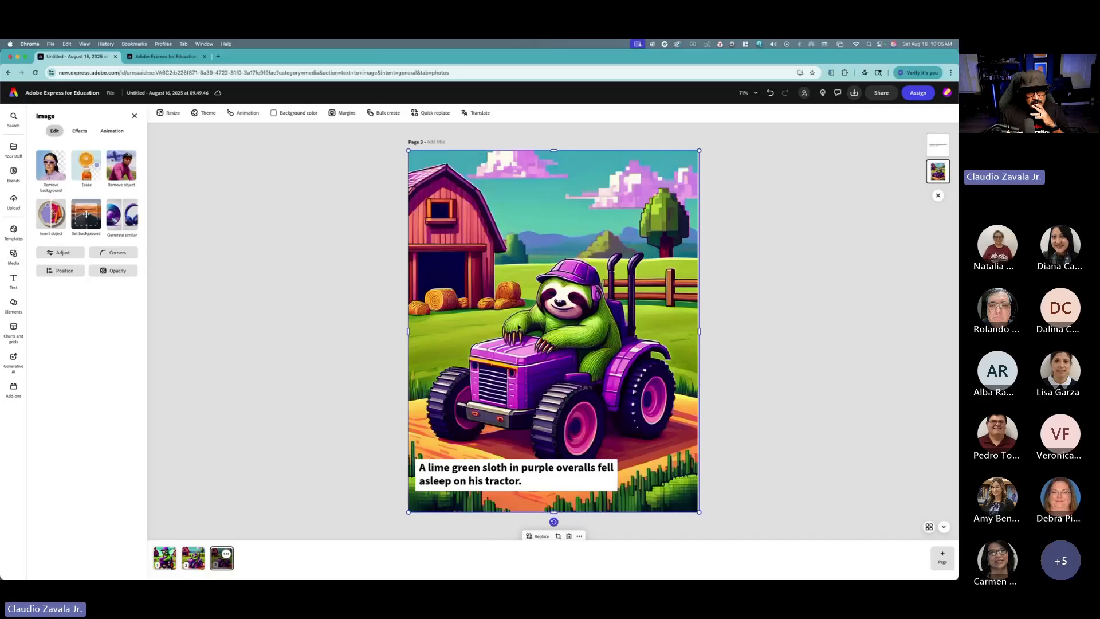
left_click(132, 220)
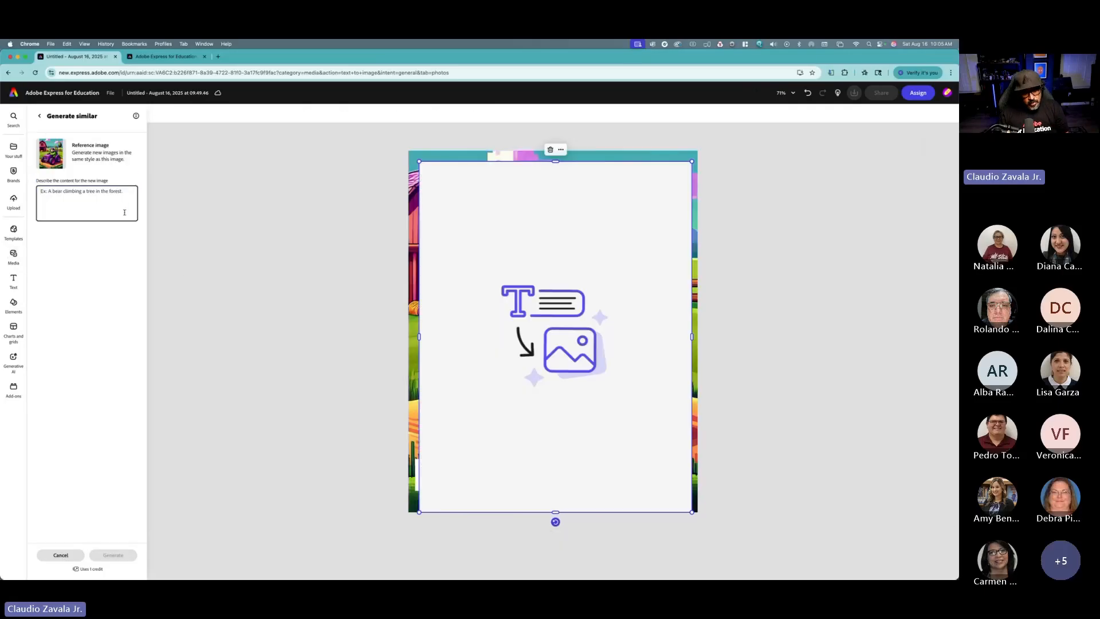
type("Voxel style. An orange polka dot koala wearing a rainbow t-shirt running with a book on a farm with a barn and hay around the ground.")
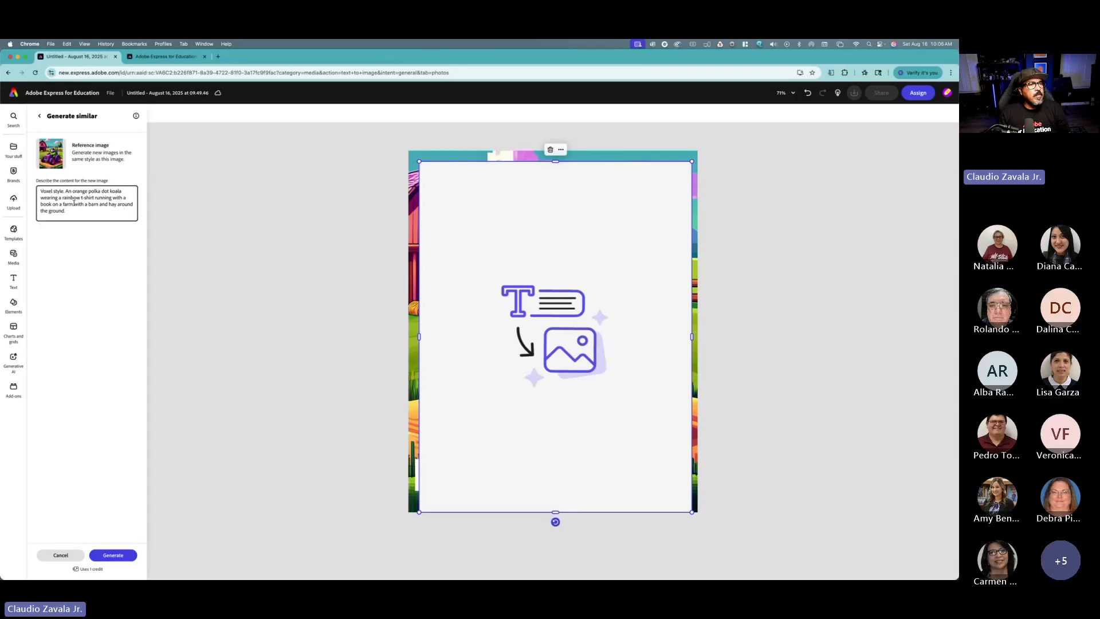
left_click(125, 192)
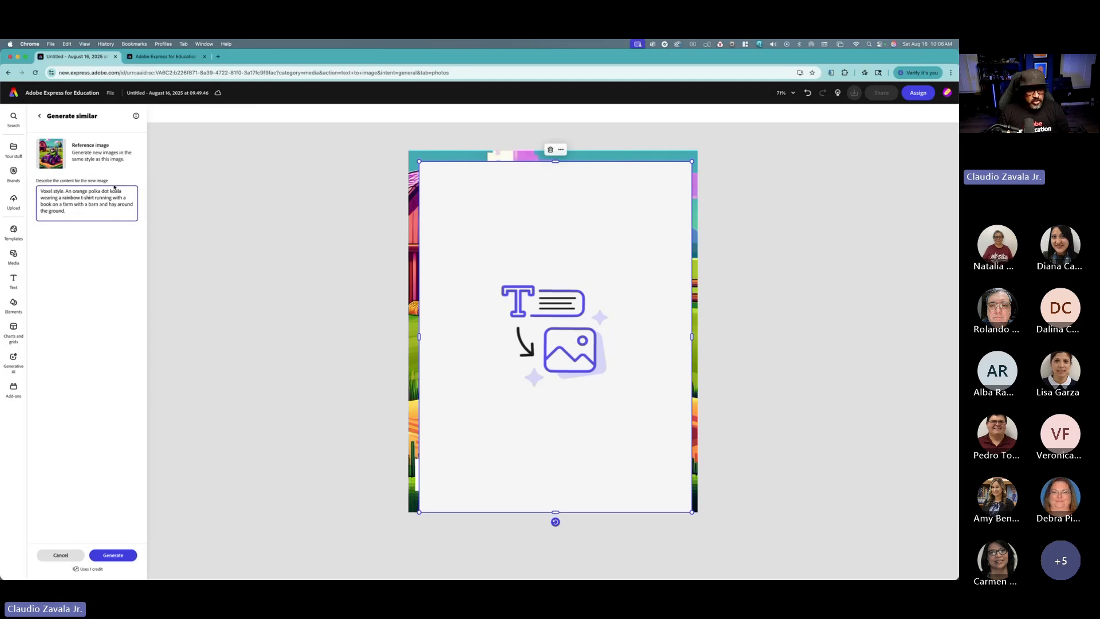
type("bear")
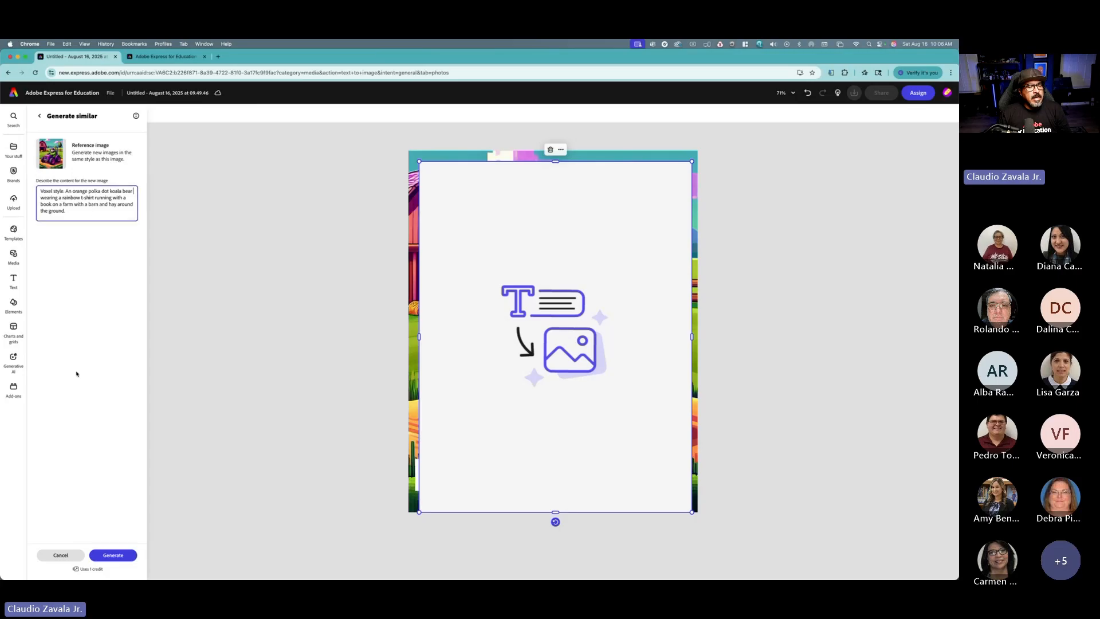
left_click(119, 554)
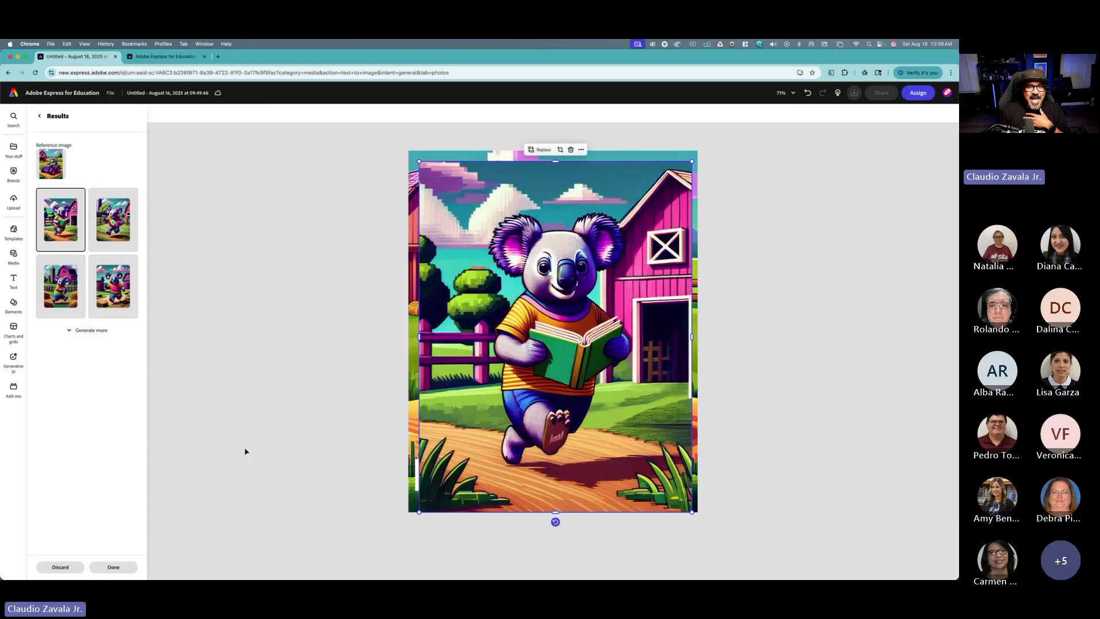
Step: Preview several of the generated koala variations and generate more results
left_click(74, 289)
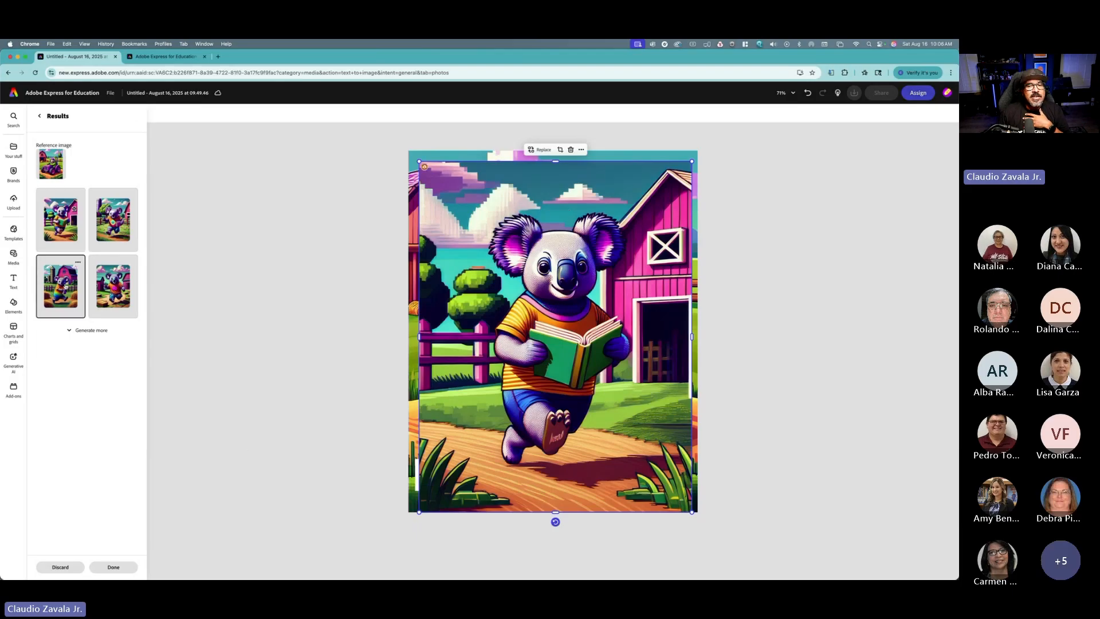
left_click(98, 234)
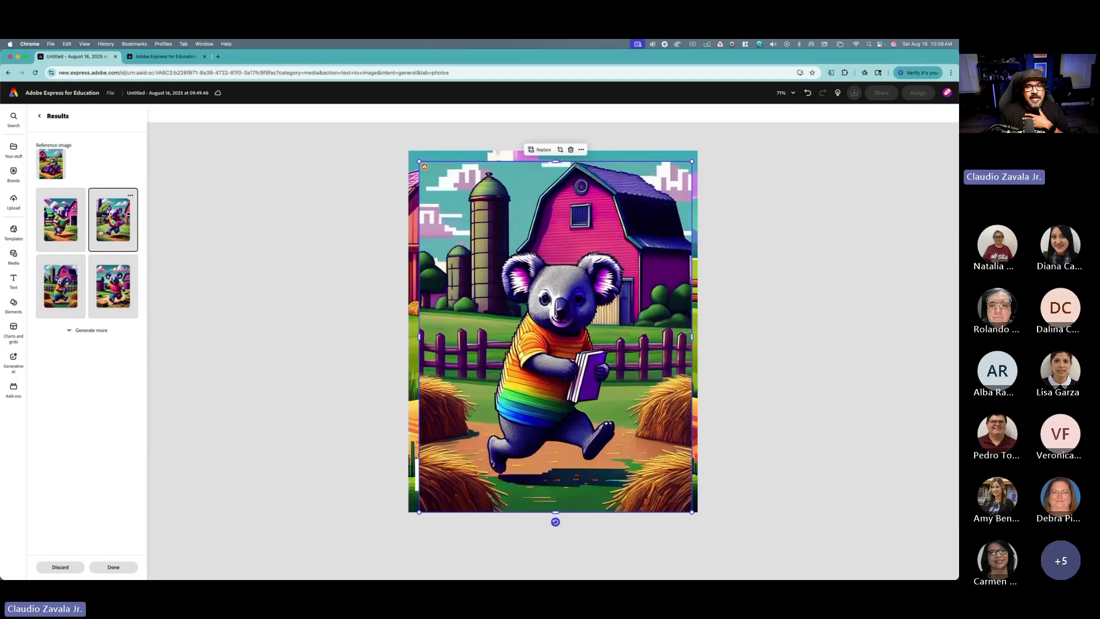
left_click(85, 330)
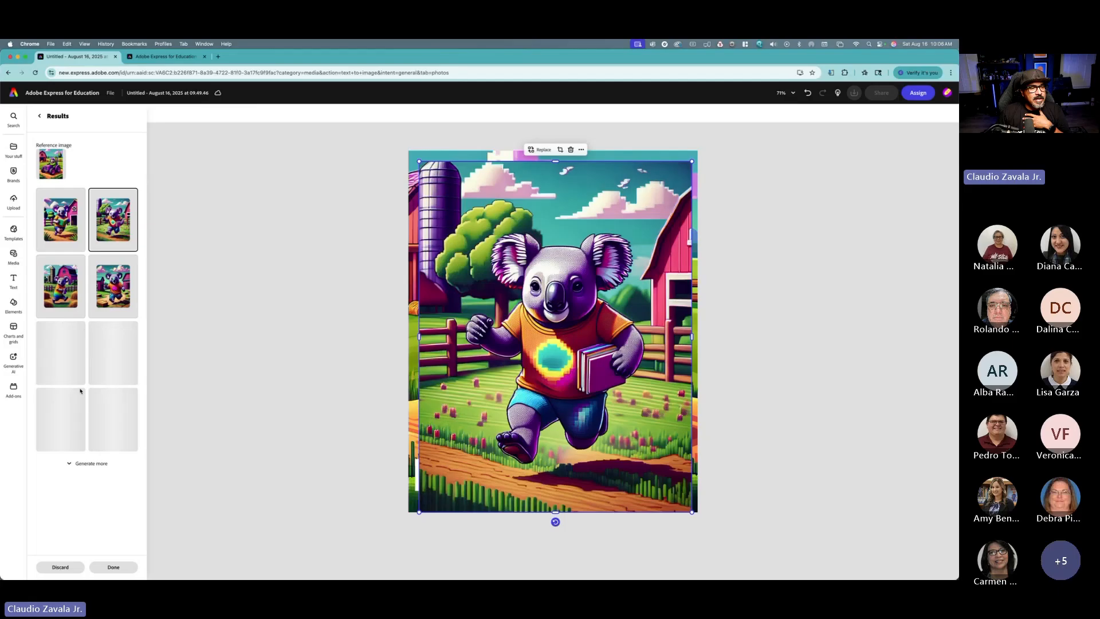
scroll(84, 471, "down", 3)
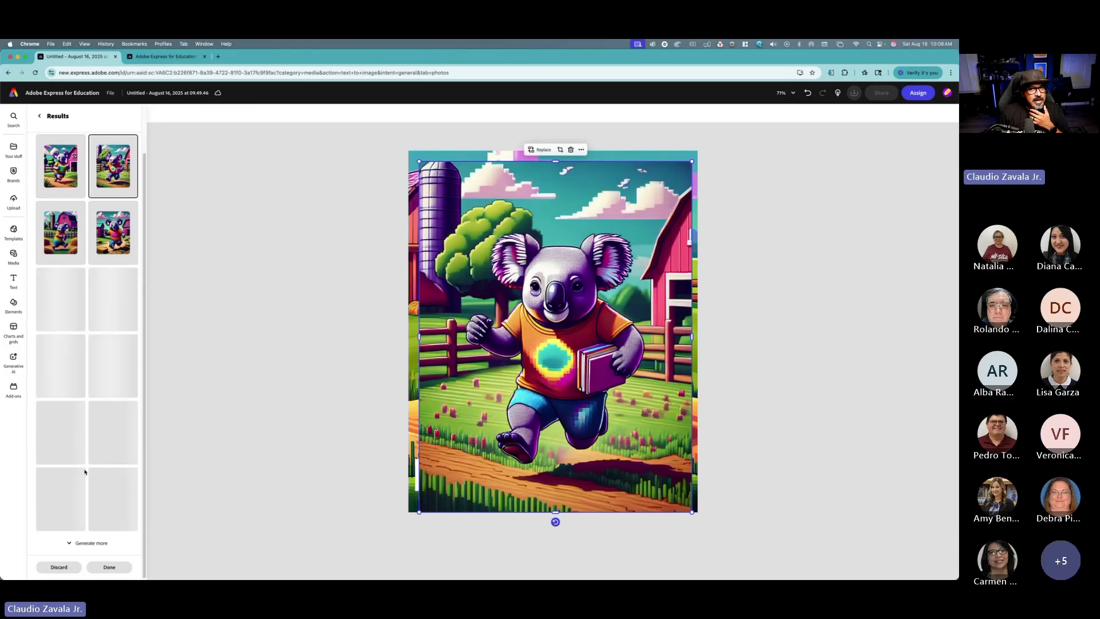
left_click(108, 543)
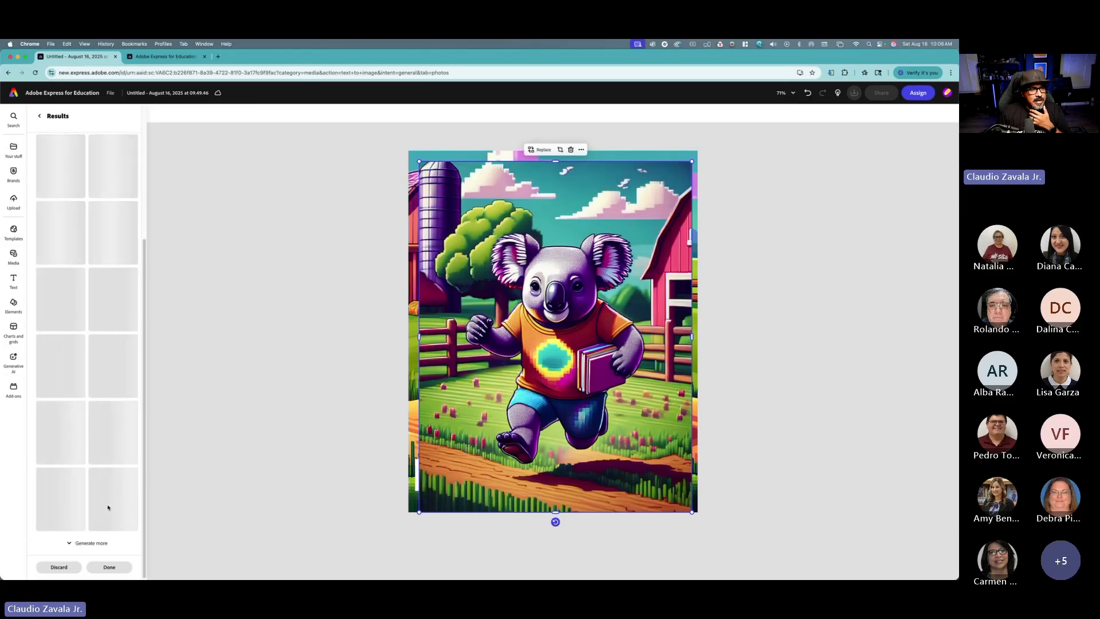
left_click(105, 543)
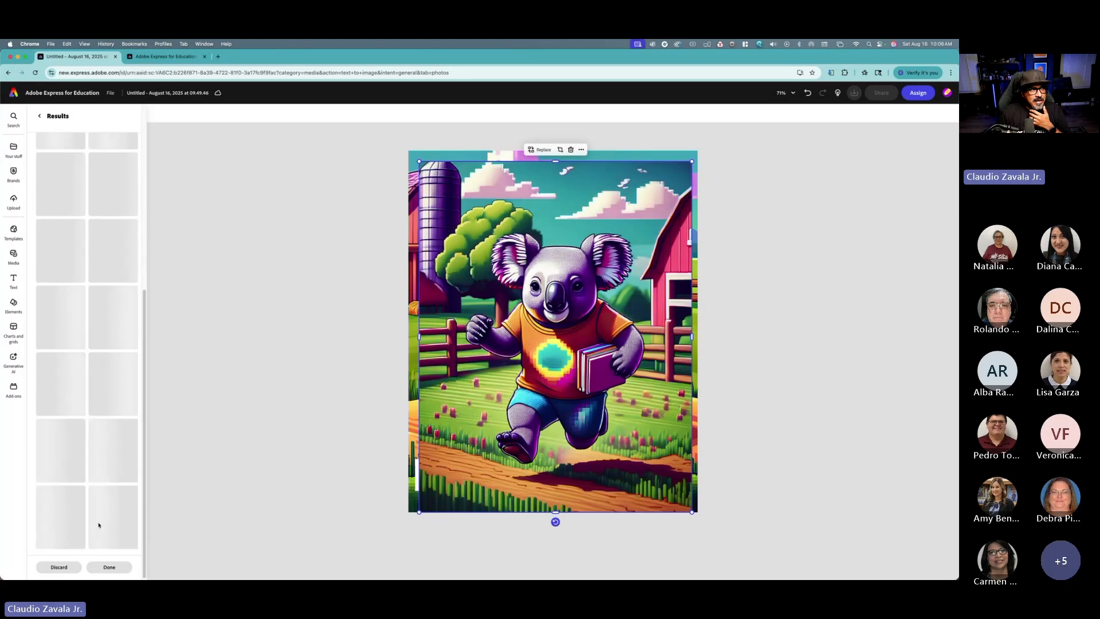
scroll(100, 522, "up", 10)
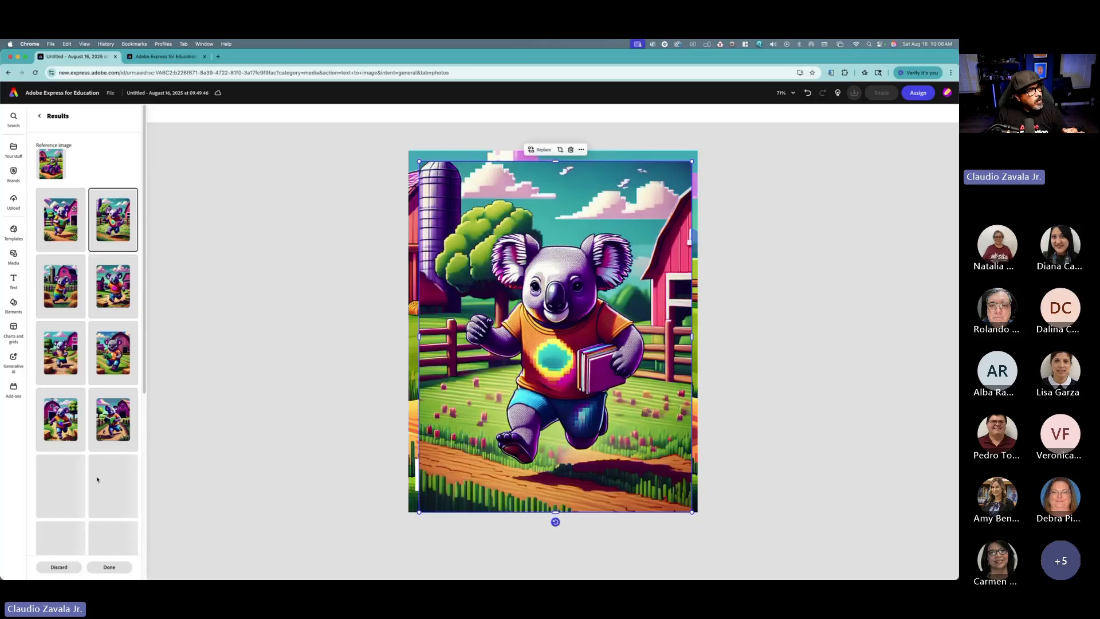
Step: Choose the koala in a polka-dot rainbow shirt among the variations and replace the original sloth image with it
left_click(125, 426)
left_click(118, 486)
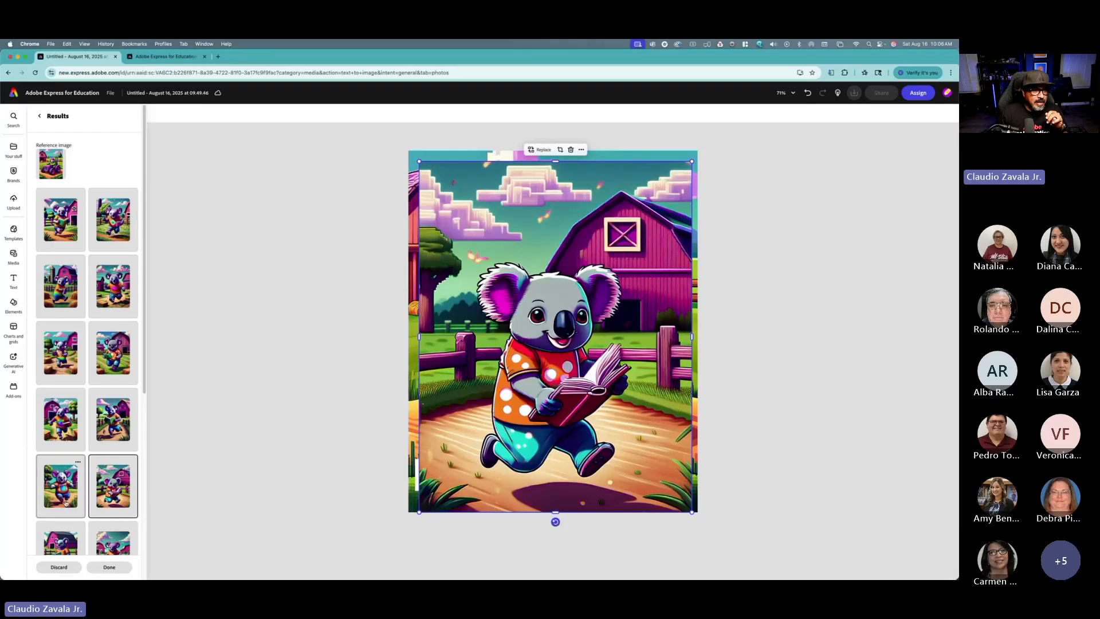
scroll(61, 493, "down", 2)
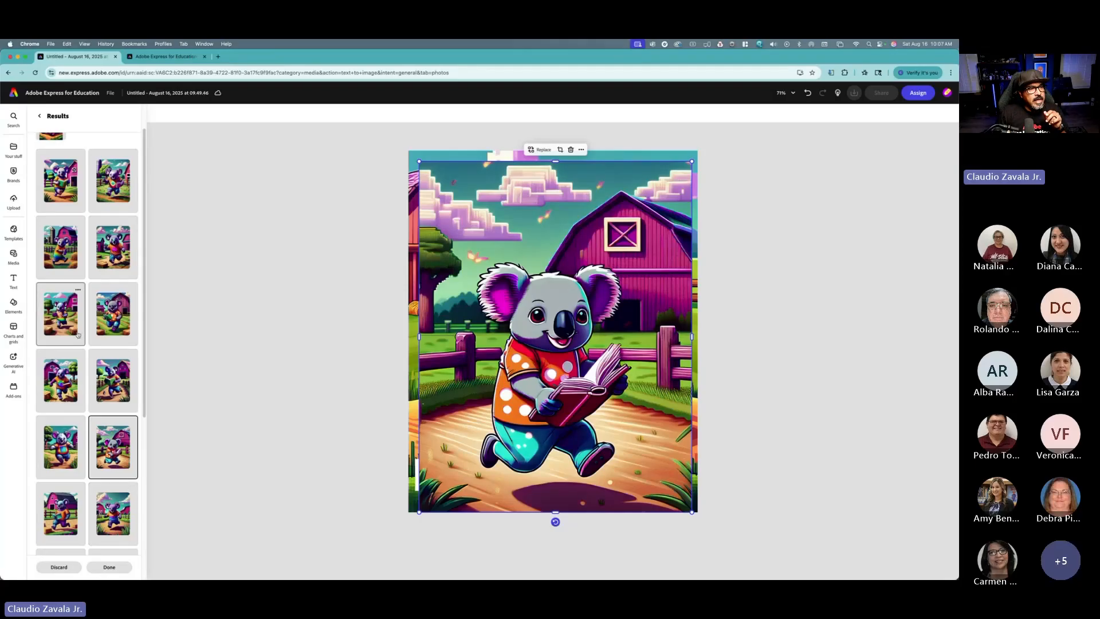
left_click(108, 342)
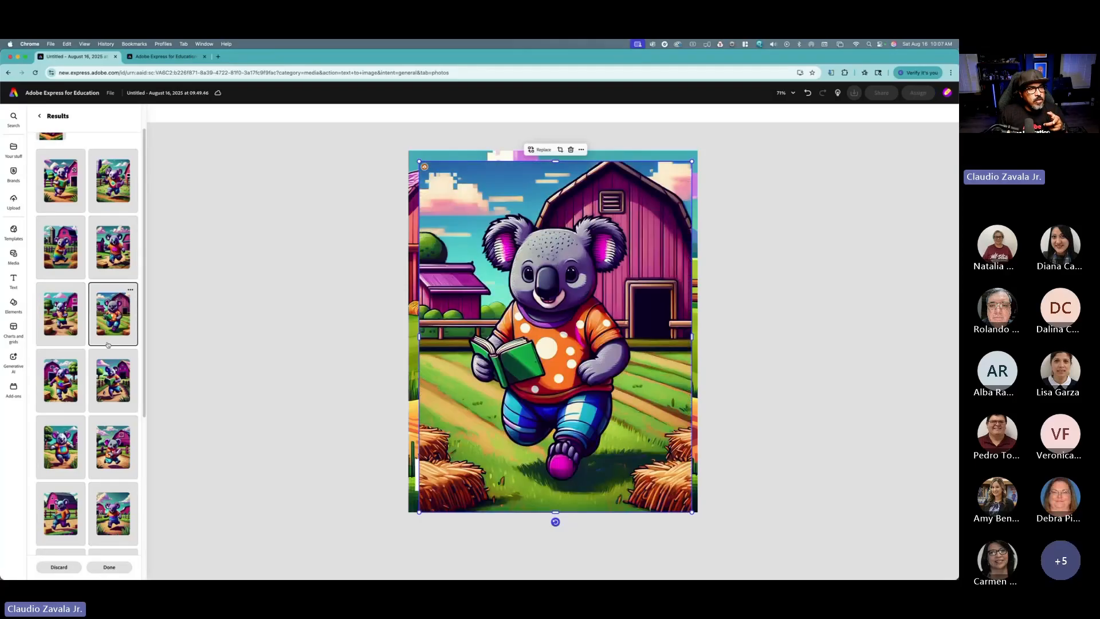
left_click(71, 337)
scroll(127, 342, "up", 1)
scroll(128, 342, "up", 1)
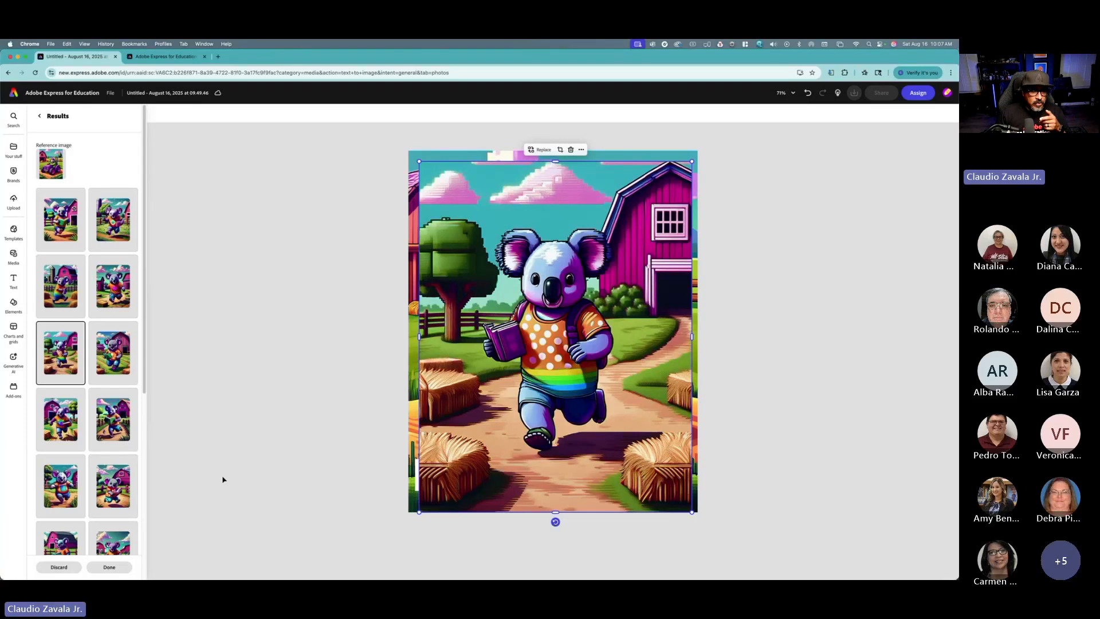
left_click(125, 568)
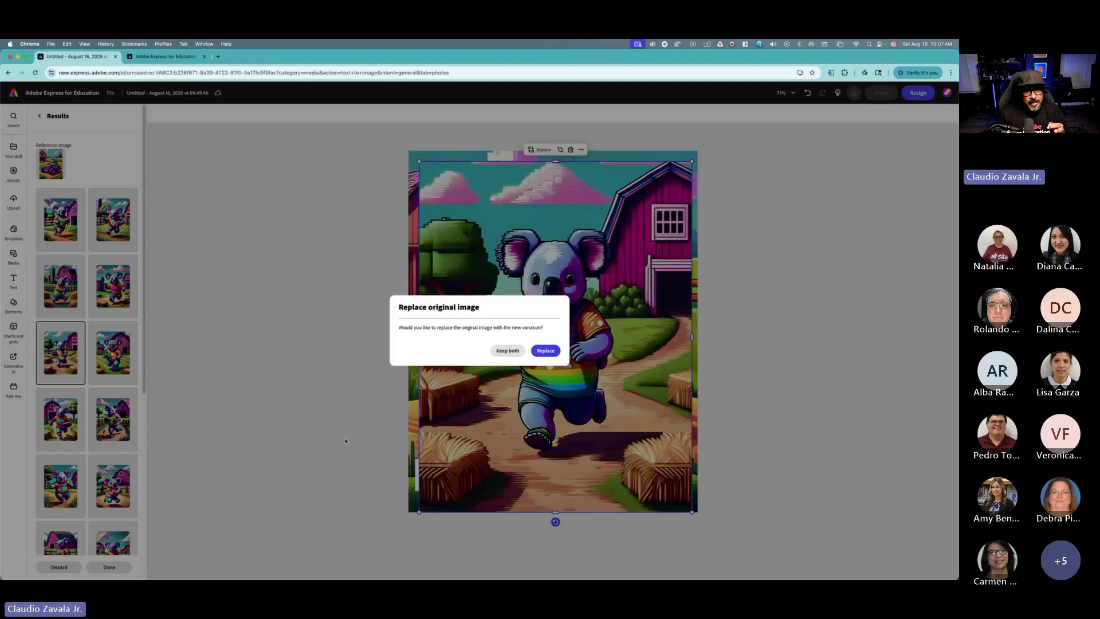
left_click(545, 351)
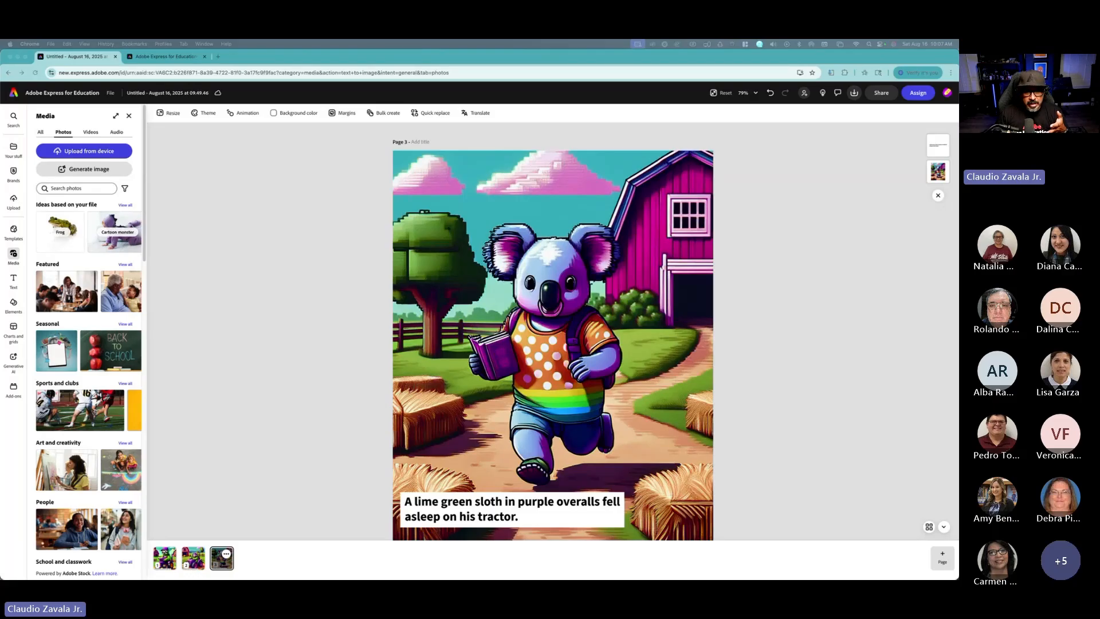
Step: Replace the page 3 caption with the pasted koala prompt and delete its leading "Voxel style."
left_click(498, 511)
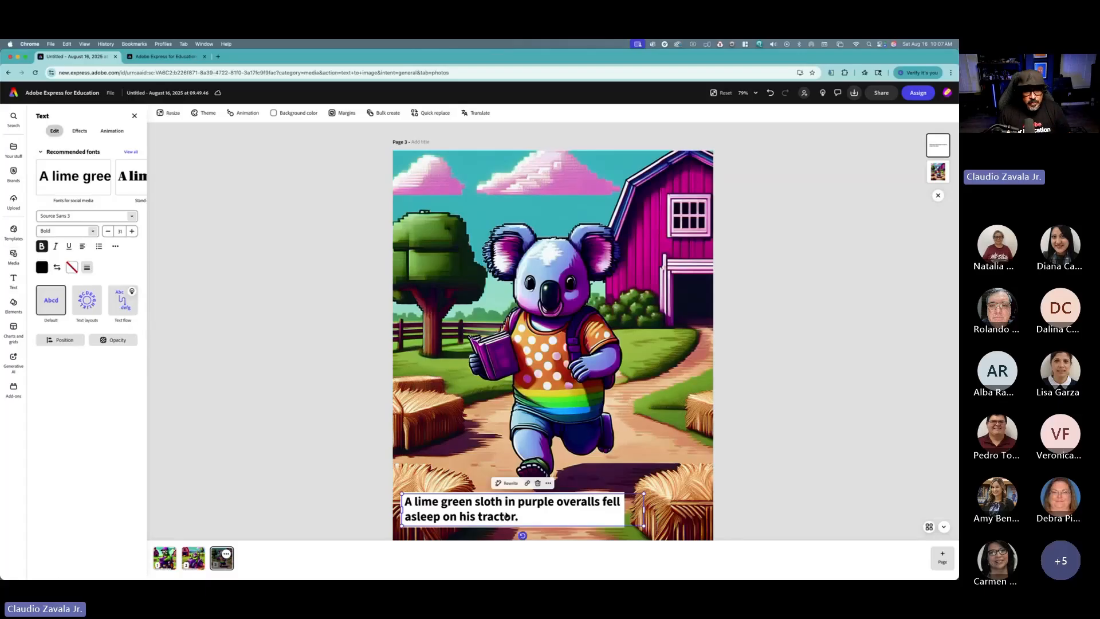
double_click(503, 516)
left_click_drag(519, 516, 403, 499)
type("Voxel style. An orange polka dot koala wearing a rainbow t-shirt running with a book on a farm with a barn and hay around the ground.")
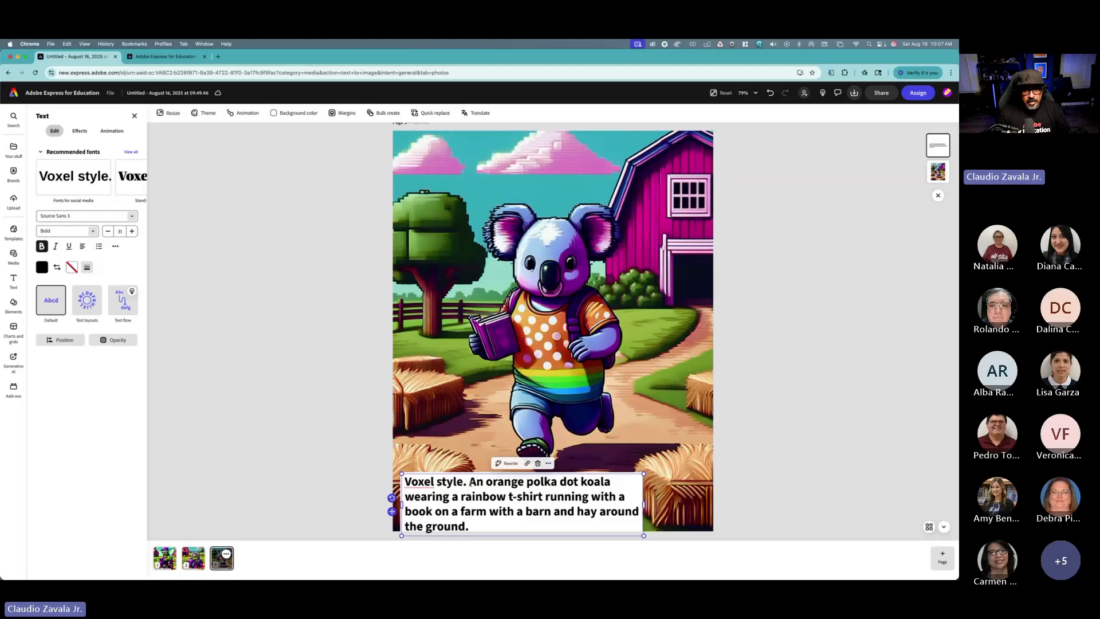
left_click_drag(469, 481, 384, 486)
key("BackSpace")
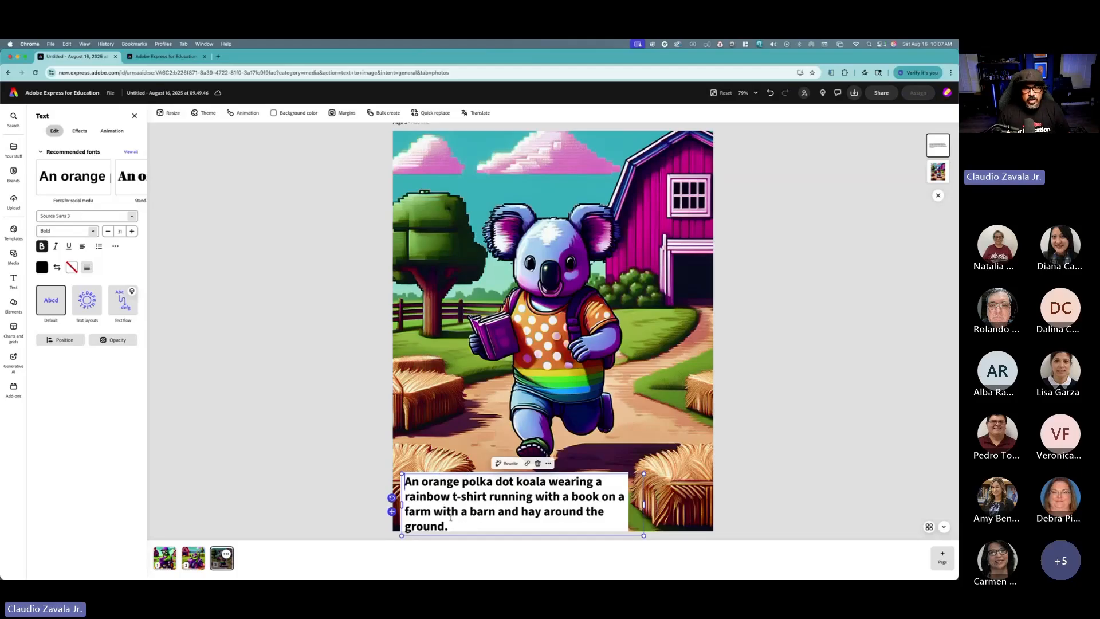
Step: Rewrite the caption with AI Rewrite, replacing it with "An orange polka-dotted koala in a rainbow tee bolts through a hay-filled farm, book in tow!"
left_click(507, 464)
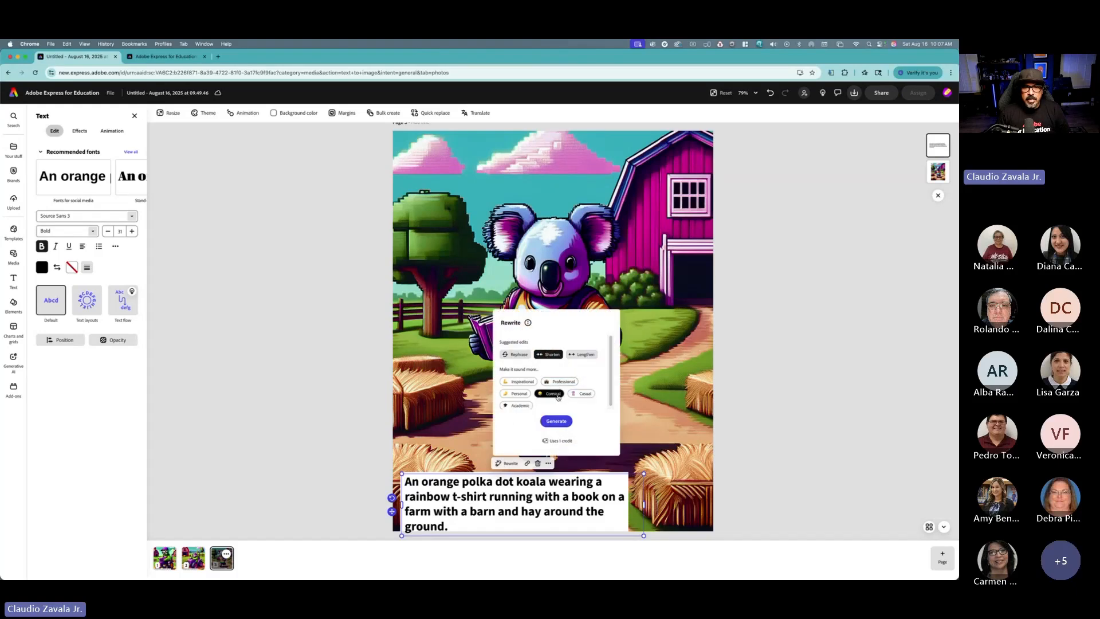
left_click(560, 423)
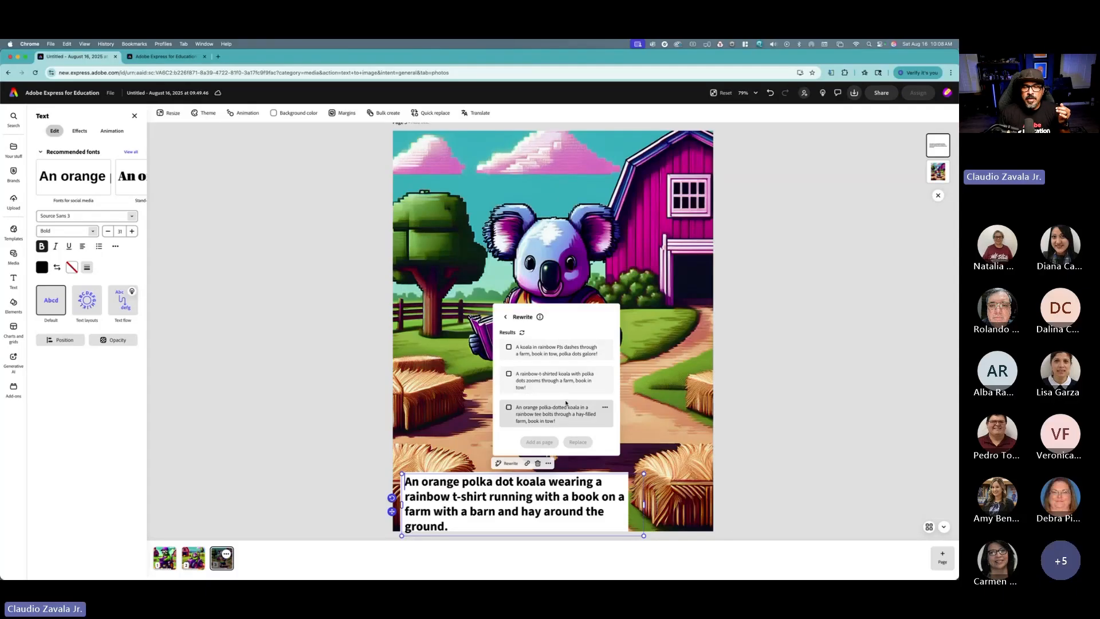
left_click(509, 407)
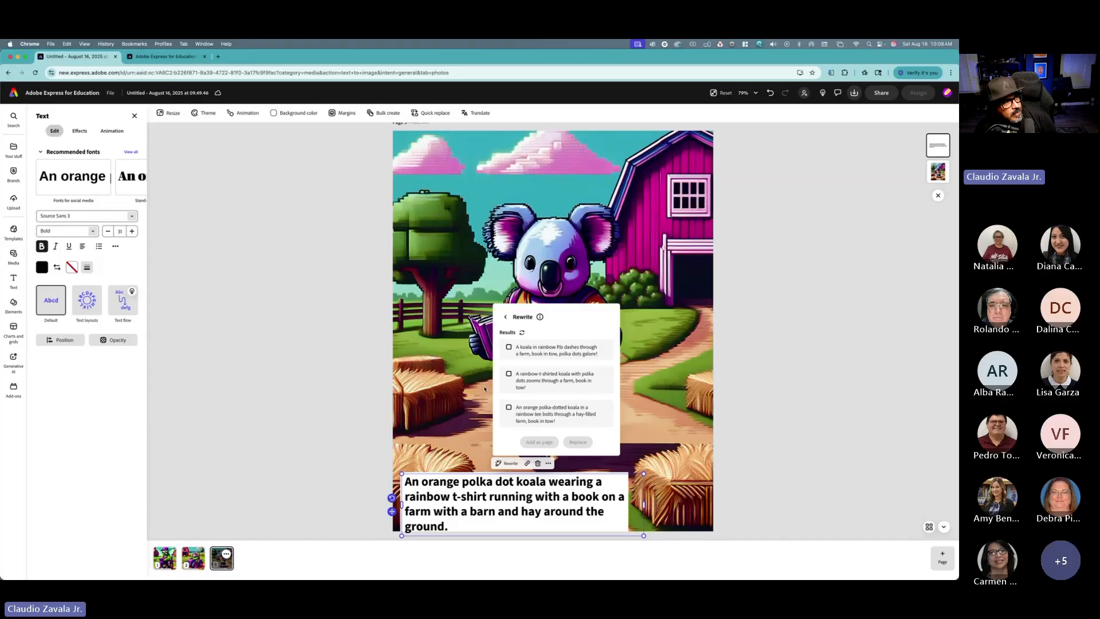
left_click(509, 407)
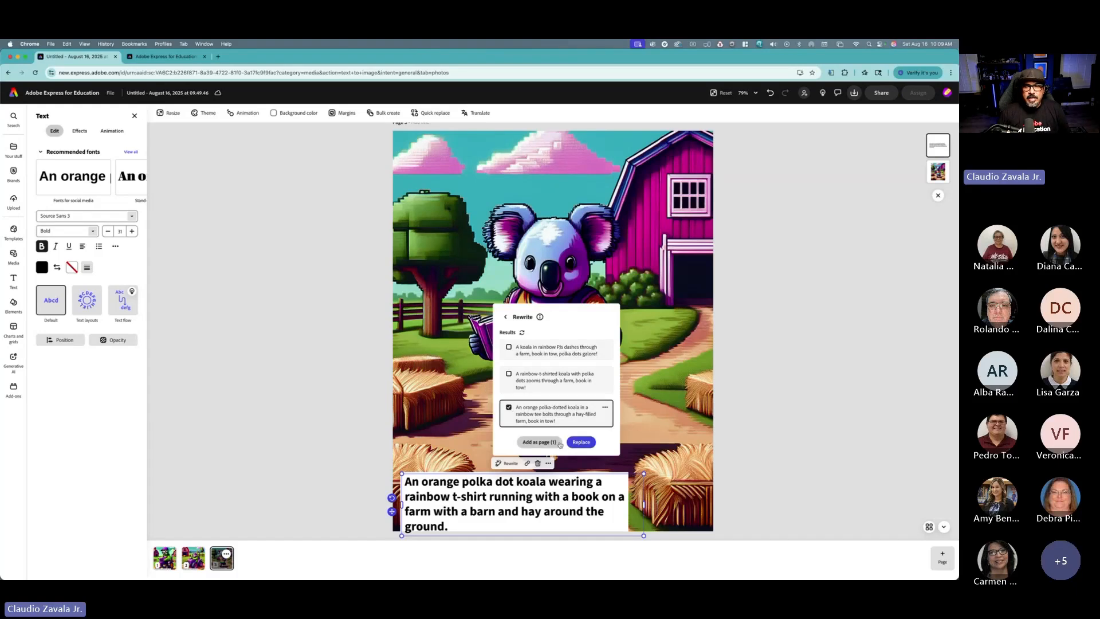
left_click(581, 442)
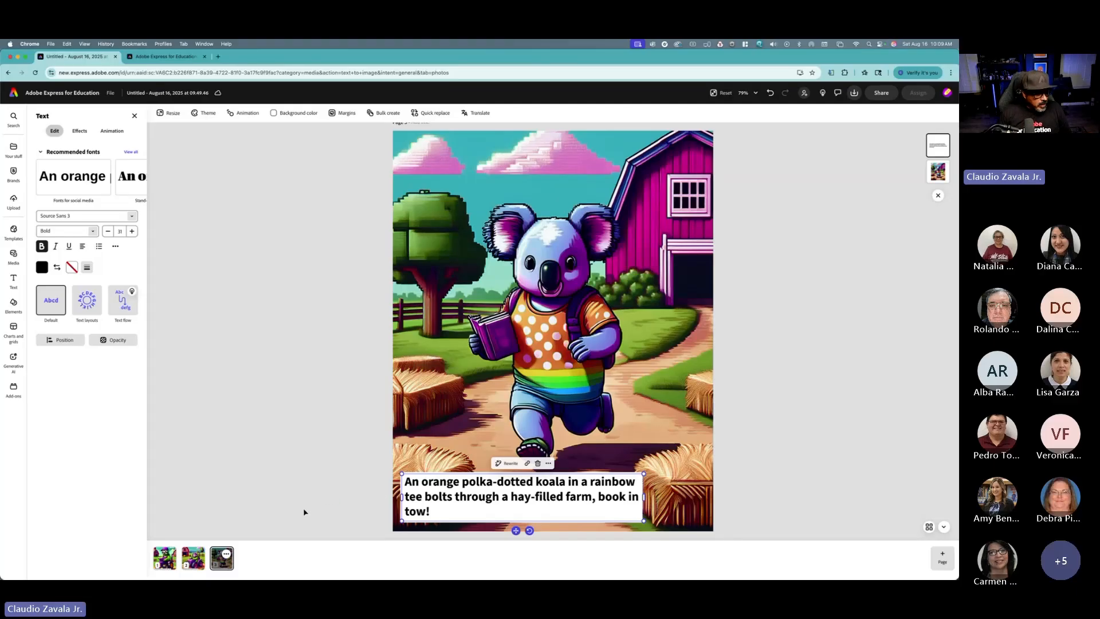
Step: Compare the sloth and koala pages, then move the koala page to the first position
left_click(190, 566)
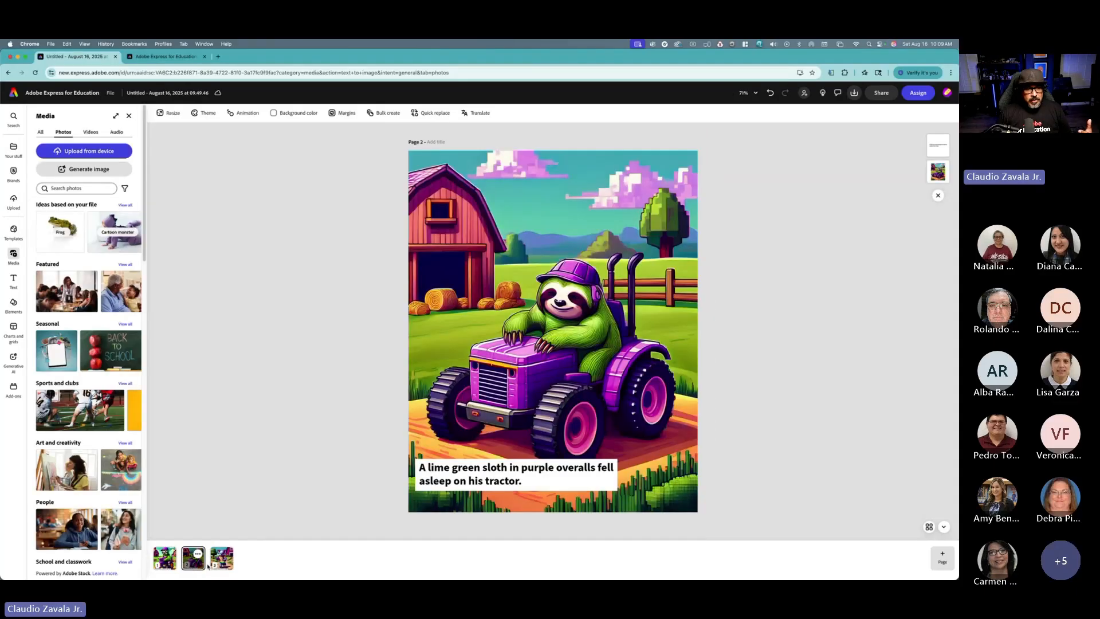
left_click(215, 564)
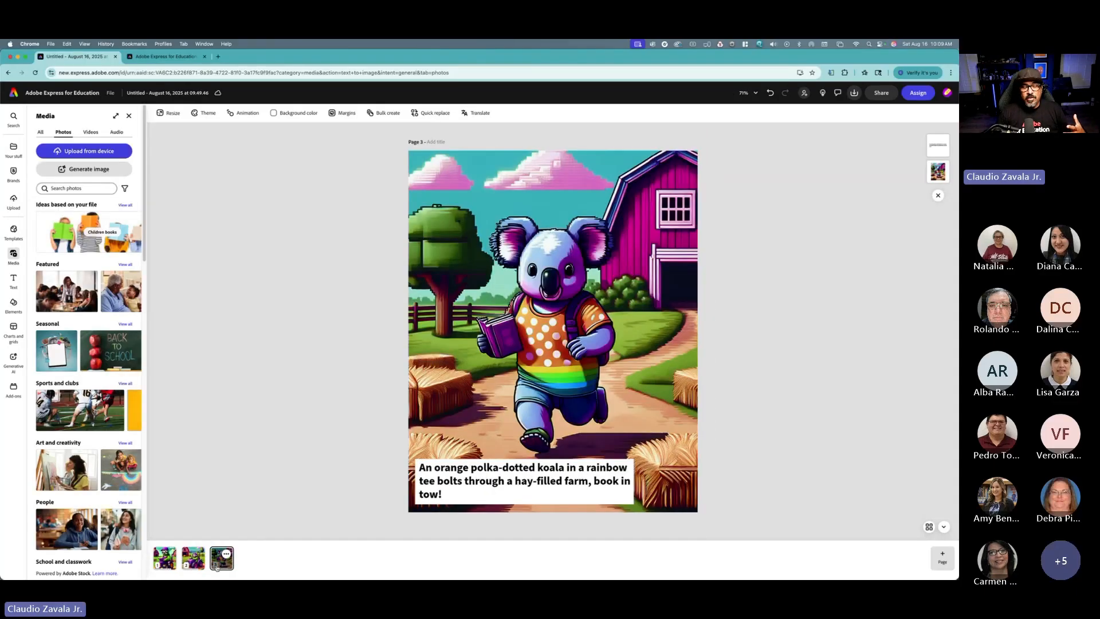
left_click(129, 116)
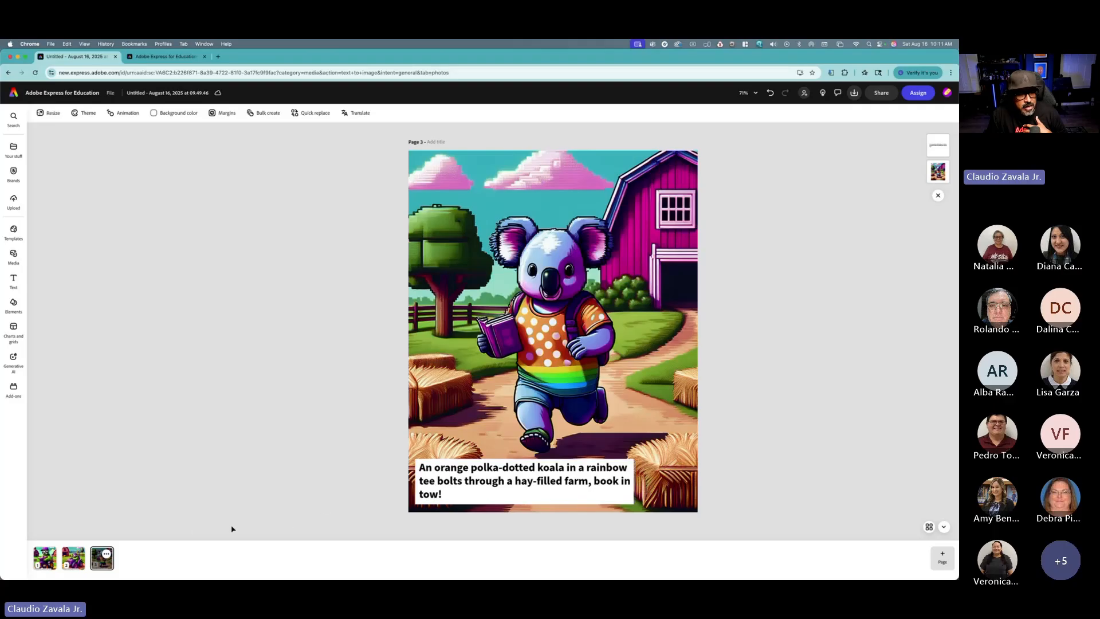
left_click_drag(102, 558, 46, 565)
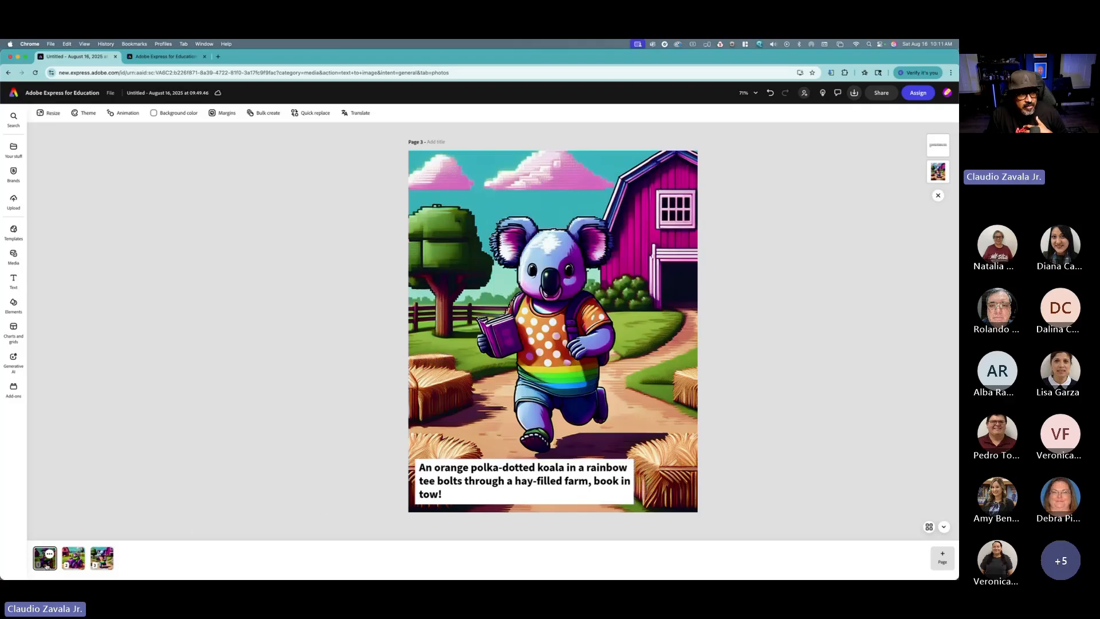
Step: Translate all pages of the design into Spanish
left_click(46, 566)
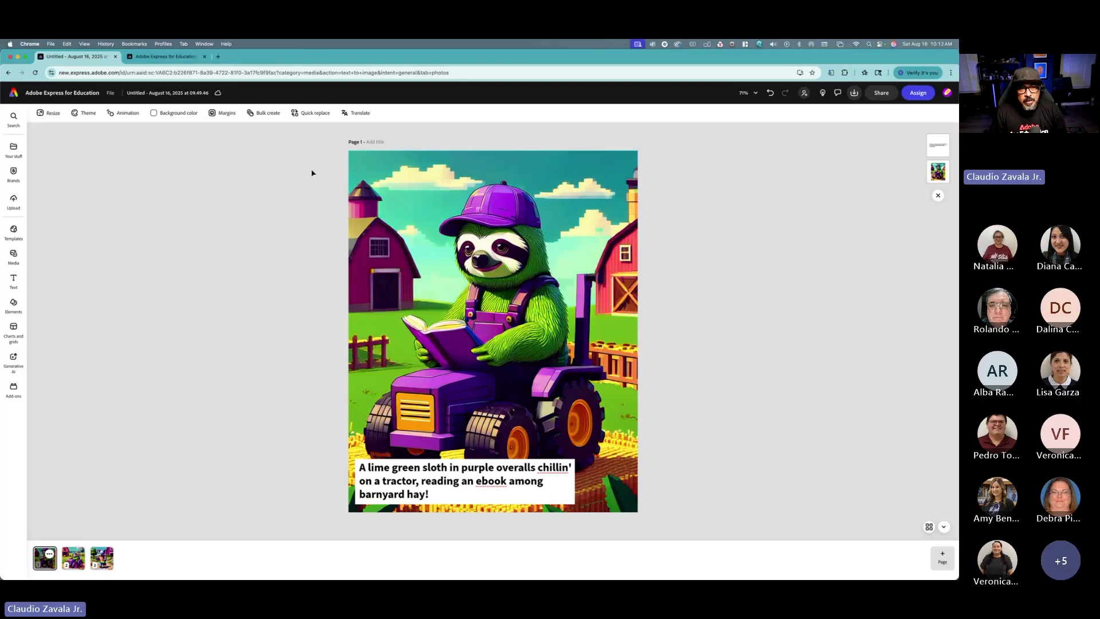
left_click(361, 113)
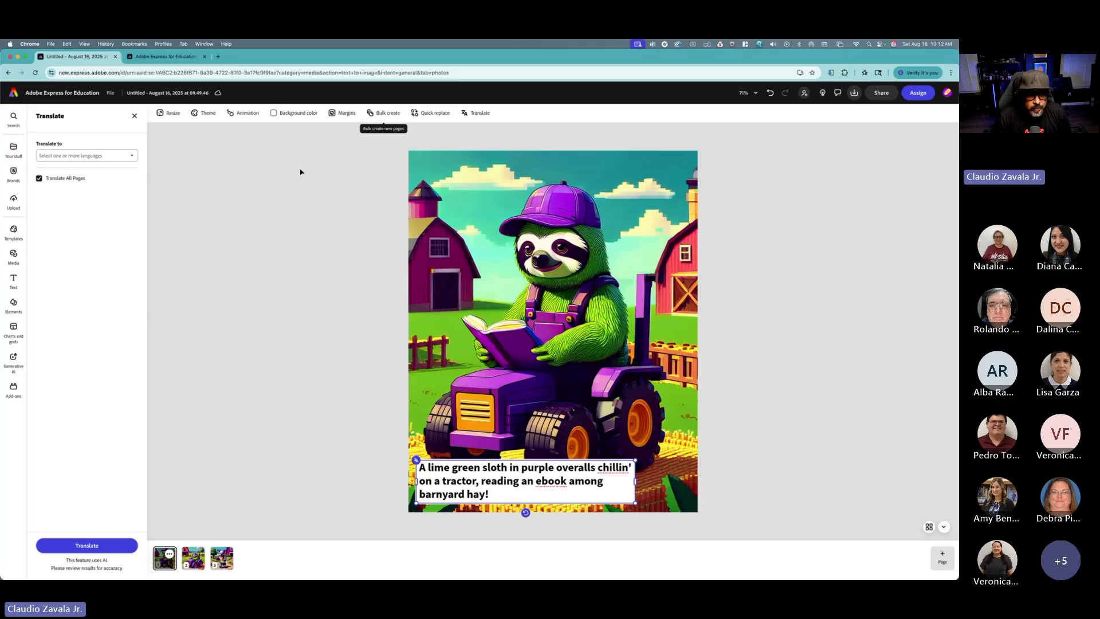
left_click(74, 155)
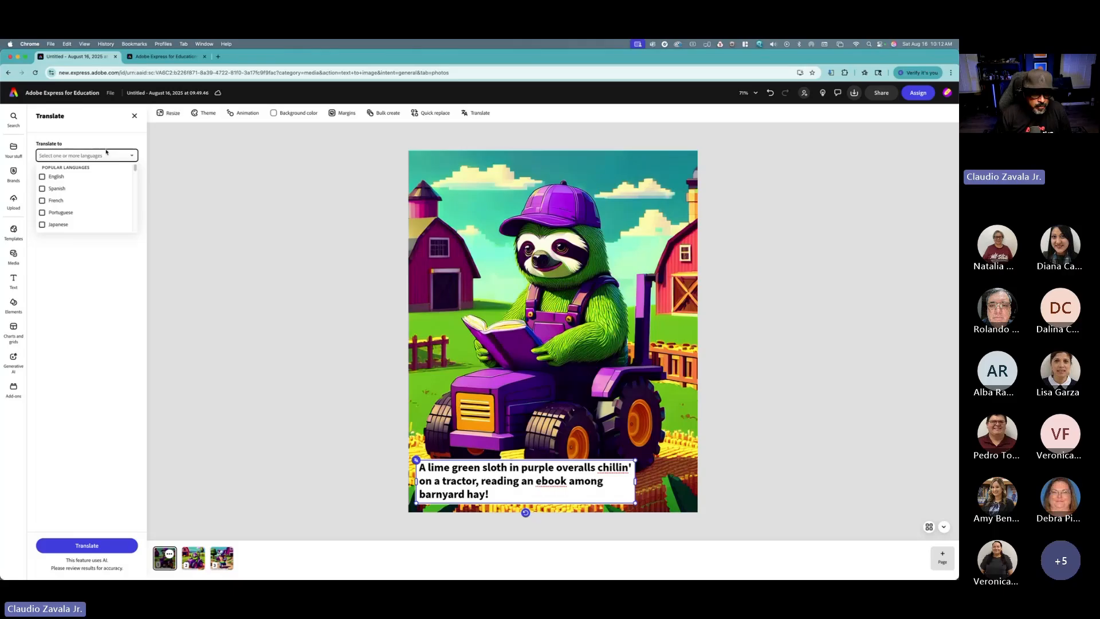
left_click(57, 188)
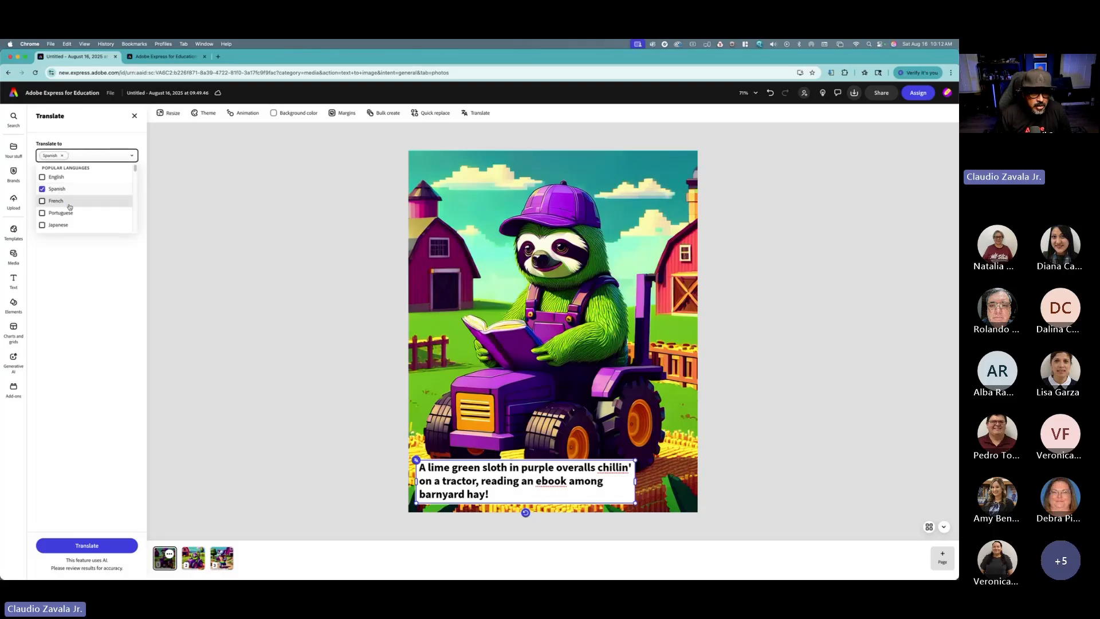
scroll(70, 205, "down", 15)
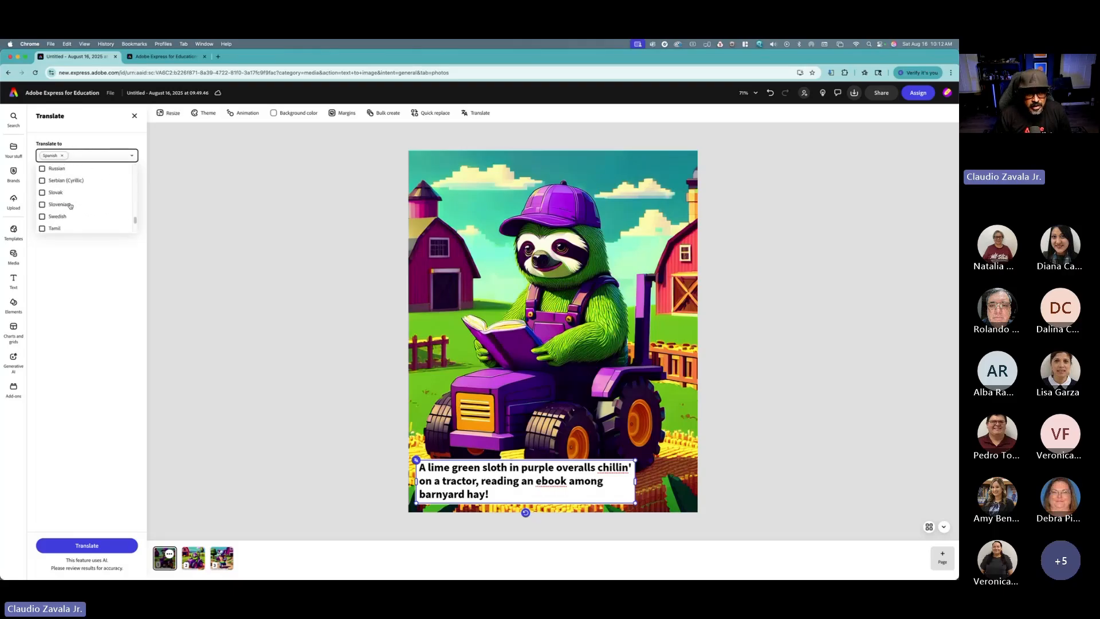
scroll(68, 205, "up", 15)
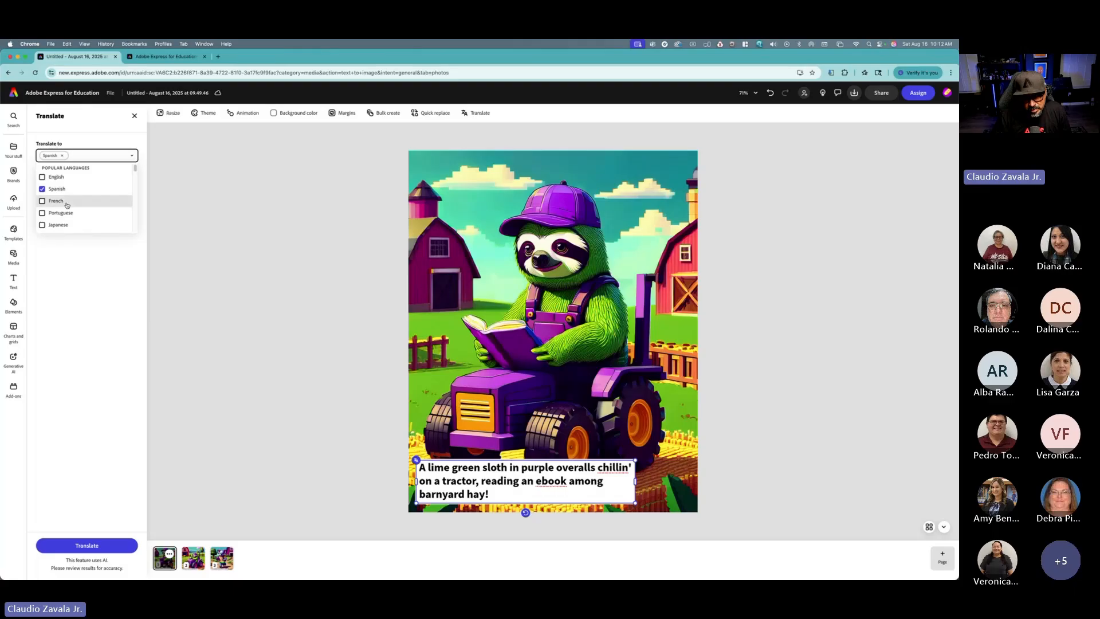
scroll(70, 174, "down", 5)
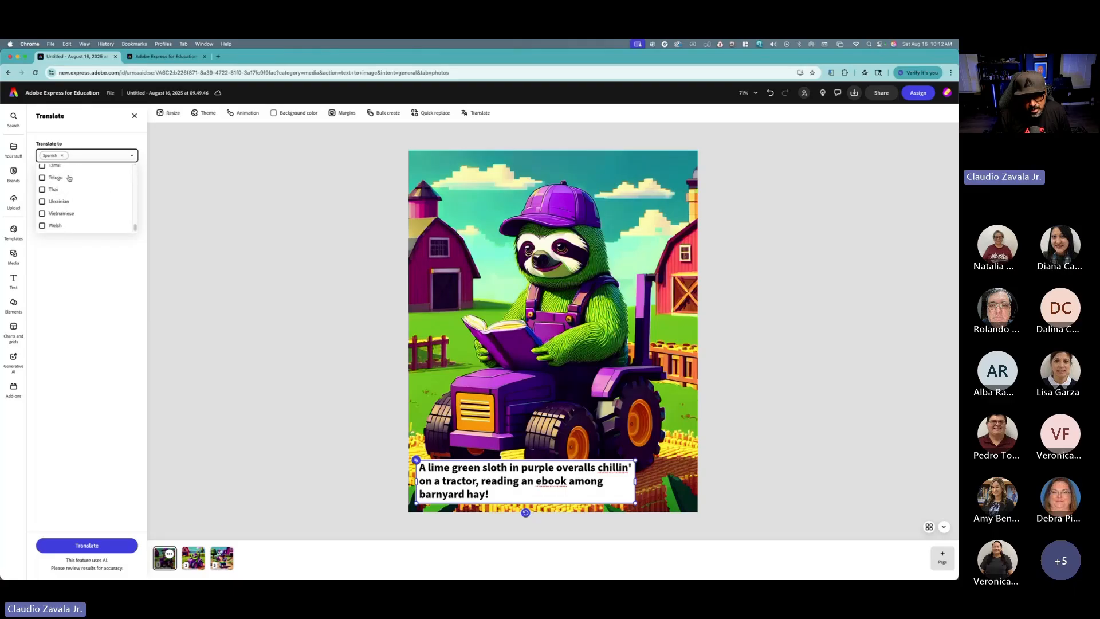
scroll(69, 182, "up", 5)
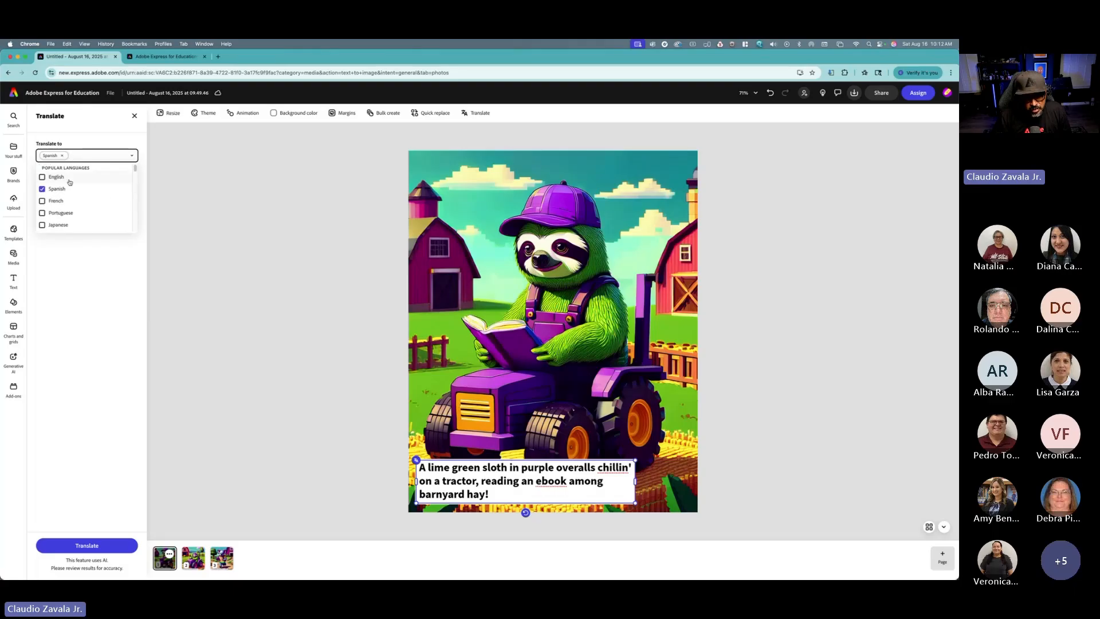
left_click(105, 323)
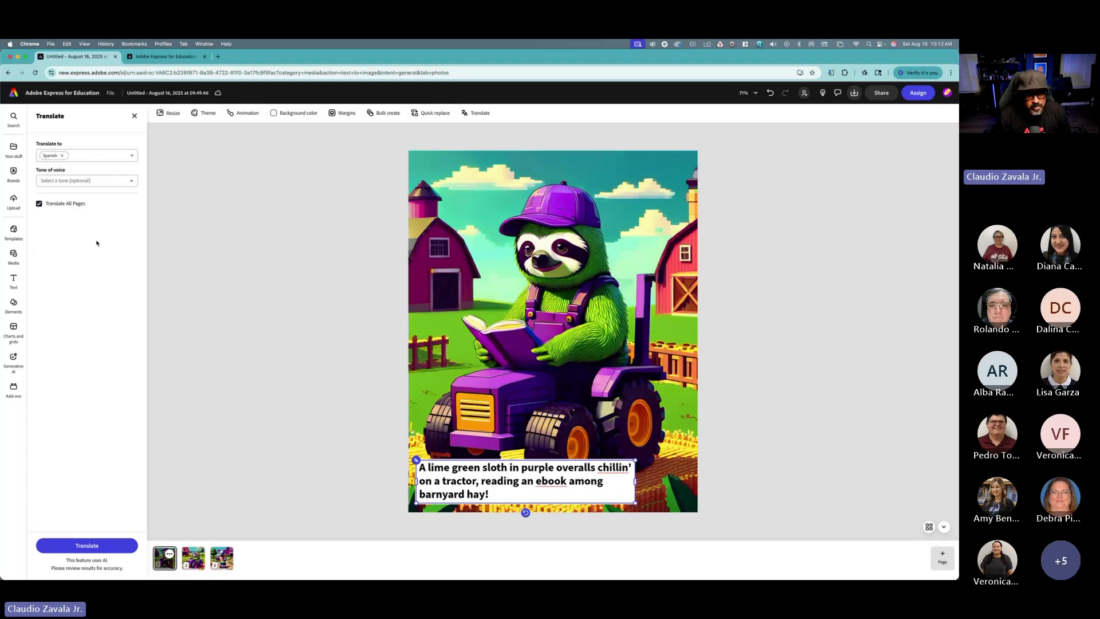
left_click(86, 546)
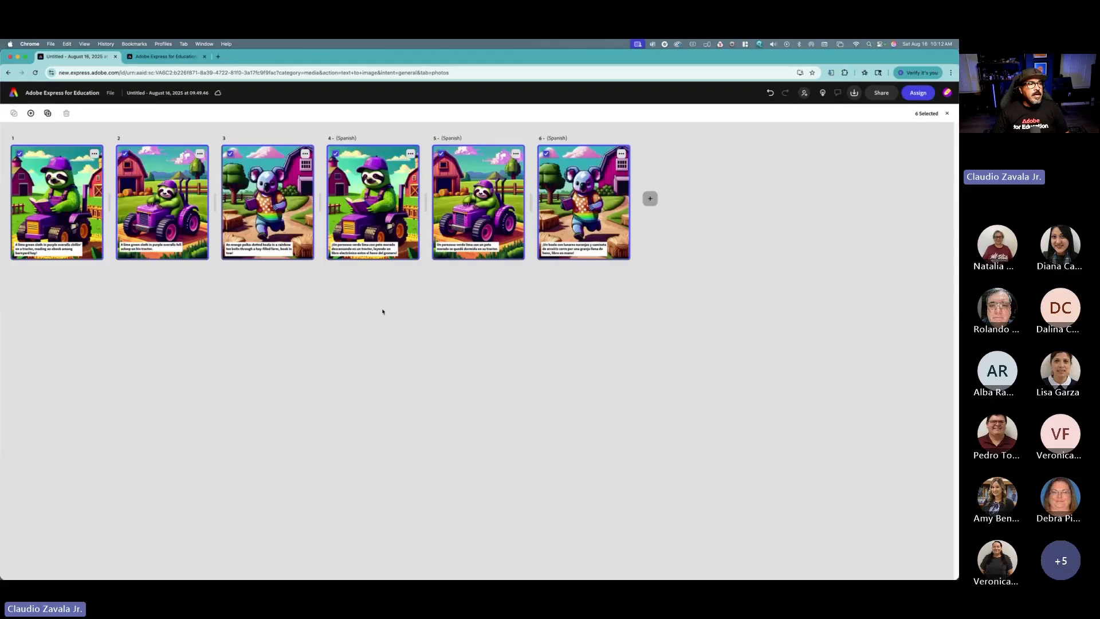
Step: Page through the original and Spanish-translated pages to review the translated captions
double_click(71, 215)
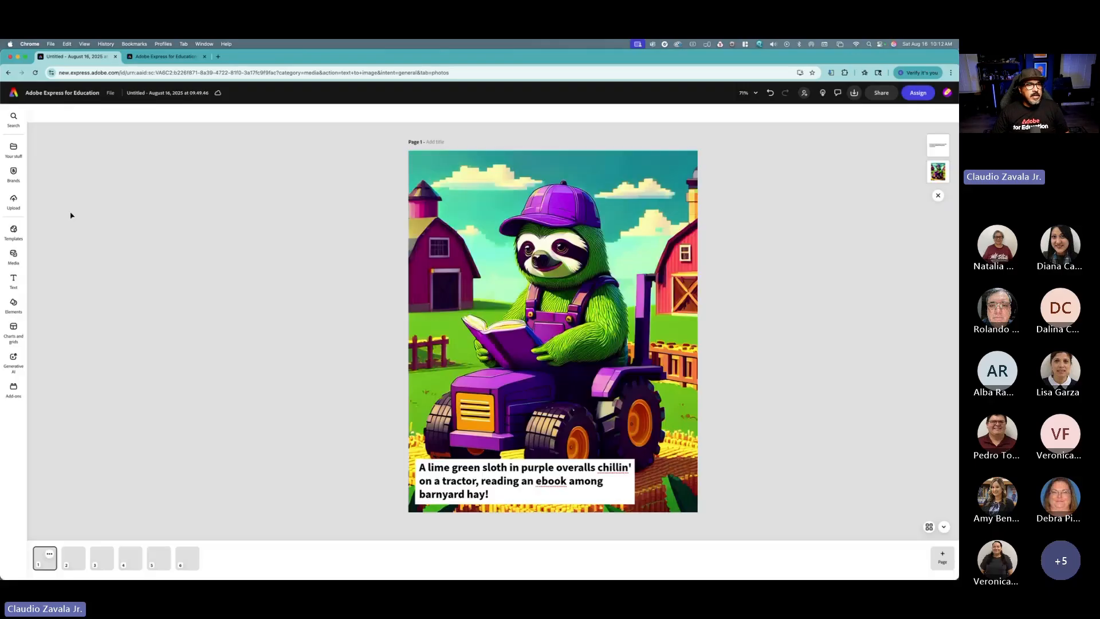
scroll(196, 303, "right", 3)
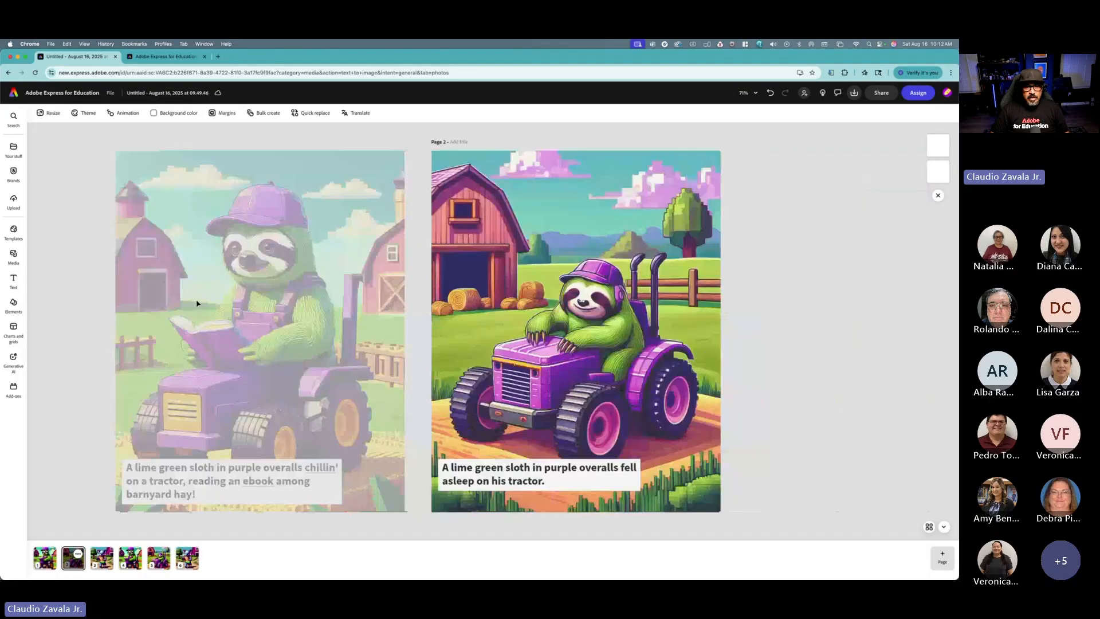
scroll(197, 304, "right", 3)
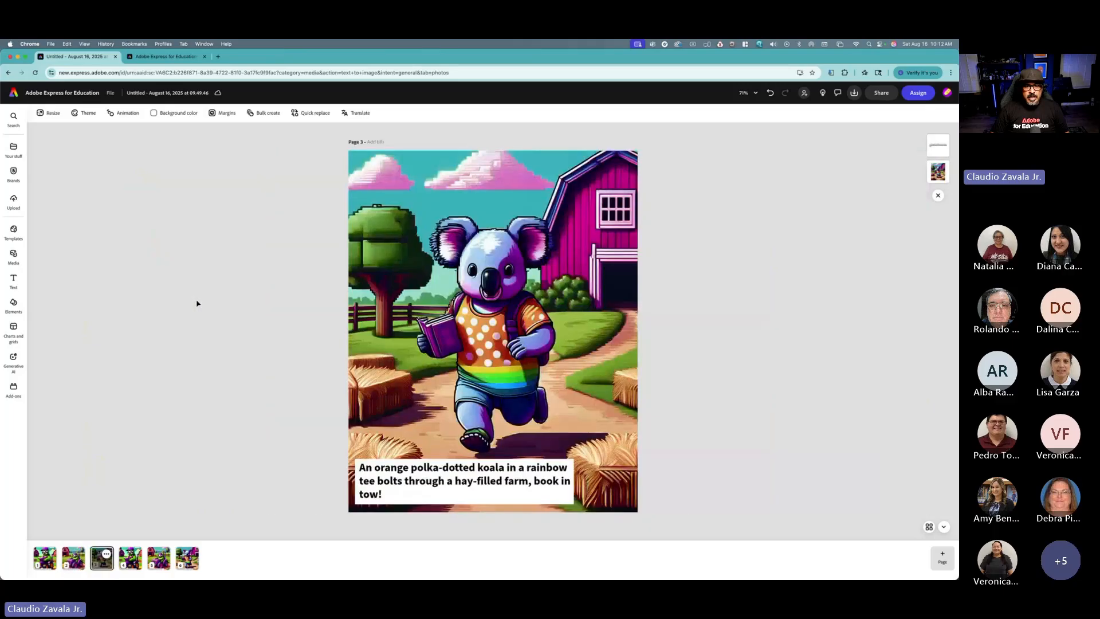
scroll(196, 304, "right", 3)
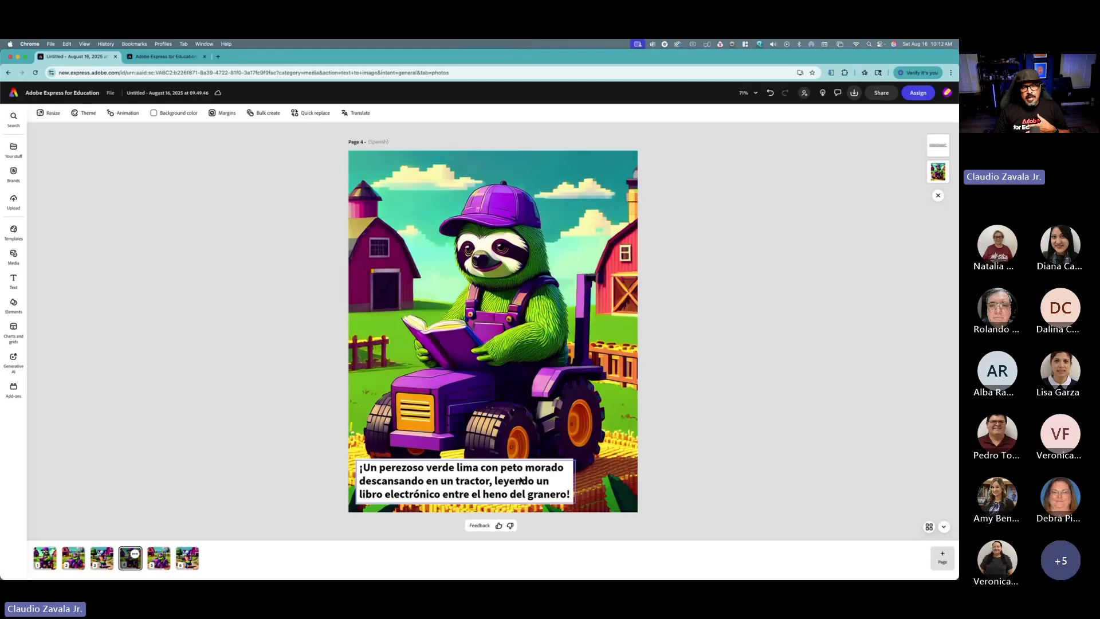
key("Right")
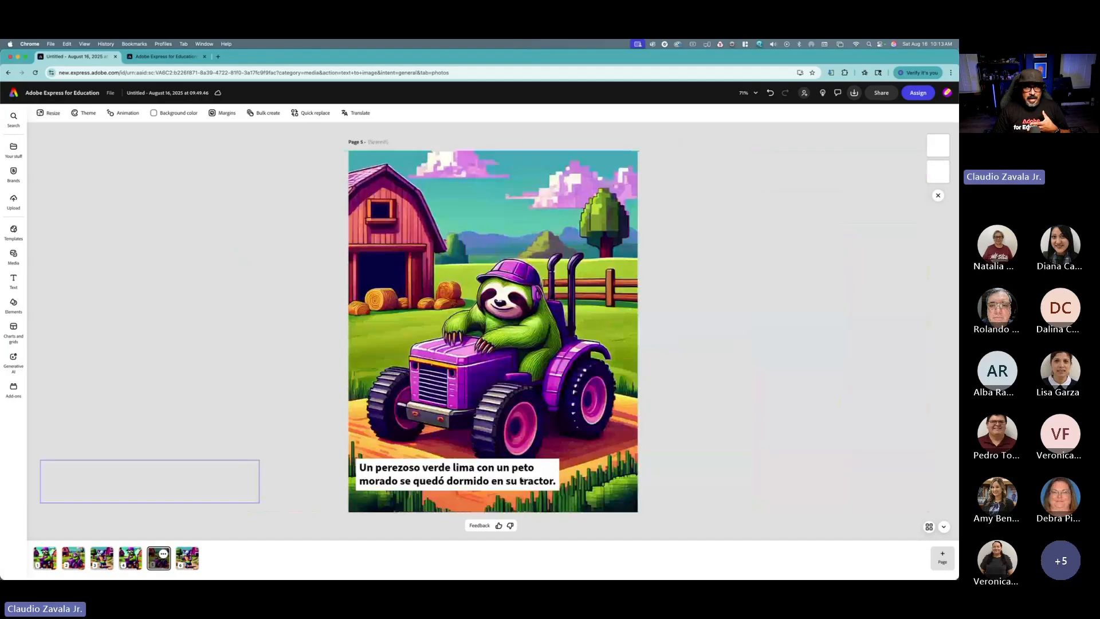
key("Right")
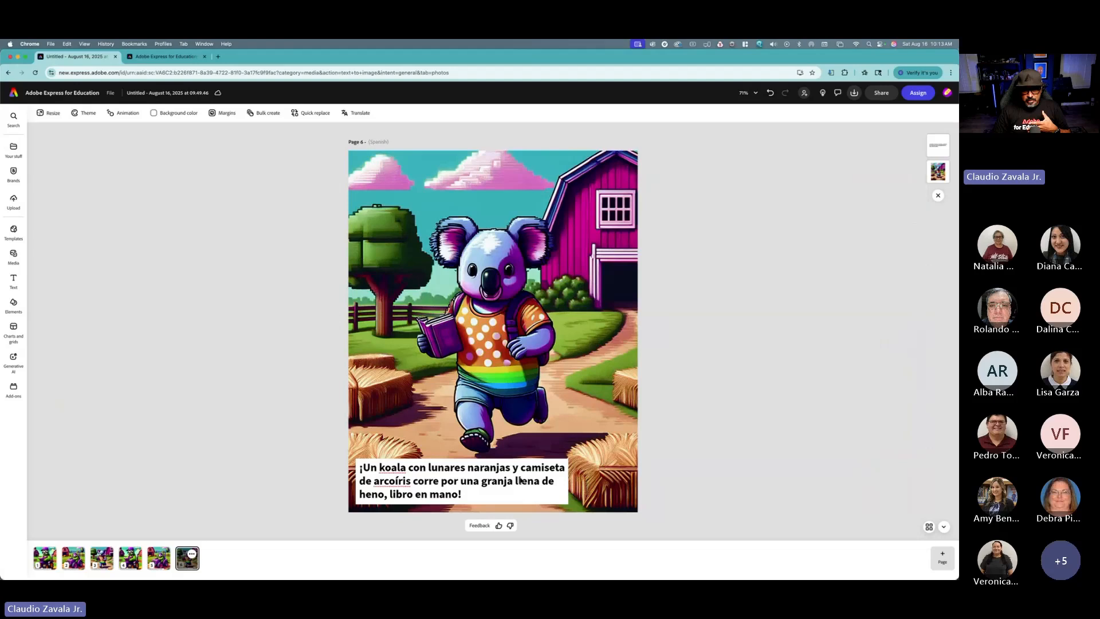
key("Left")
key("Left")
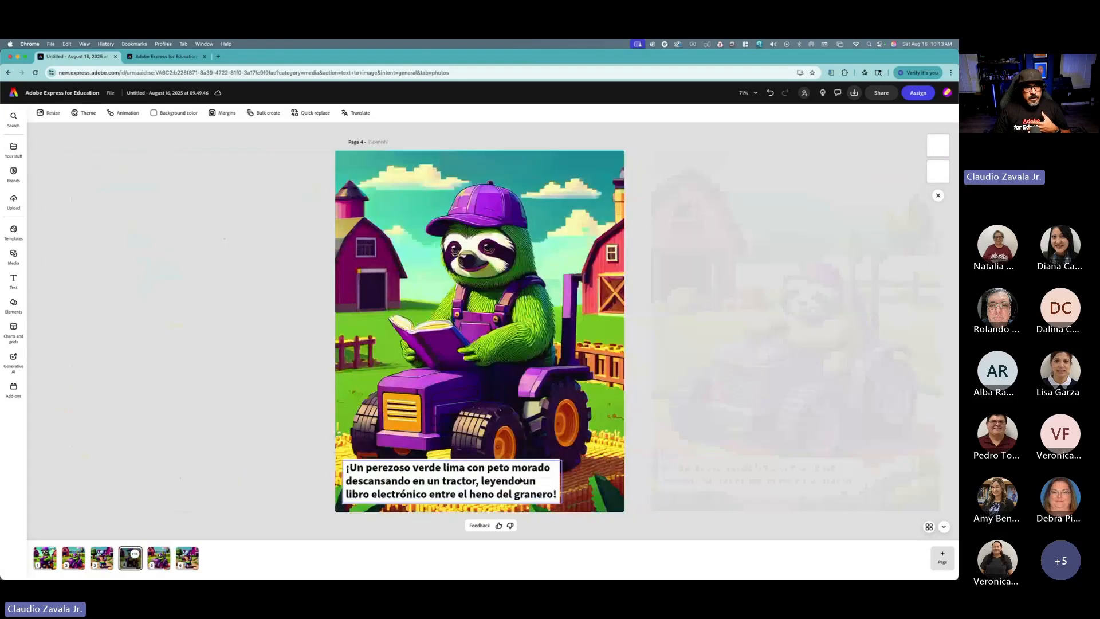
key("Left")
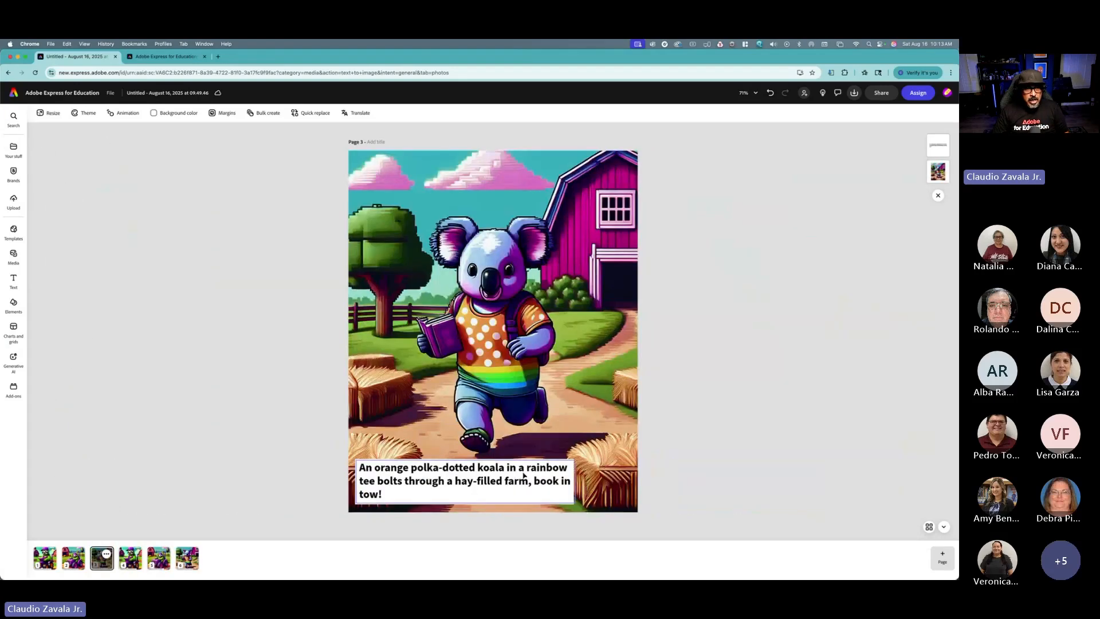
Step: Record an audio voiceover for the page 1 sloth design
left_click(530, 465)
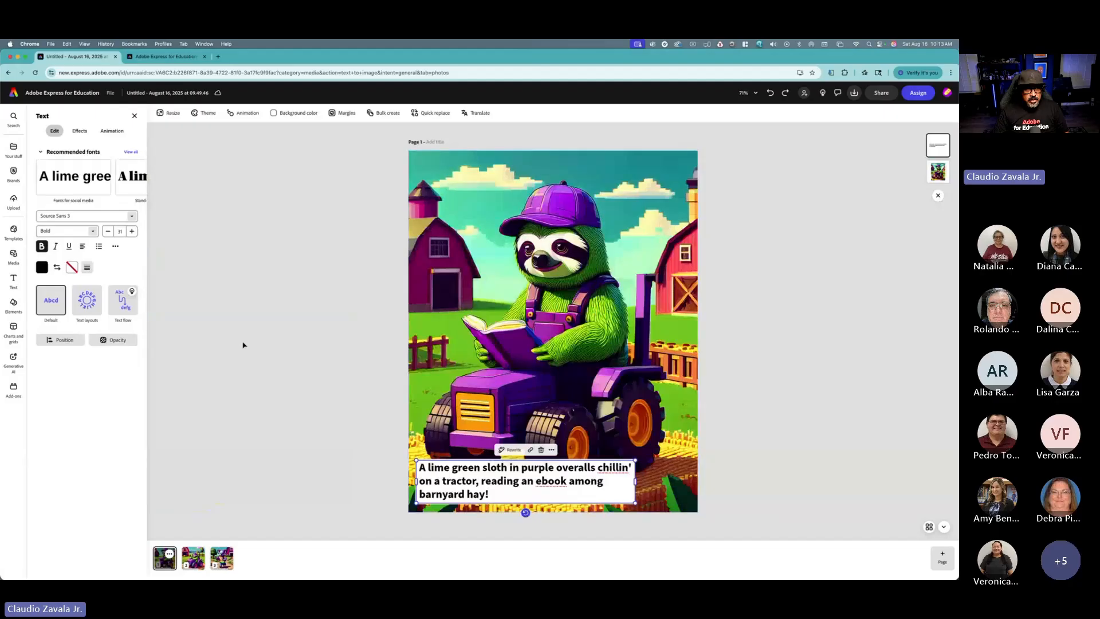
left_click(134, 116)
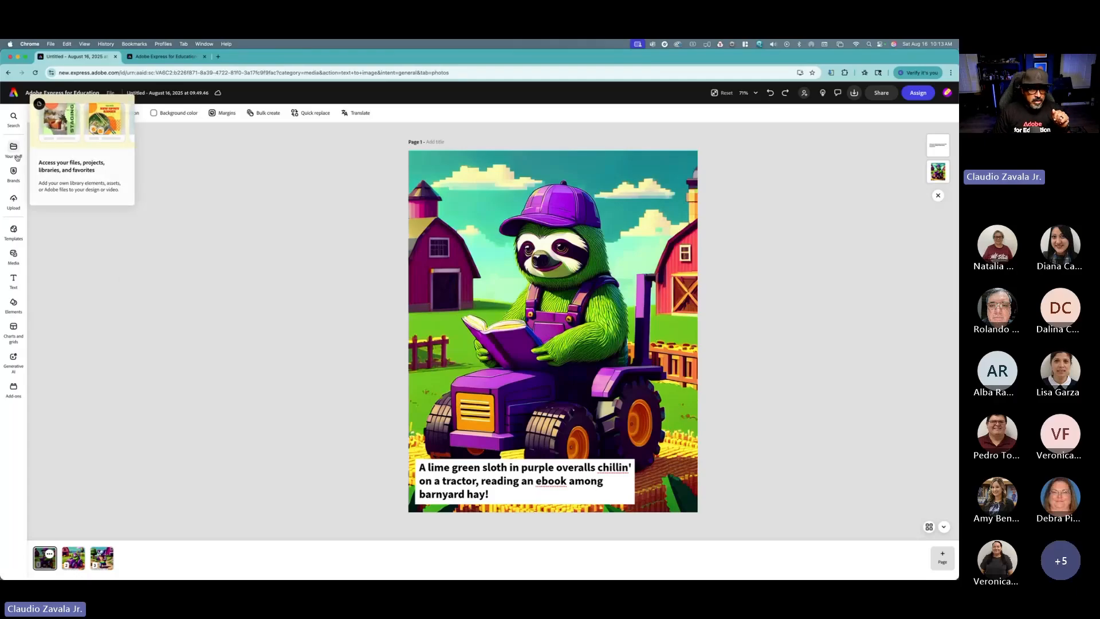
left_click(17, 256)
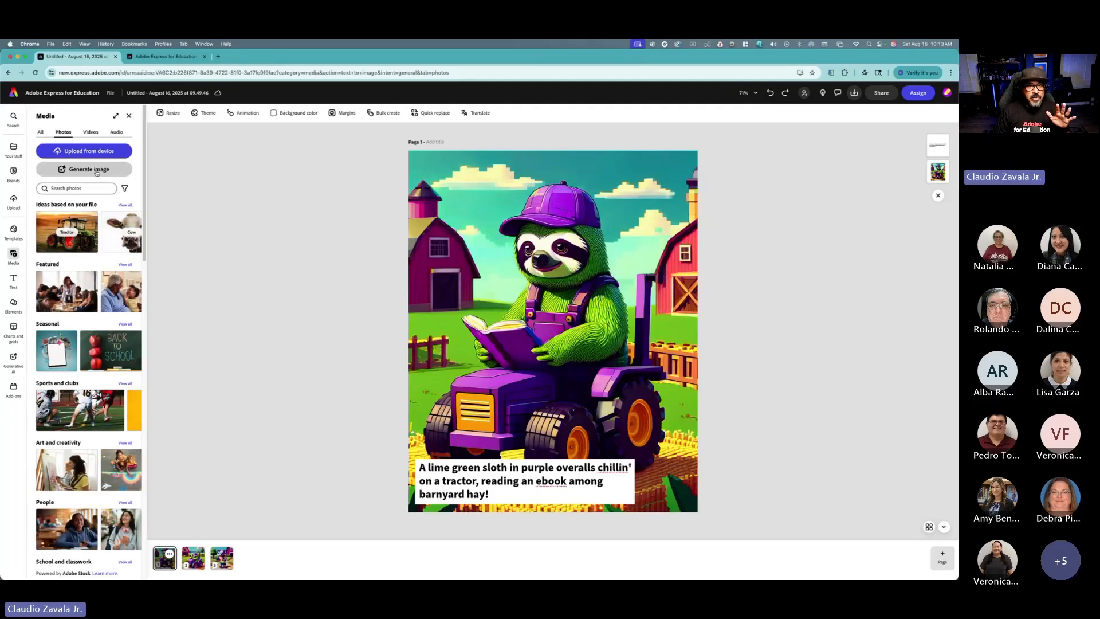
left_click(116, 132)
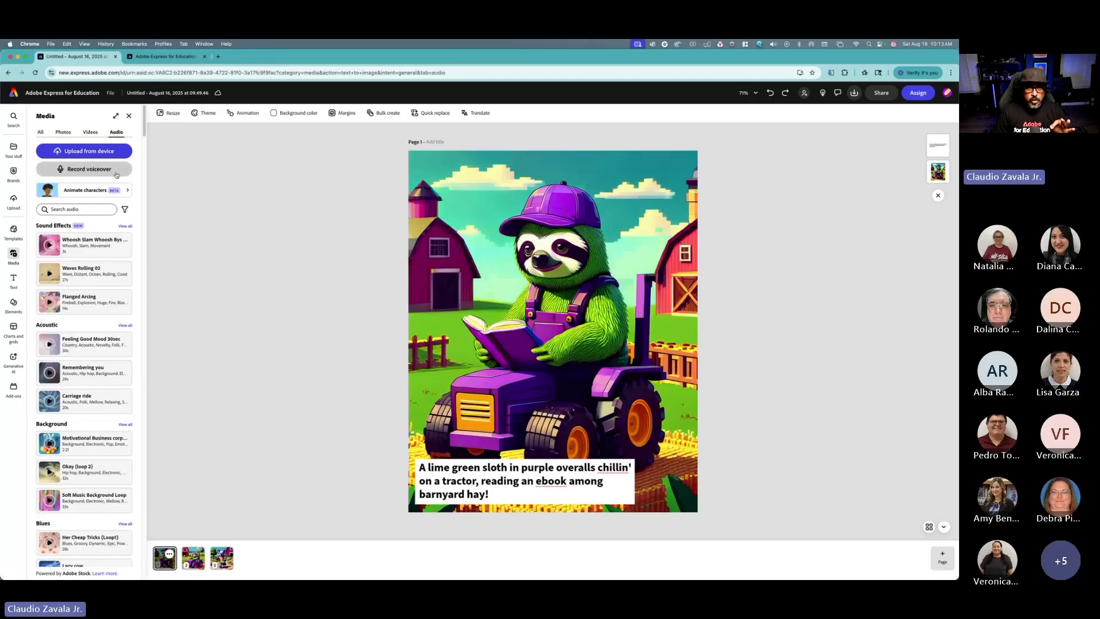
left_click(89, 169)
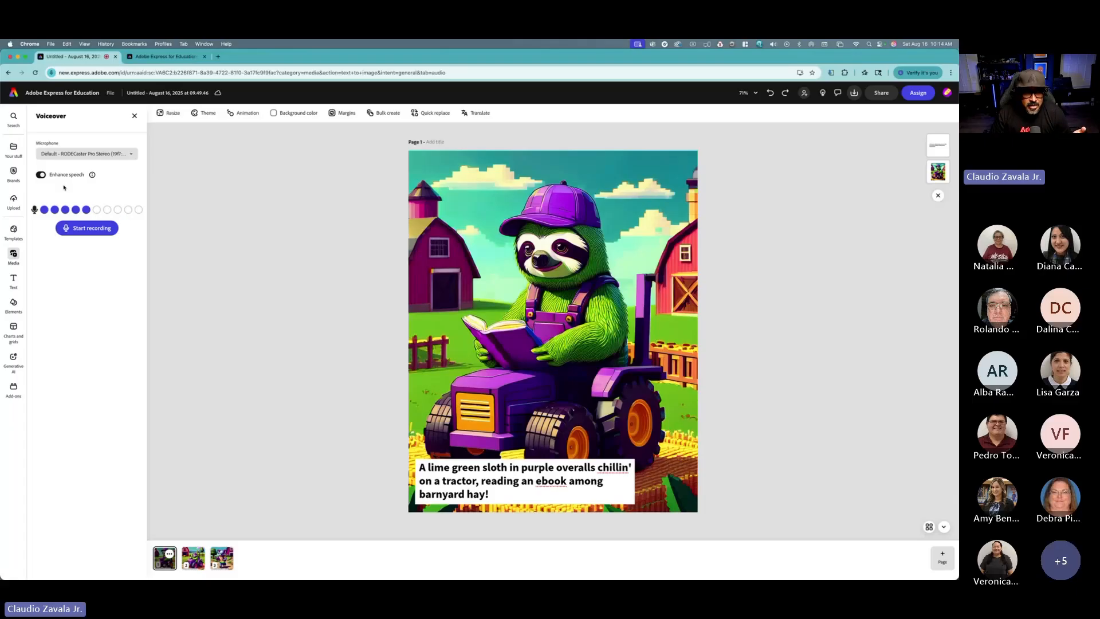
left_click(90, 231)
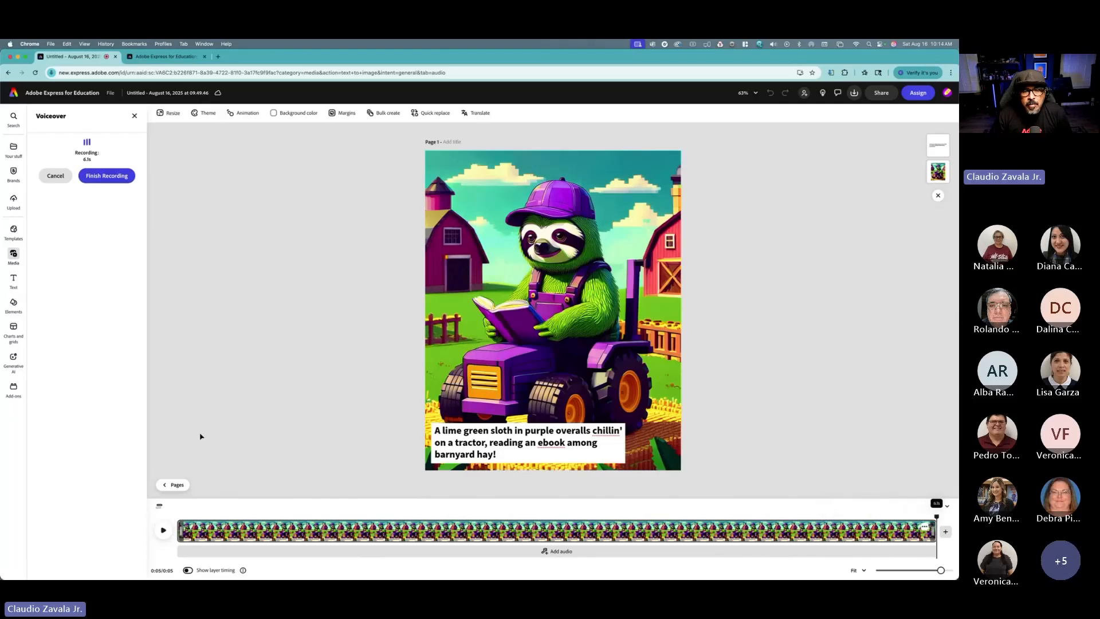
left_click(102, 178)
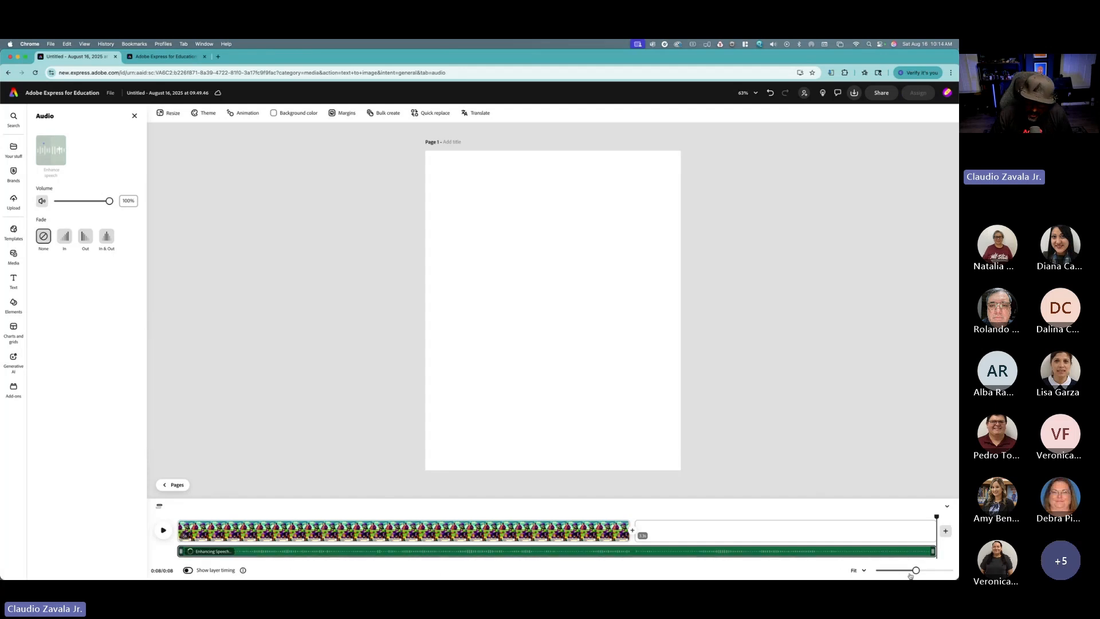
Step: Extend page 1's timeline duration to match the voiceover, about 8 seconds, and delete the blank clip after it
left_click_drag(915, 572, 902, 571)
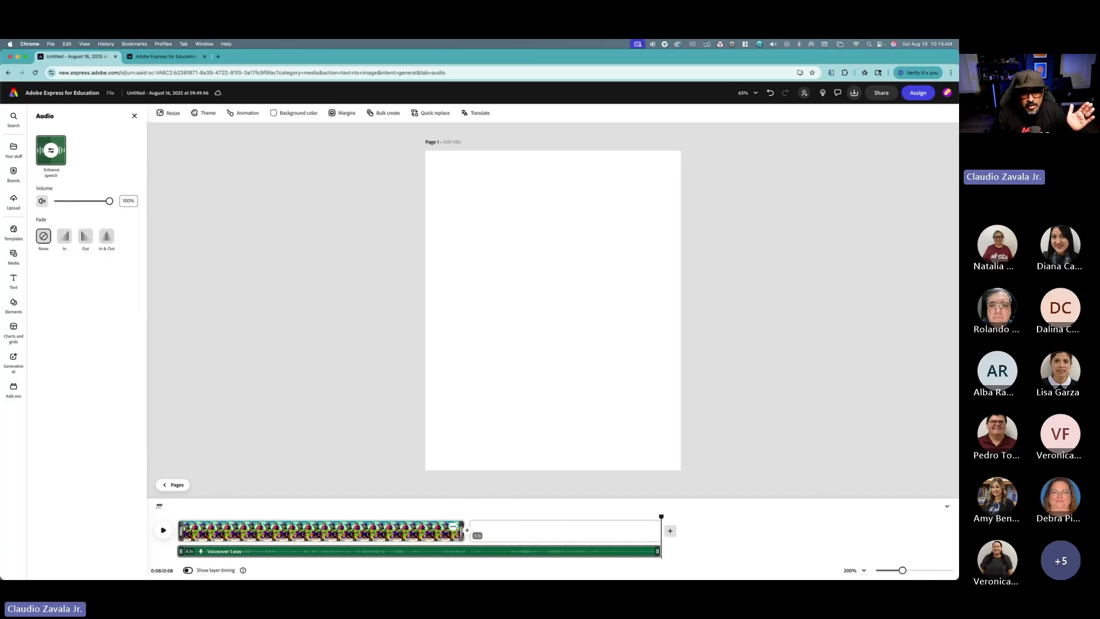
left_click_drag(461, 537, 657, 531)
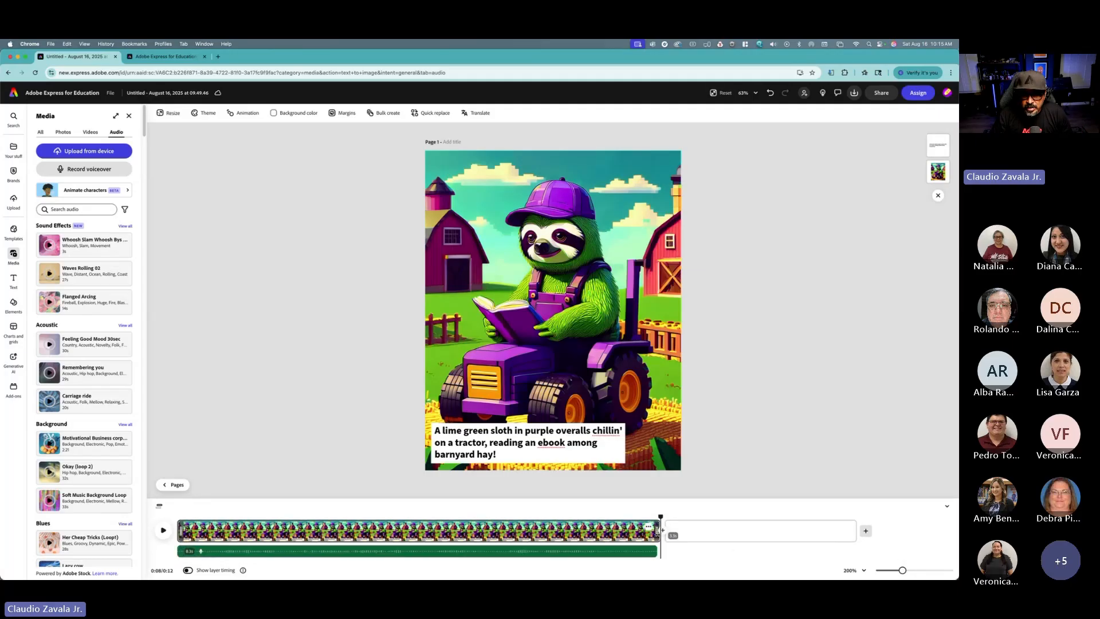
left_click(836, 529)
left_click(844, 527)
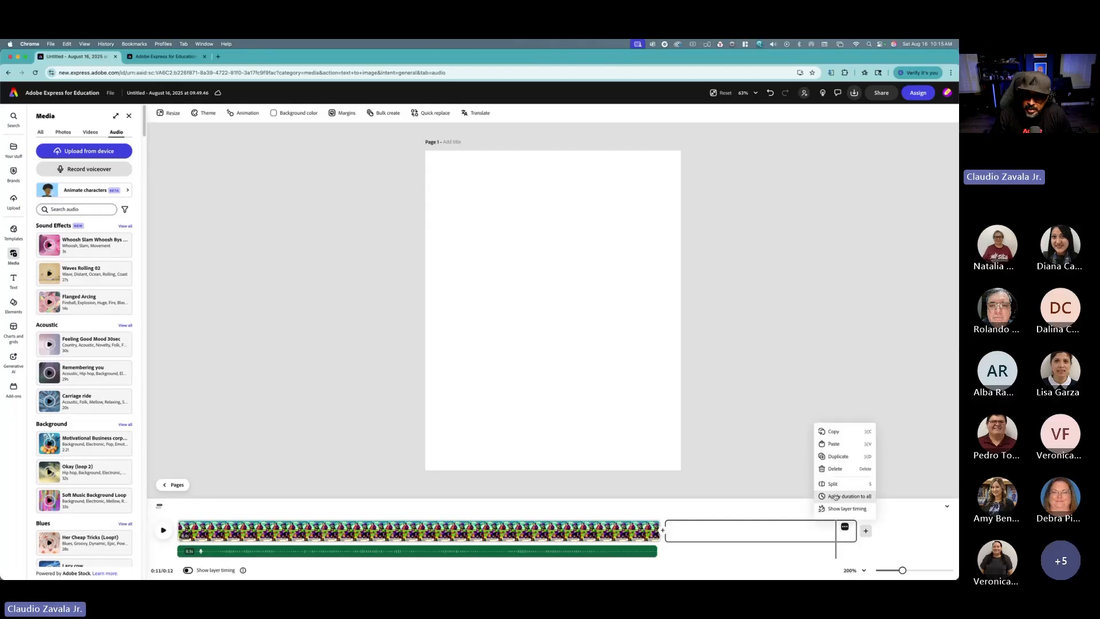
left_click(837, 470)
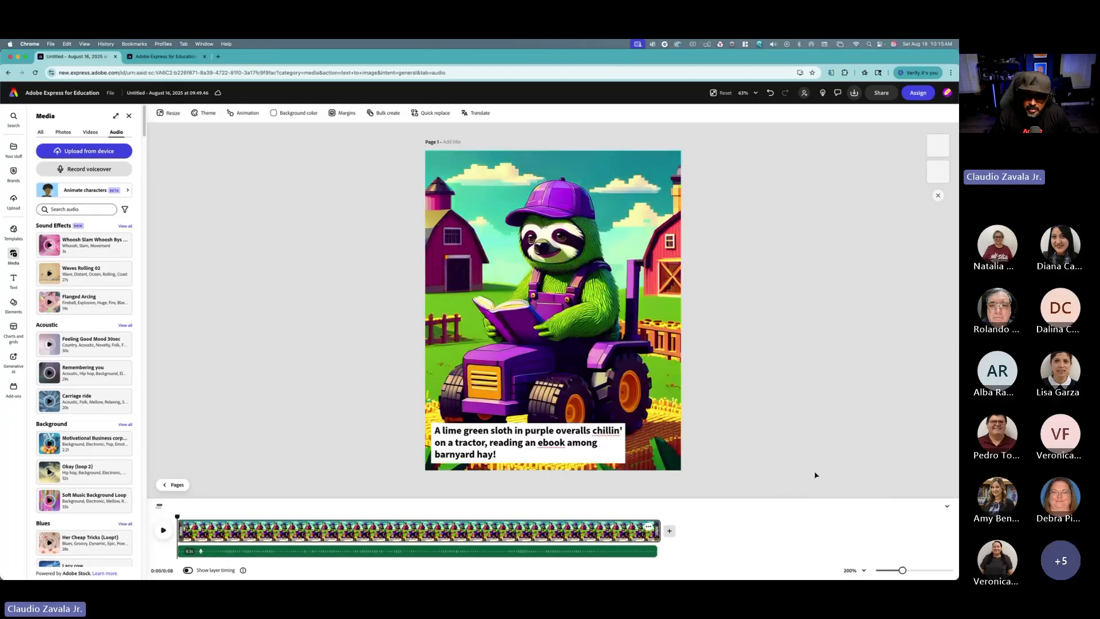
Step: Play back page 1 with its voiceover, then return to the pages view
left_click(164, 530)
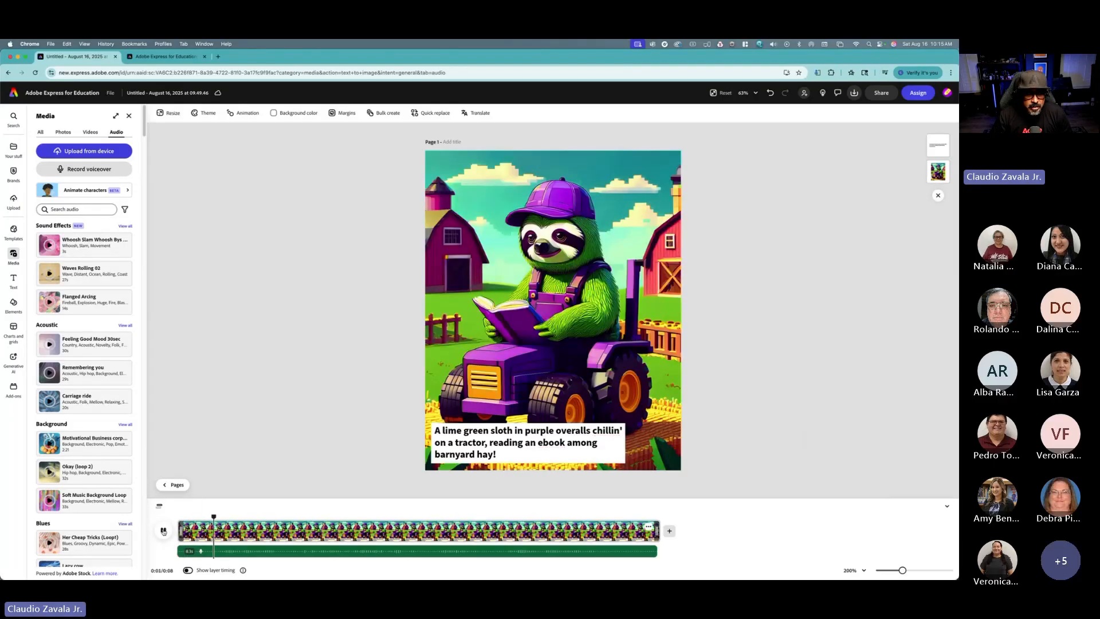
key("XF86AudioRaiseVolume")
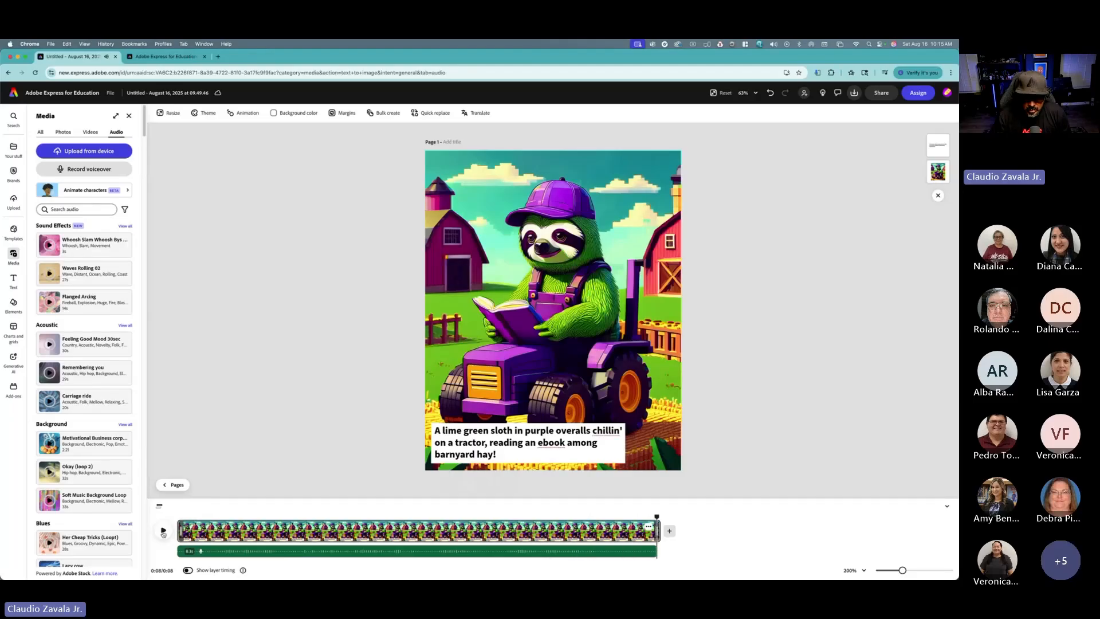
left_click(173, 485)
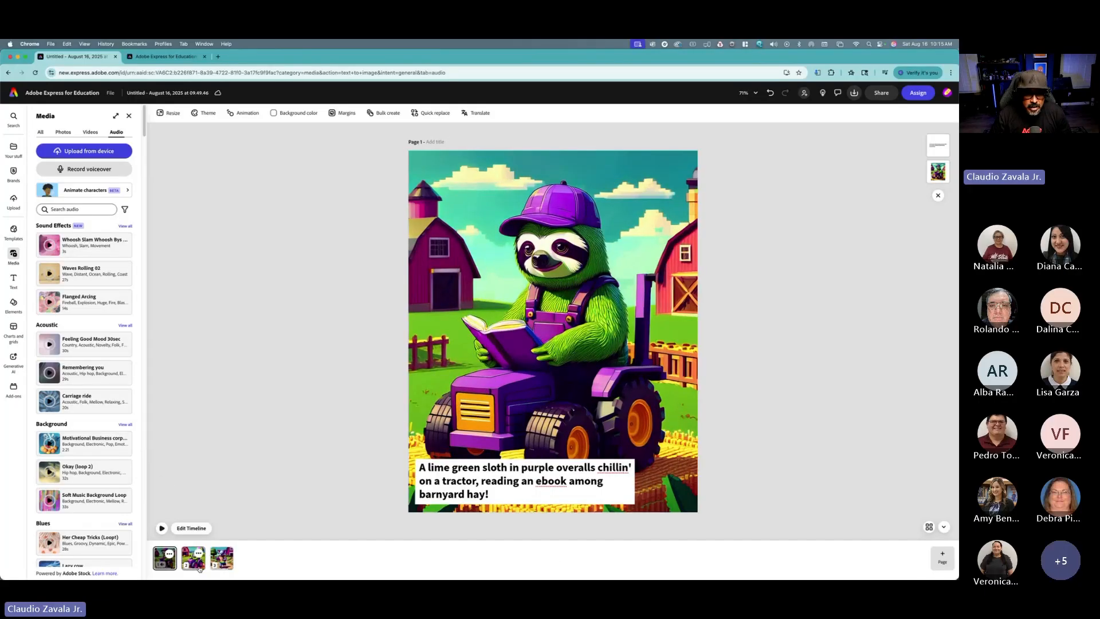
Step: Record an audio voiceover for page 2, the sloth asleep on the tractor
left_click(193, 565)
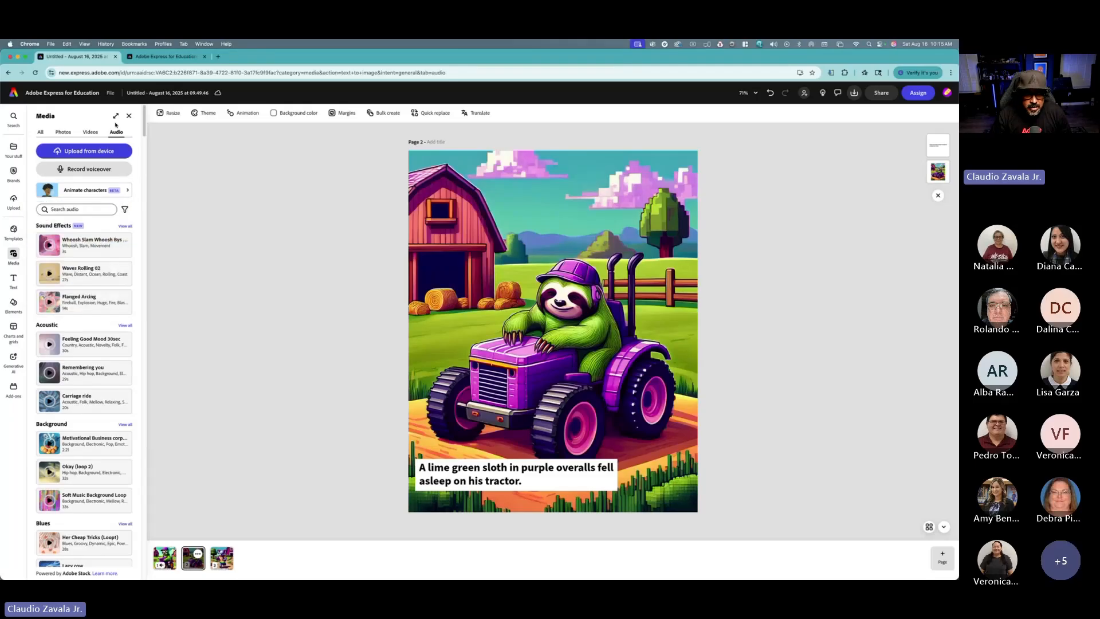
left_click(106, 172)
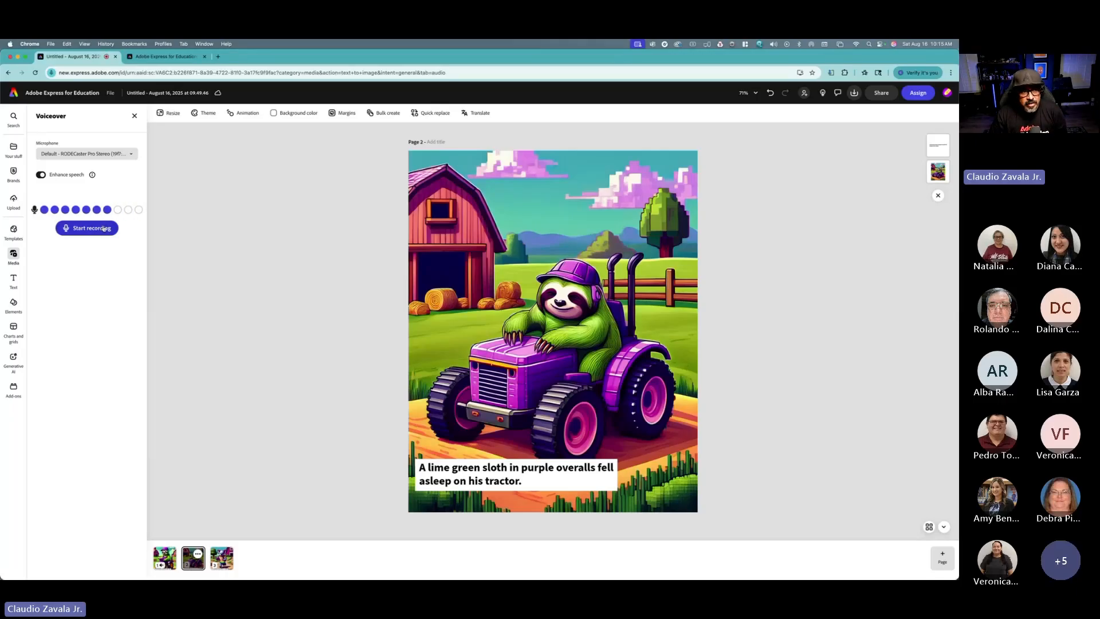
left_click(104, 228)
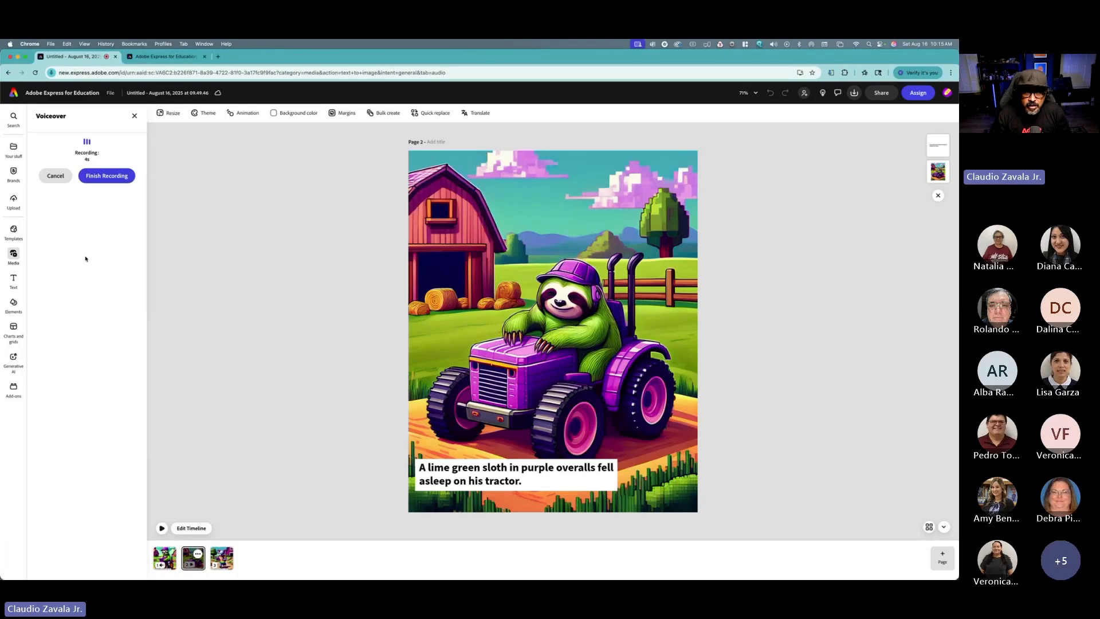
left_click(103, 176)
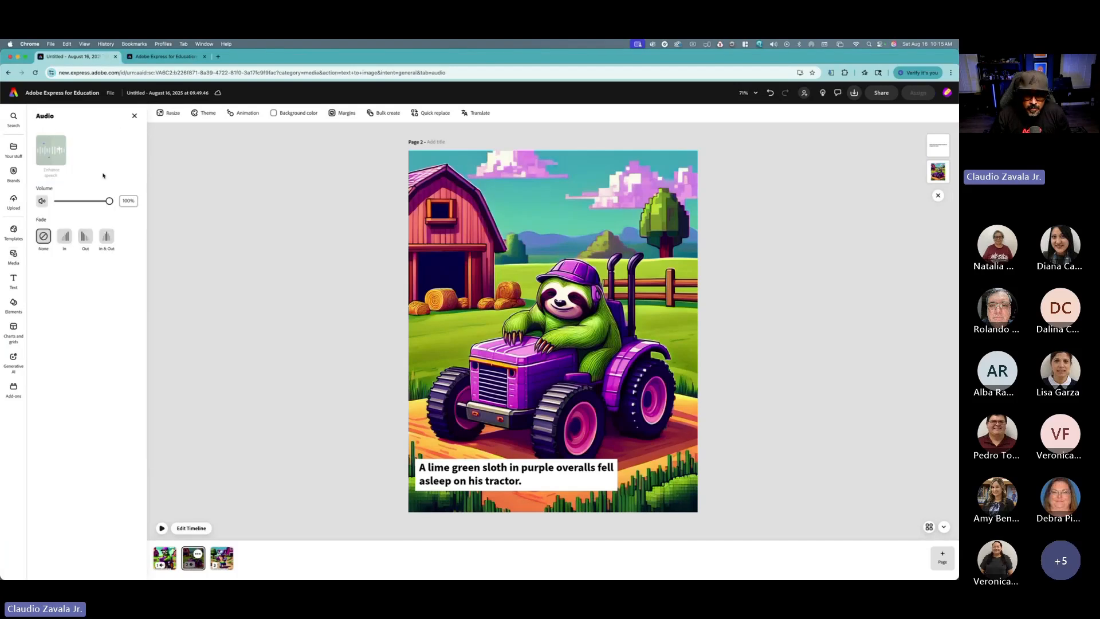
Step: Play back page 2 with its voiceover in the timeline, then return to the pages view
left_click(191, 528)
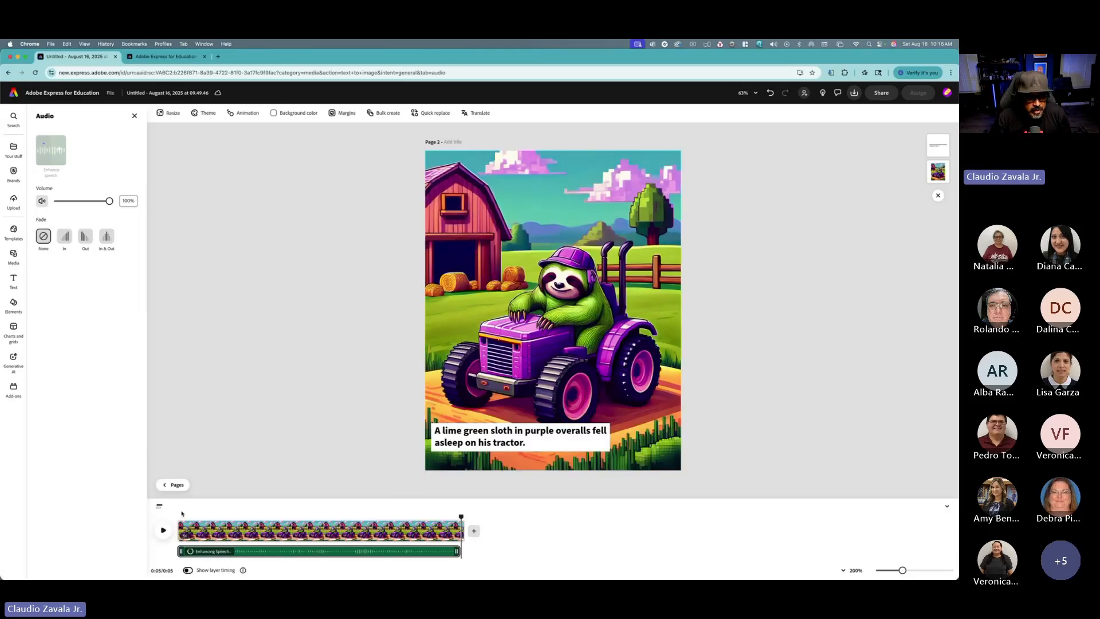
left_click_drag(459, 514, 172, 523)
left_click(163, 537)
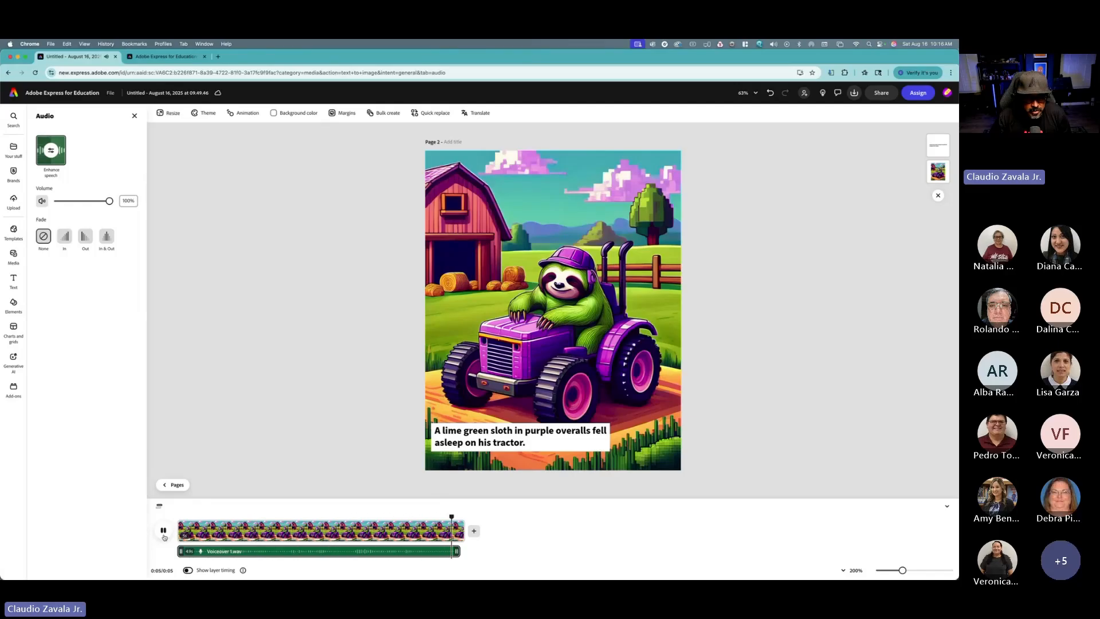
left_click(171, 485)
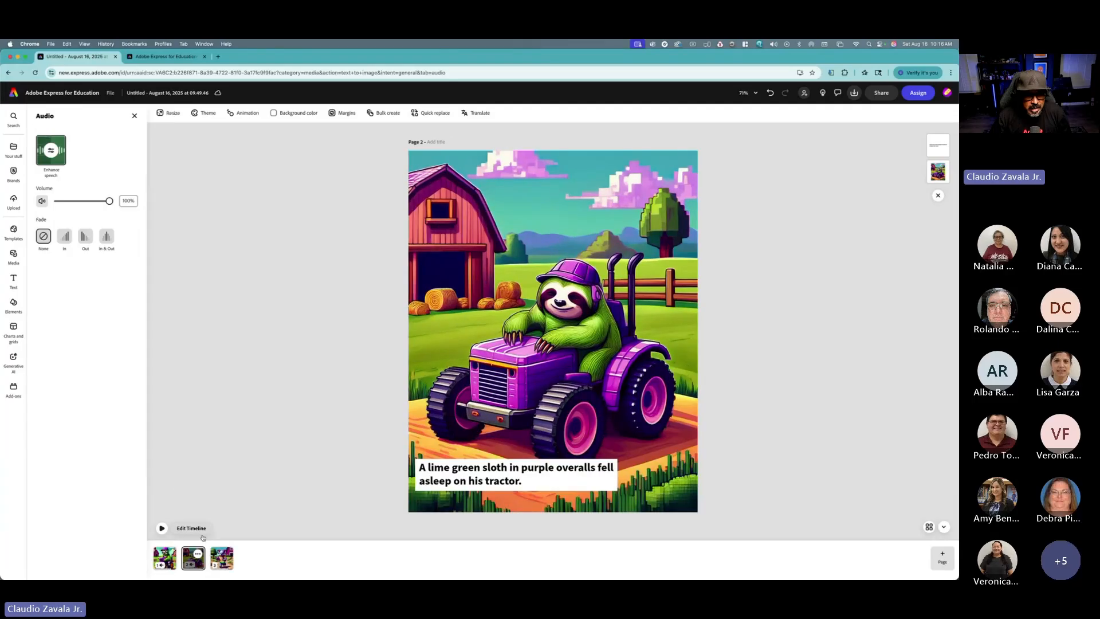
Step: Record an audio voiceover for page 3, the koala design, with its timeline open
left_click(223, 559)
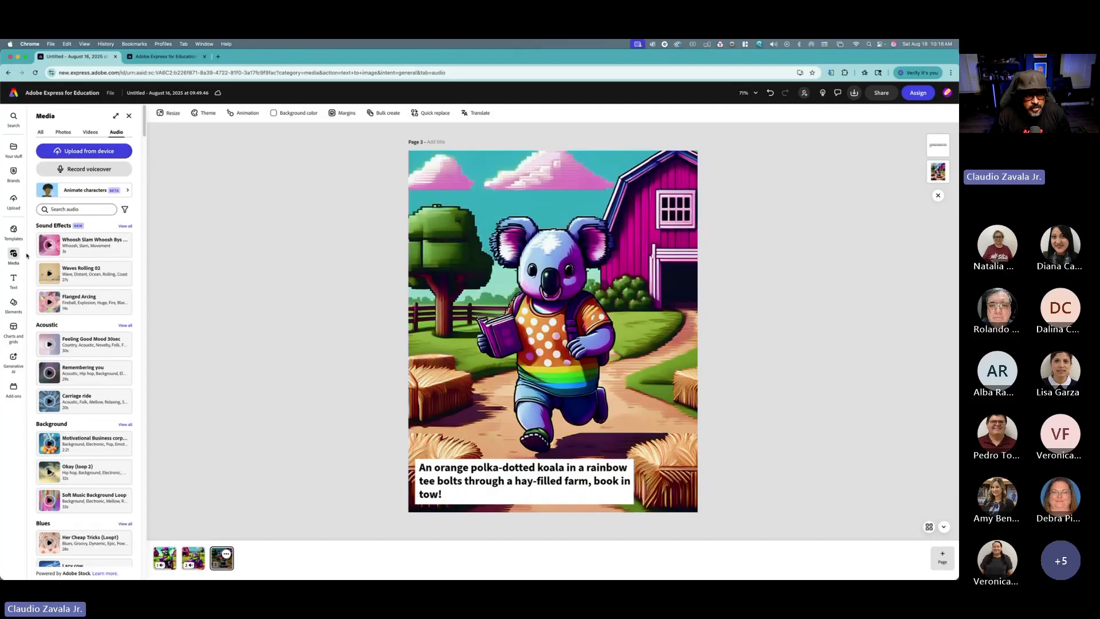
left_click(90, 169)
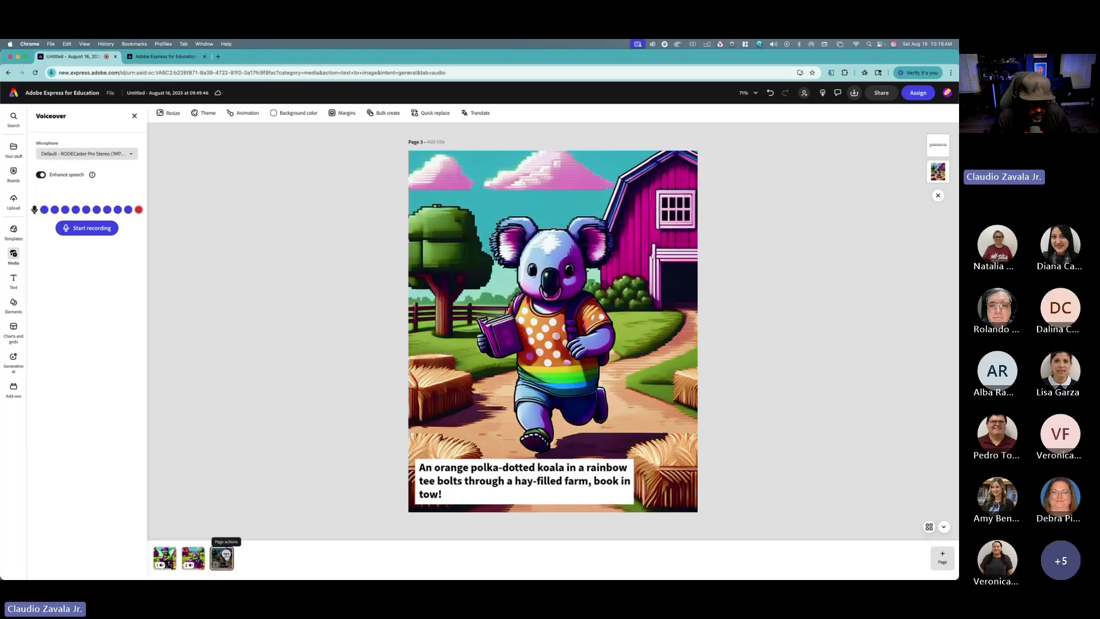
left_click(227, 555)
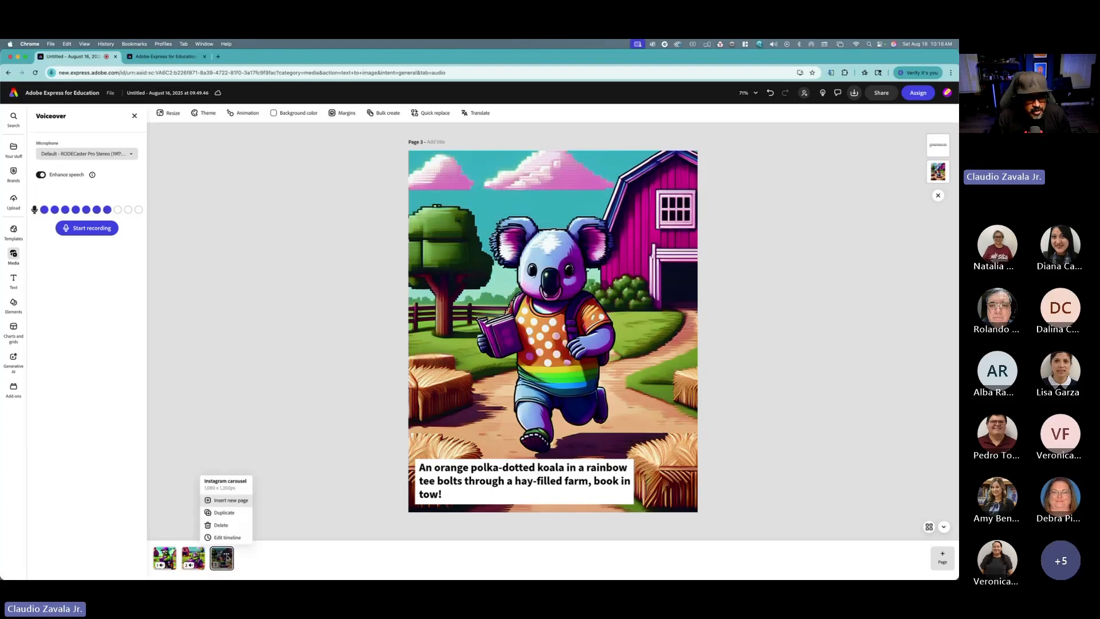
left_click(226, 537)
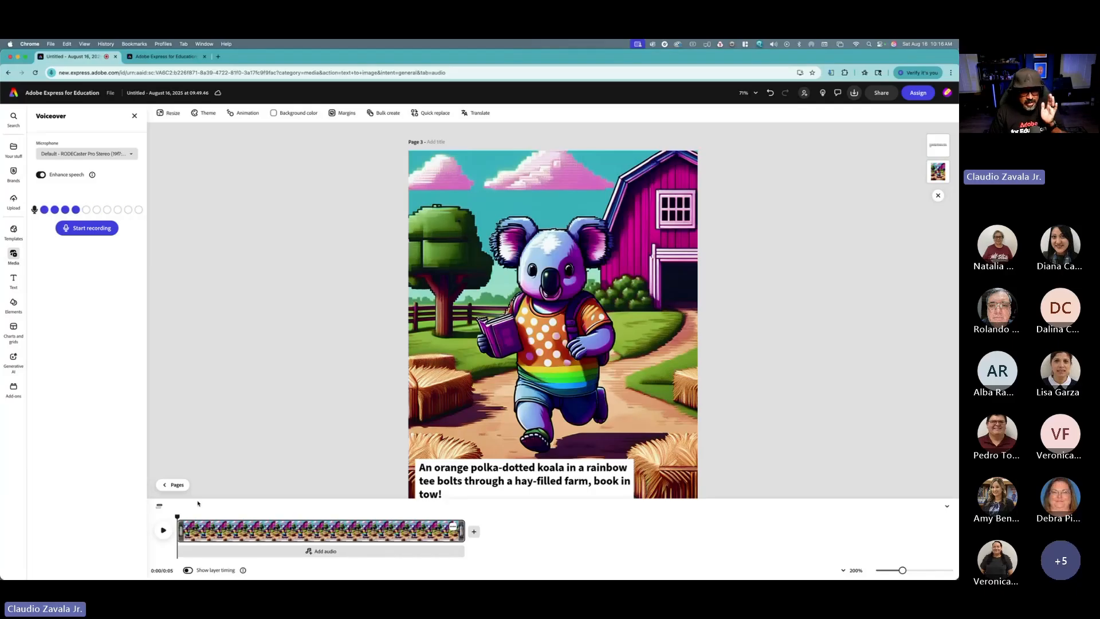
left_click(175, 484)
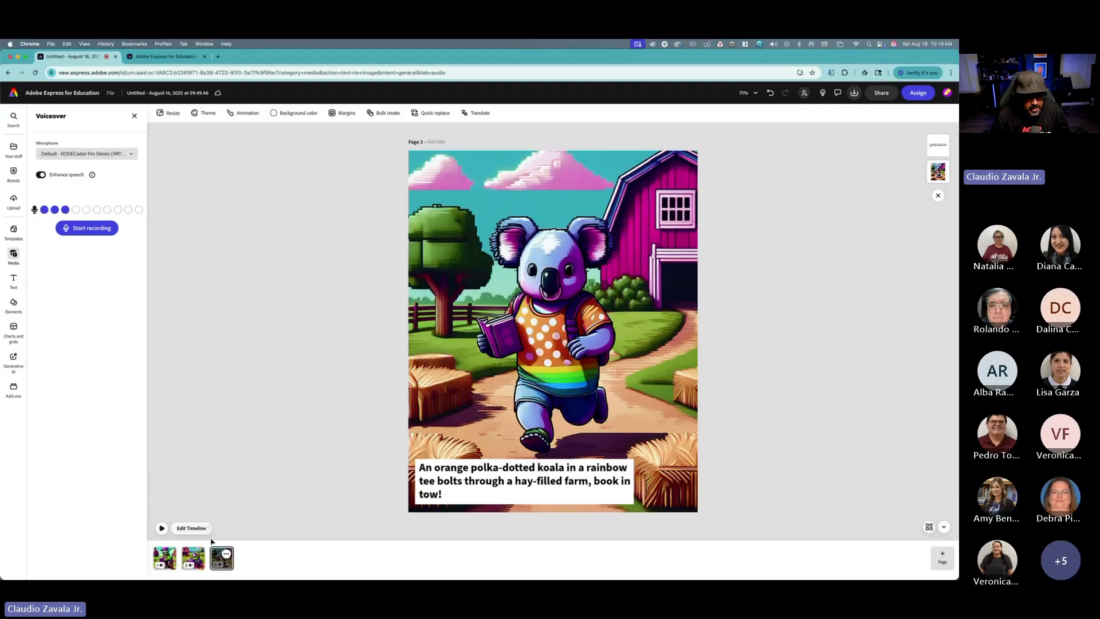
left_click(226, 553)
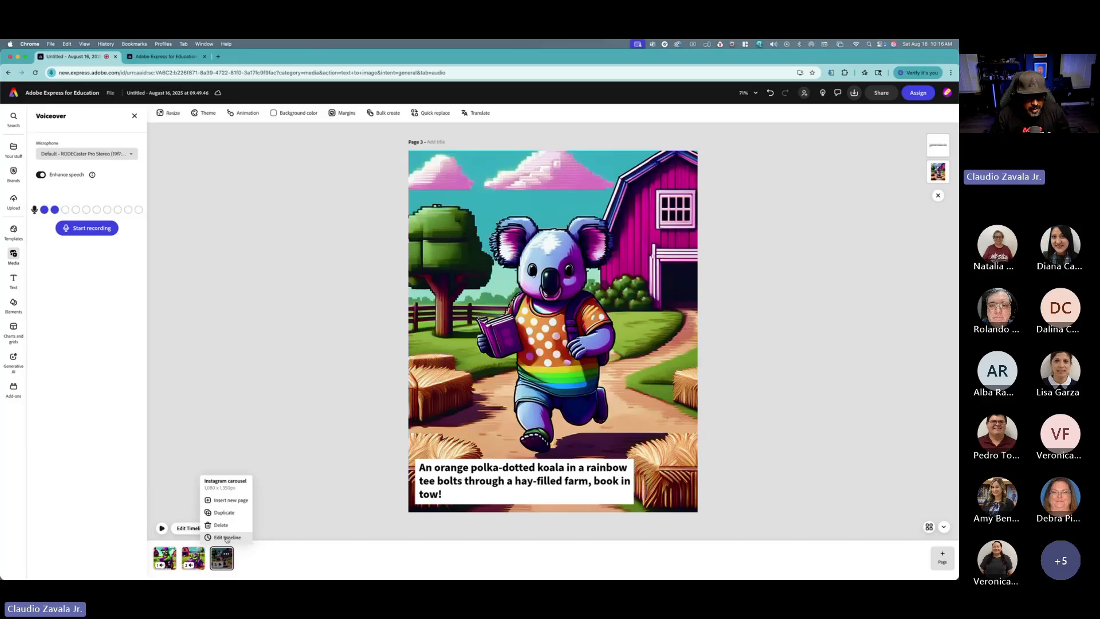
left_click(227, 537)
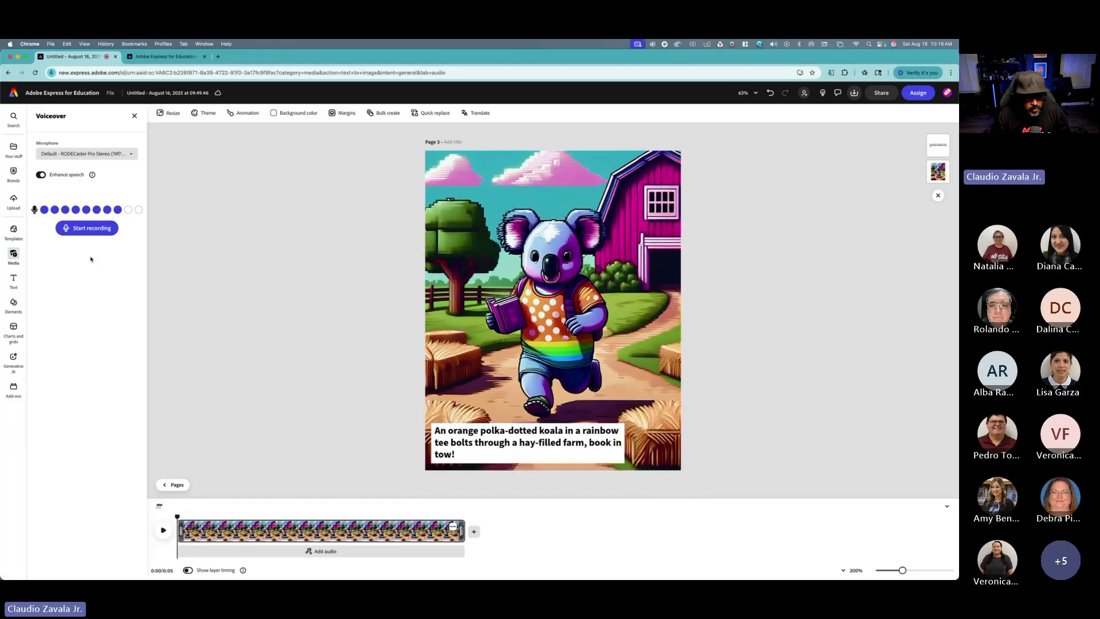
left_click(84, 229)
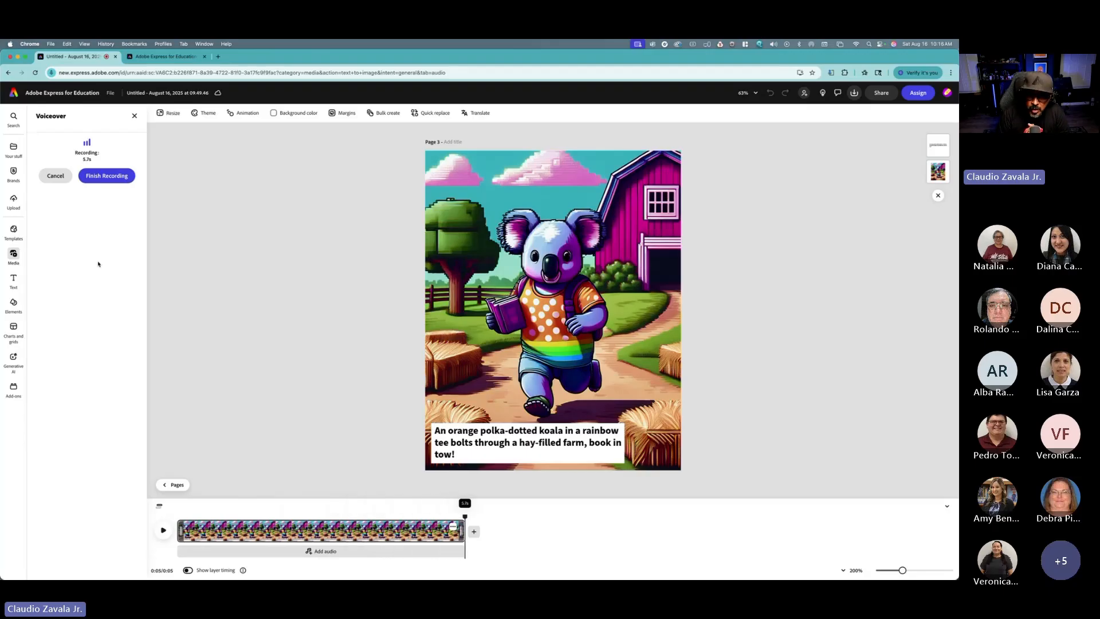
left_click(107, 175)
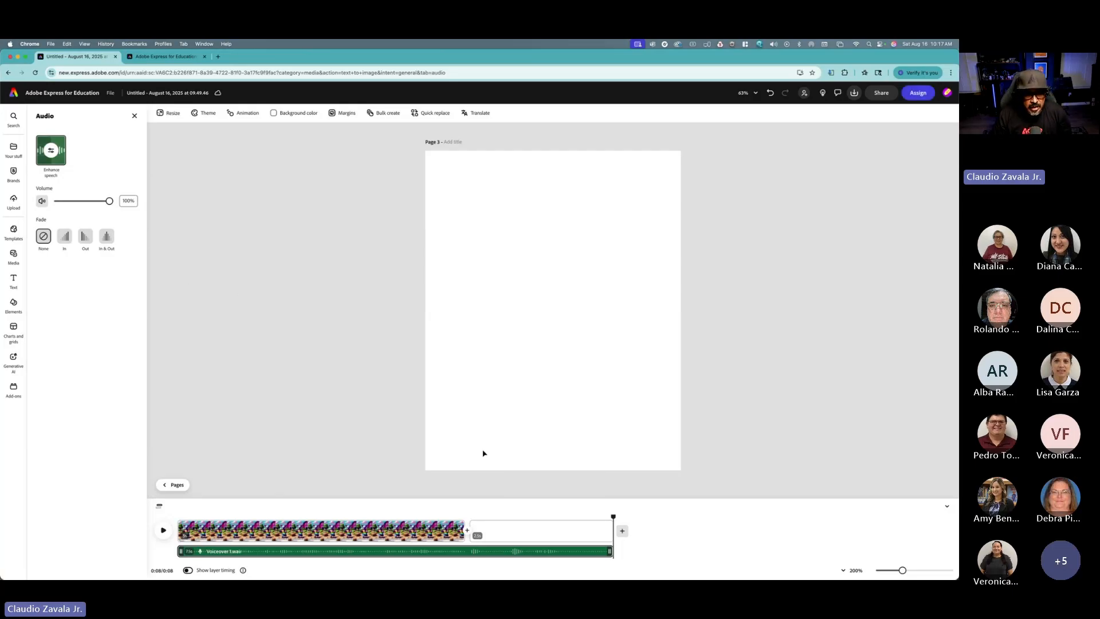
Step: Extend page 3's duration to match the voiceover, about 8 seconds, and delete the blank clip after it
mouse_move(460, 532)
mouse_move(347, 551)
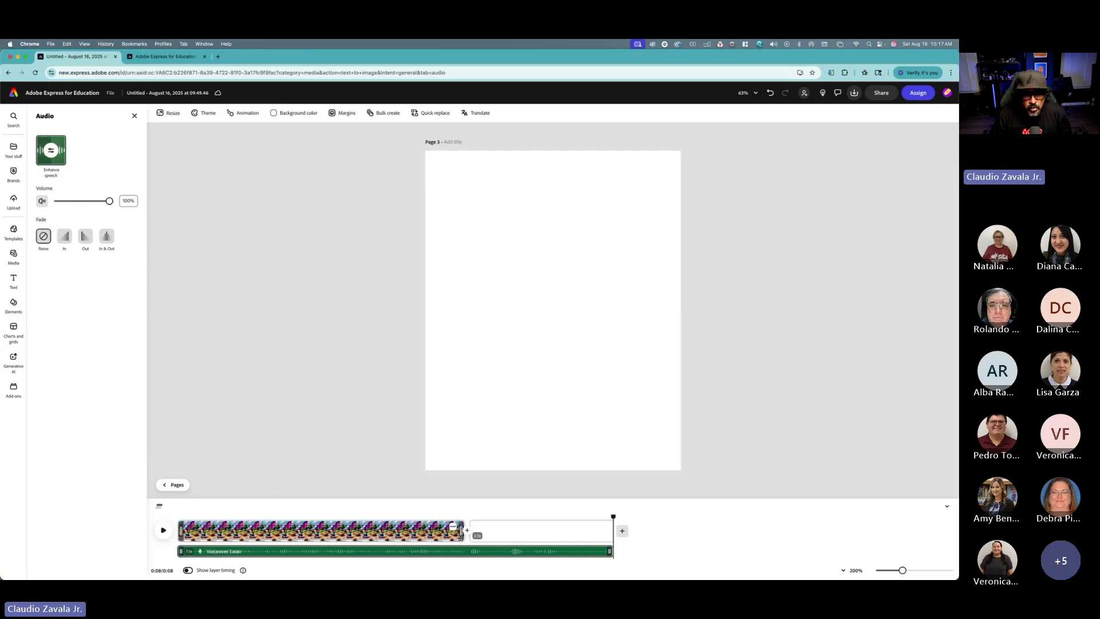
left_click_drag(466, 530, 612, 526)
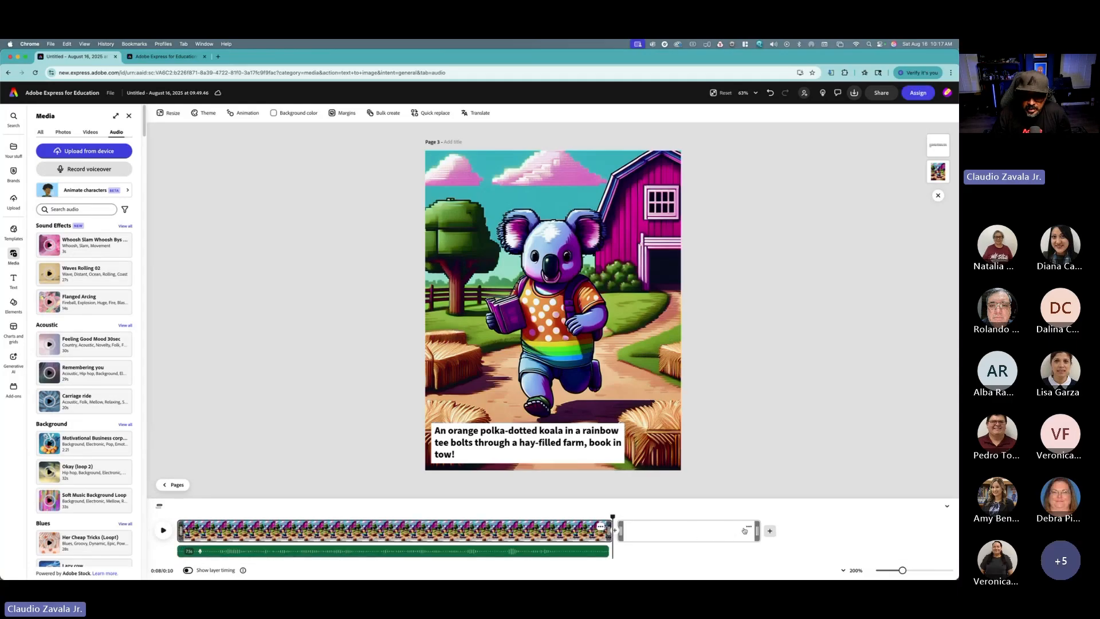
left_click(749, 527)
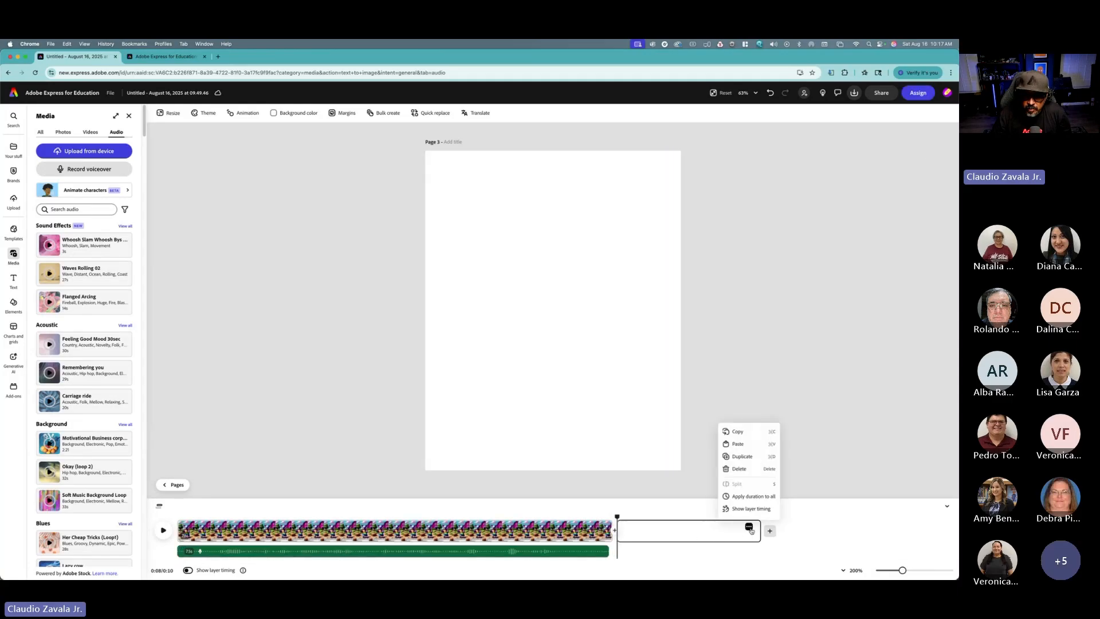
left_click(738, 469)
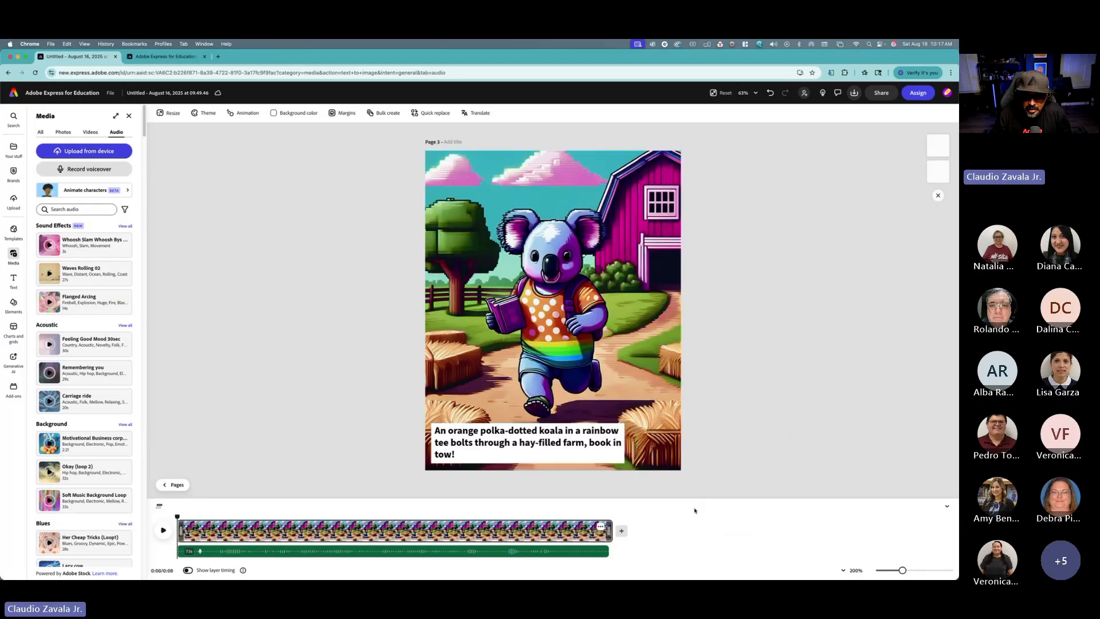
Step: Play back page 3 with its voiceover, then return to the pages view
left_click(166, 533)
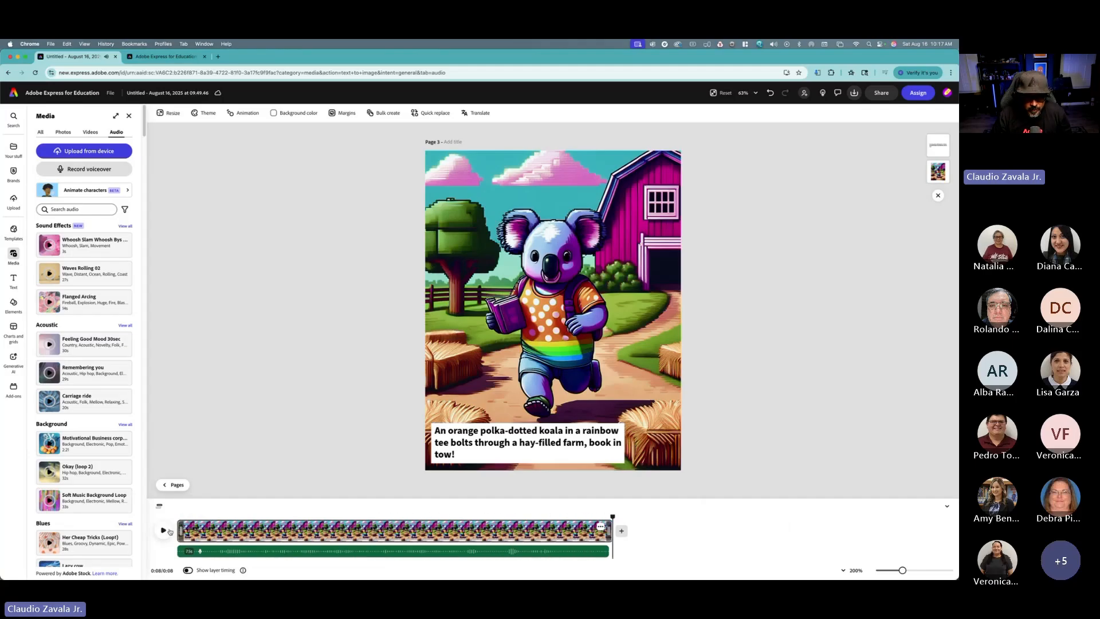
left_click(176, 487)
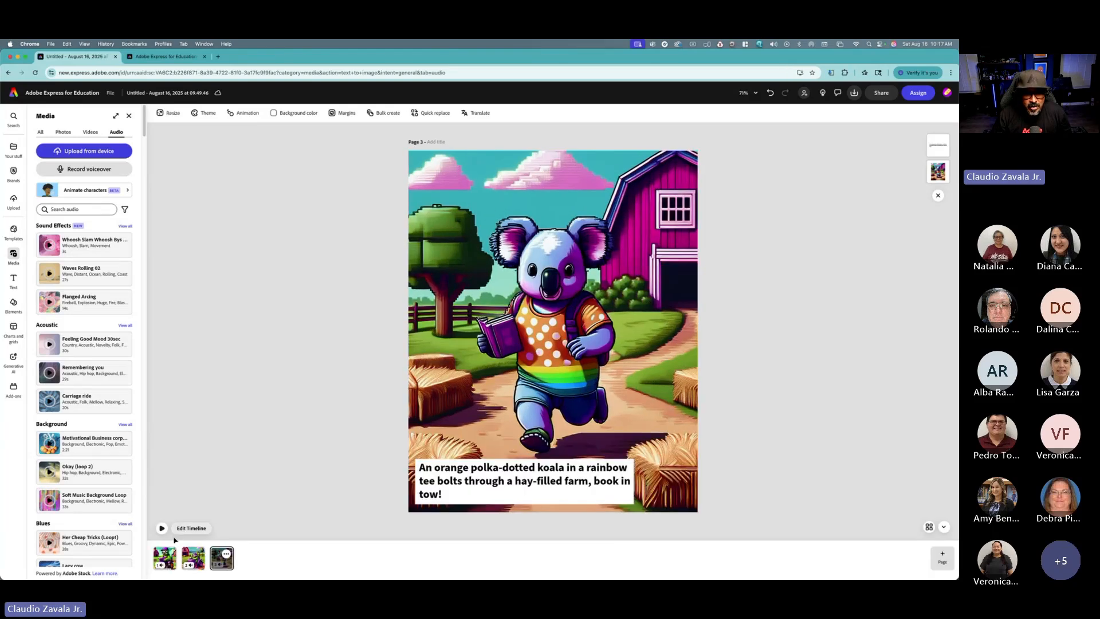
Step: Open page 1's timeline, rewind to the start, and search the audio library for farm
left_click(166, 554)
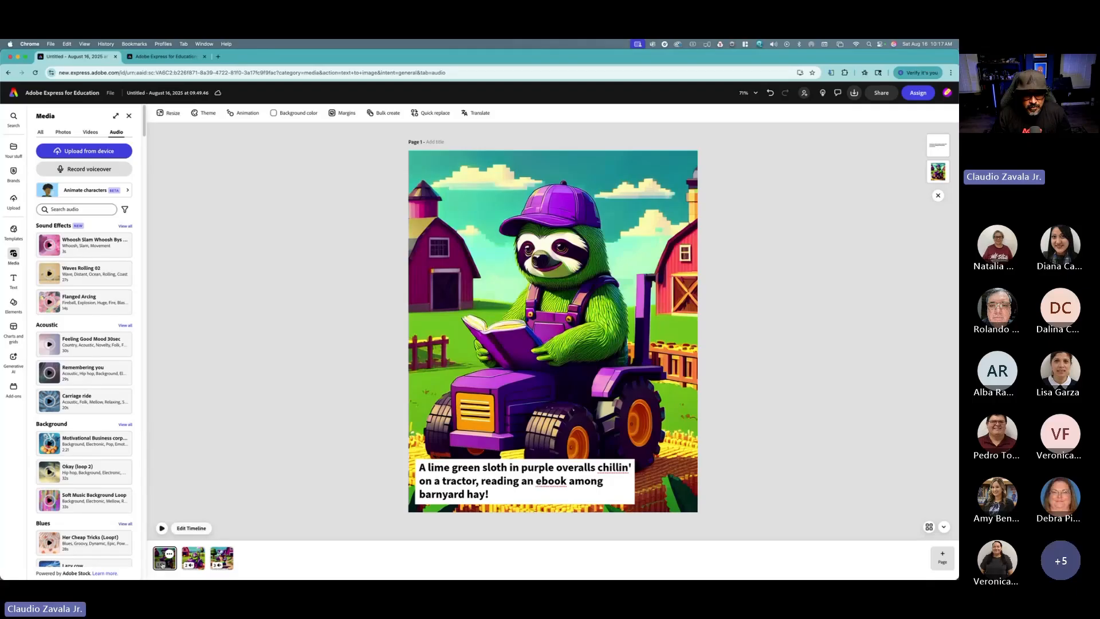
left_click(191, 528)
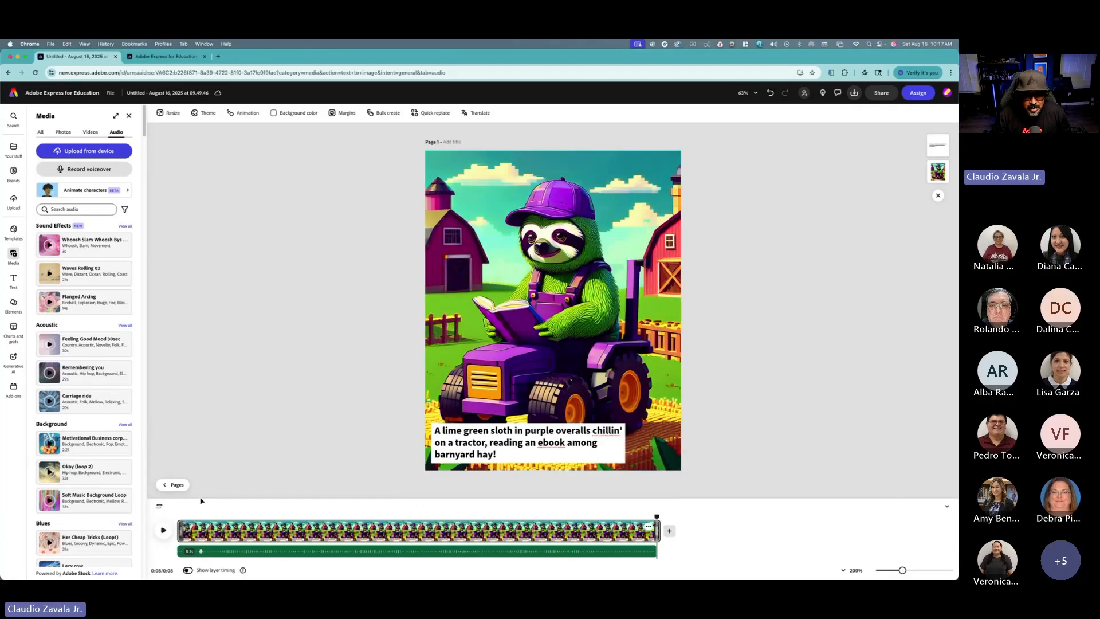
left_click_drag(657, 517, 177, 516)
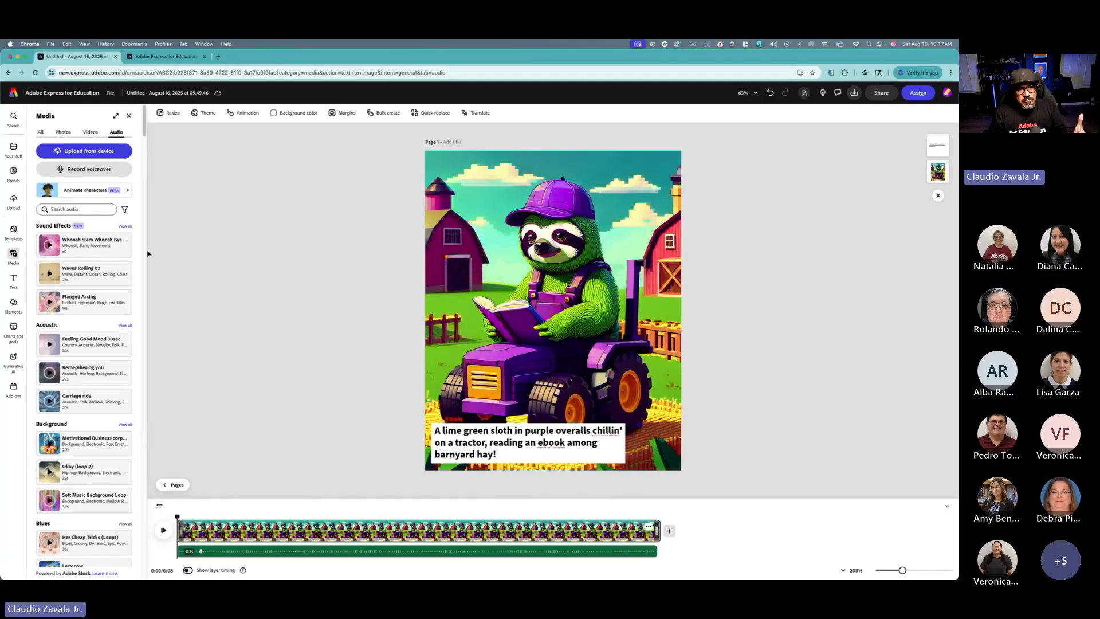
left_click(86, 208)
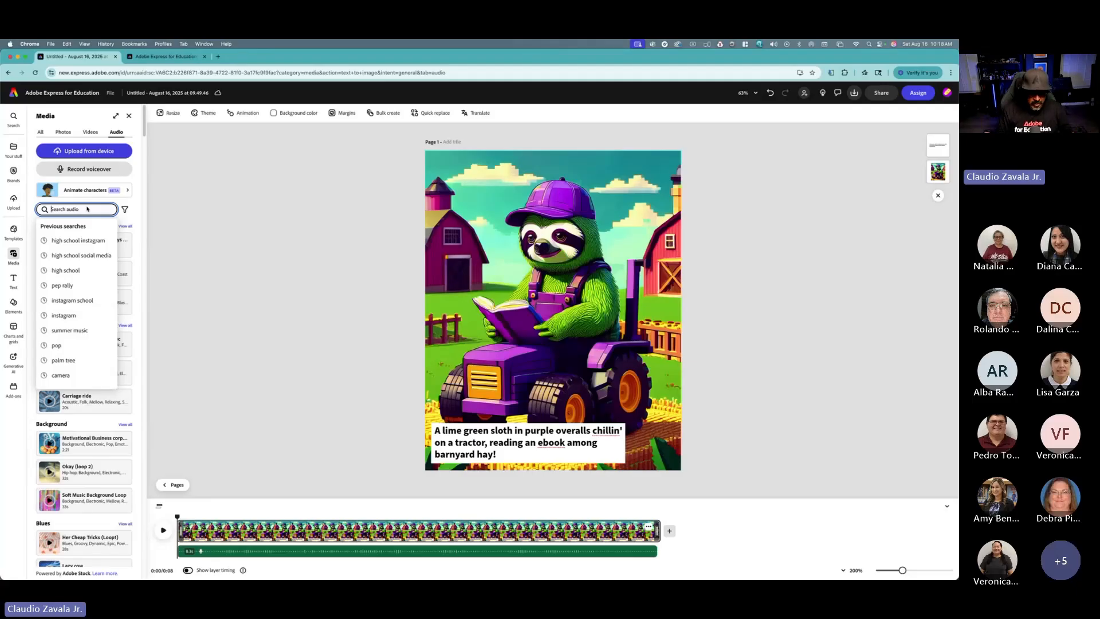
type("farm")
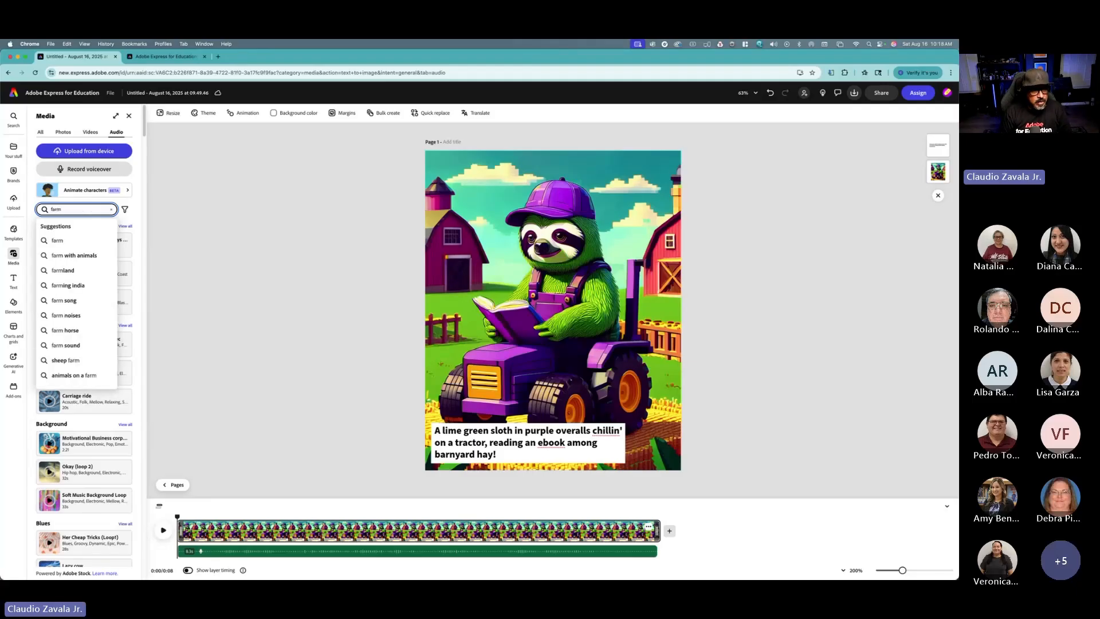
key("Return")
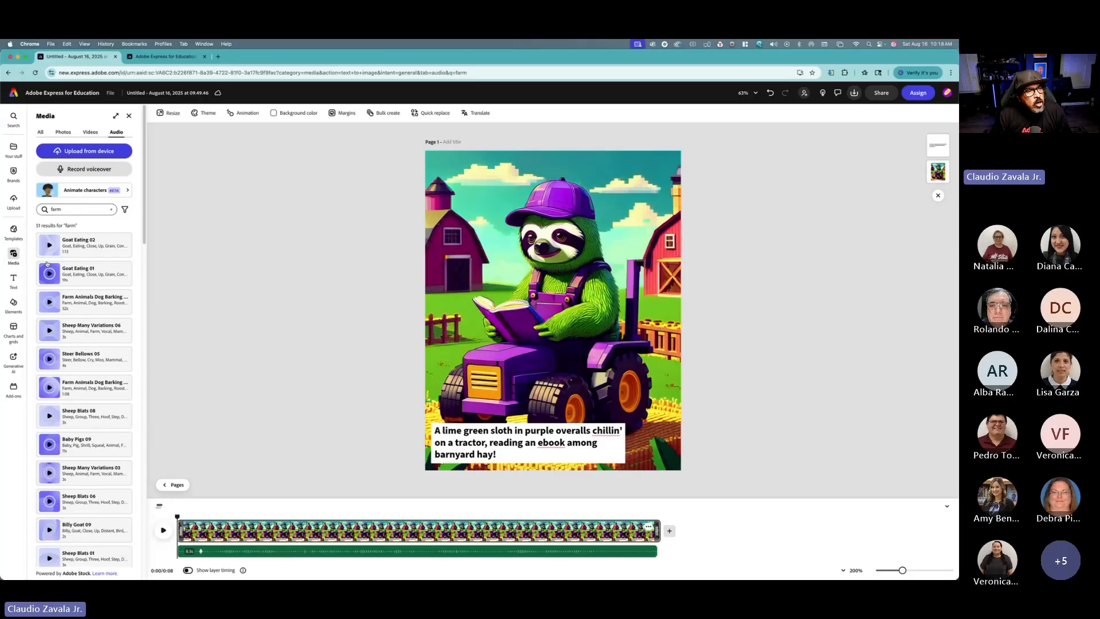
Step: Preview farm sound effects in the audio library, browsing the results and searching for farm animals
left_click(50, 304)
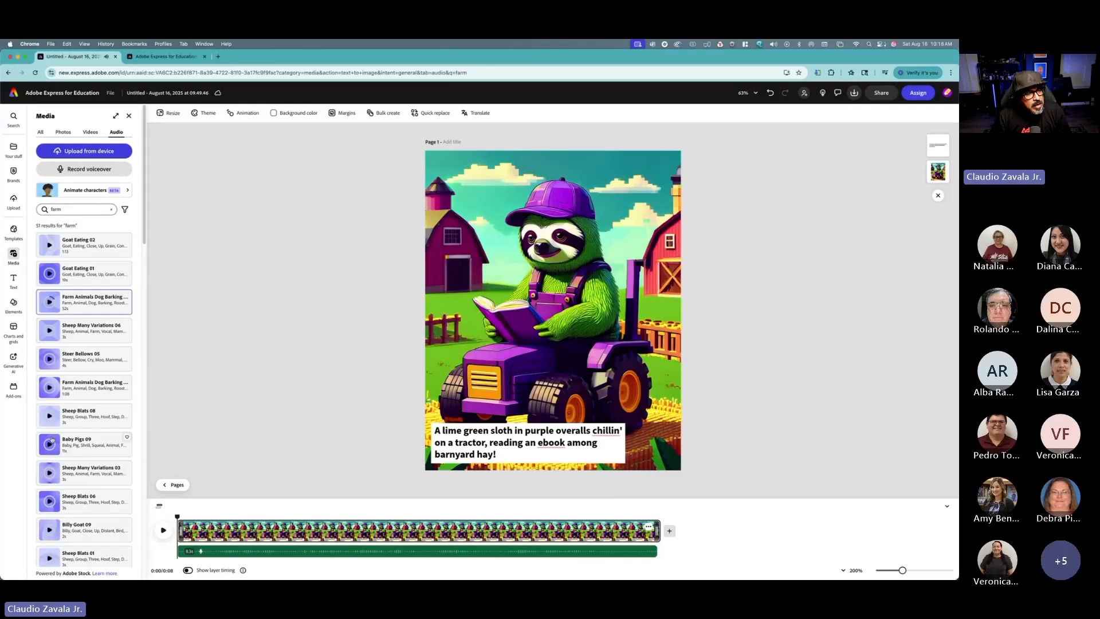
left_click(48, 473)
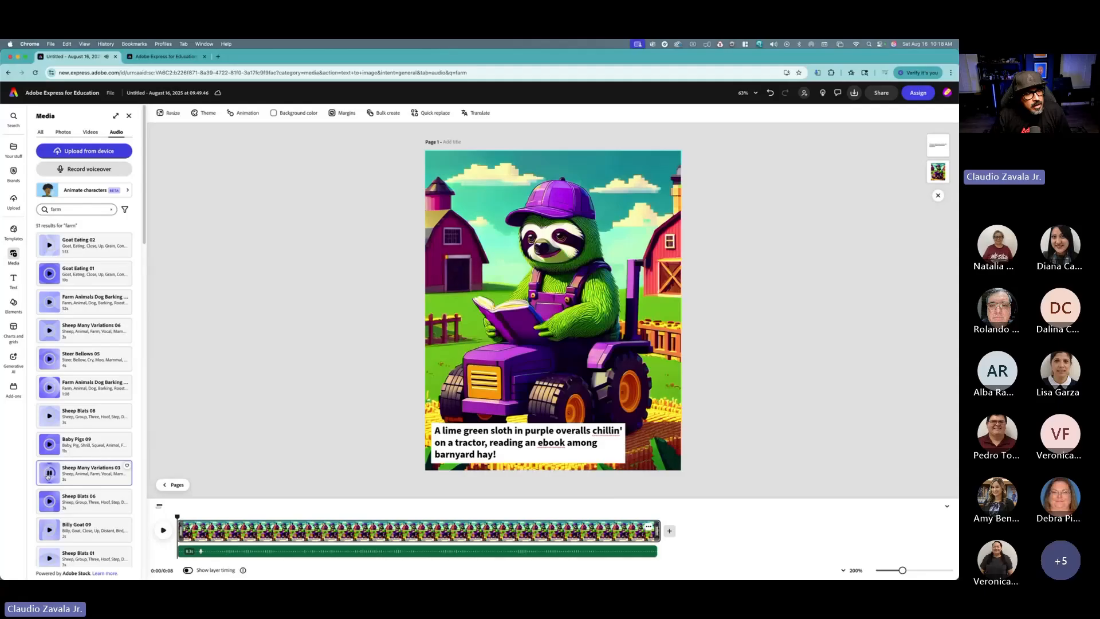
scroll(49, 474, "down", 3)
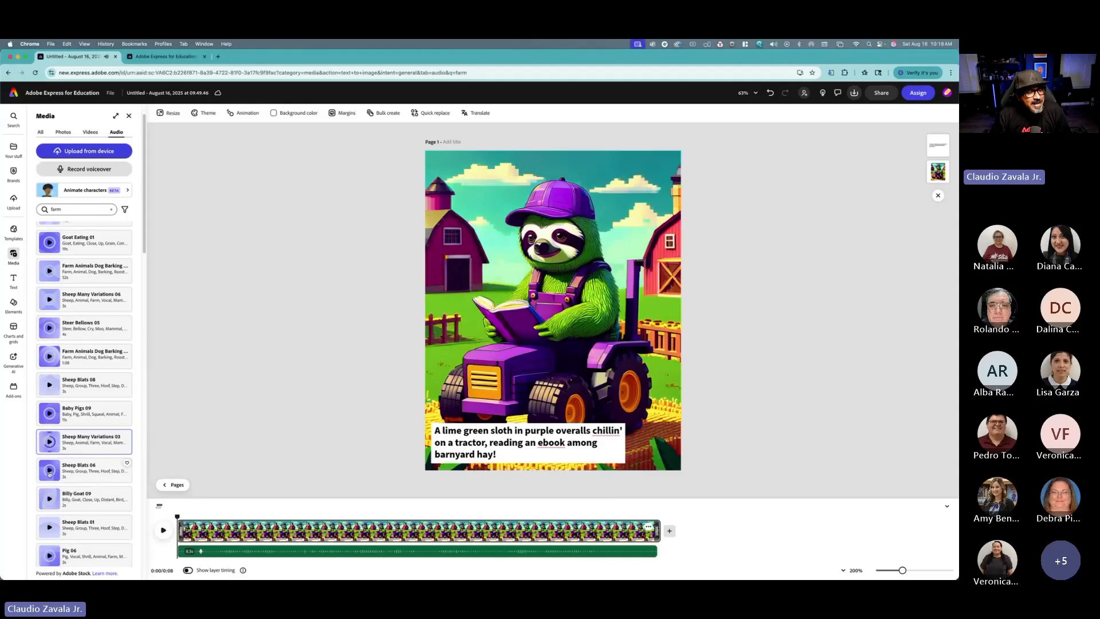
scroll(49, 469, "down", 10)
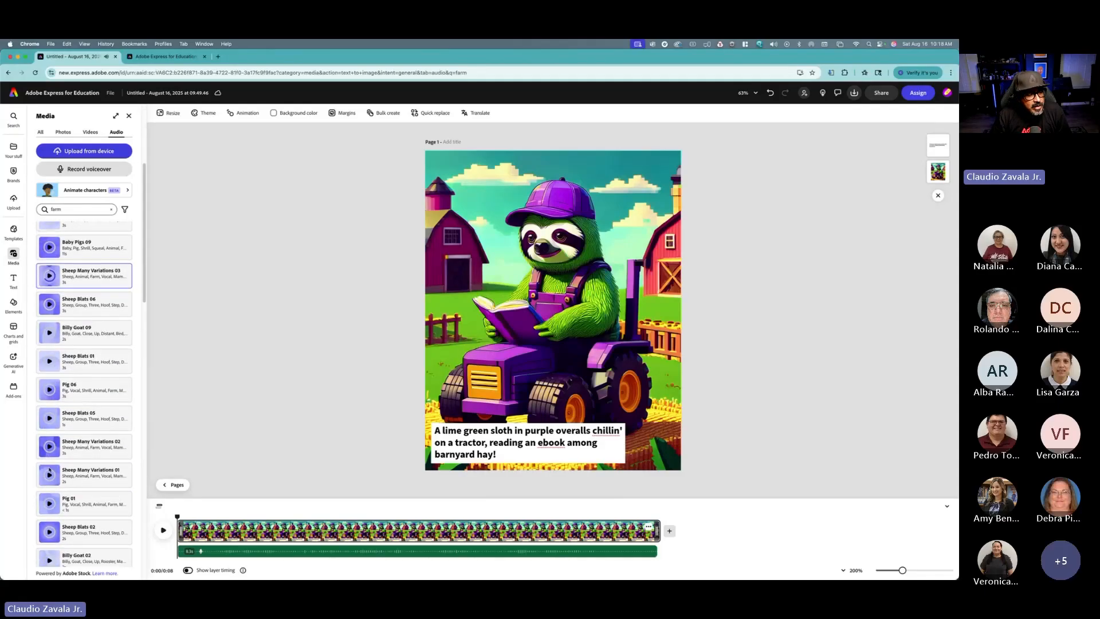
scroll(49, 470, "up", 10)
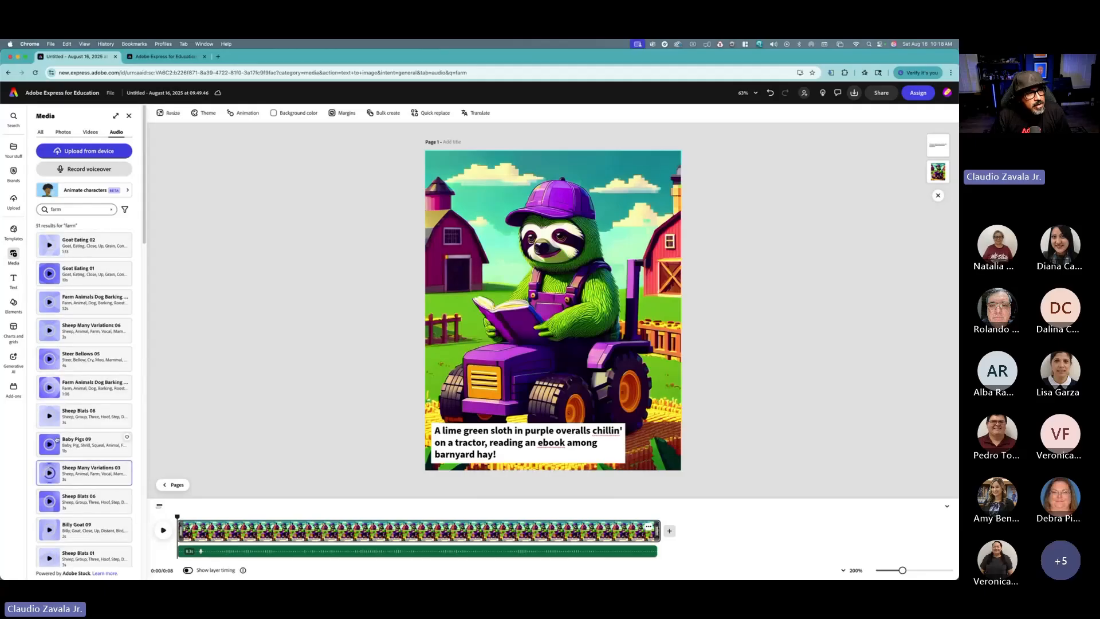
left_click(73, 209)
type("an")
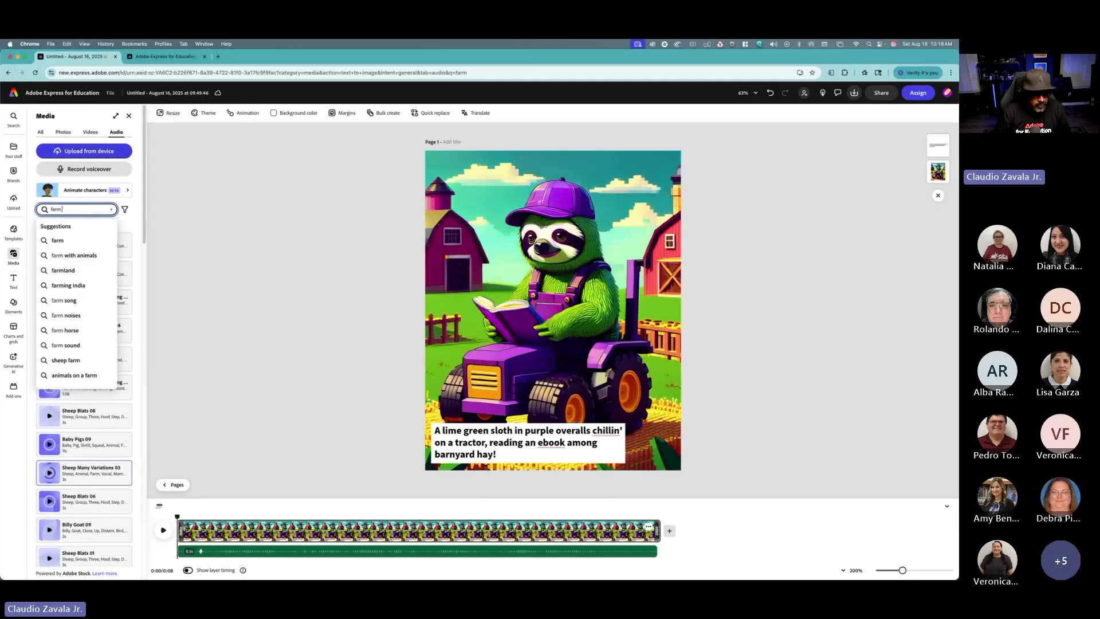
type("imals")
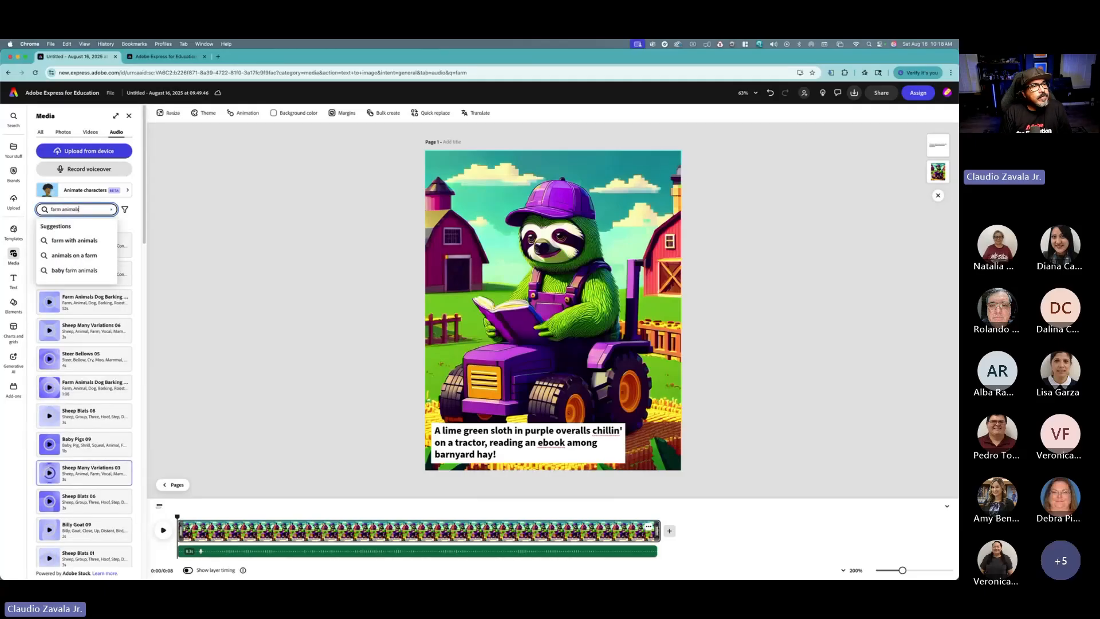
key("Return")
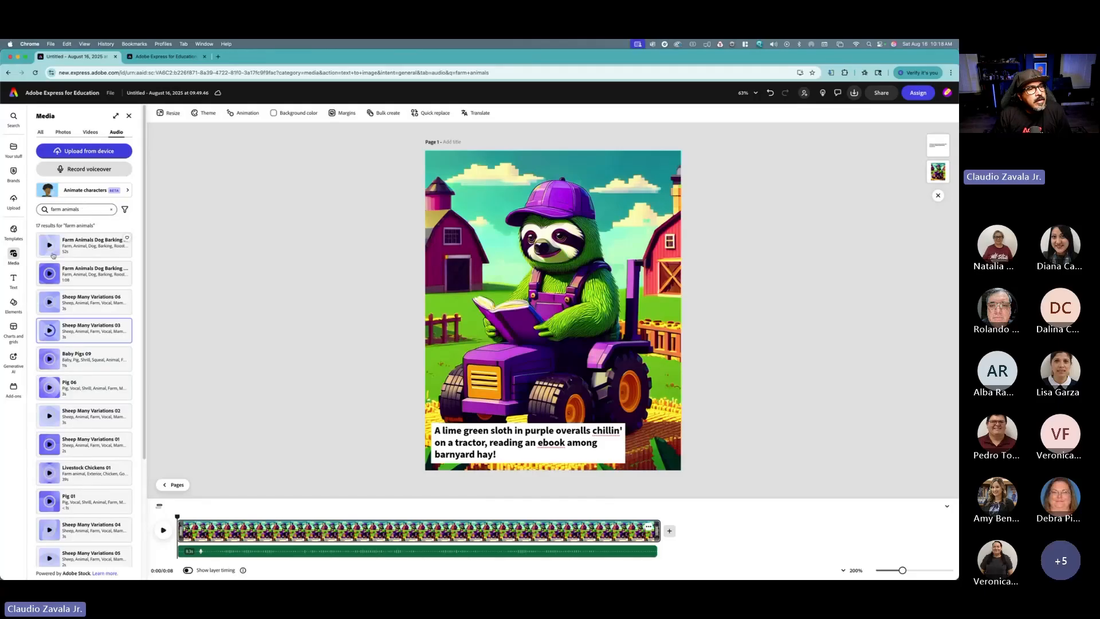
left_click(50, 303)
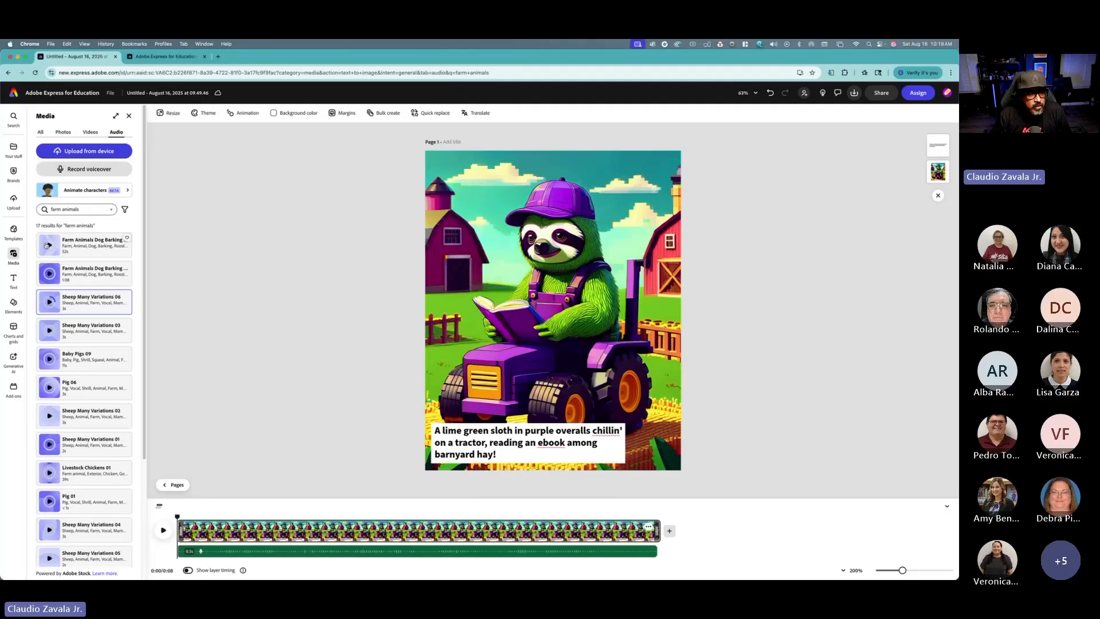
Step: Search the audio library for country and then country music, previewing several tracks
left_click(71, 209)
left_click(54, 208)
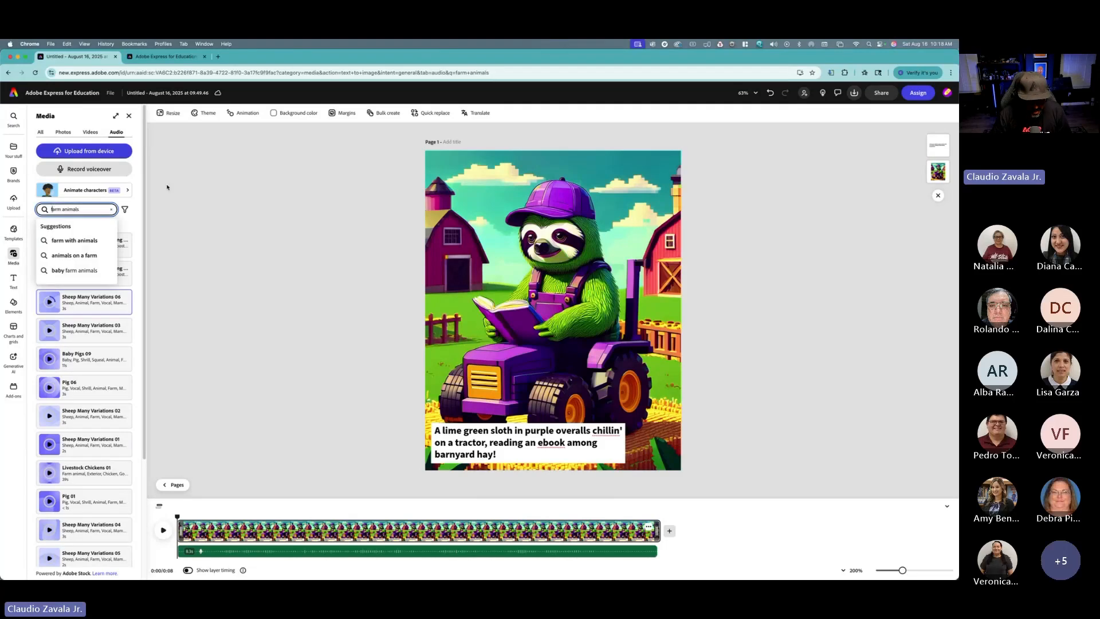
key("super+a")
type("country")
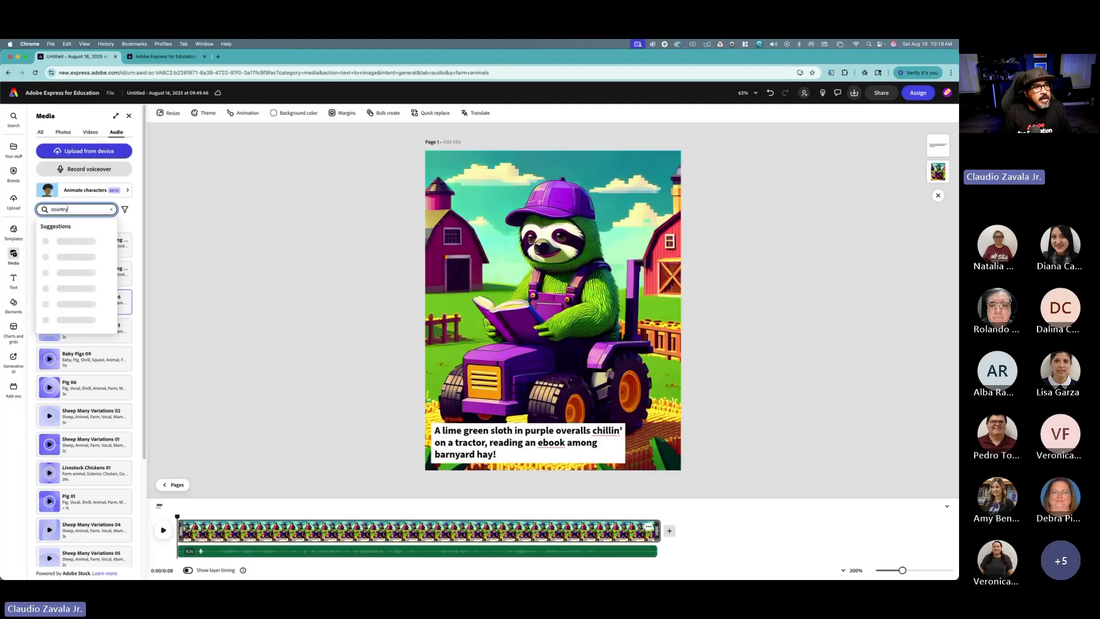
key("Return")
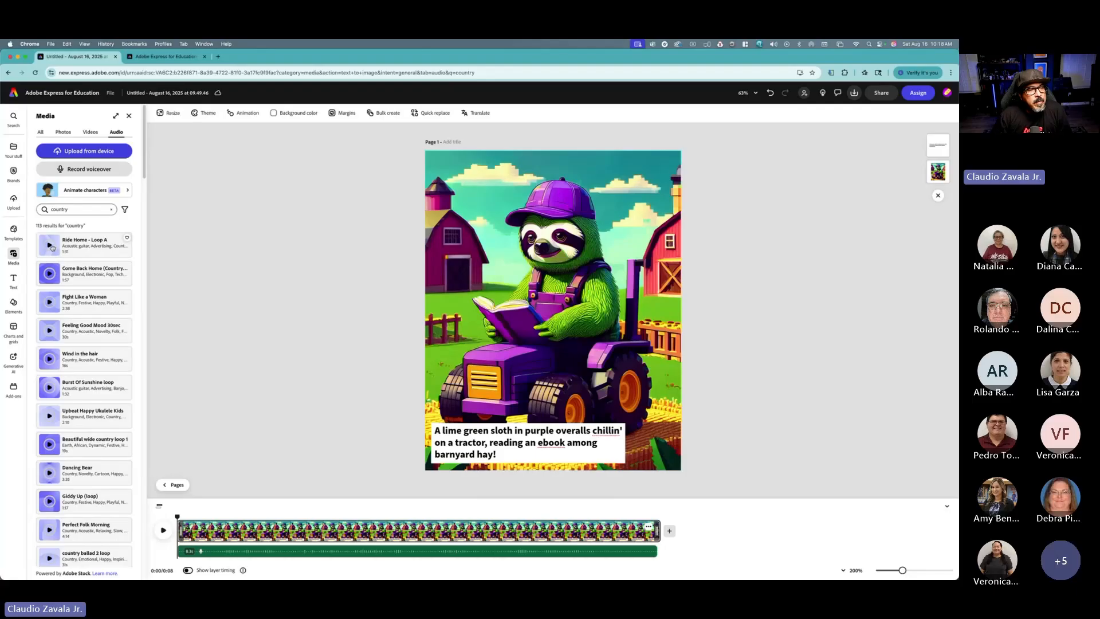
left_click(49, 245)
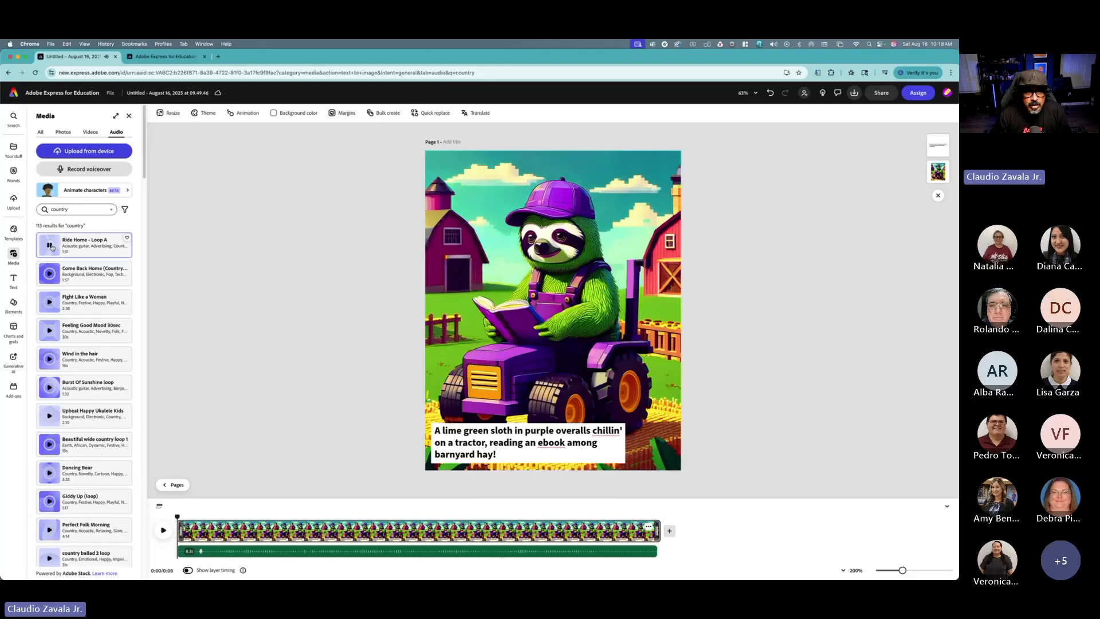
left_click(50, 246)
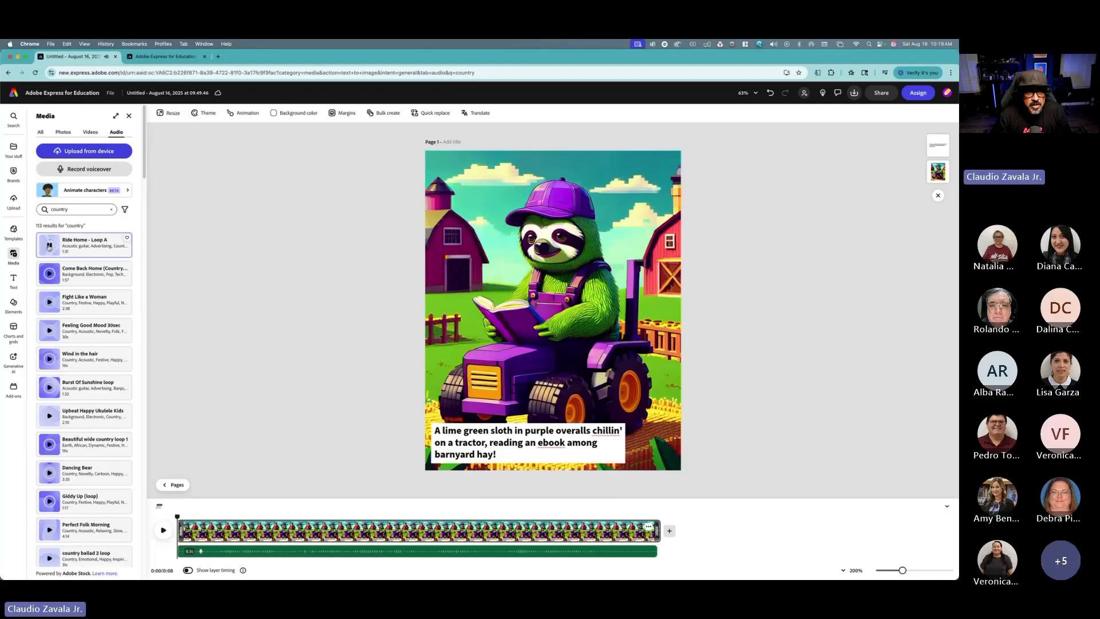
left_click(50, 273)
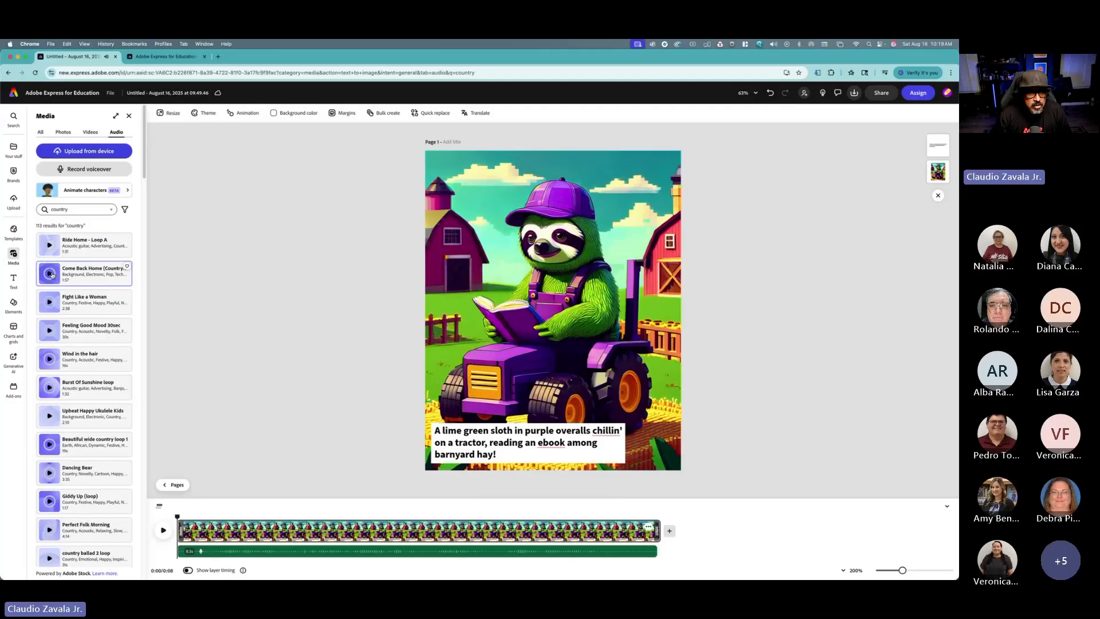
left_click(68, 210)
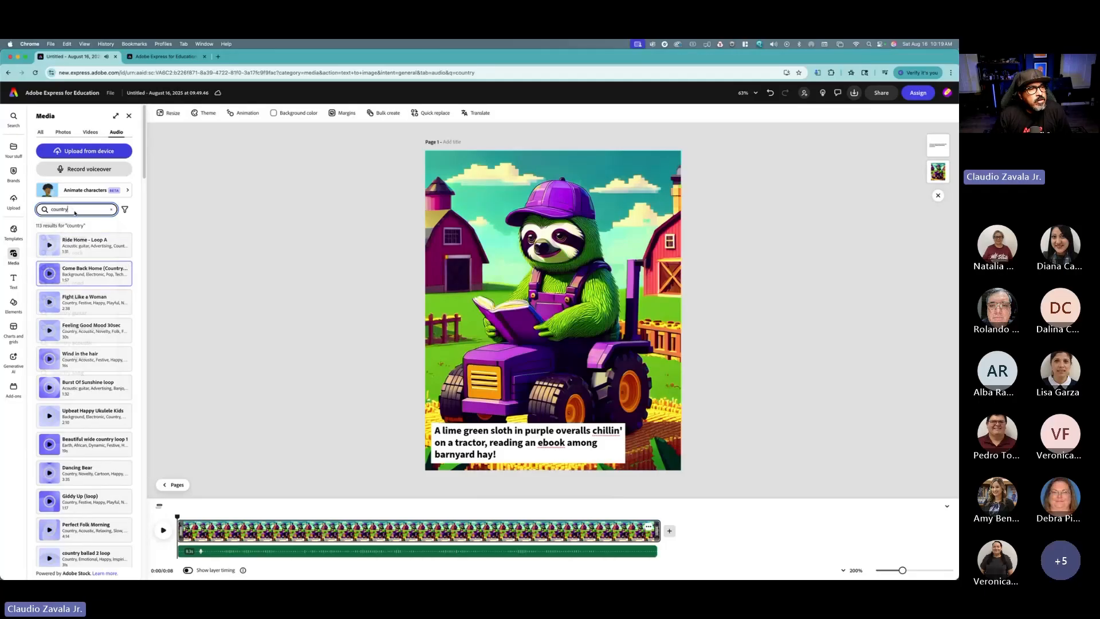
type("music")
key("Return")
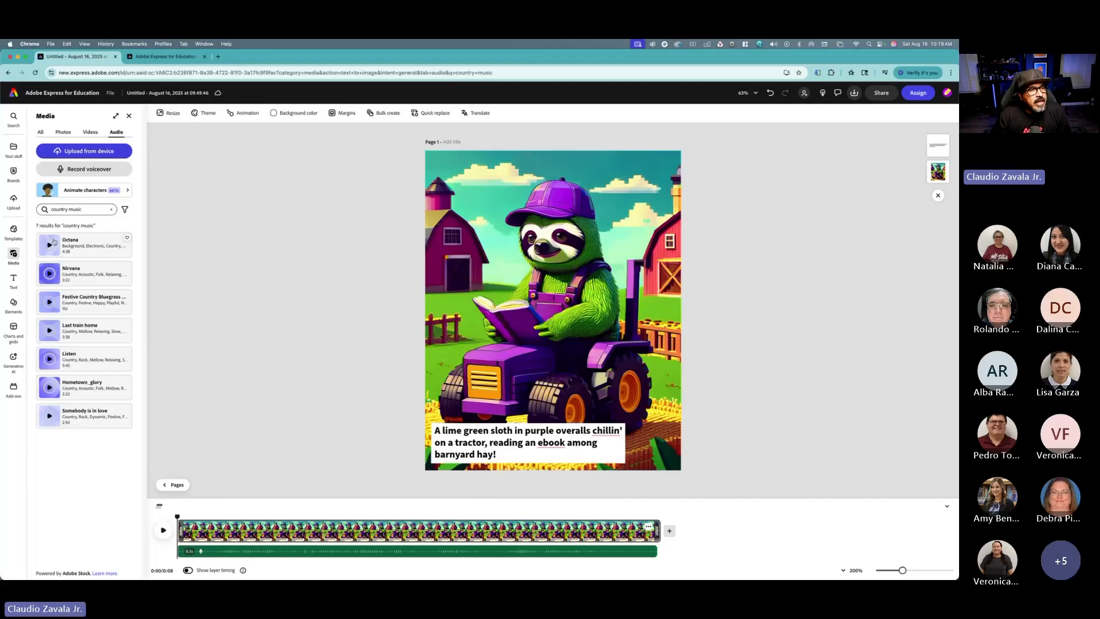
left_click(50, 245)
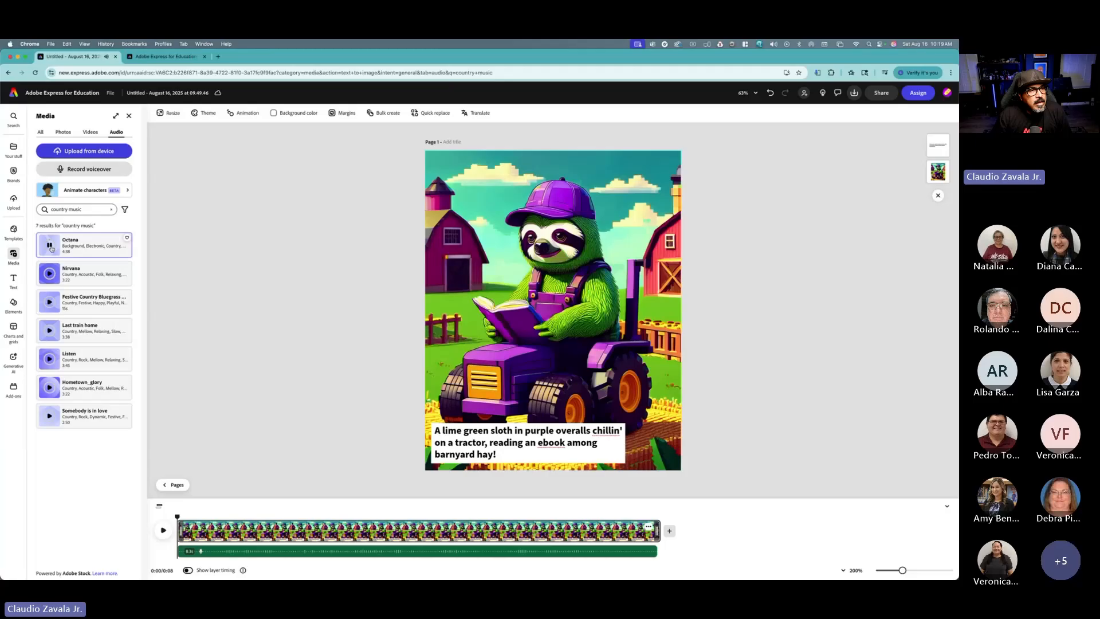
left_click(50, 247)
left_click(54, 307)
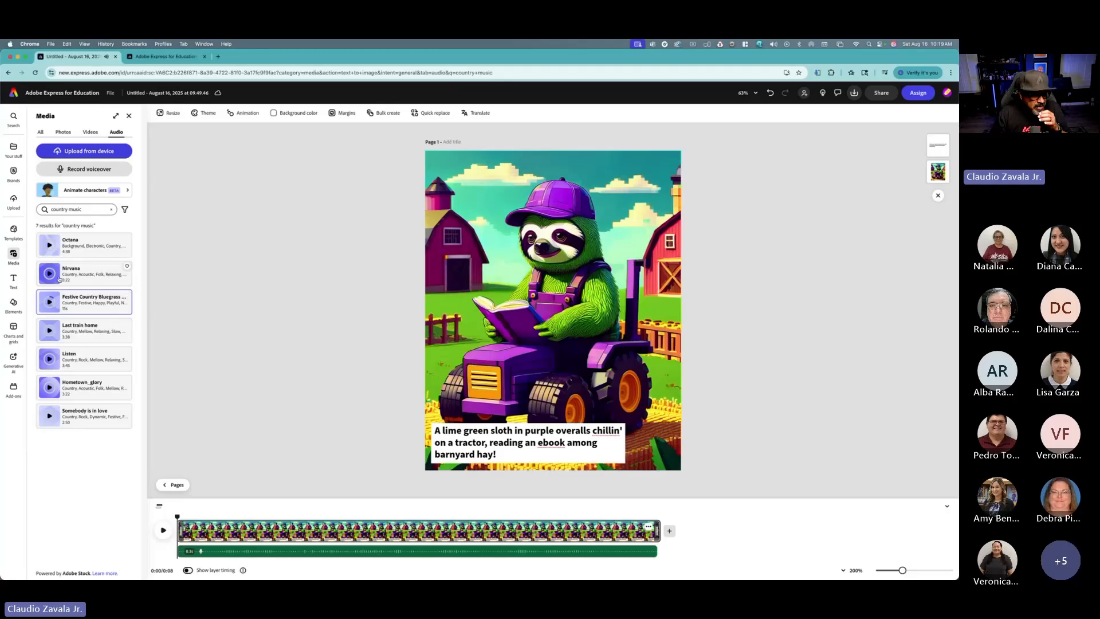
Step: Search the audio library for farm and tractor sounds, previewing a farm animals clip
left_click(53, 209)
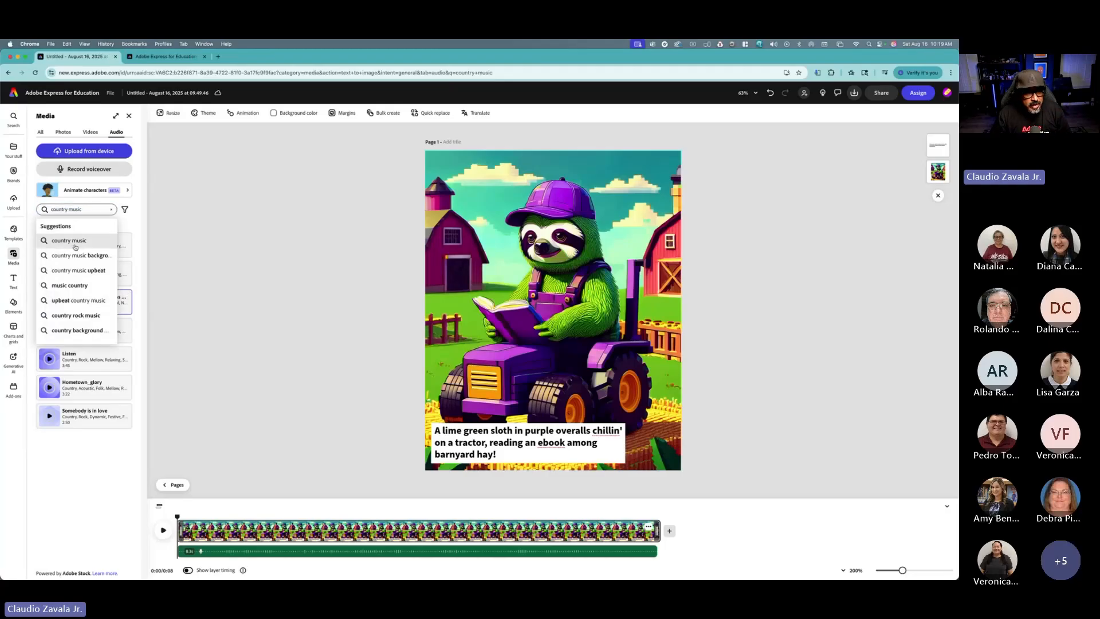
type("farm")
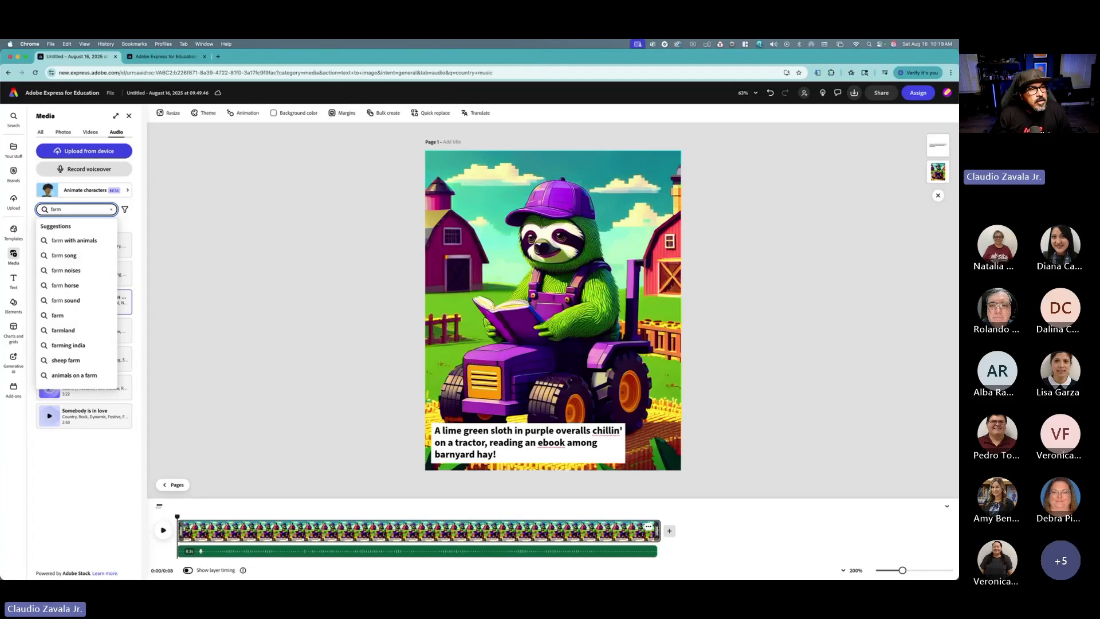
key("Return")
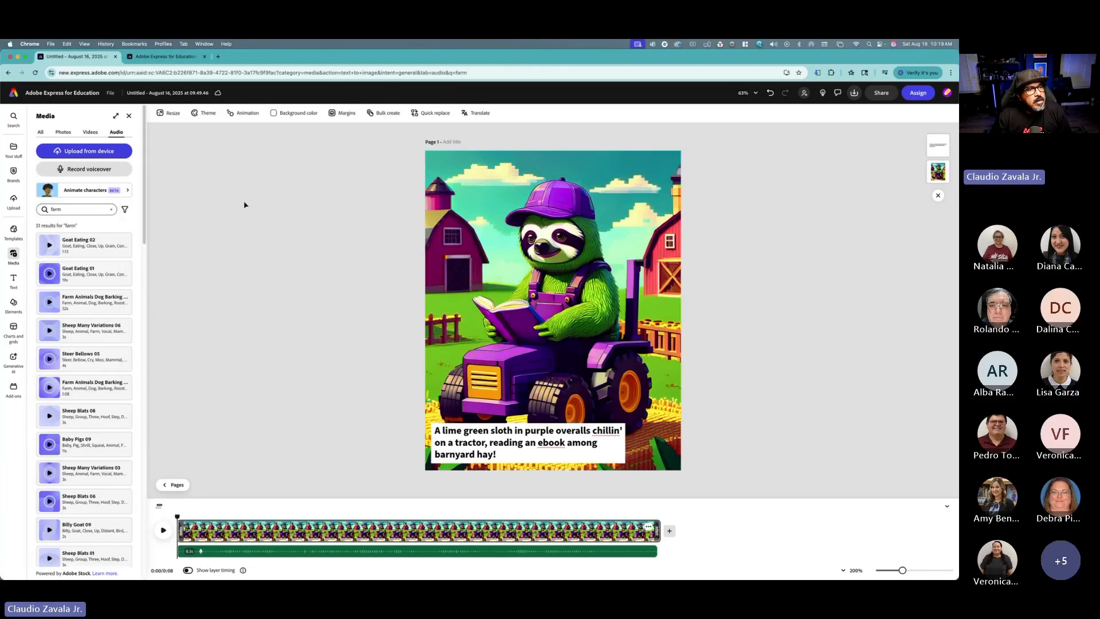
left_click(49, 304)
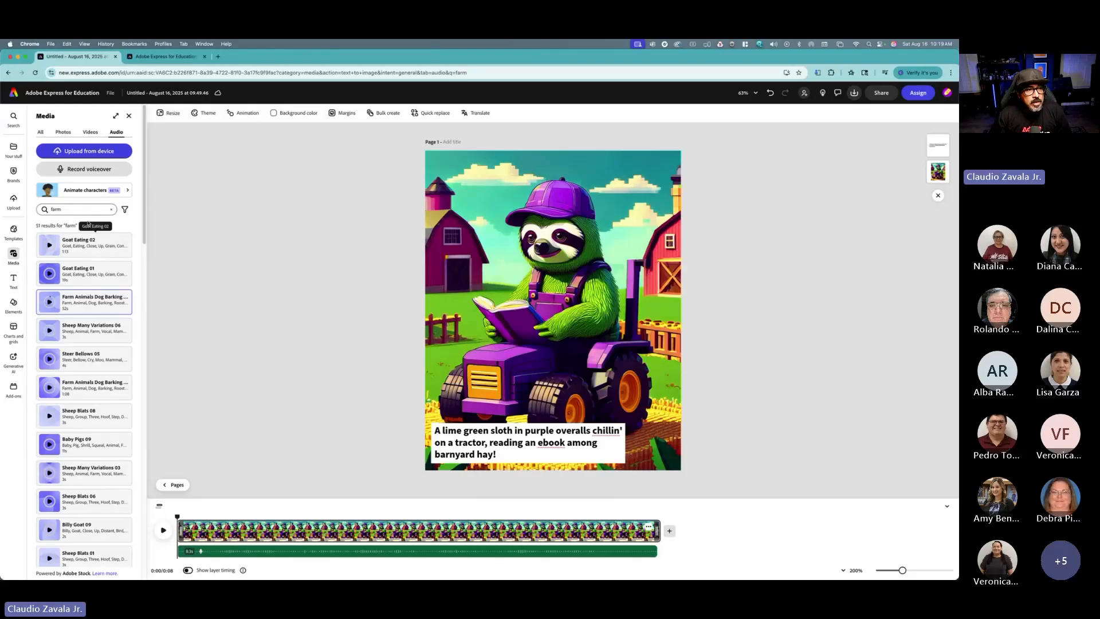
double_click(75, 209)
type("trac")
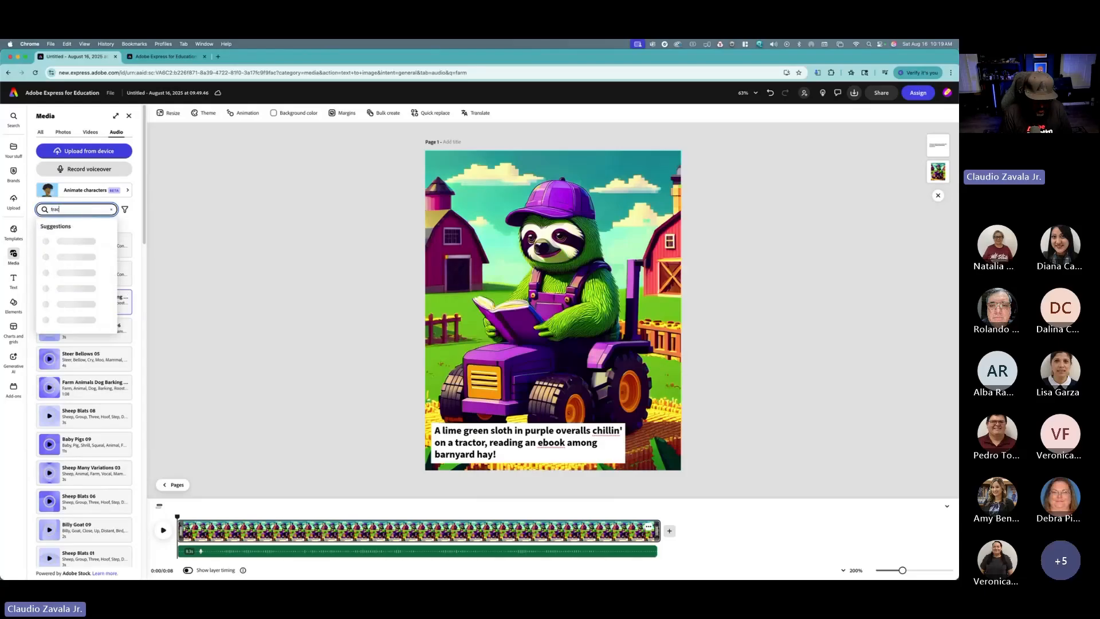
type("tor")
key("Return")
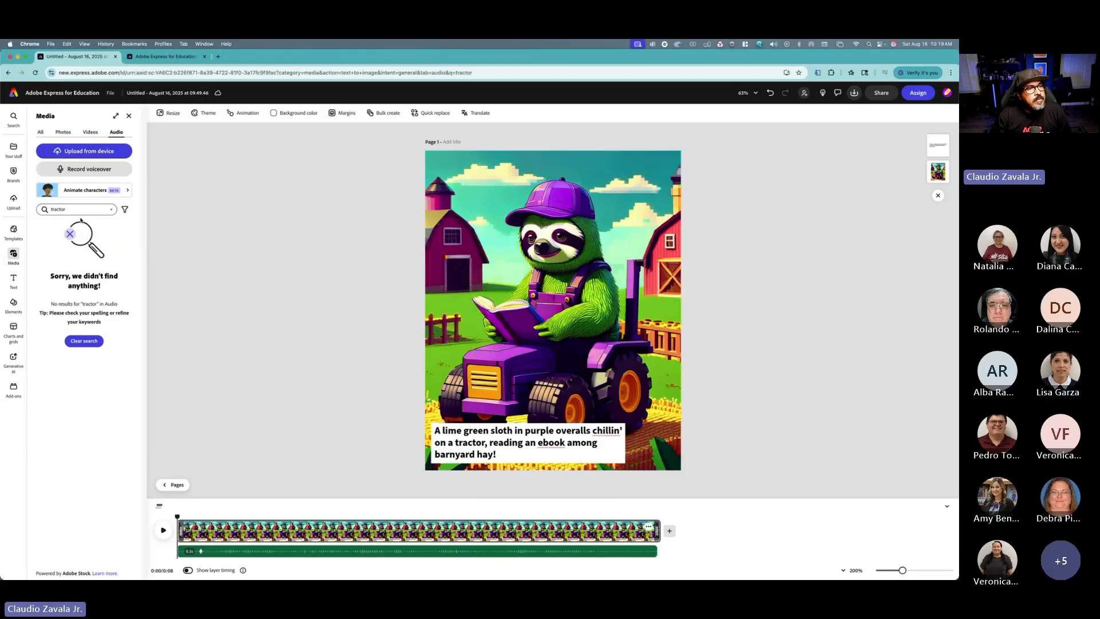
Step: Add the Farm Animals Dog Barking Rooster Crows 01 sound from a farm search to page 1 and play it
double_click(82, 210)
type("farm")
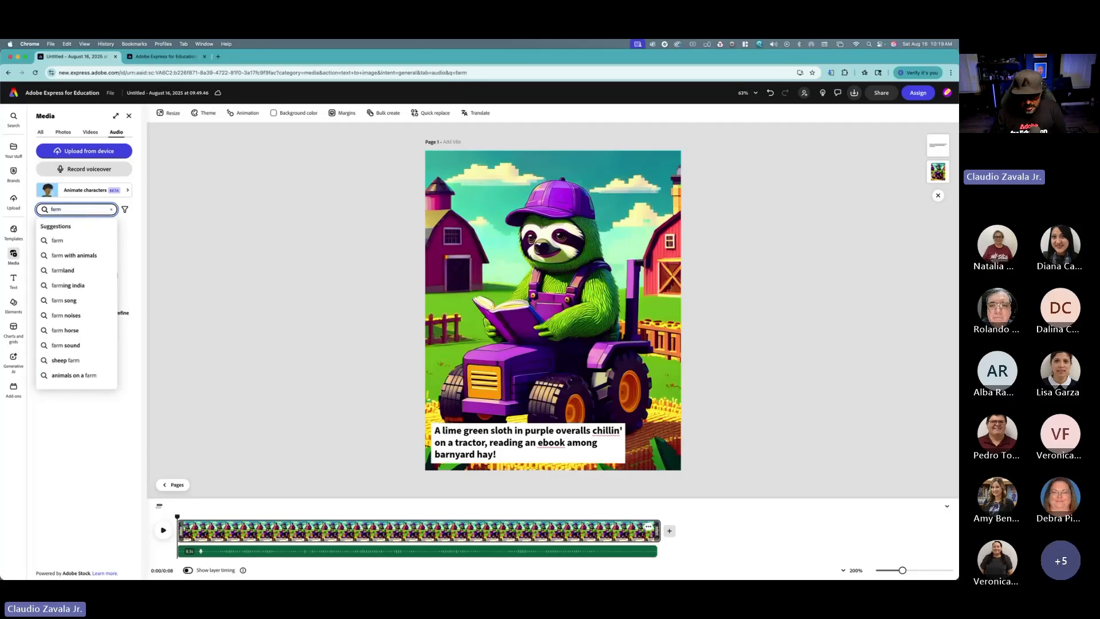
key("Return")
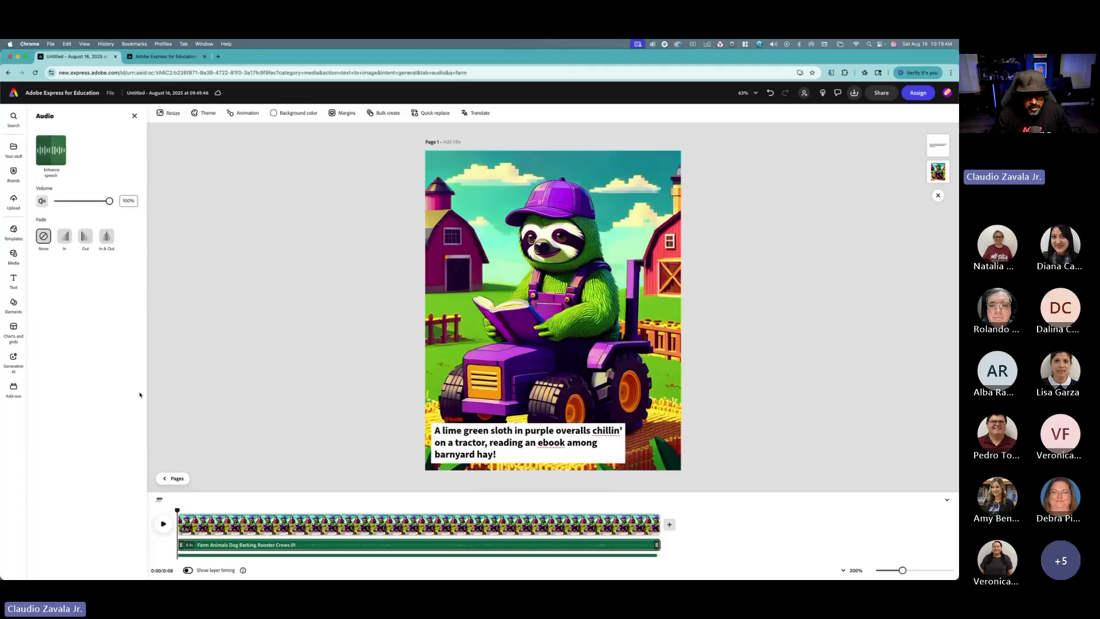
left_click(164, 524)
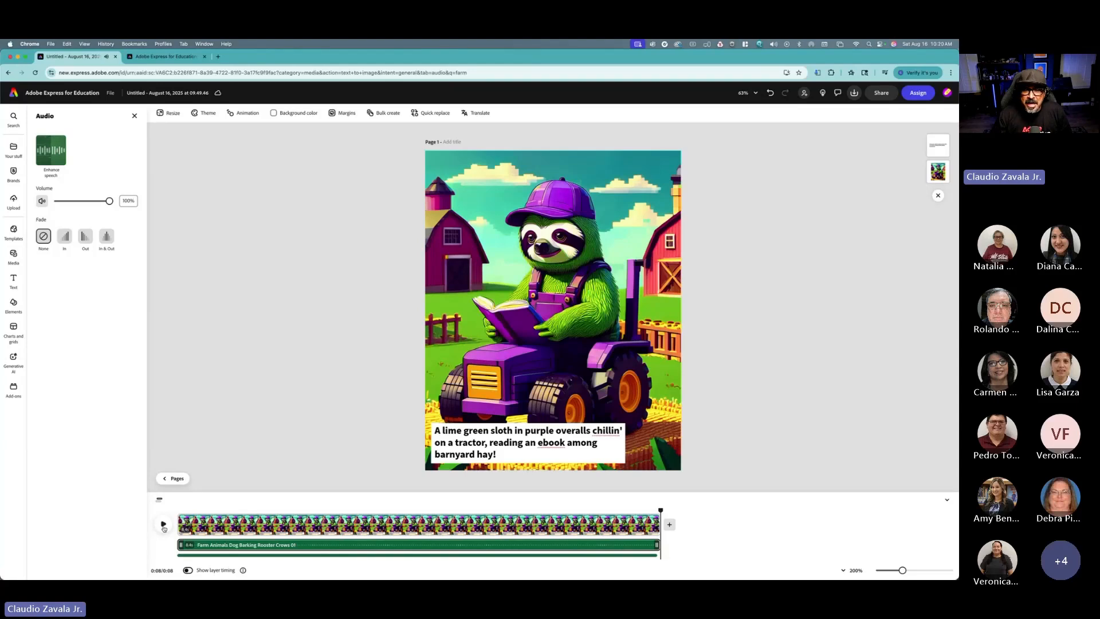
Step: Add the same farm animals sound effect to page 2, then open its timeline and play it back
left_click(176, 478)
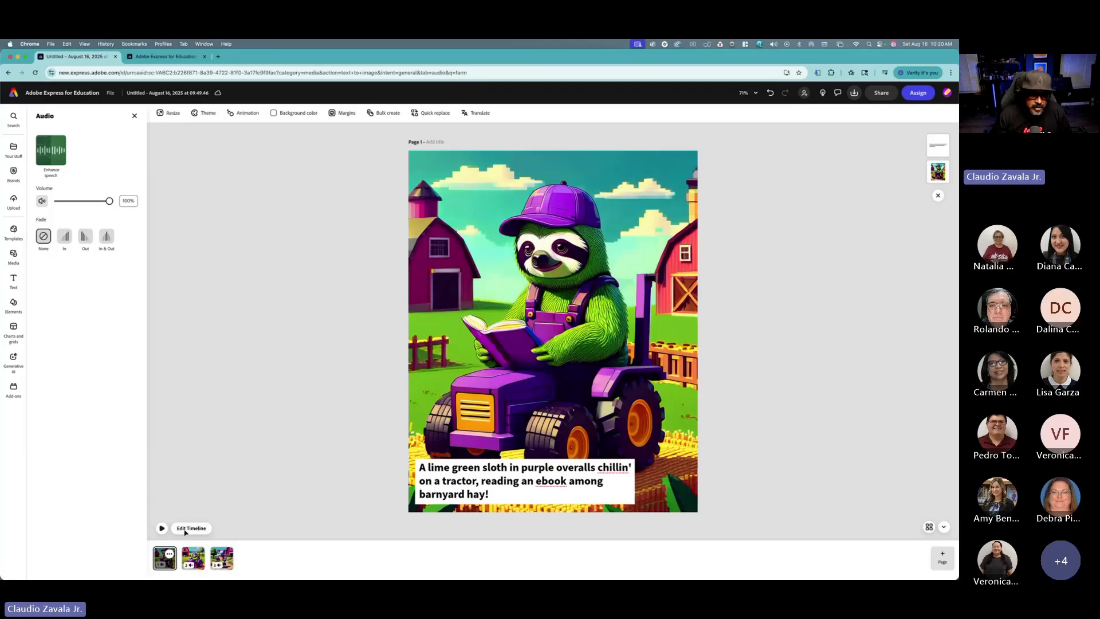
left_click(193, 557)
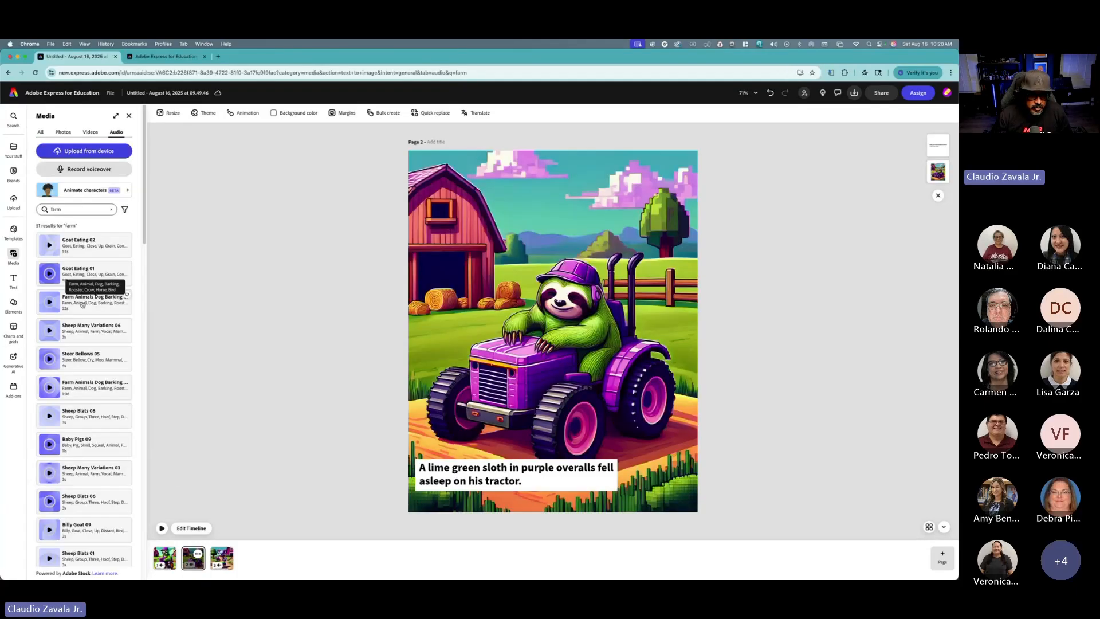
left_click(81, 305)
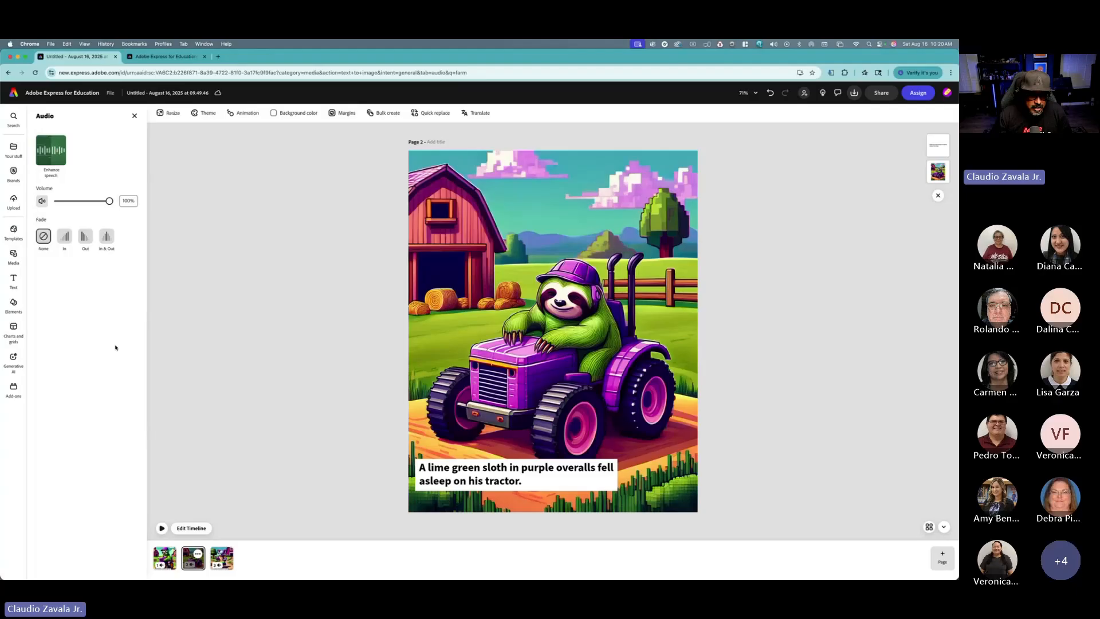
left_click(191, 527)
left_click(164, 524)
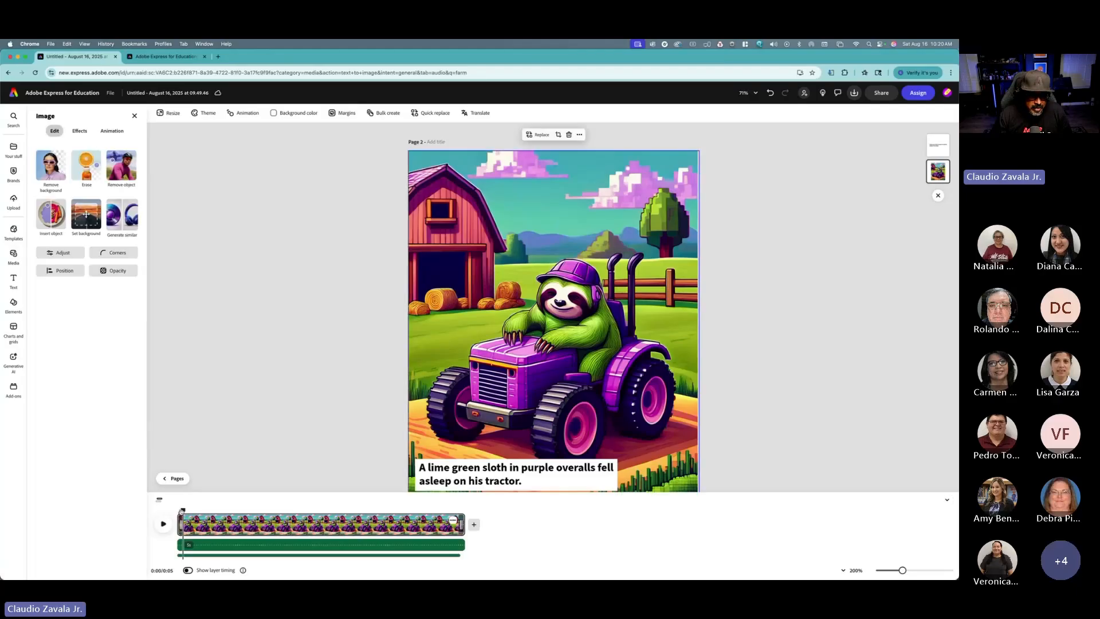
left_click(165, 525)
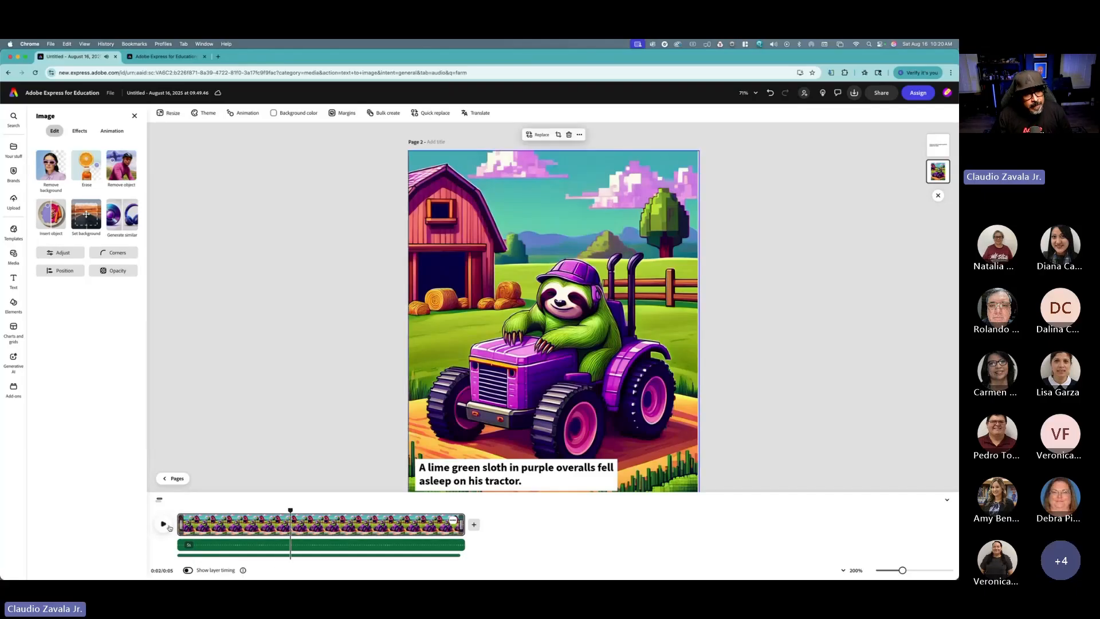
Step: Return to the pages view and open page 3's timeline
left_click(175, 462)
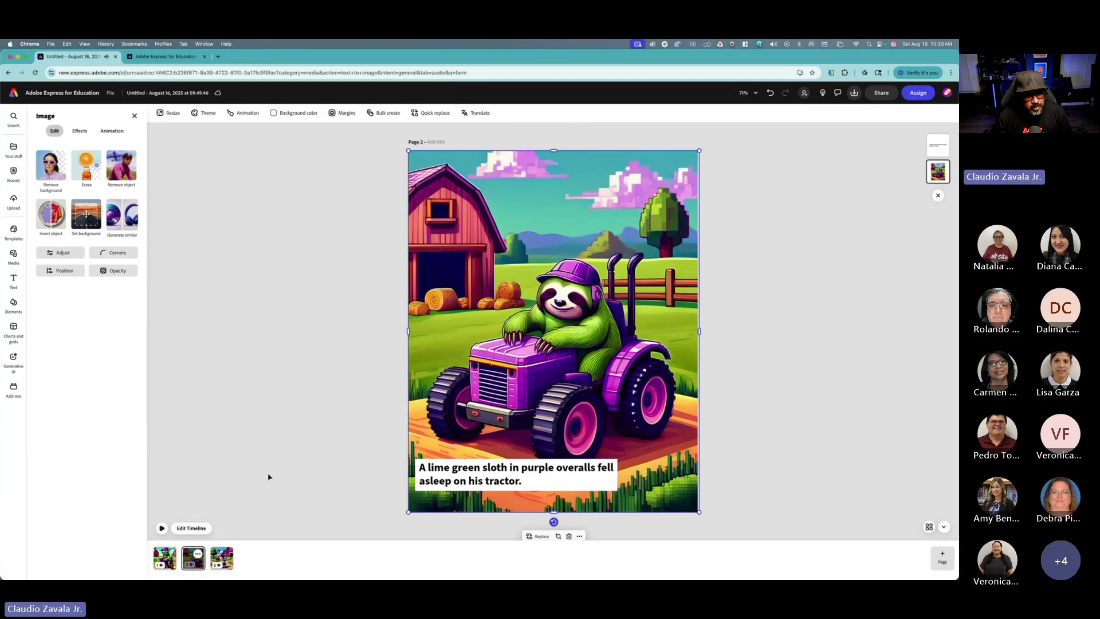
left_click(226, 555)
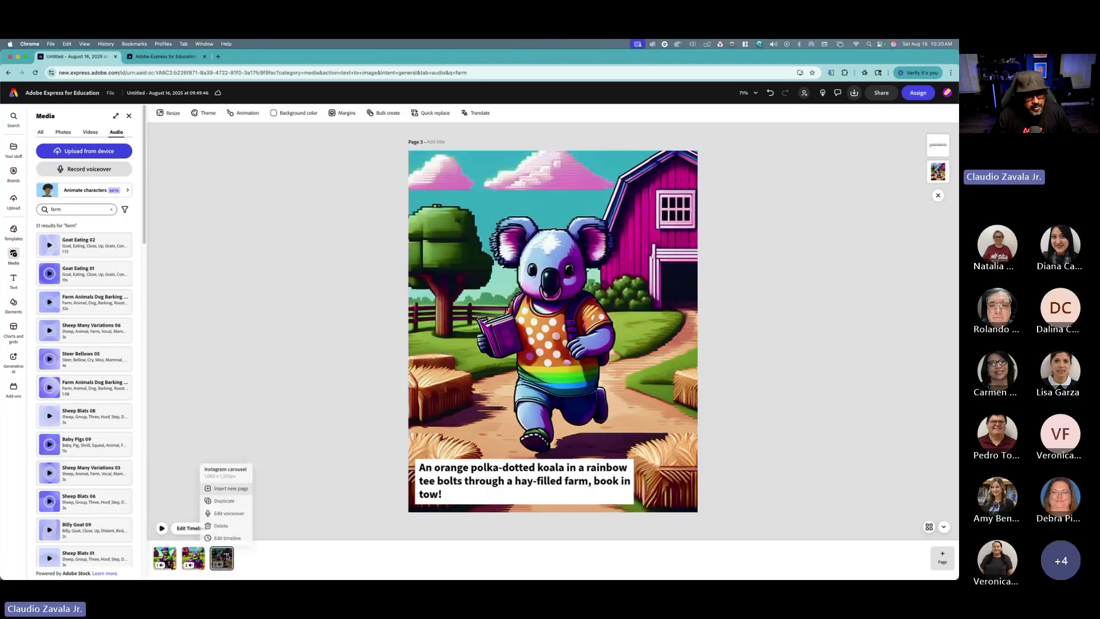
left_click(213, 525)
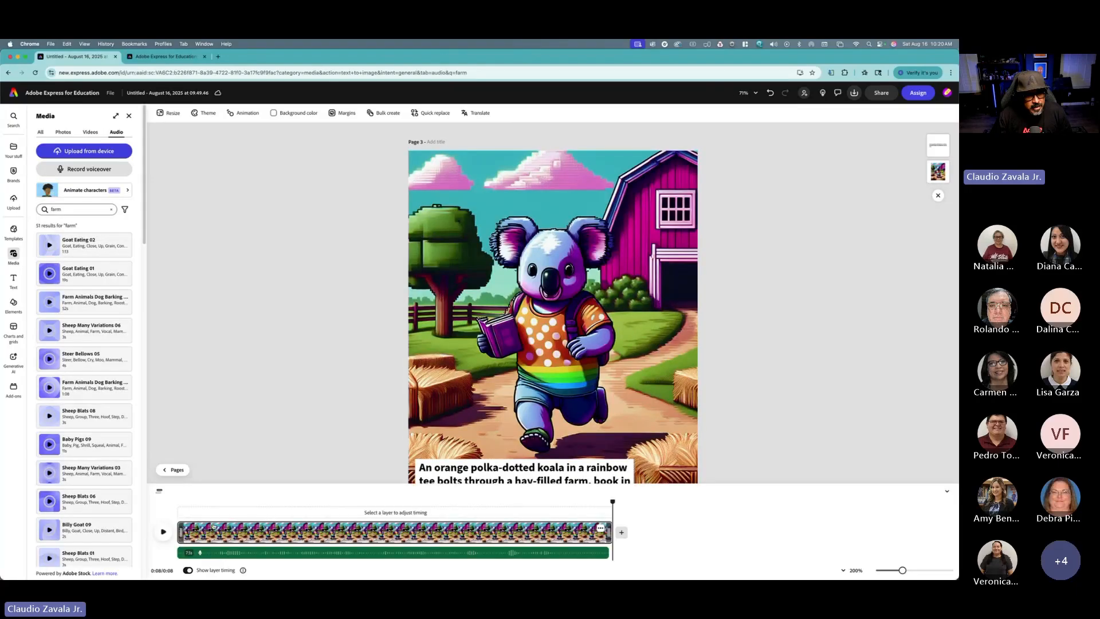
Step: Select page 3's farm sound layer, close the audio and media panels, and return to the pages view
left_click(182, 502)
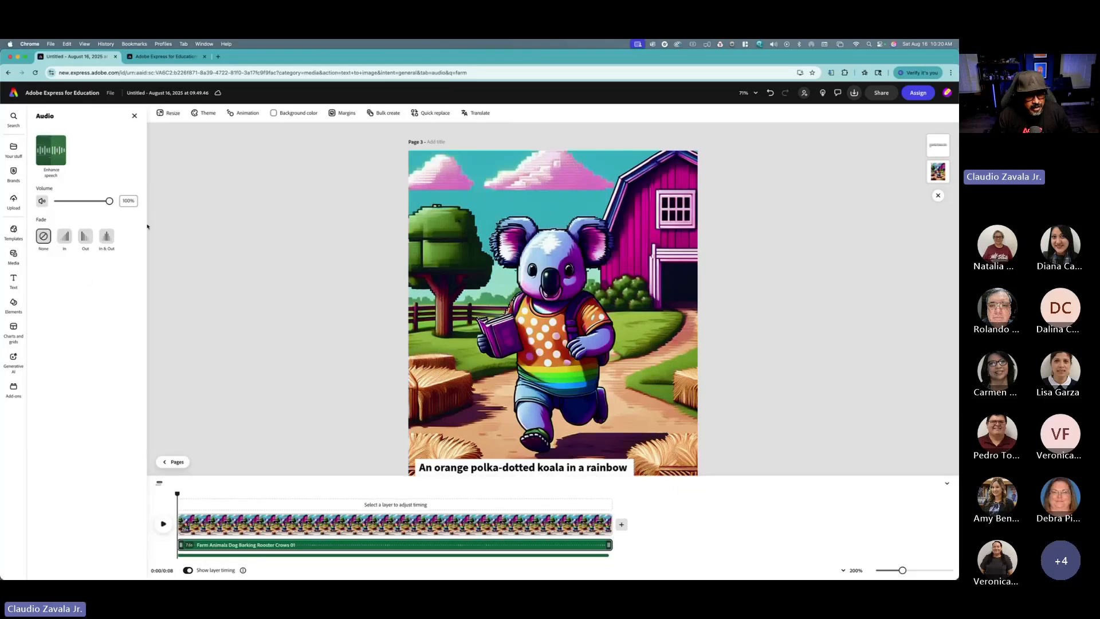
left_click(134, 116)
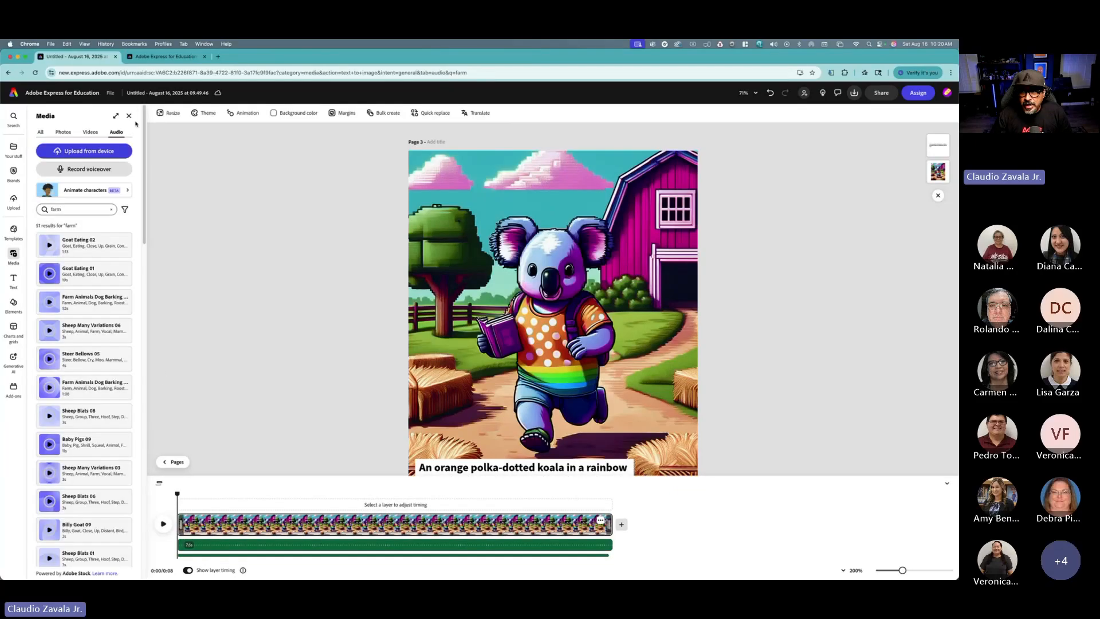
left_click(129, 115)
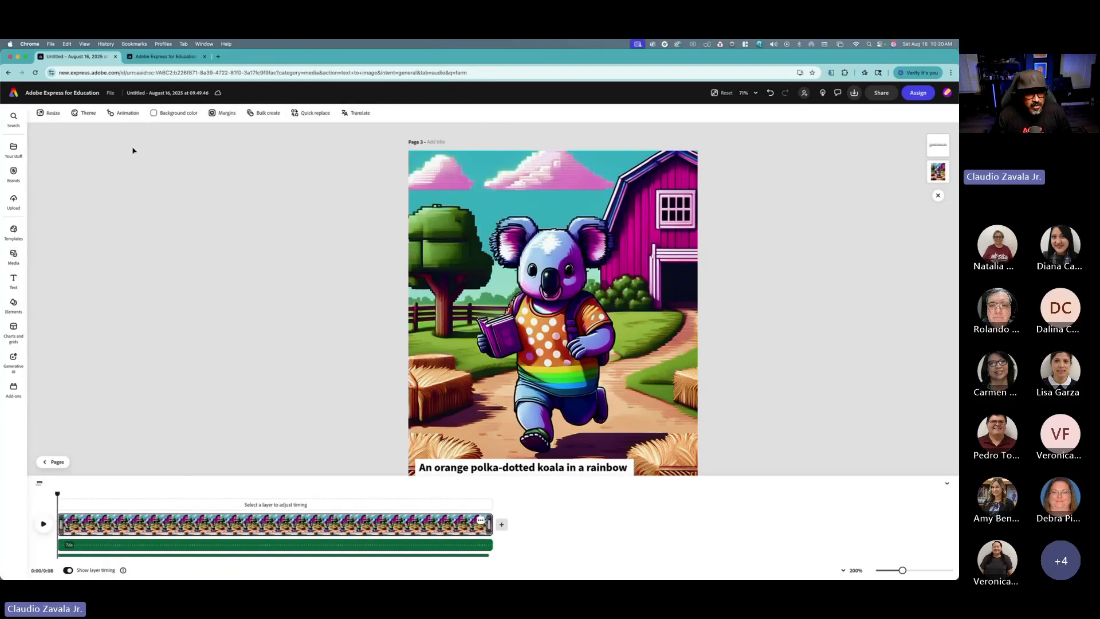
left_click(61, 461)
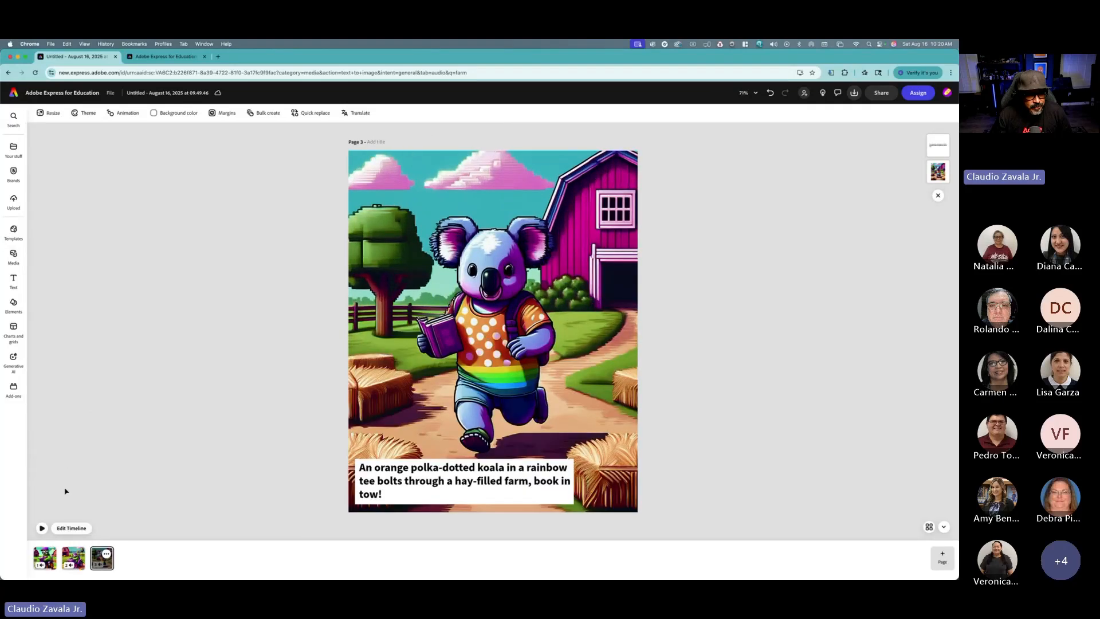
Step: Play back pages 1, 2 and 3 in turn to preview their audio
left_click(46, 558)
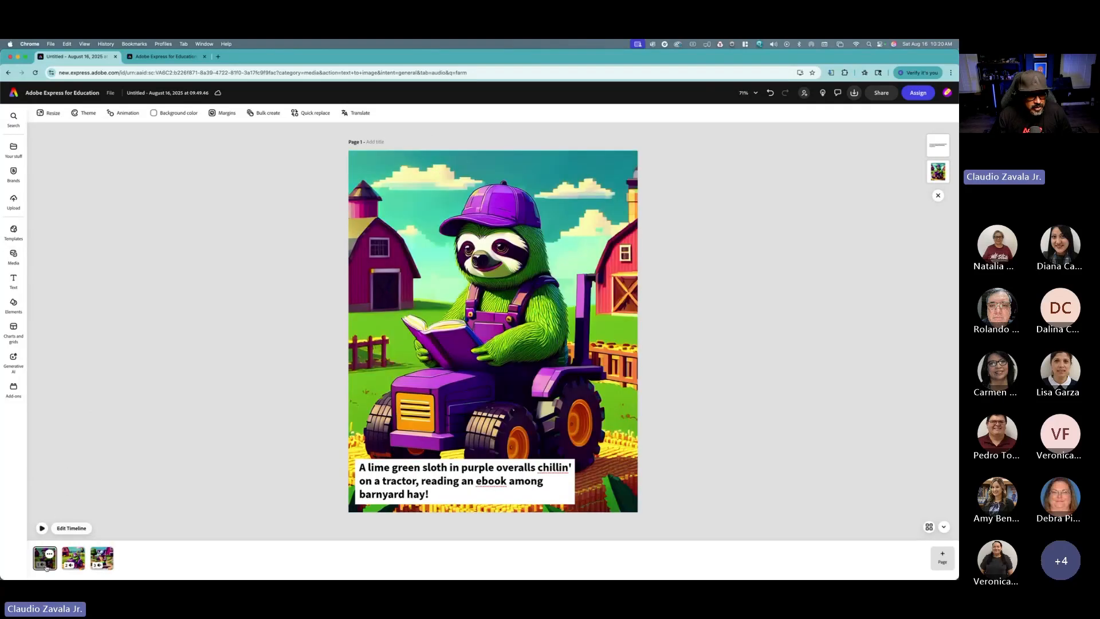
left_click(42, 528)
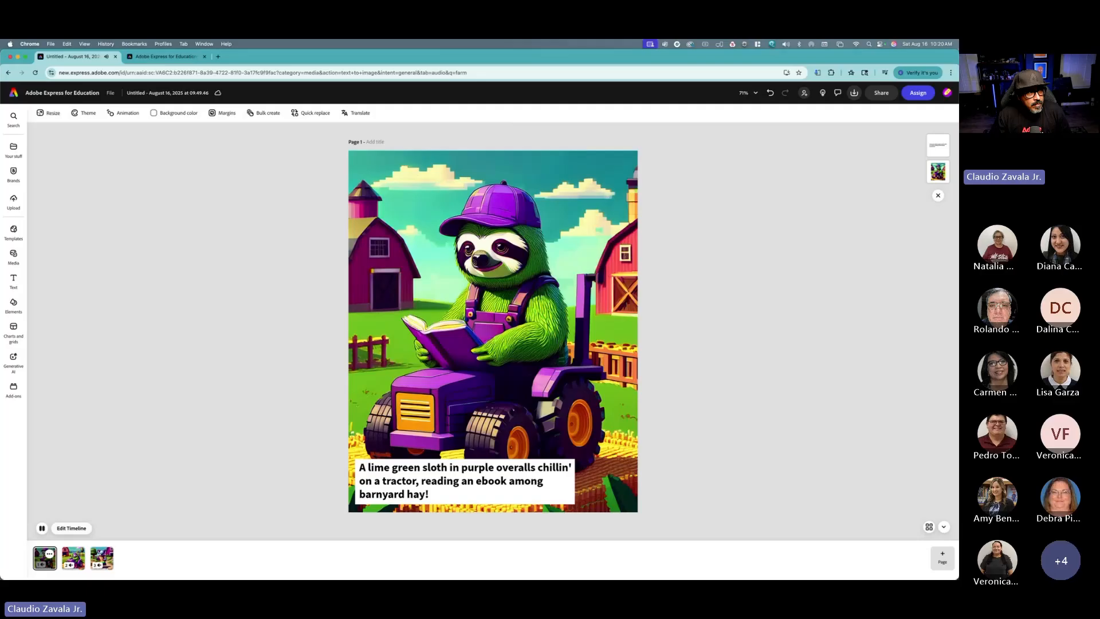
left_click(74, 557)
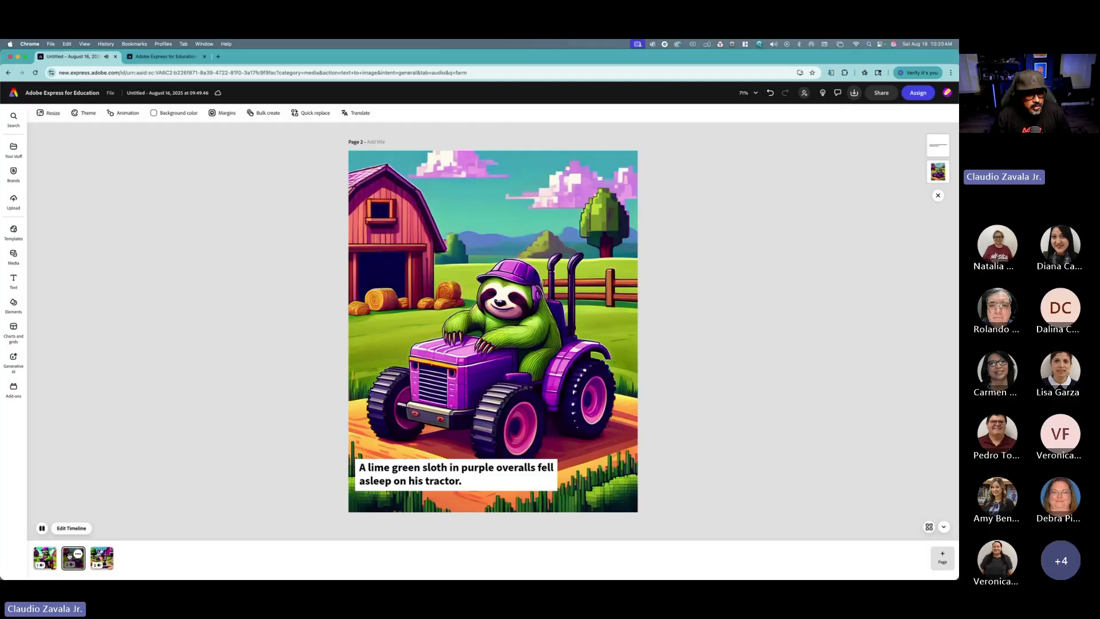
left_click(45, 529)
left_click(100, 558)
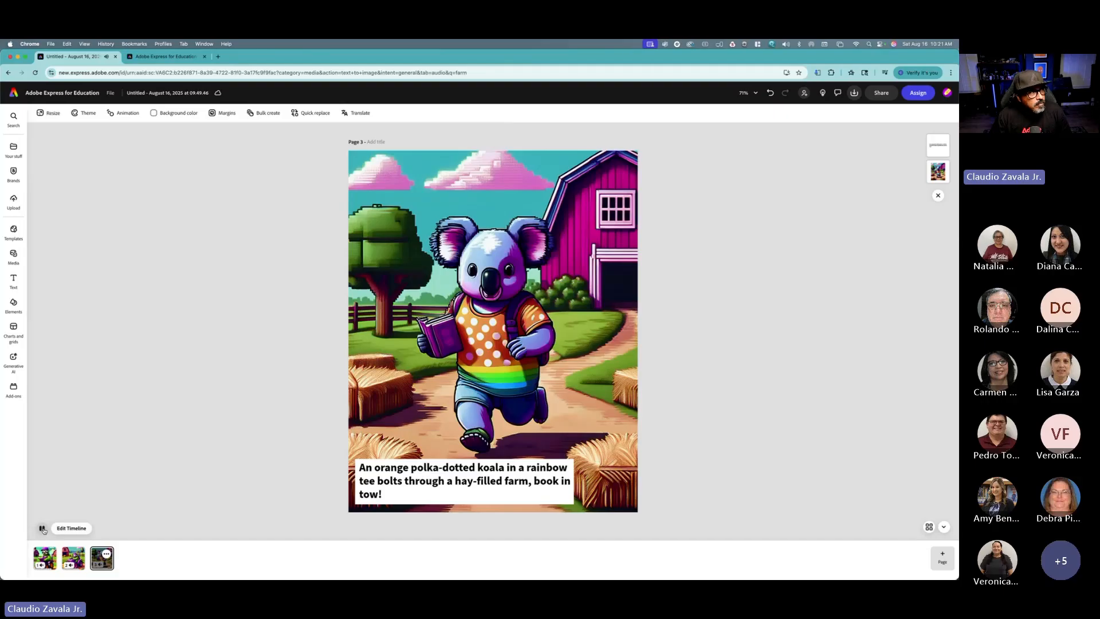
left_click(43, 529)
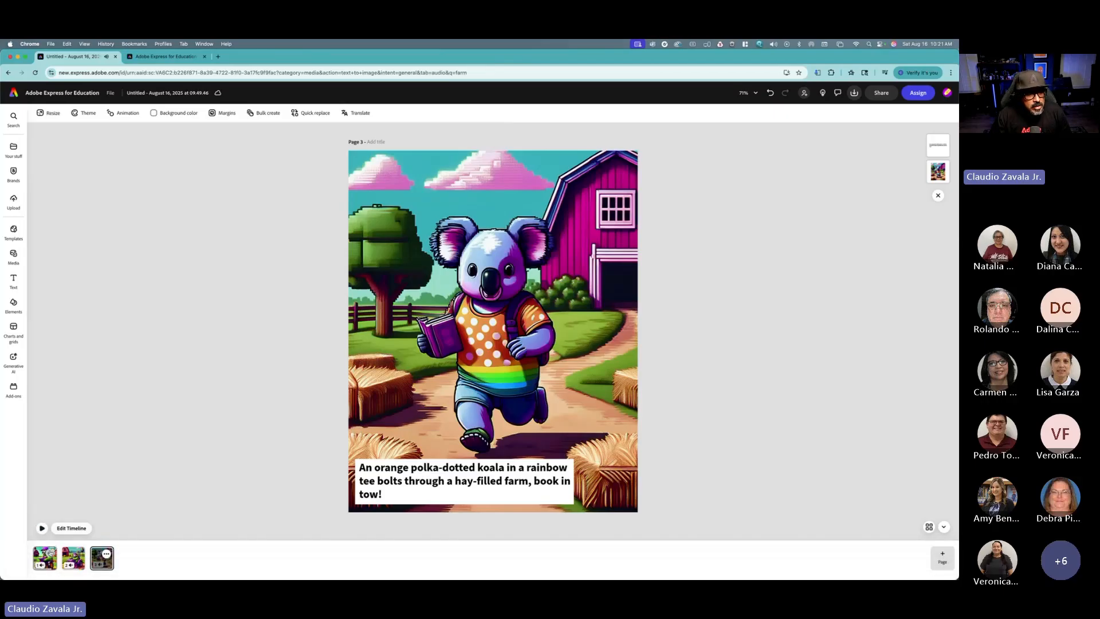
Step: Open page 3's timeline, rewind it, and lower the farm sound's volume to 26% while playing it back
left_click(71, 529)
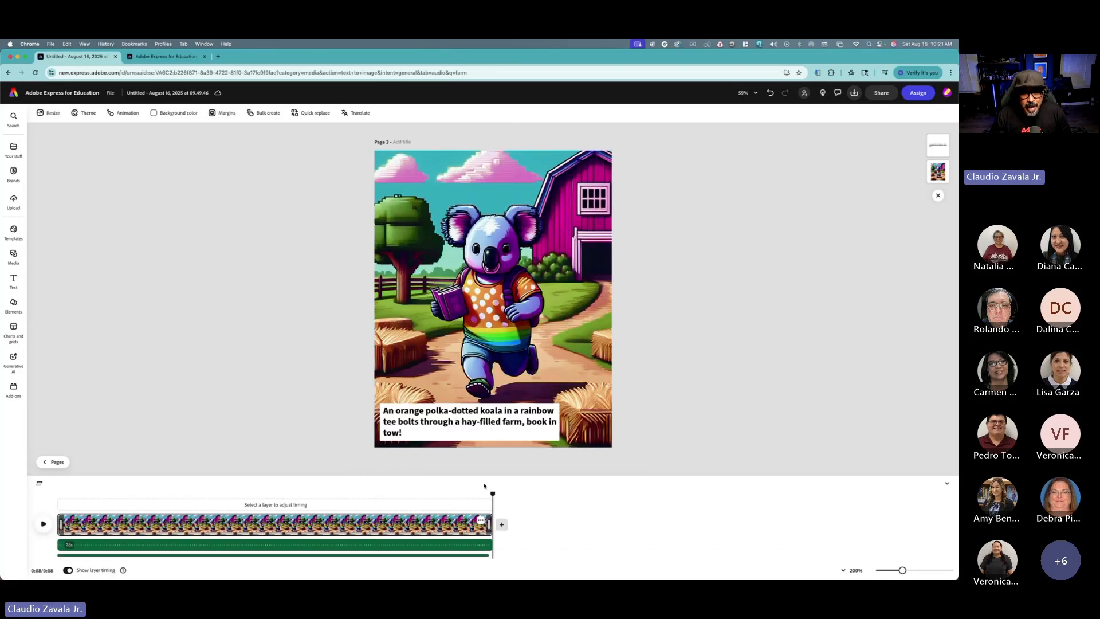
left_click_drag(493, 493, 57, 493)
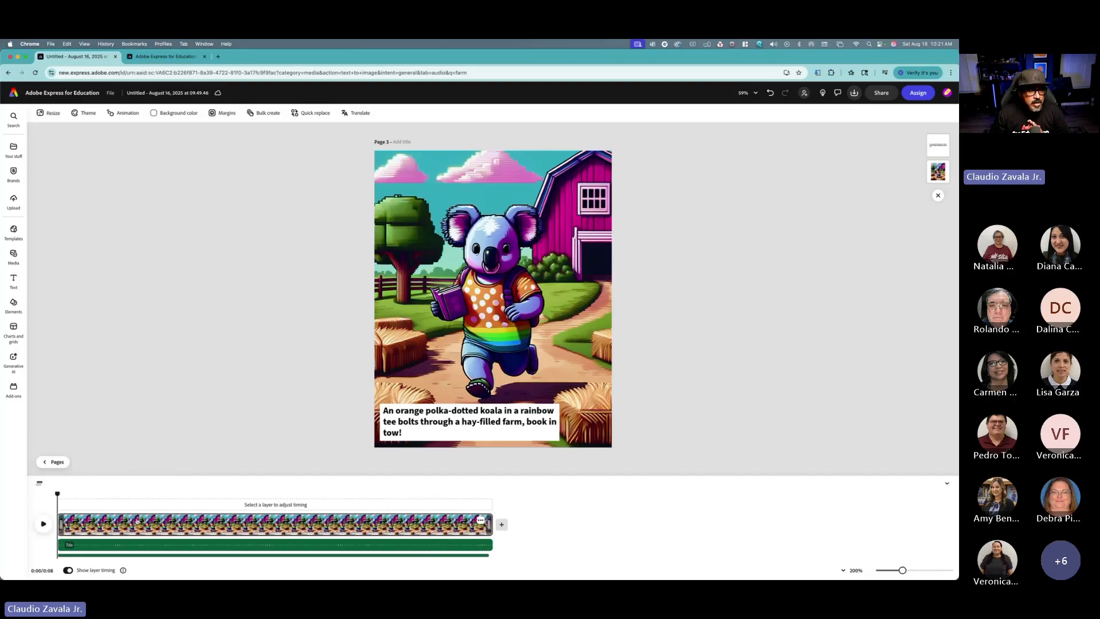
left_click(130, 549)
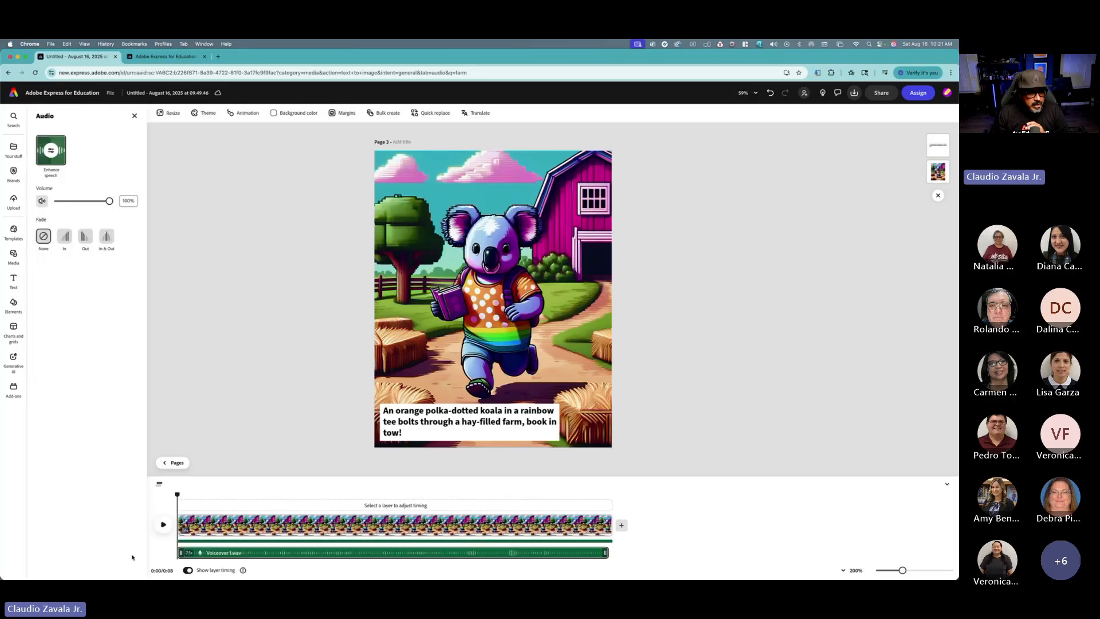
left_click_drag(237, 552, 238, 547)
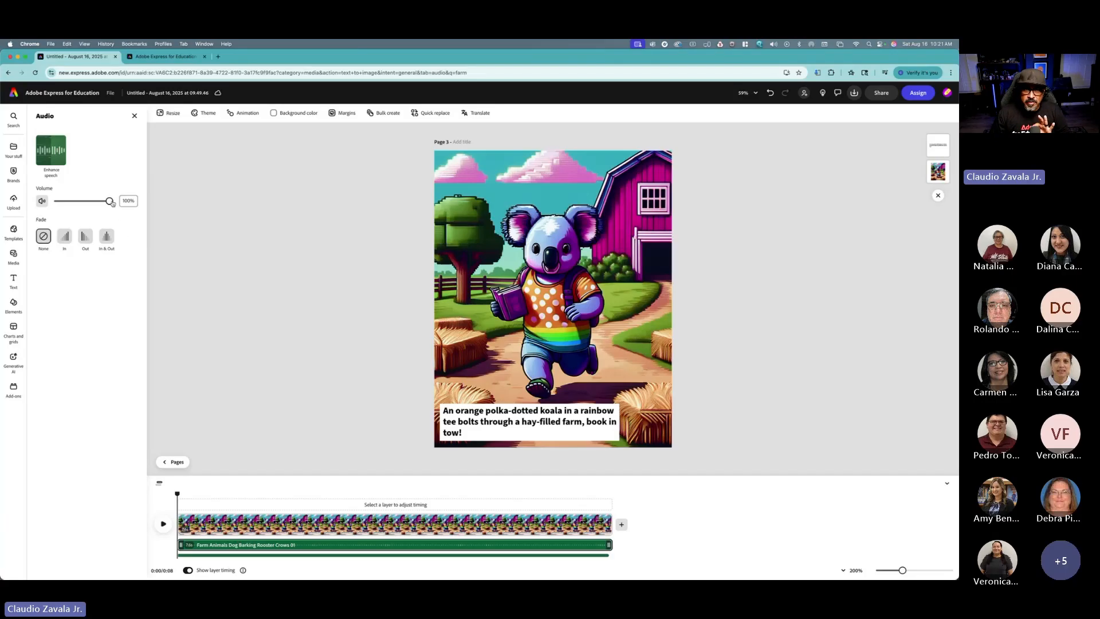
left_click_drag(113, 203, 71, 204)
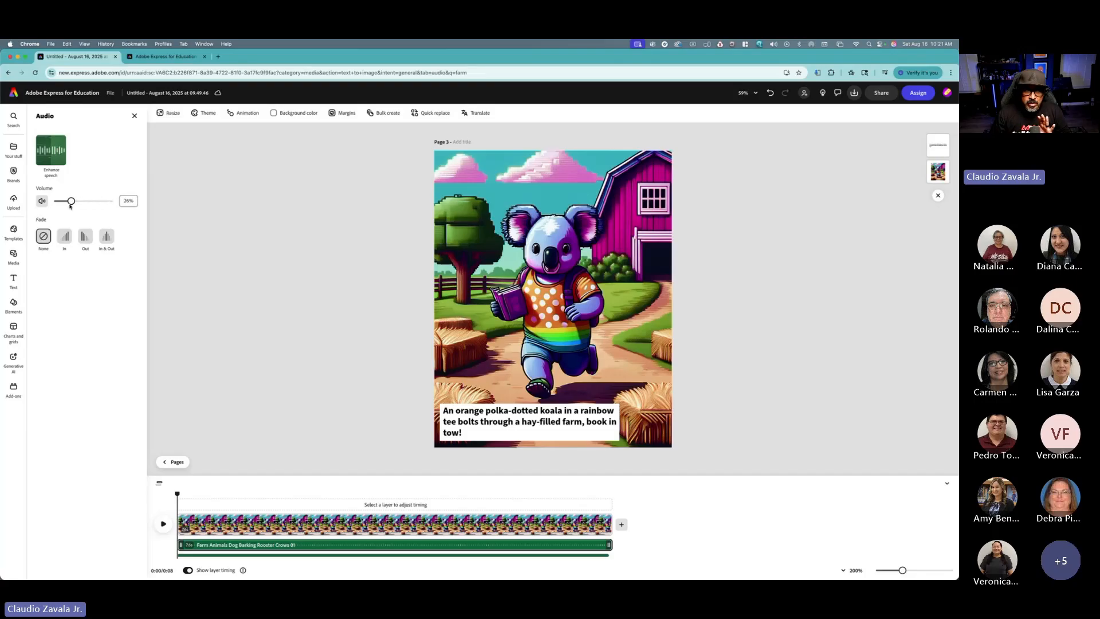
left_click(164, 531)
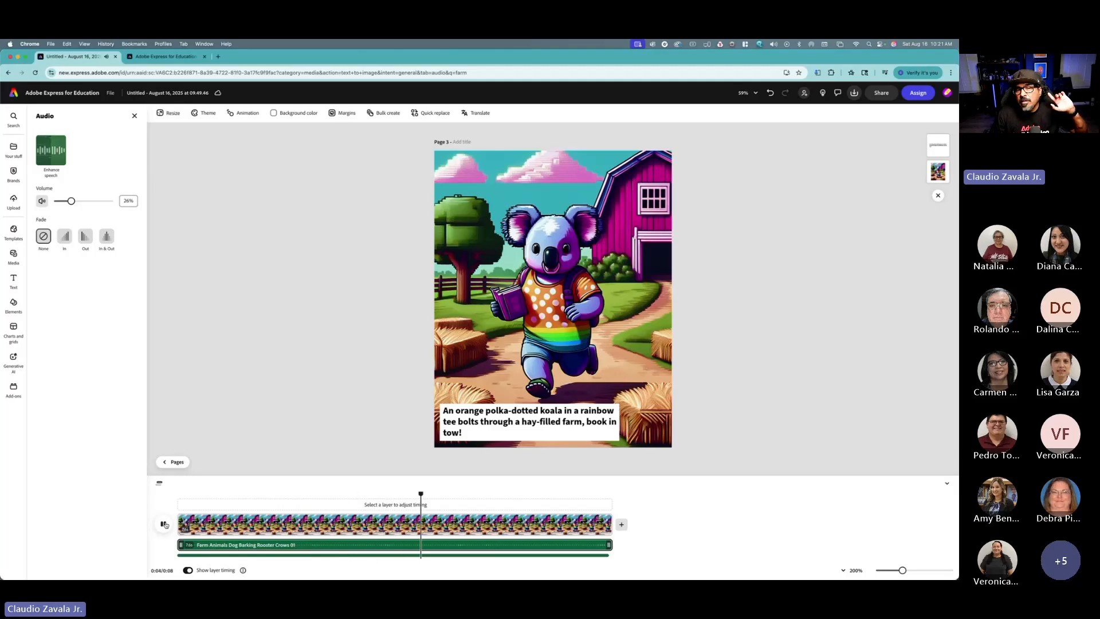
left_click(164, 525)
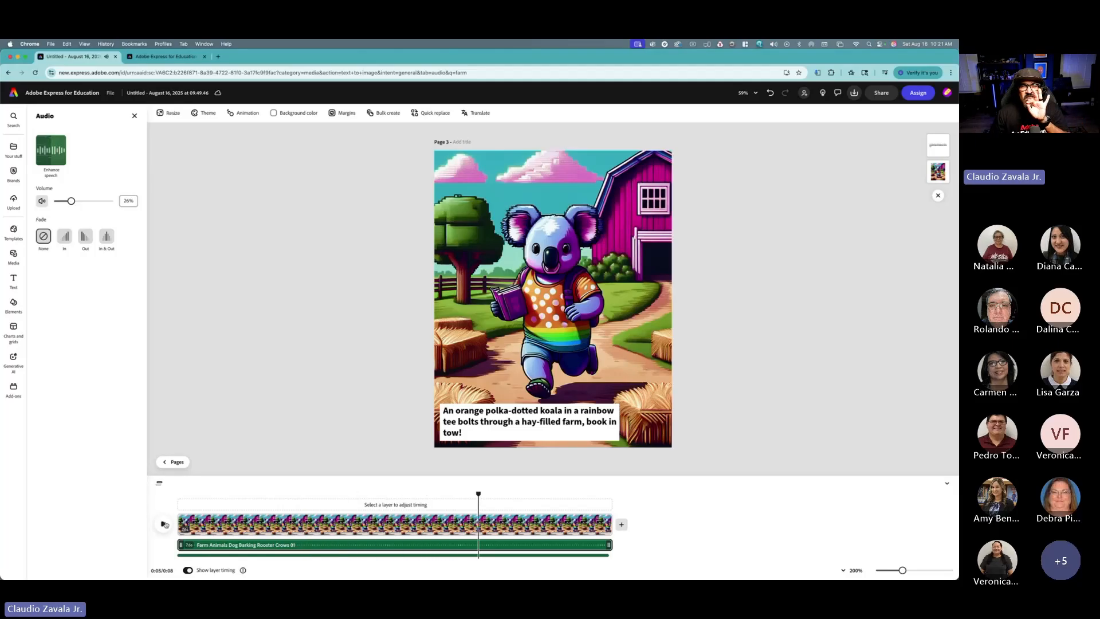
Step: Set the farm sound's volume back to 100%, rewind the timeline, and return to the pages view
left_click_drag(71, 200, 121, 210)
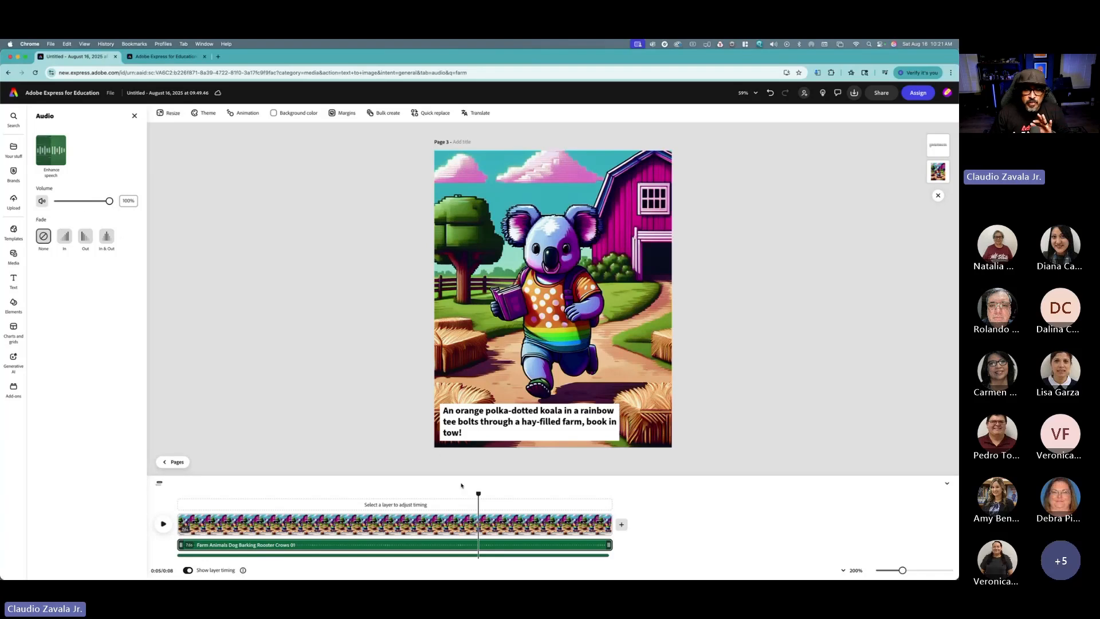
left_click_drag(479, 495, 176, 460)
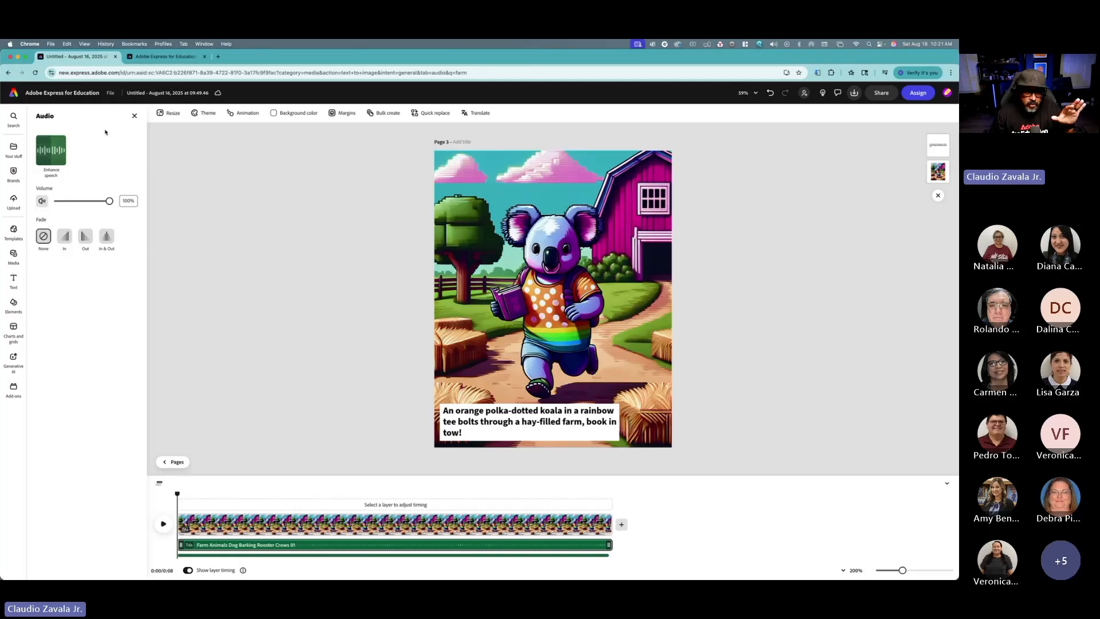
left_click(134, 115)
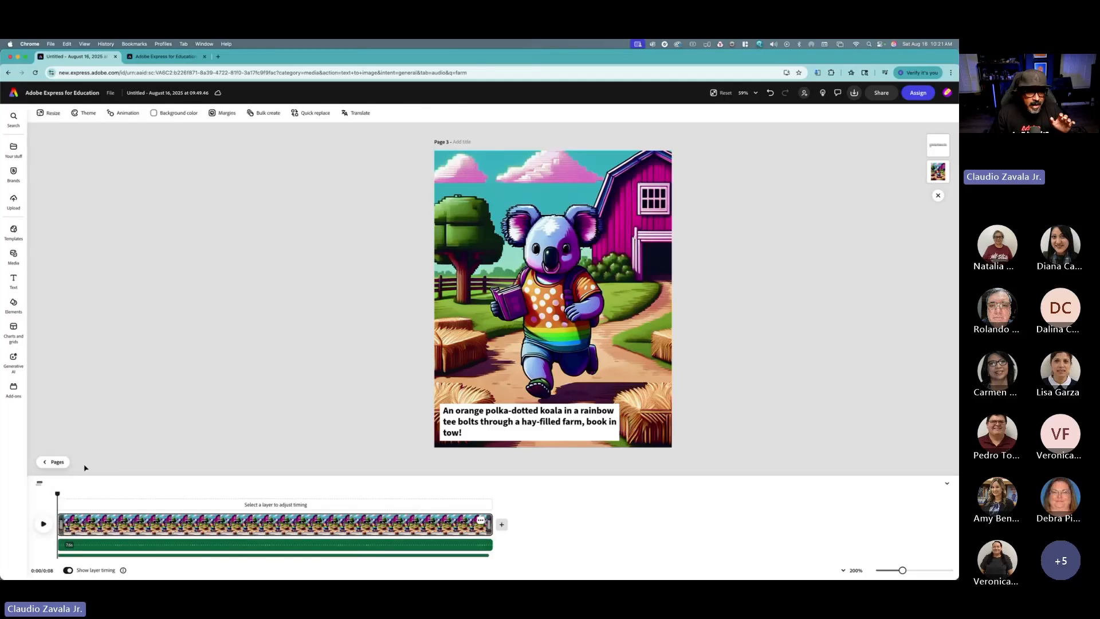
left_click(54, 462)
Step: Select page 1 and rename the file as Green Sloth Farm
left_click(48, 567)
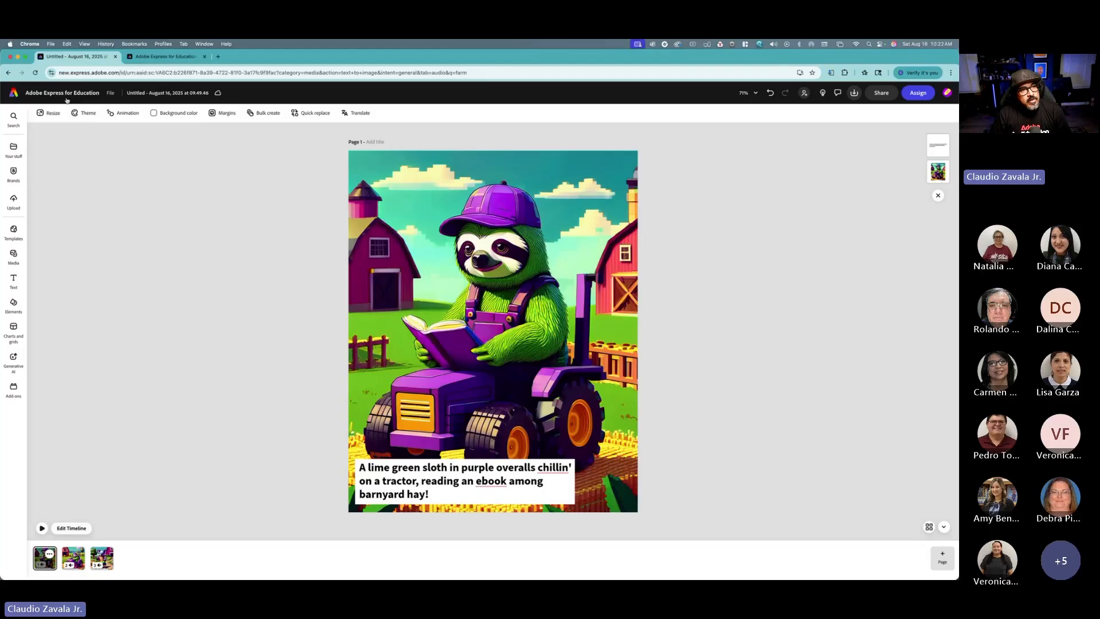
left_click(139, 94)
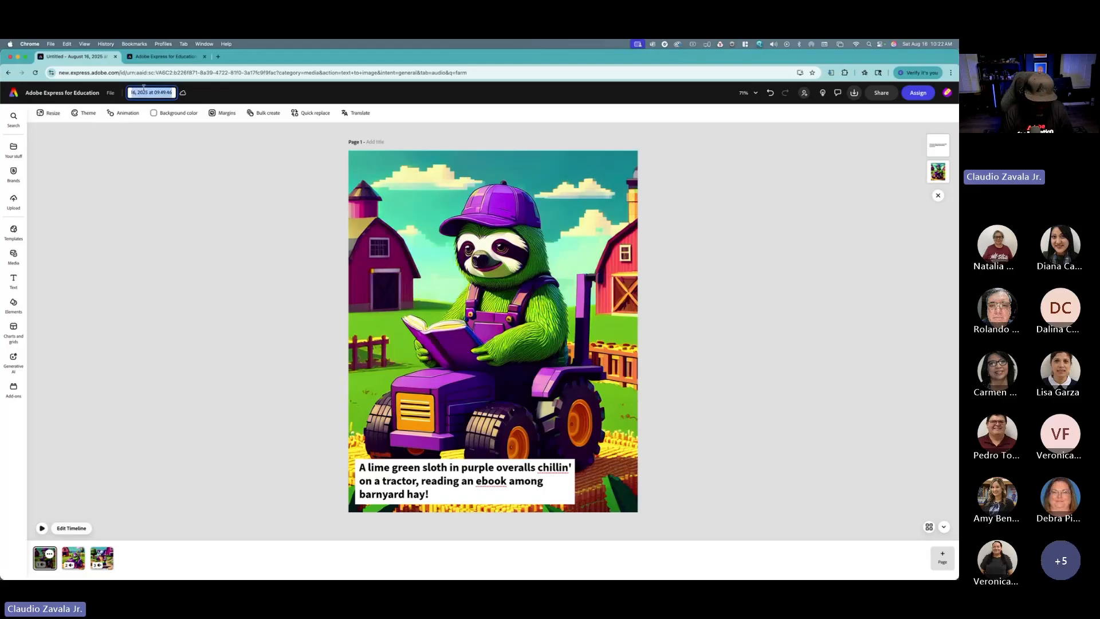
type("Green")
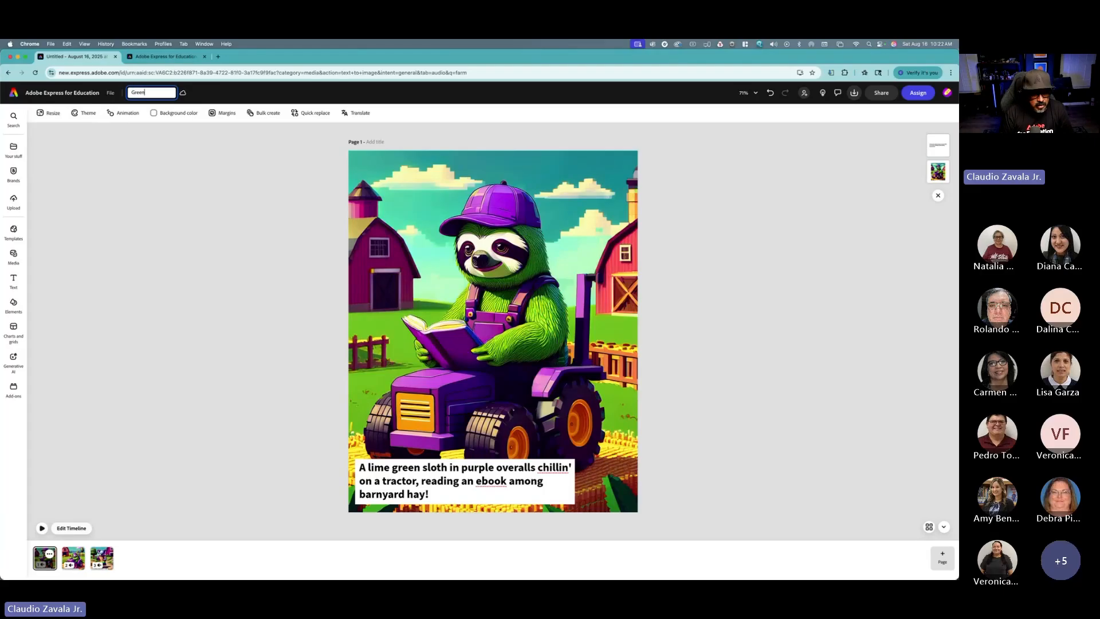
type("SLoth")
key("BackSpace")
key("BackSpace")
key("BackSpace")
type("Sloth")
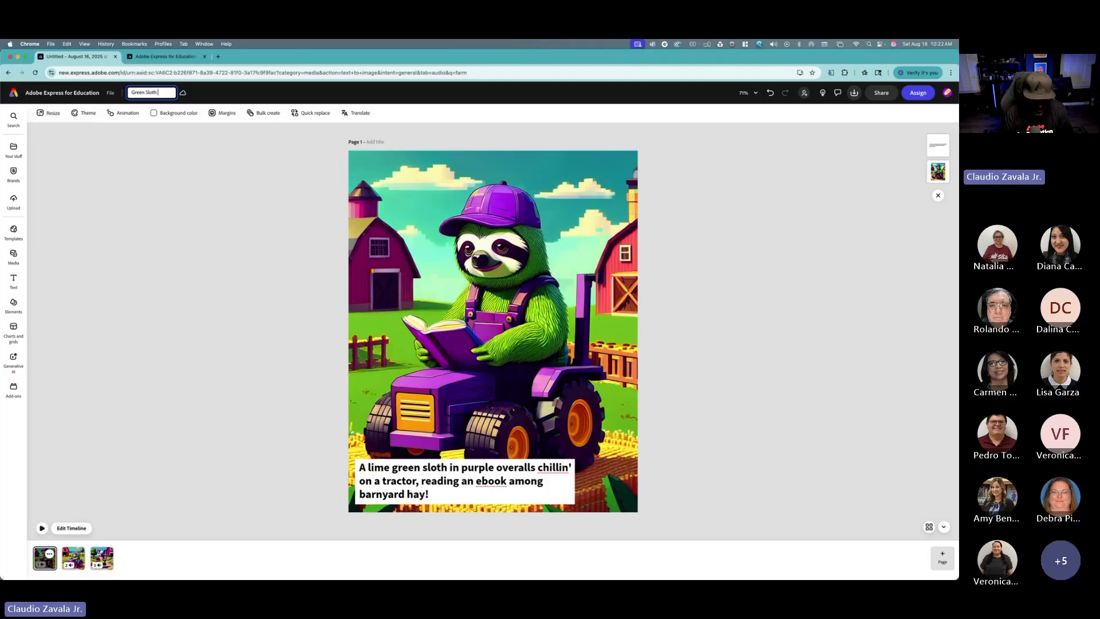
type(" Farm")
key("Return")
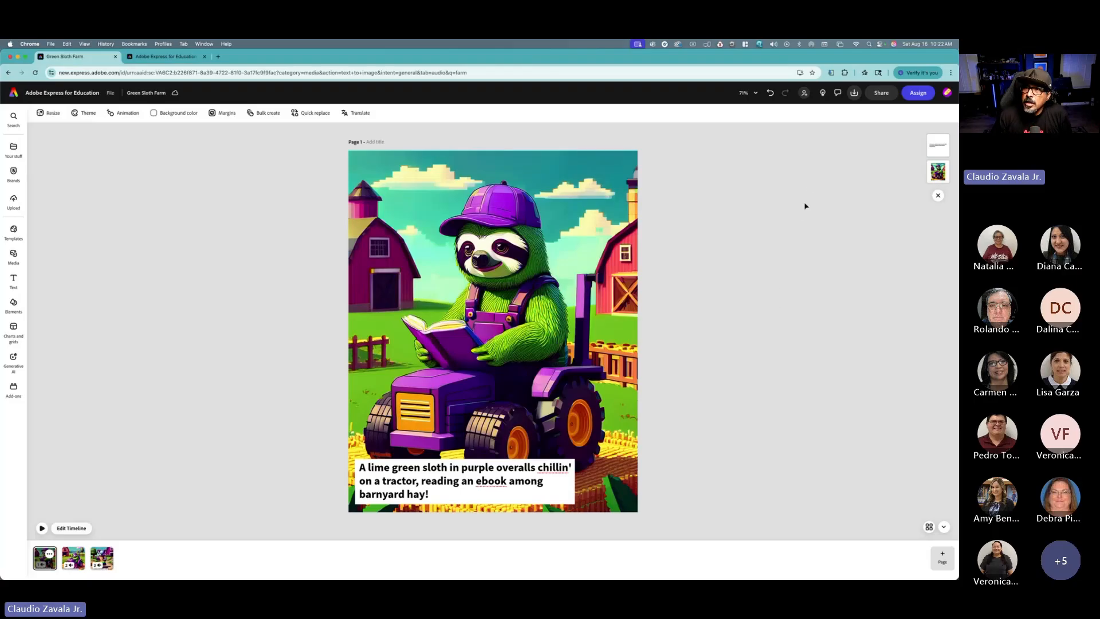
Step: Create a view-only share link for the file and copy it
left_click(857, 97)
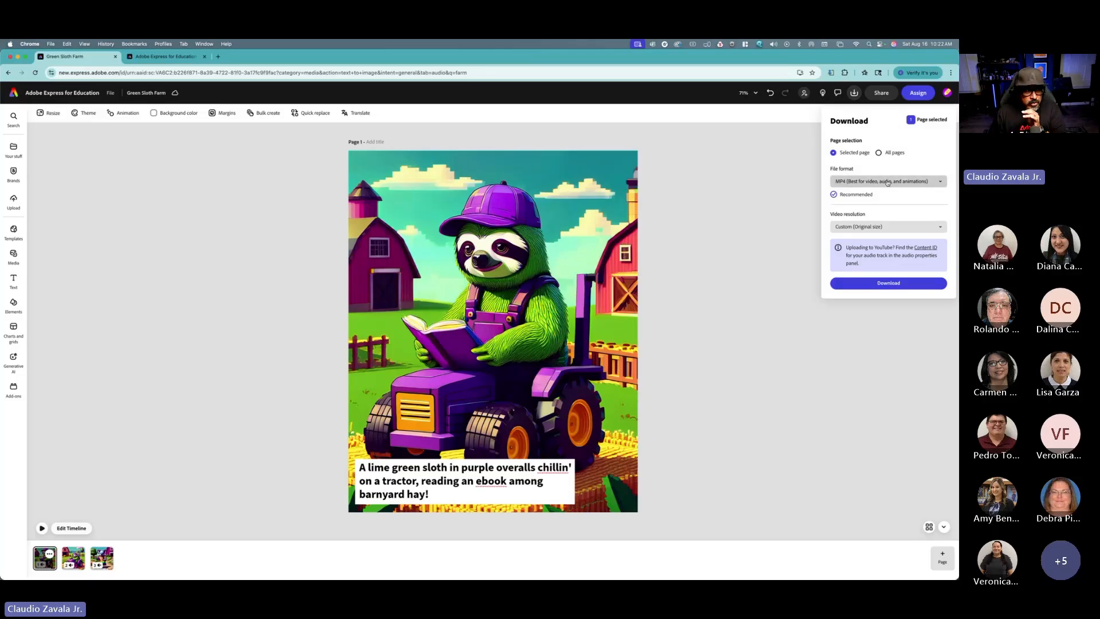
left_click(881, 96)
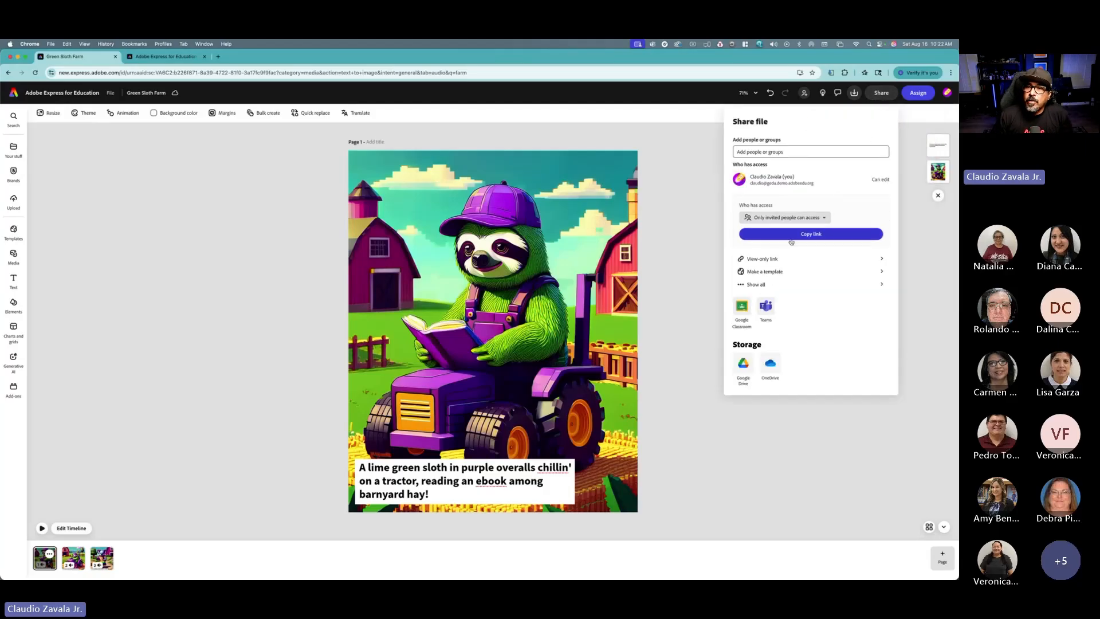
left_click(763, 263)
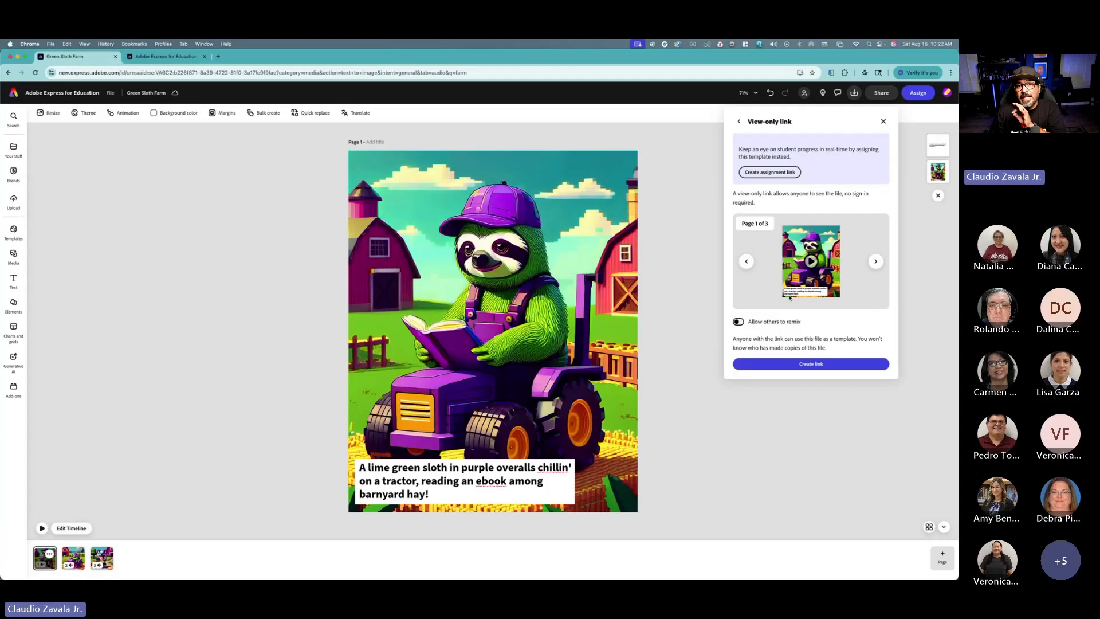
left_click(801, 361)
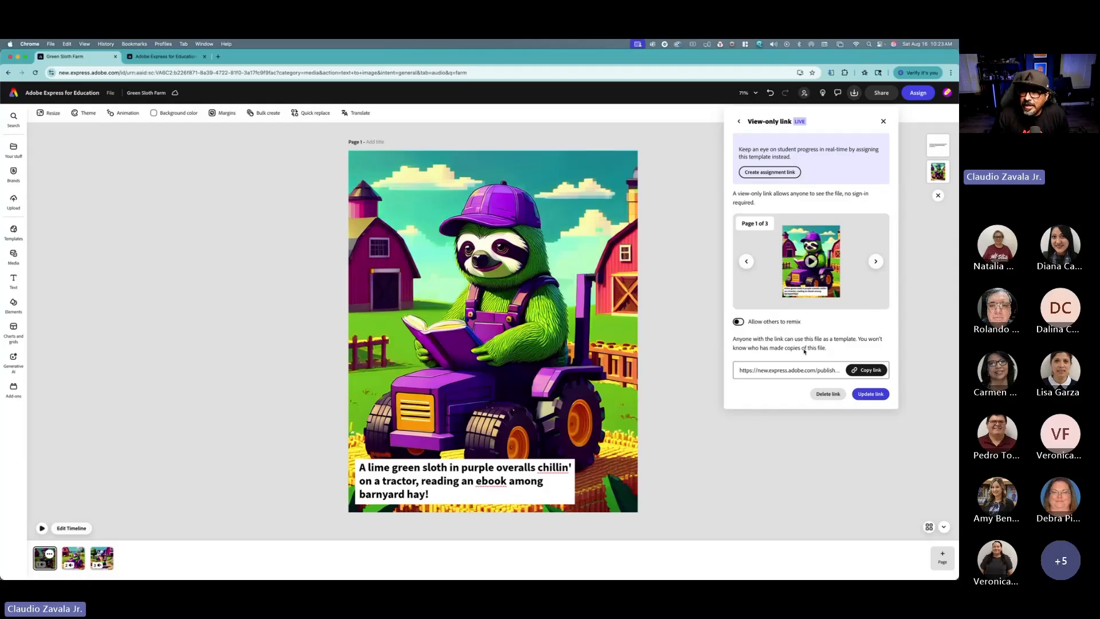
left_click(866, 369)
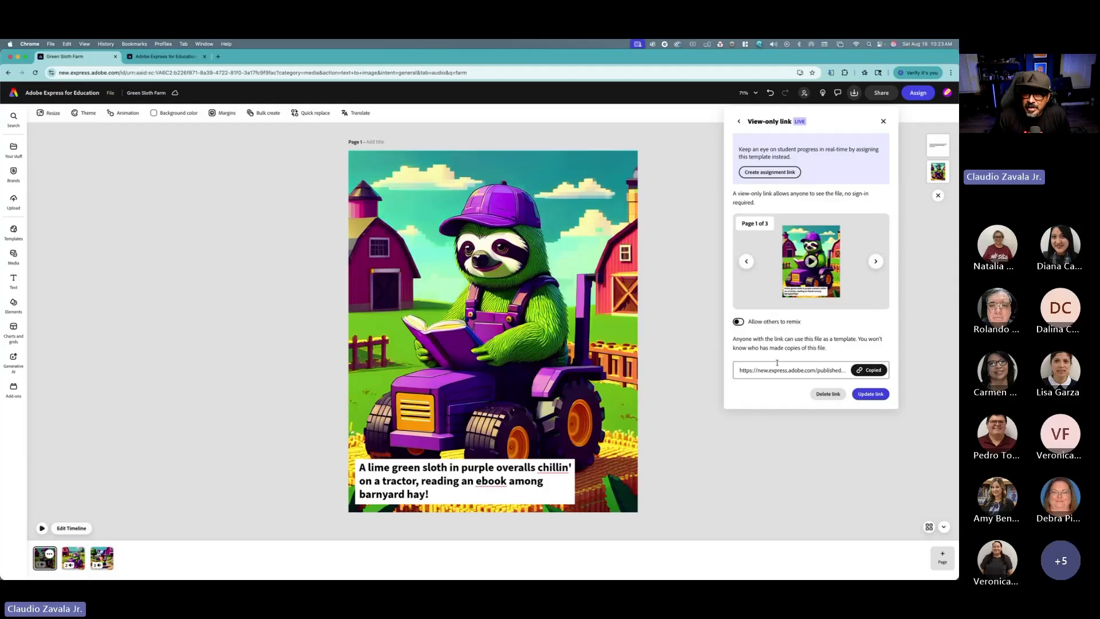
Step: Open the copied view-only link in a new browser tab
left_click(219, 56)
key("super+v")
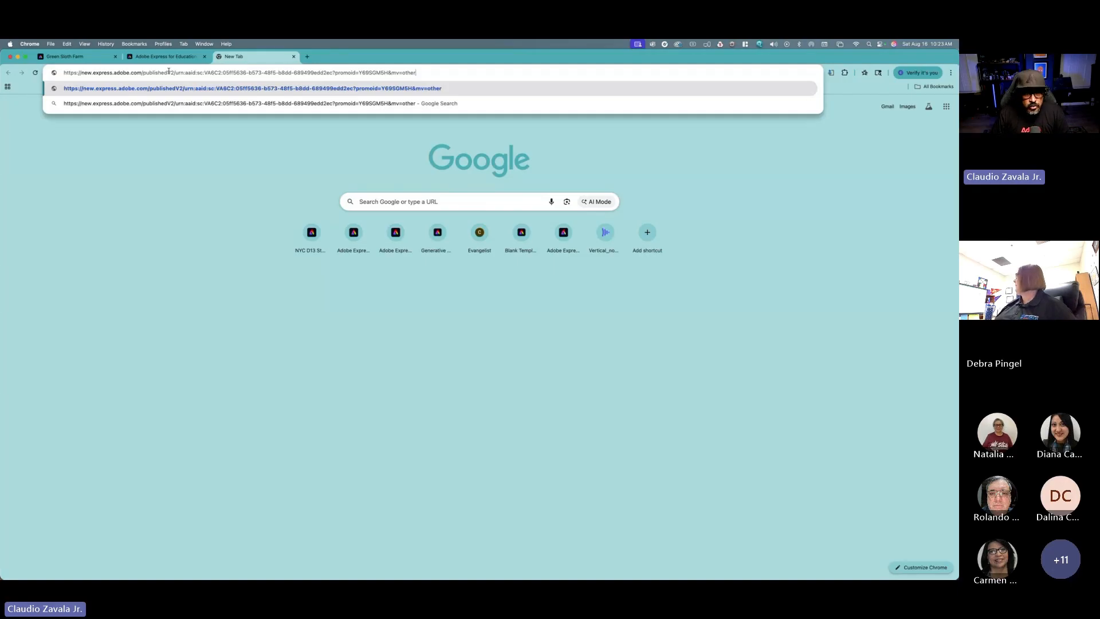
key("Return")
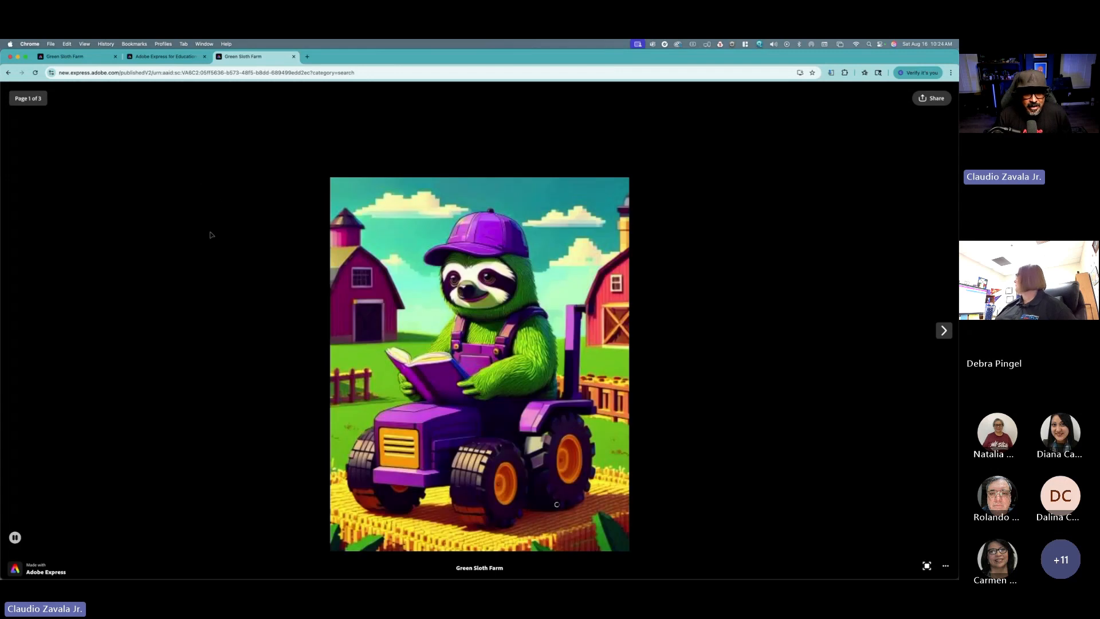
Step: Play the published presentation, reloading the page and playing it again
left_click(15, 538)
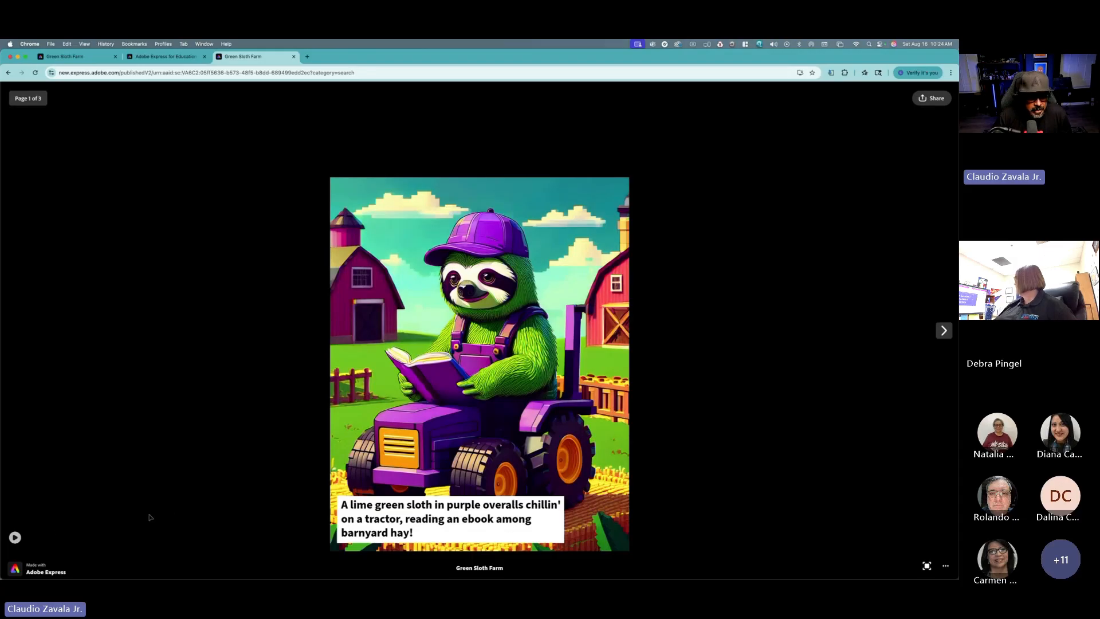
left_click(14, 537)
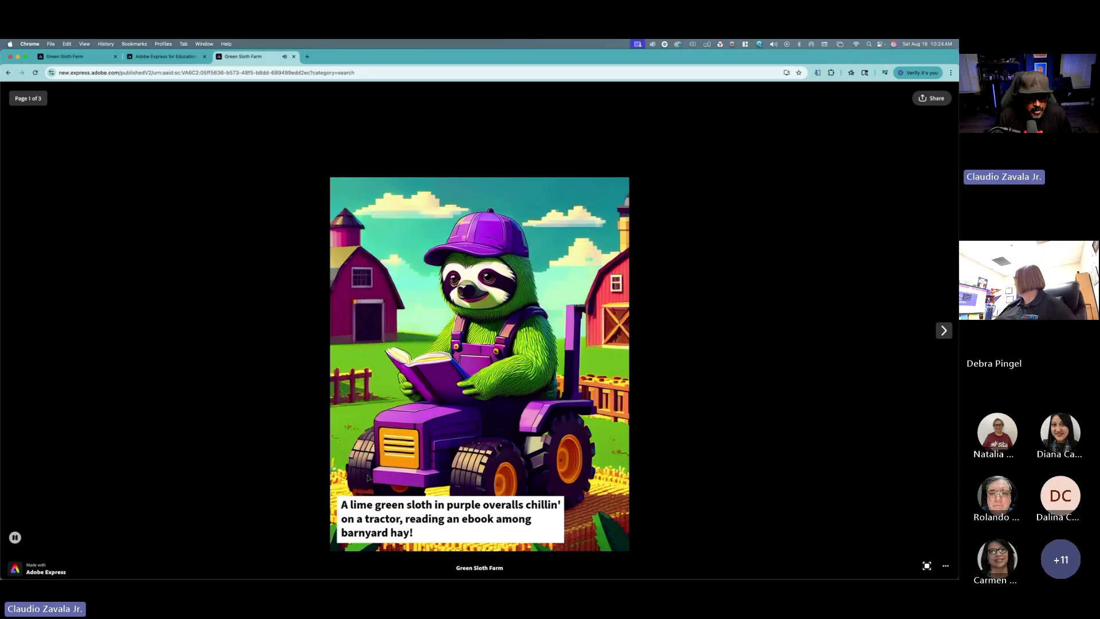
left_click(35, 73)
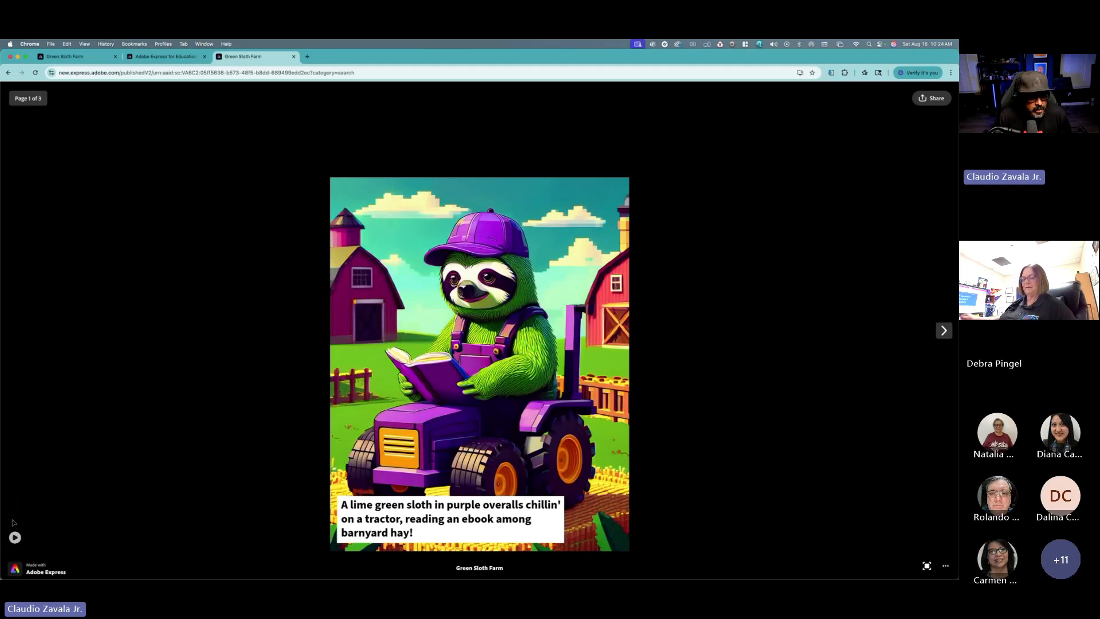
left_click(15, 537)
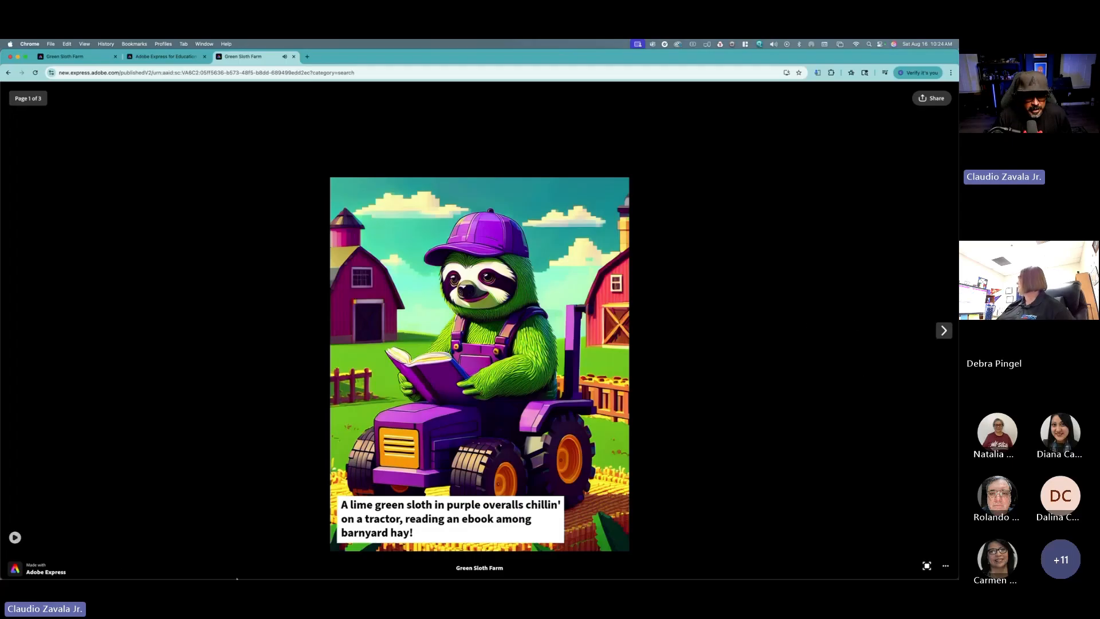
Step: Play the published presentation and page forward through its three pages
left_click(16, 539)
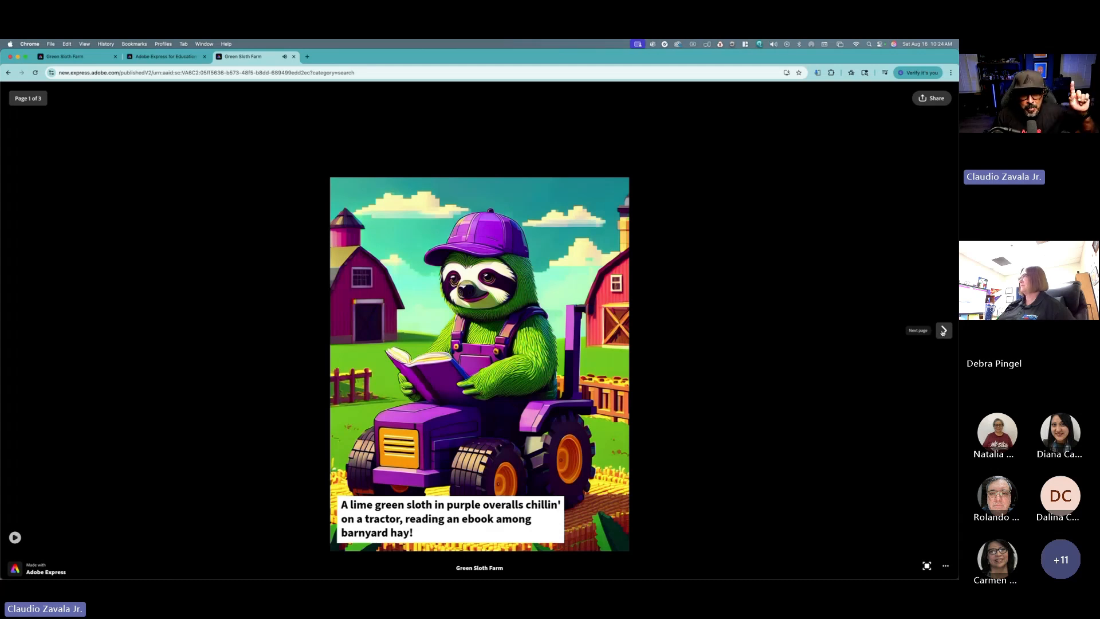
left_click(943, 331)
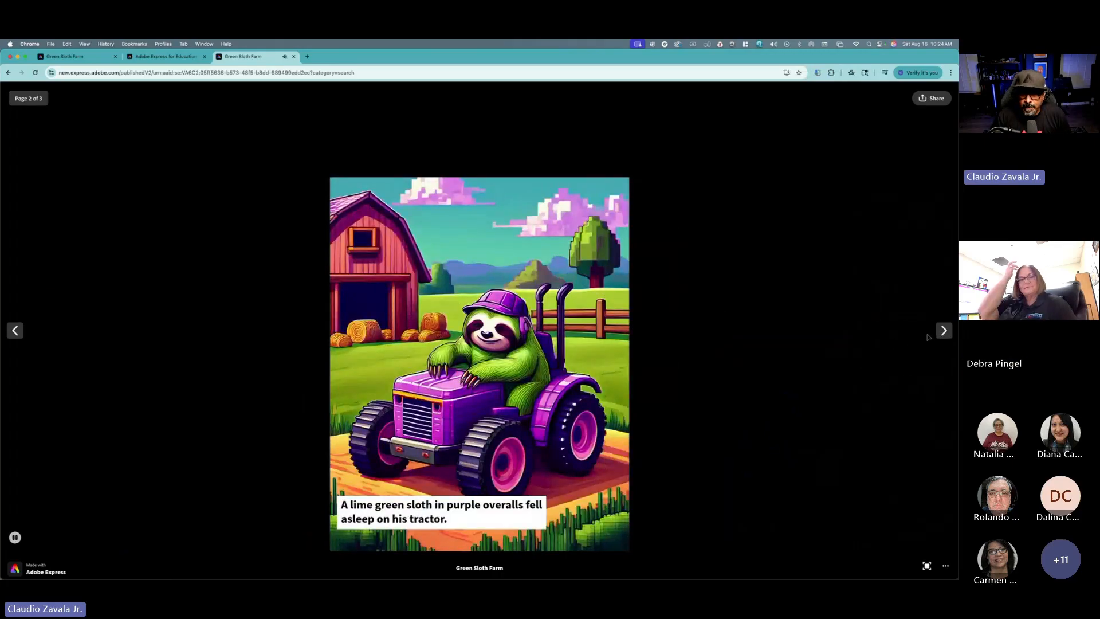
left_click(942, 333)
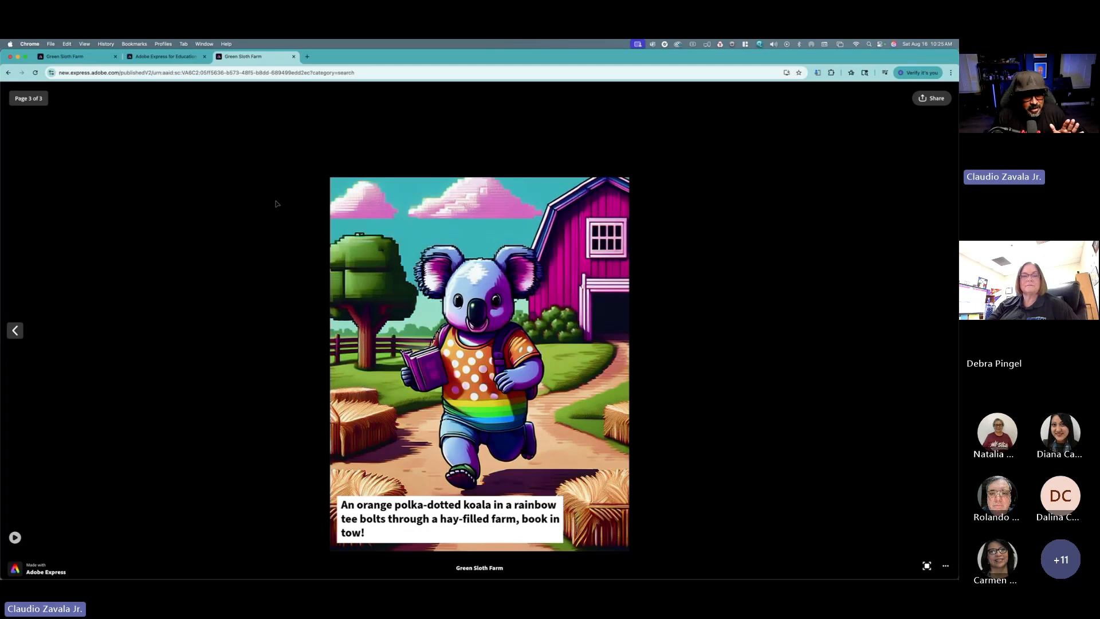
Step: Return to the Green Sloth Farm editor tab and close the view-only link panel
left_click(184, 62)
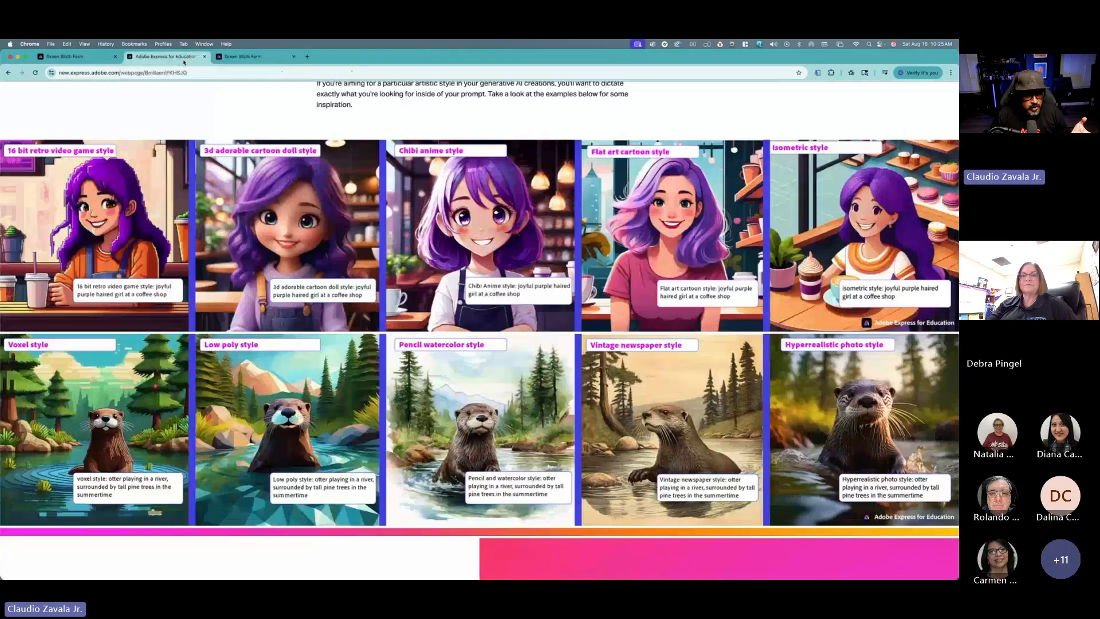
left_click(77, 58)
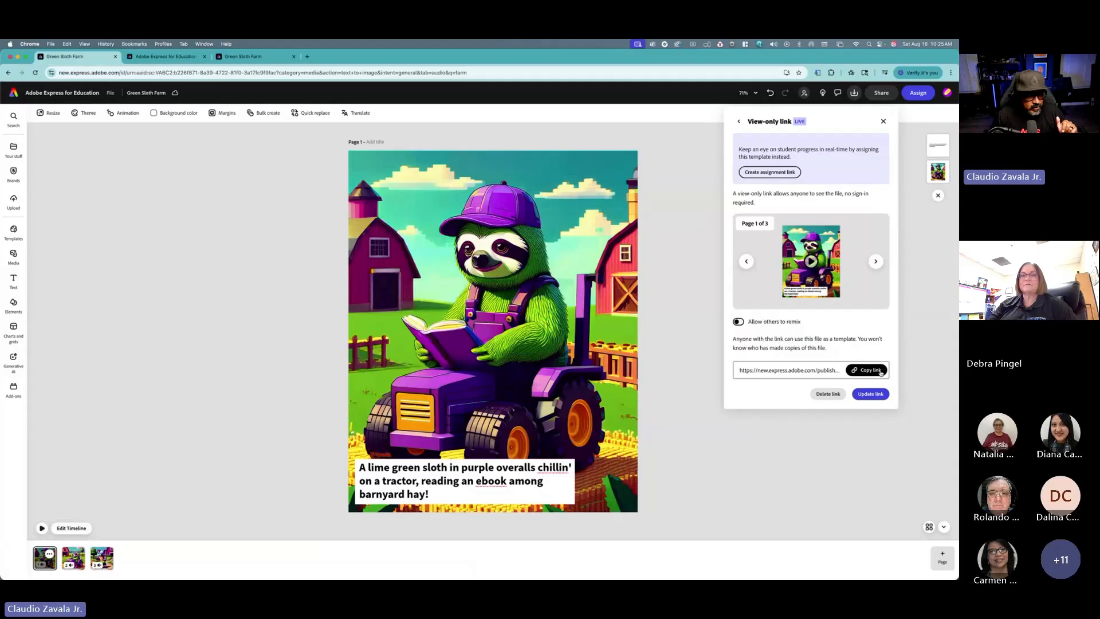
left_click(290, 254)
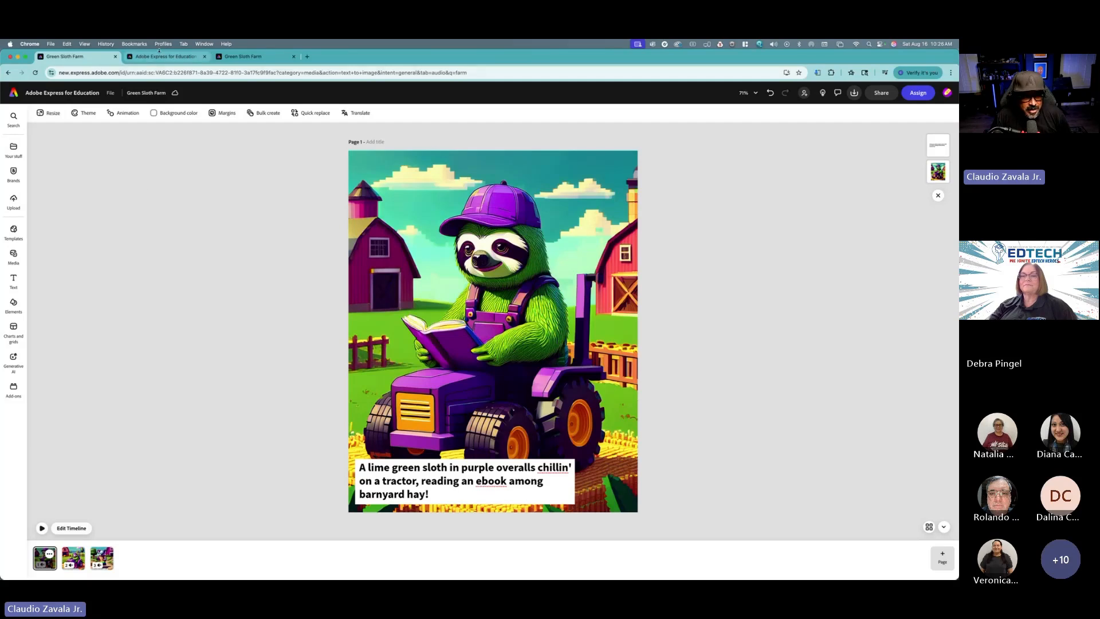
left_click(163, 44)
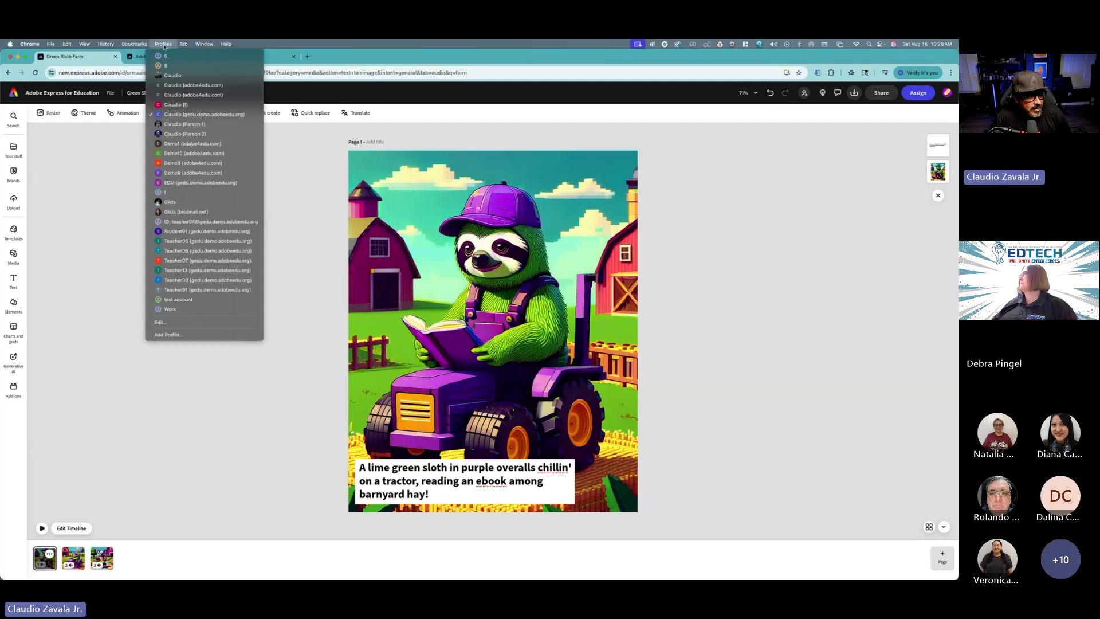
left_click(164, 45)
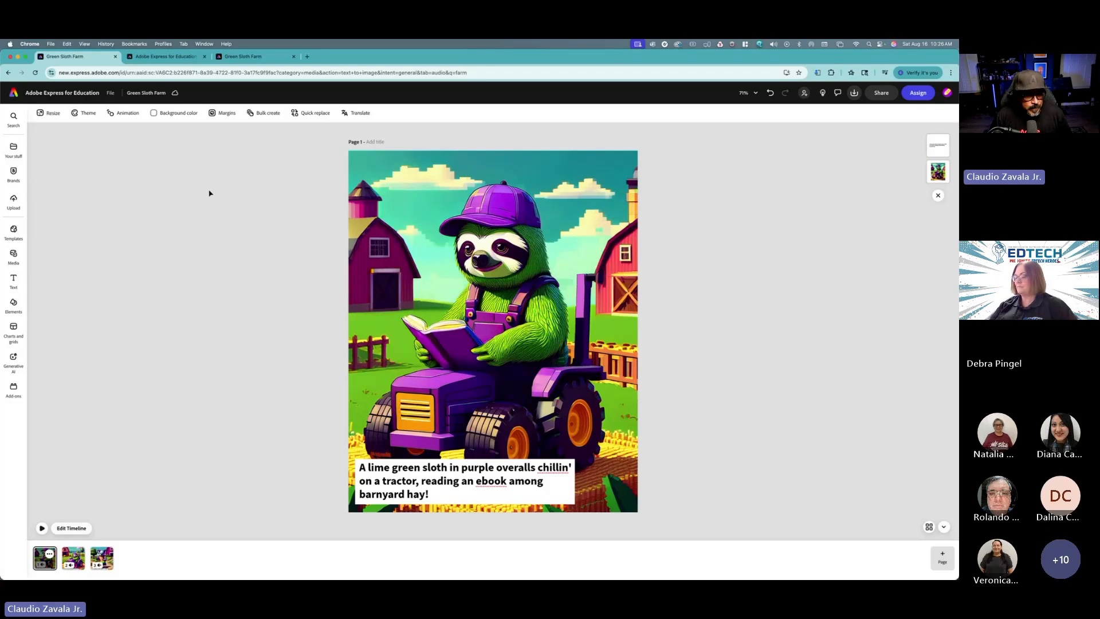
Step: Browse the Adobe Express for Education webpage's prompt tips on structure, style, references and student best practices
left_click(166, 57)
scroll(347, 424, "up", 10)
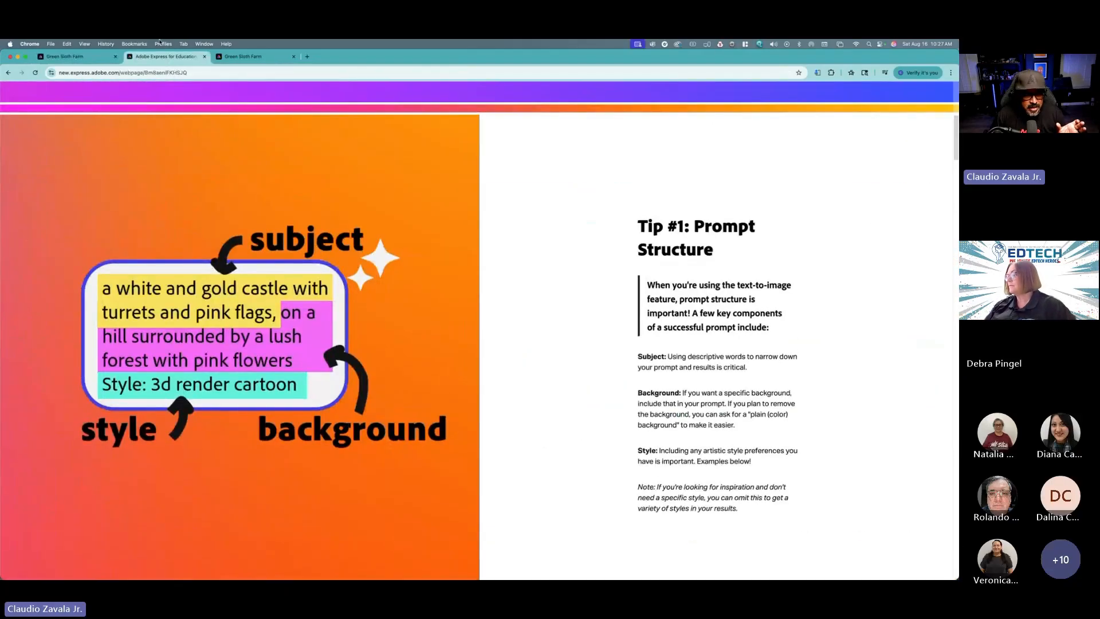
left_click(174, 73)
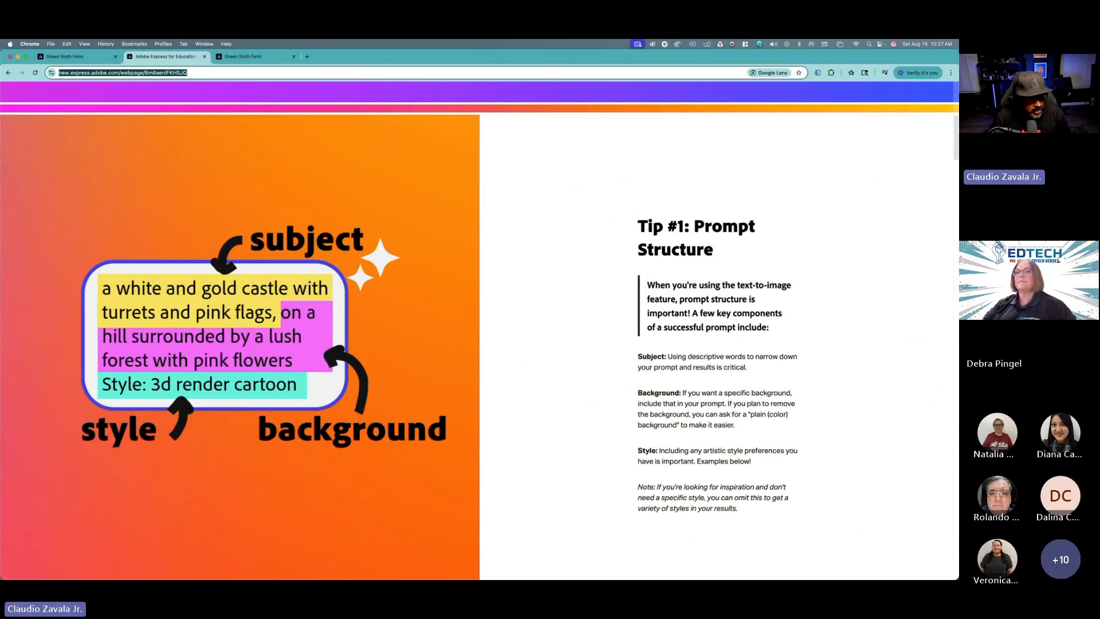
key("super+Tab")
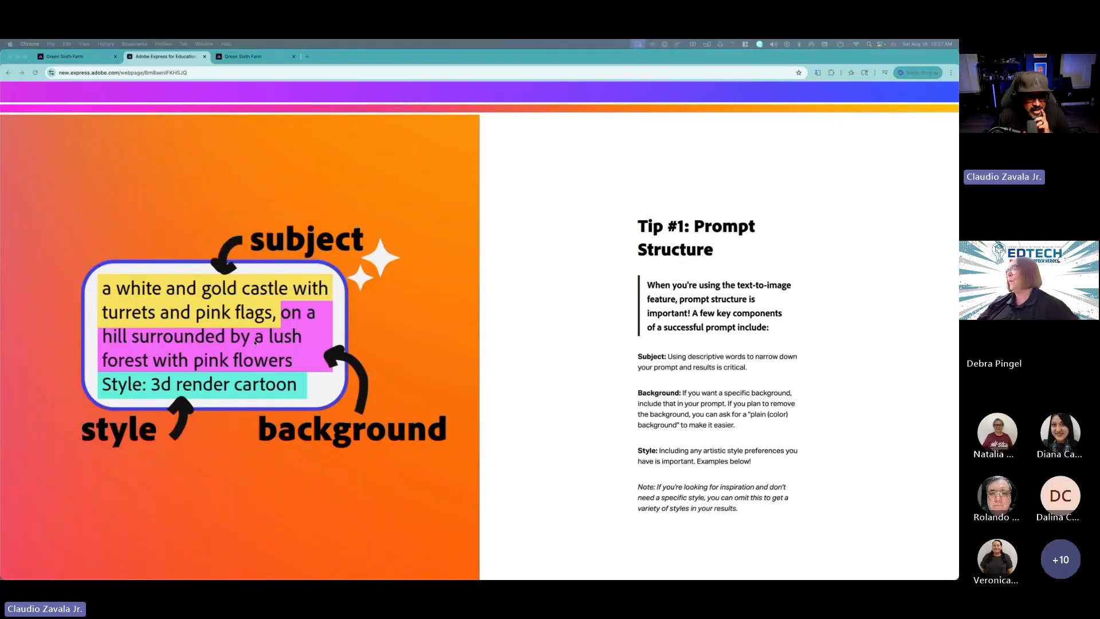
scroll(493, 382, "down", 7)
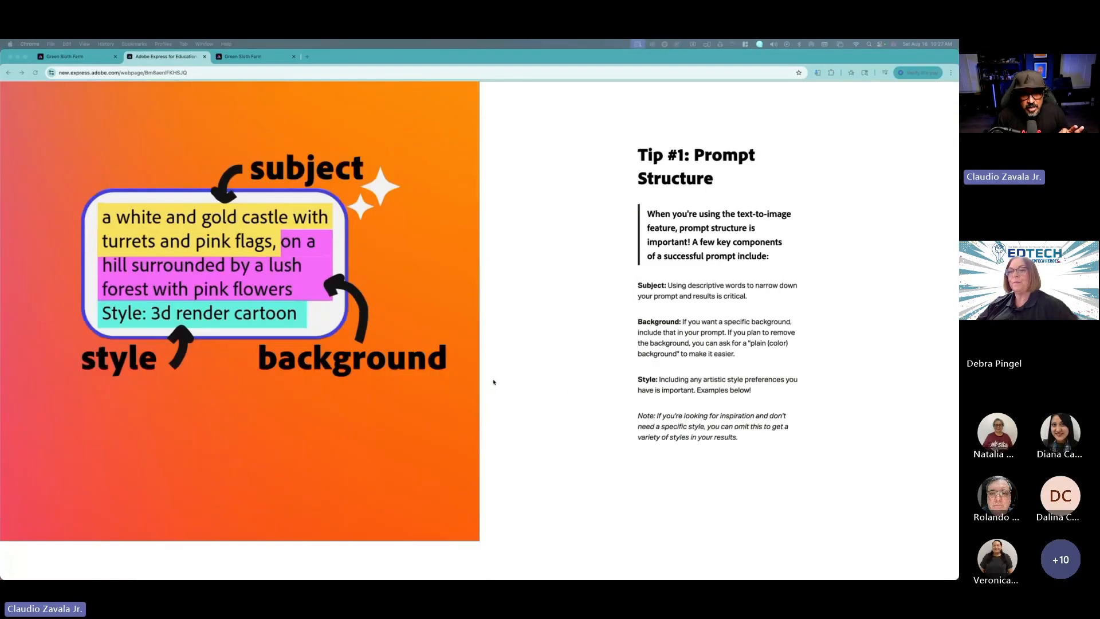
scroll(490, 380, "up", 4)
scroll(489, 380, "down", 10)
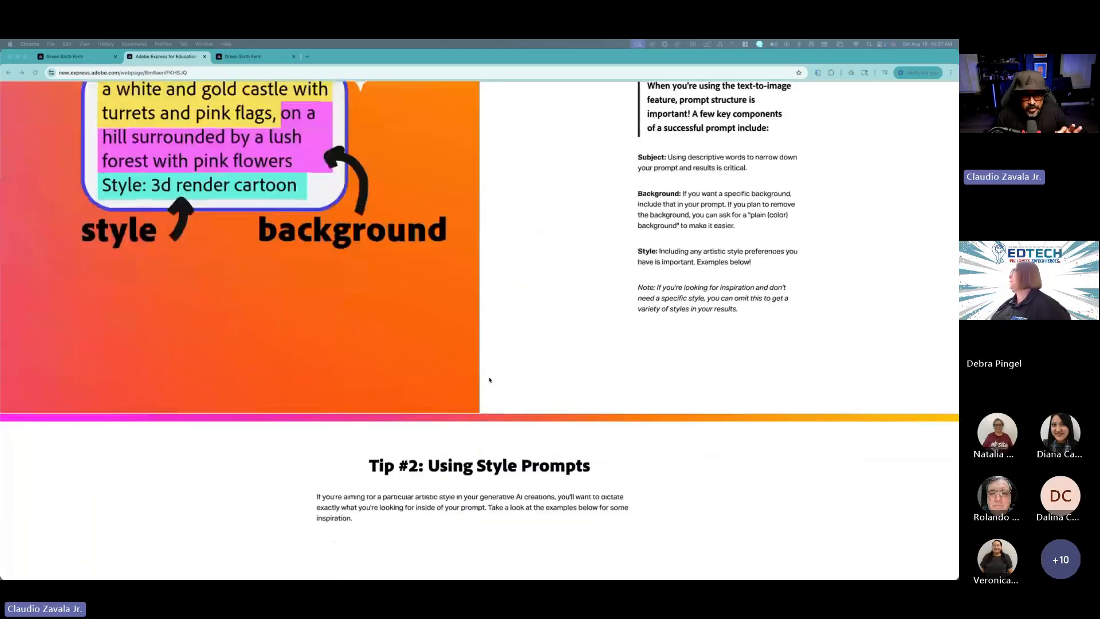
scroll(488, 377, "down", 12)
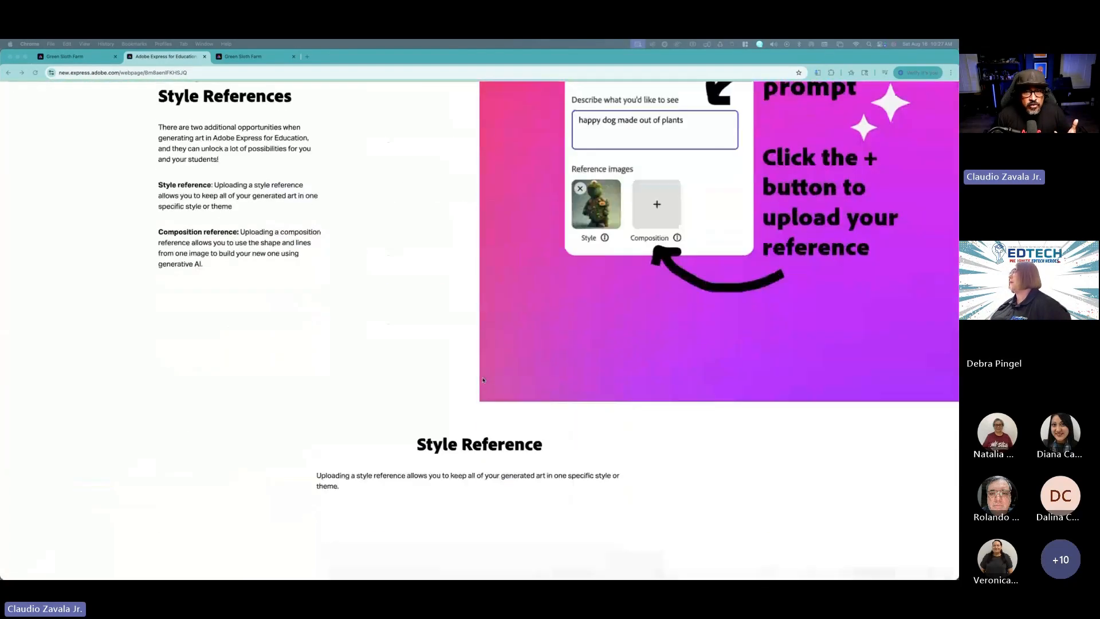
scroll(483, 380, "down", 10)
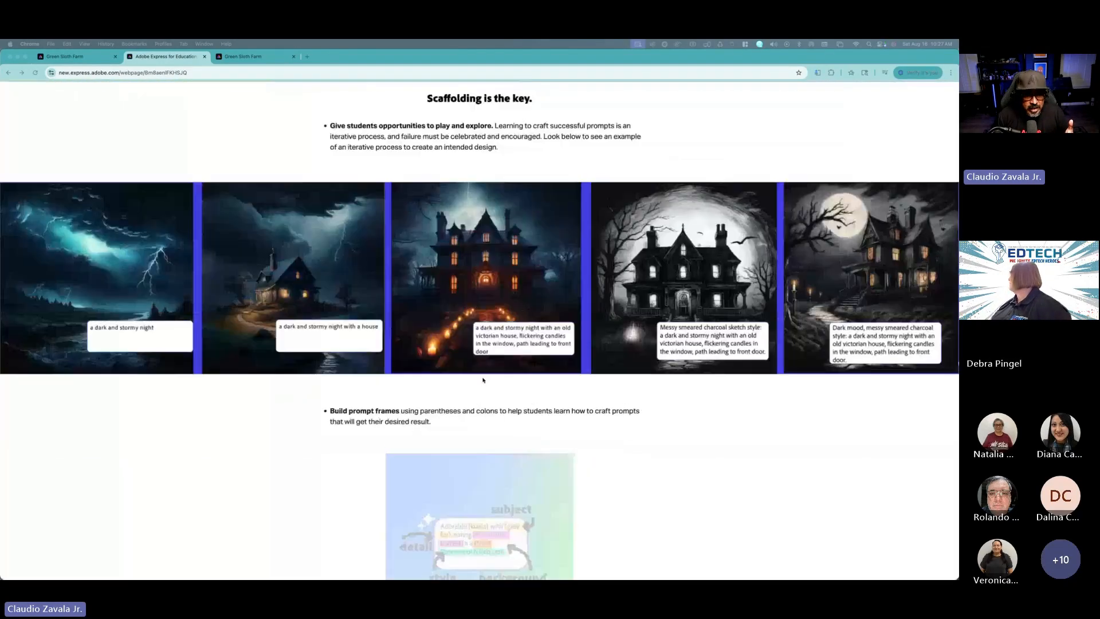
scroll(470, 382, "up", 2)
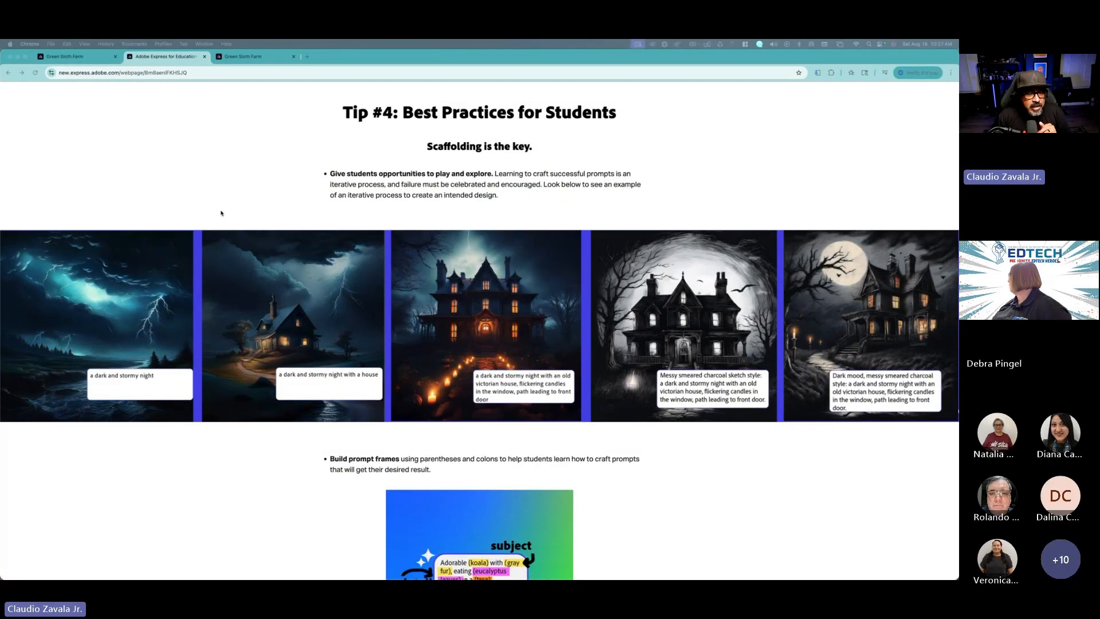
scroll(221, 209, "up", 4)
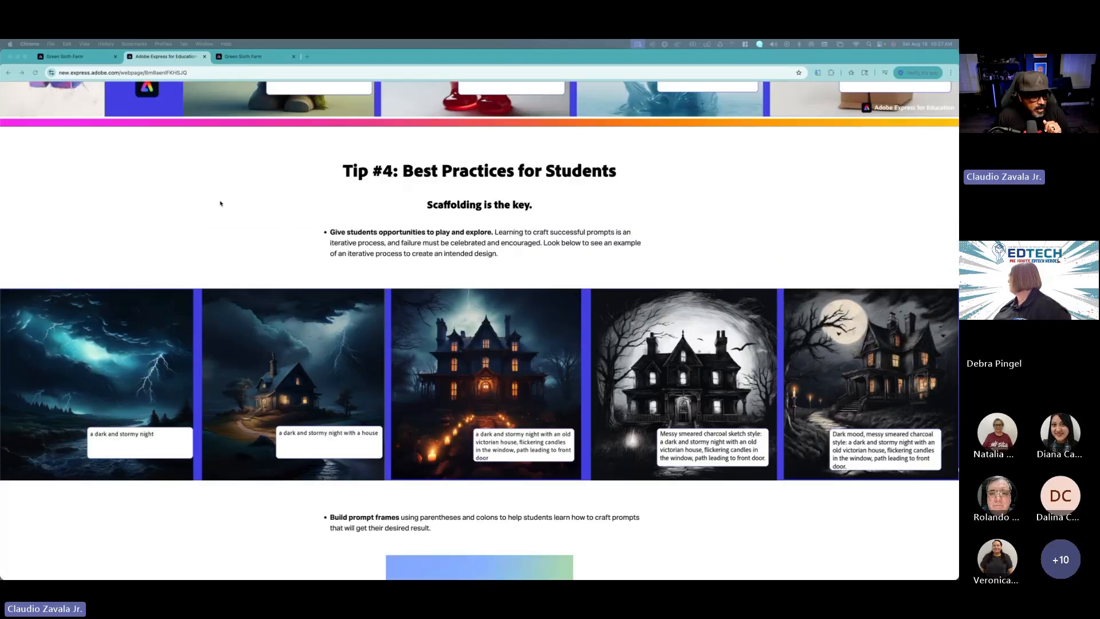
scroll(221, 203, "up", 12)
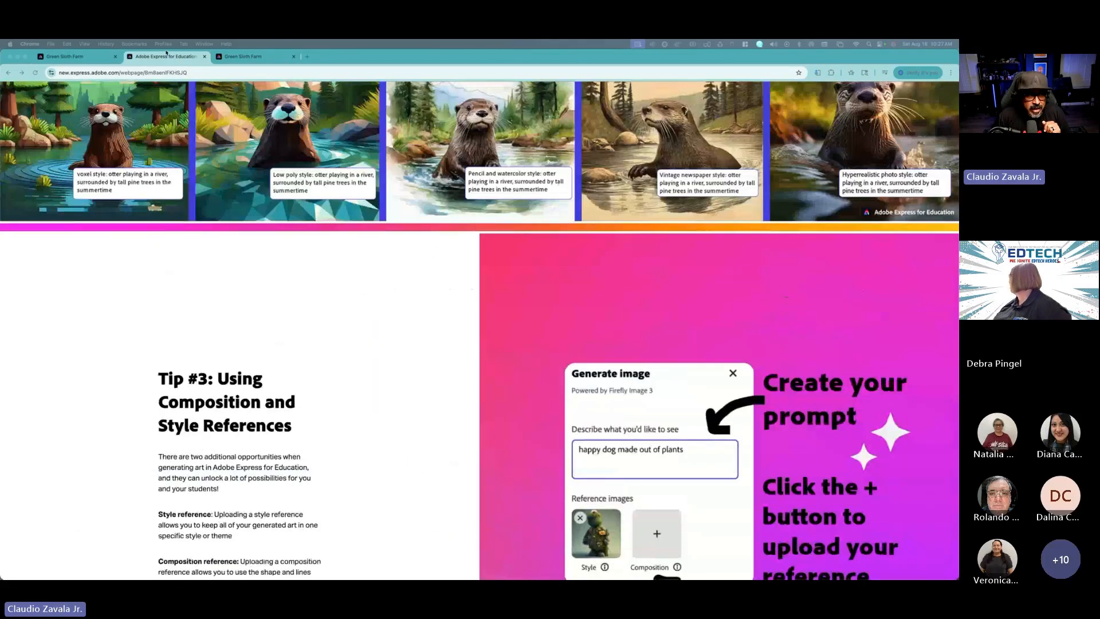
left_click(166, 51)
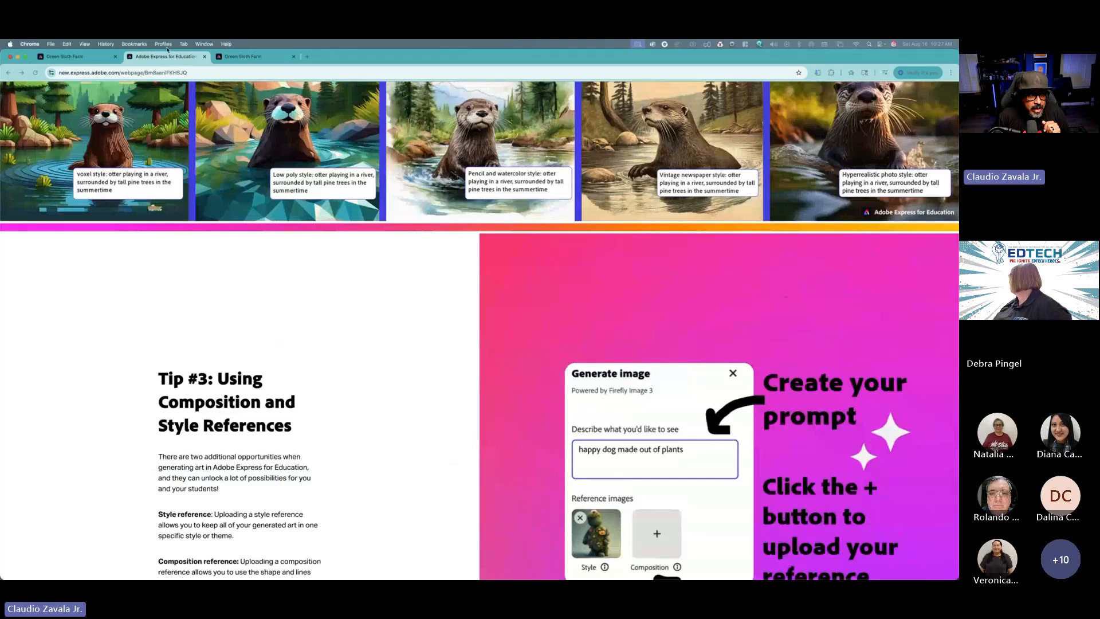
Step: Switch to another browser profile and select the Survey page of the open presentation deck
left_click(164, 45)
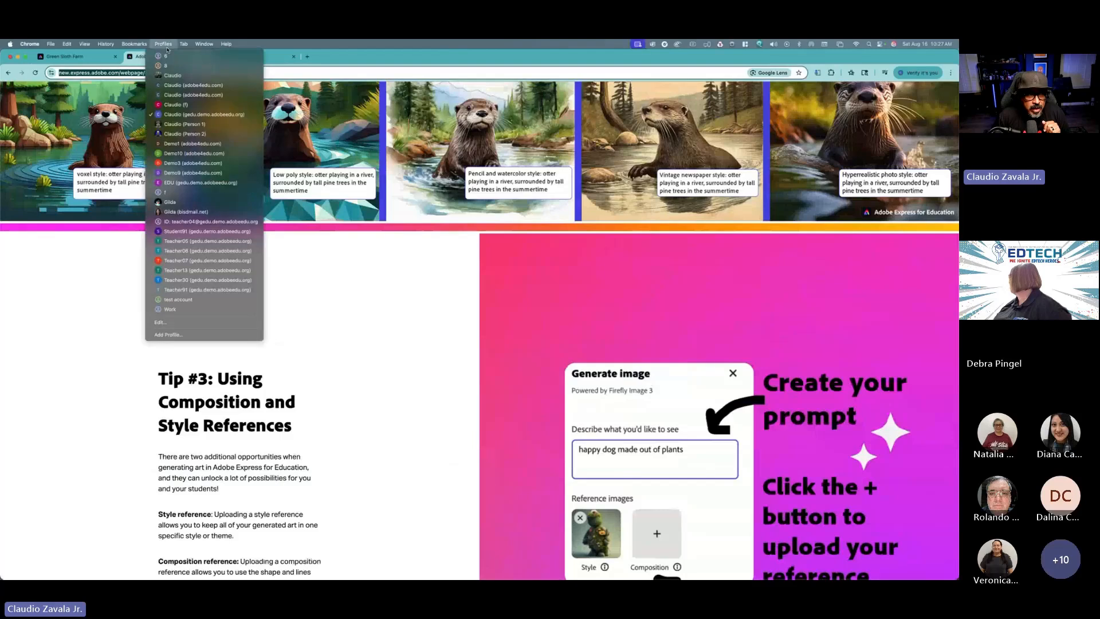
left_click(196, 137)
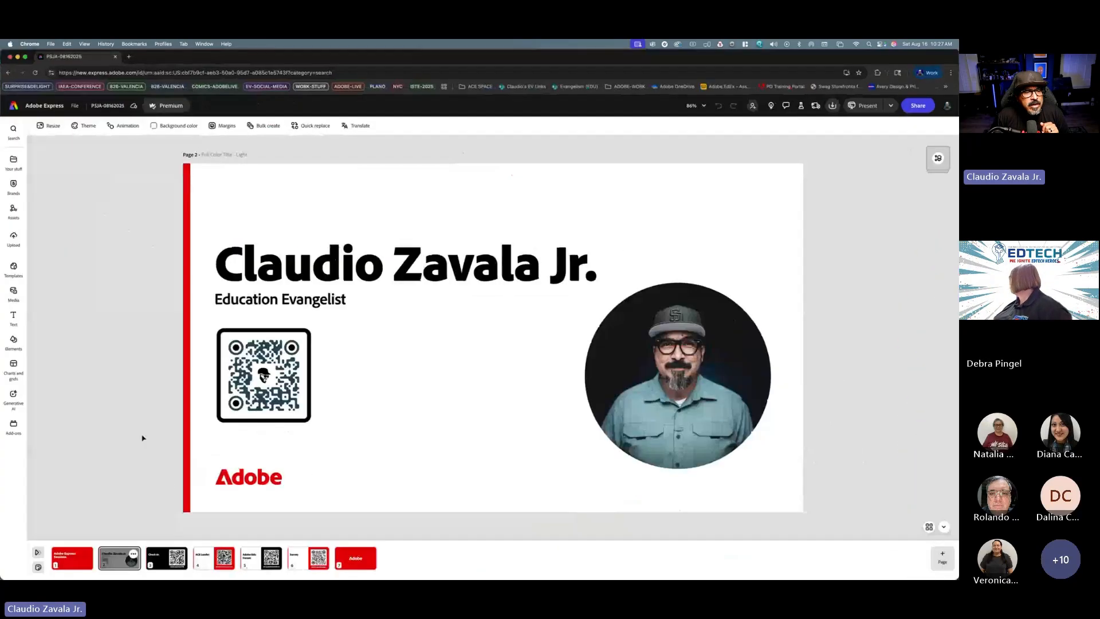
left_click(293, 565)
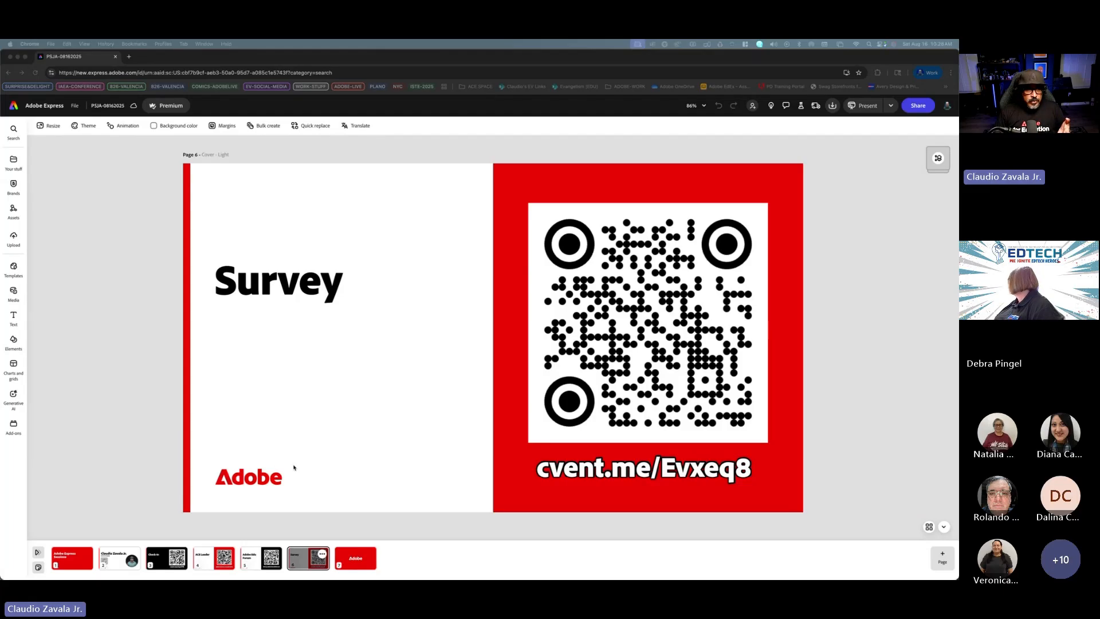
Step: Present the deck full screen from the Survey slide and advance two slides
left_click(169, 457)
left_click(862, 106)
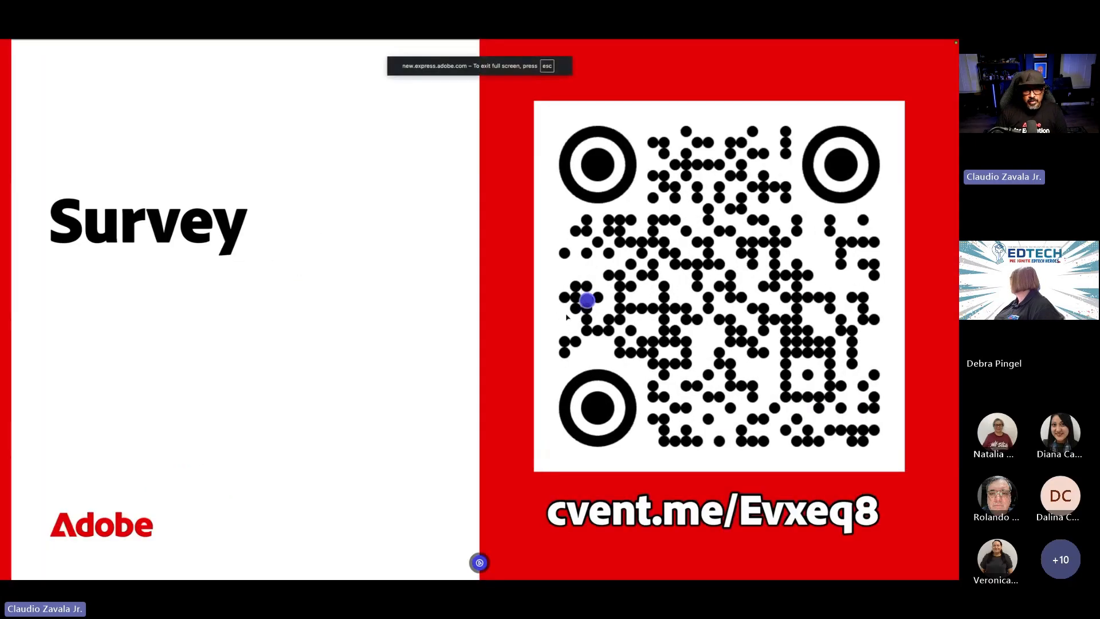
key("Right")
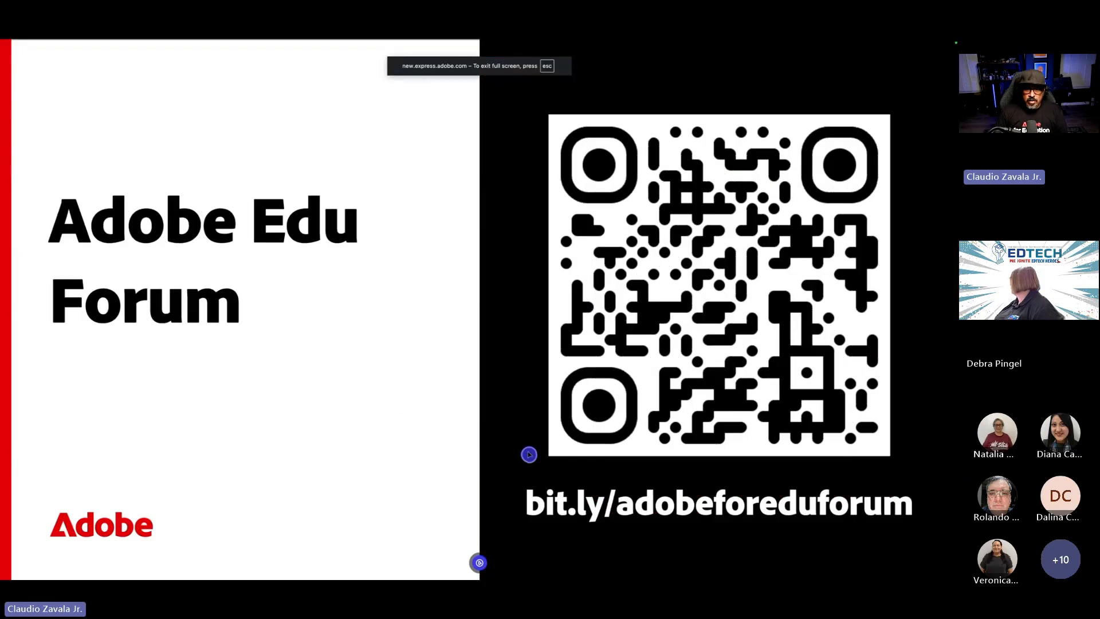
key("Right")
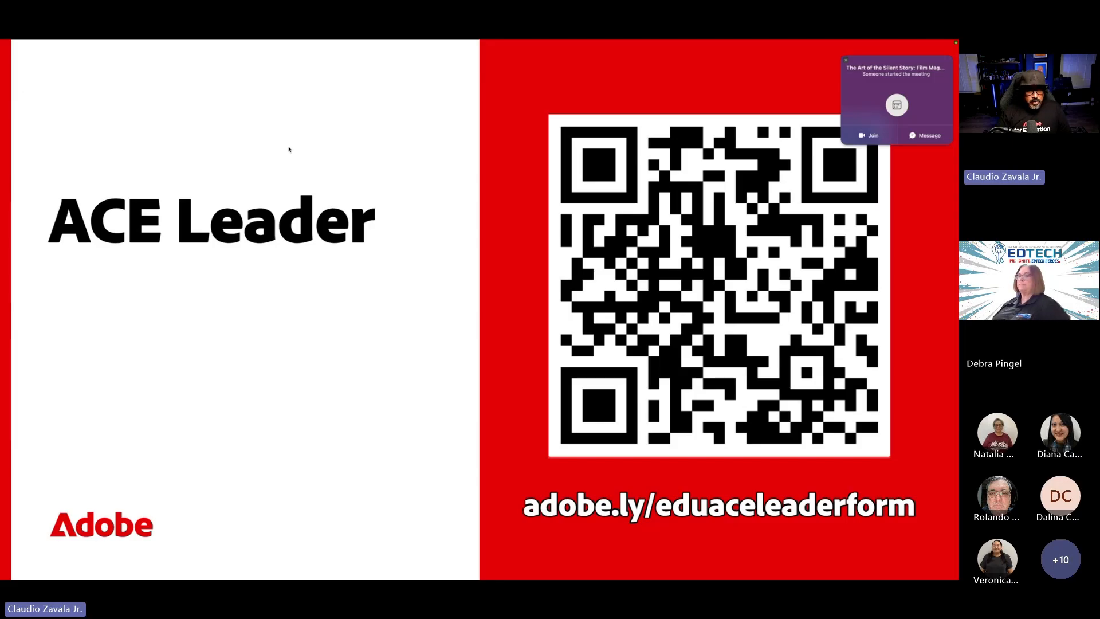
Step: Open a new tab and paste the copied link to load the Adobe Creative Educator Community page
key("super+t")
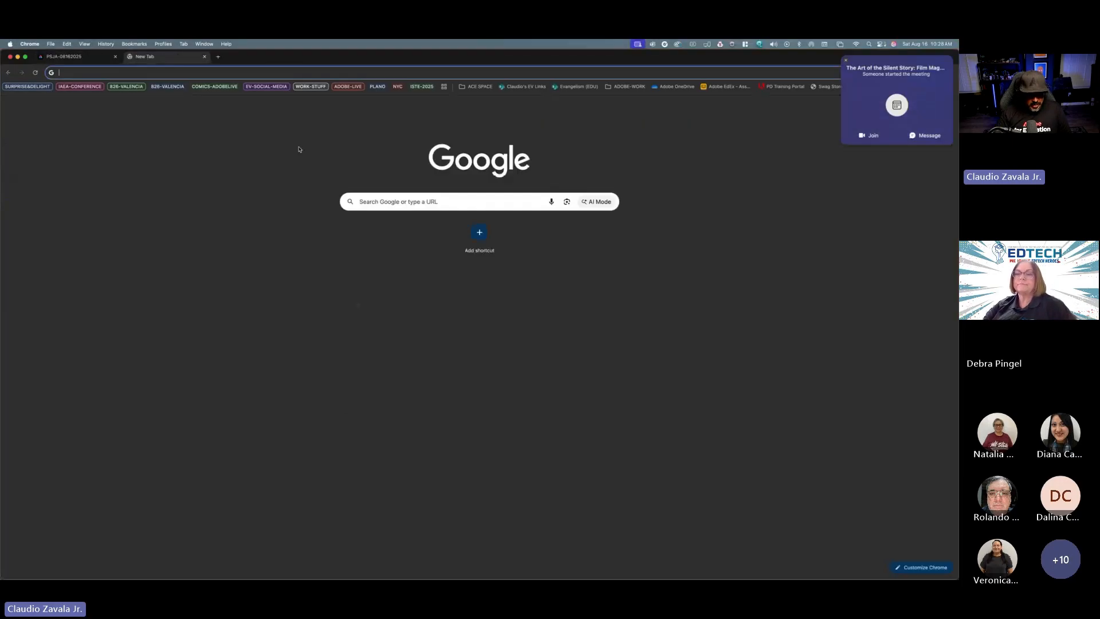
key("super+v")
key("Return")
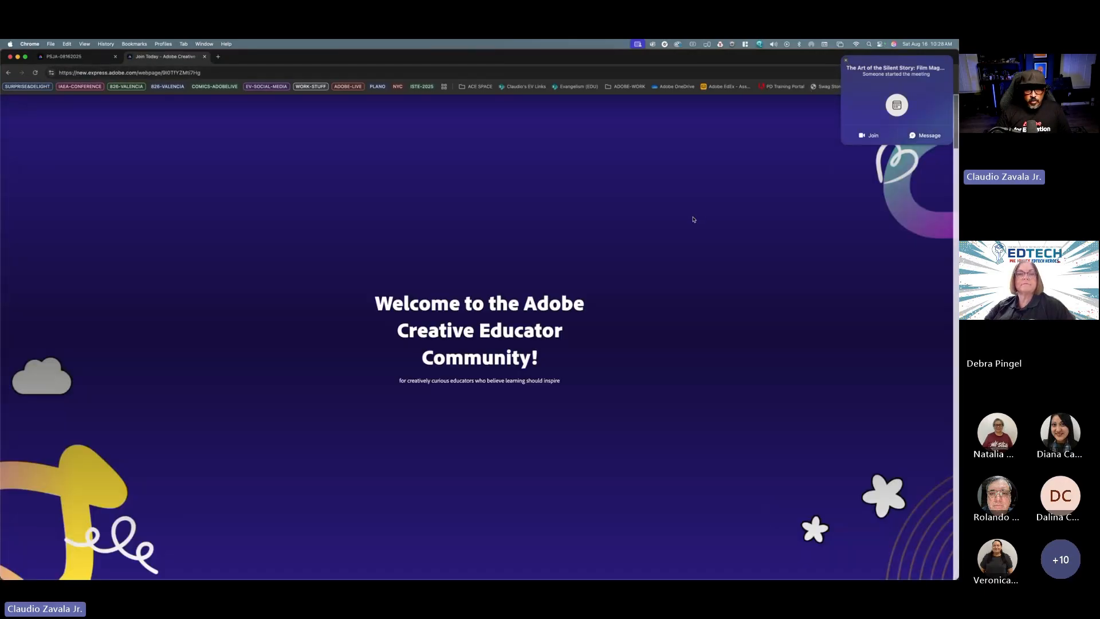
Step: Scroll through the Adobe Creative Educator Leader Program page to review its details
scroll(693, 219, "down", 3)
scroll(690, 232, "down", 10)
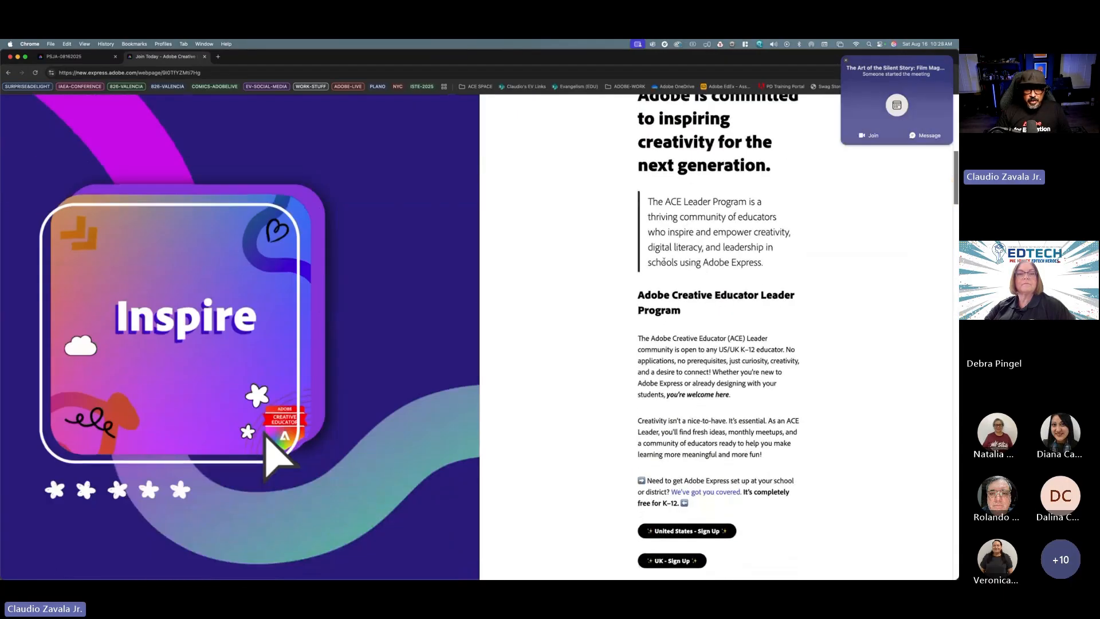
scroll(663, 261, "down", 5)
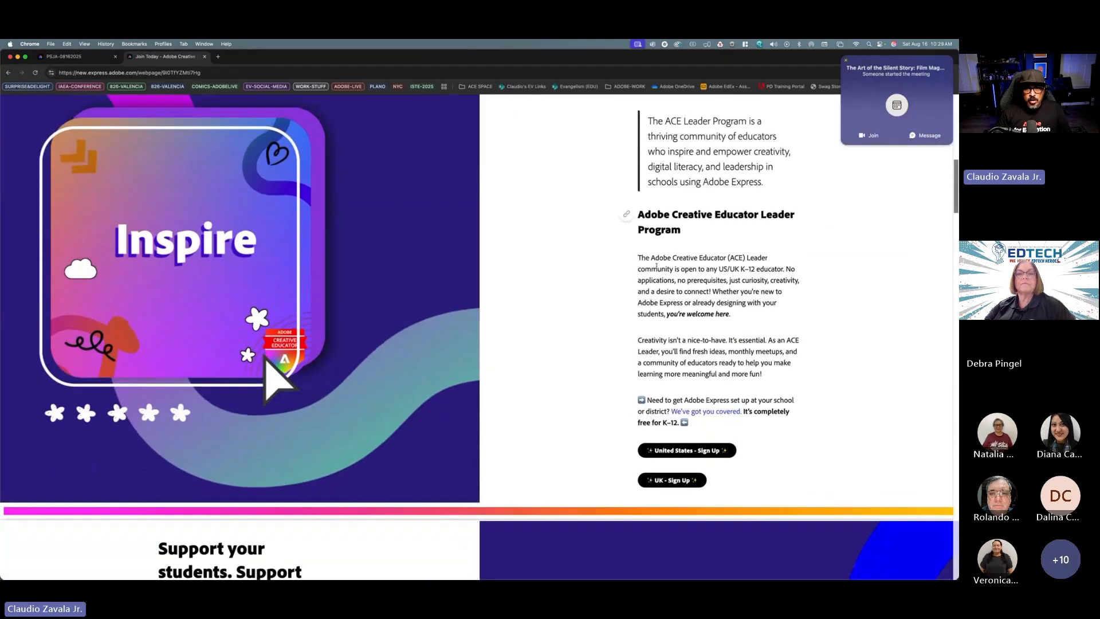
scroll(656, 266, "down", 3)
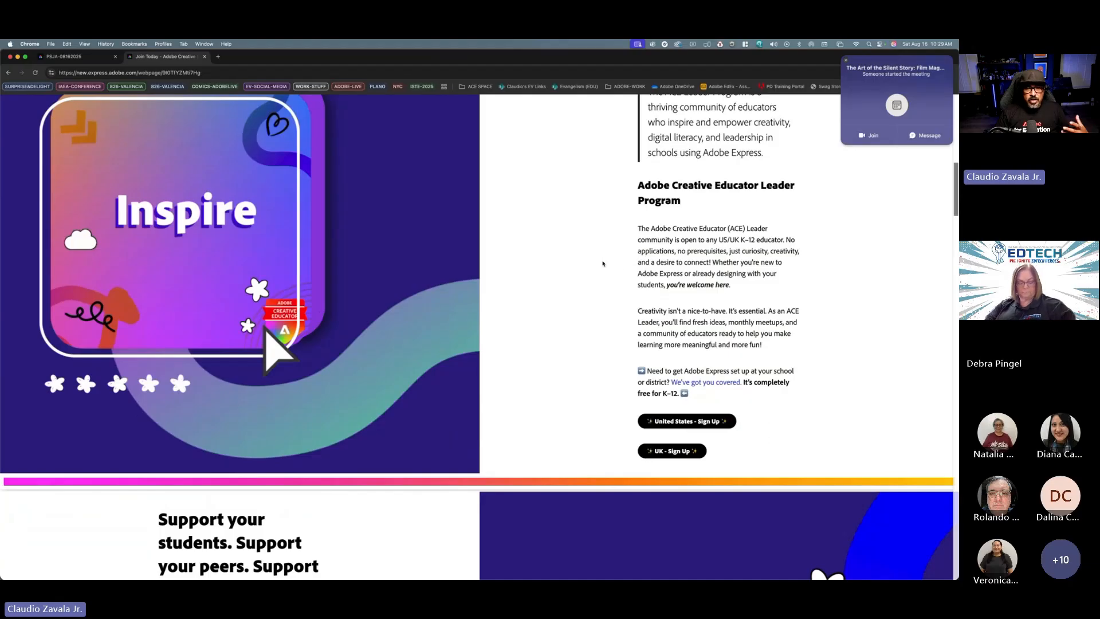
scroll(602, 263, "down", 1)
scroll(601, 264, "down", 5)
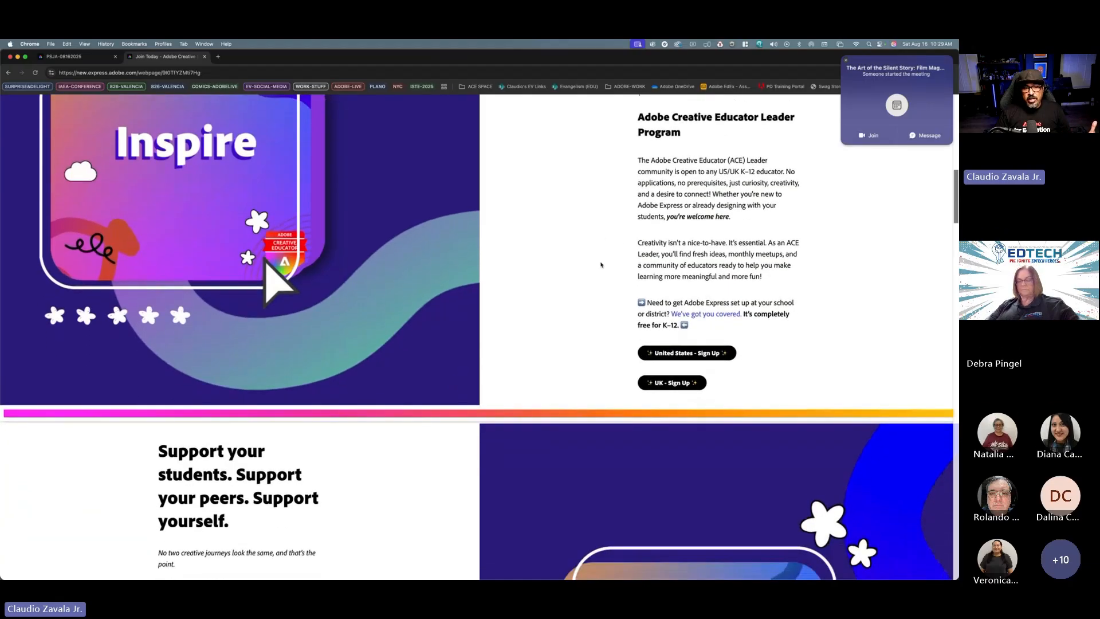
scroll(601, 264, "down", 5)
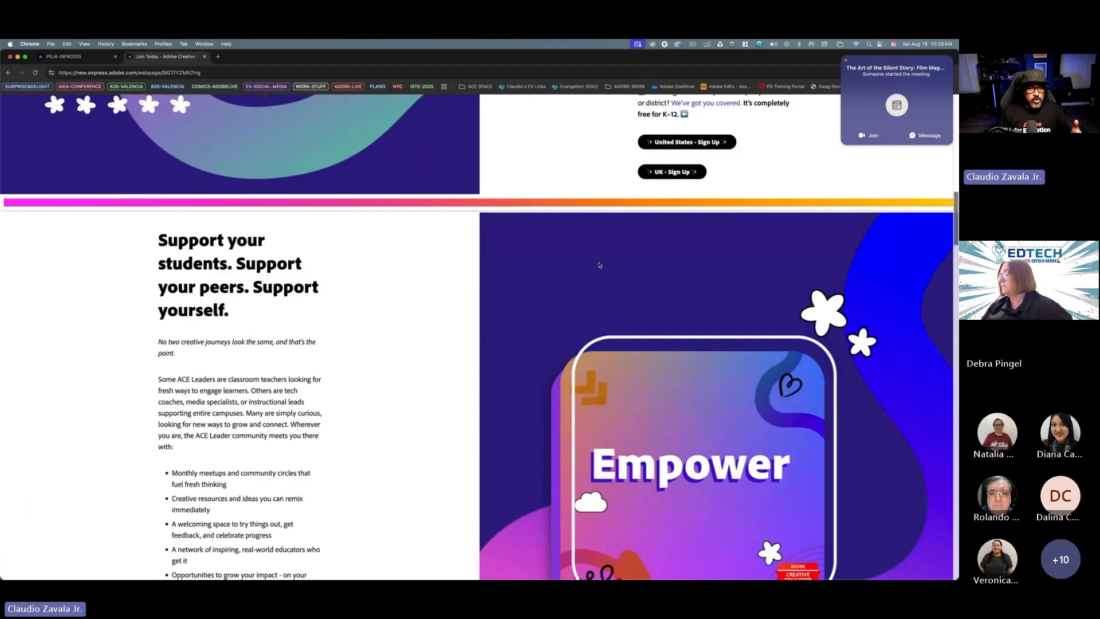
scroll(596, 265, "down", 2)
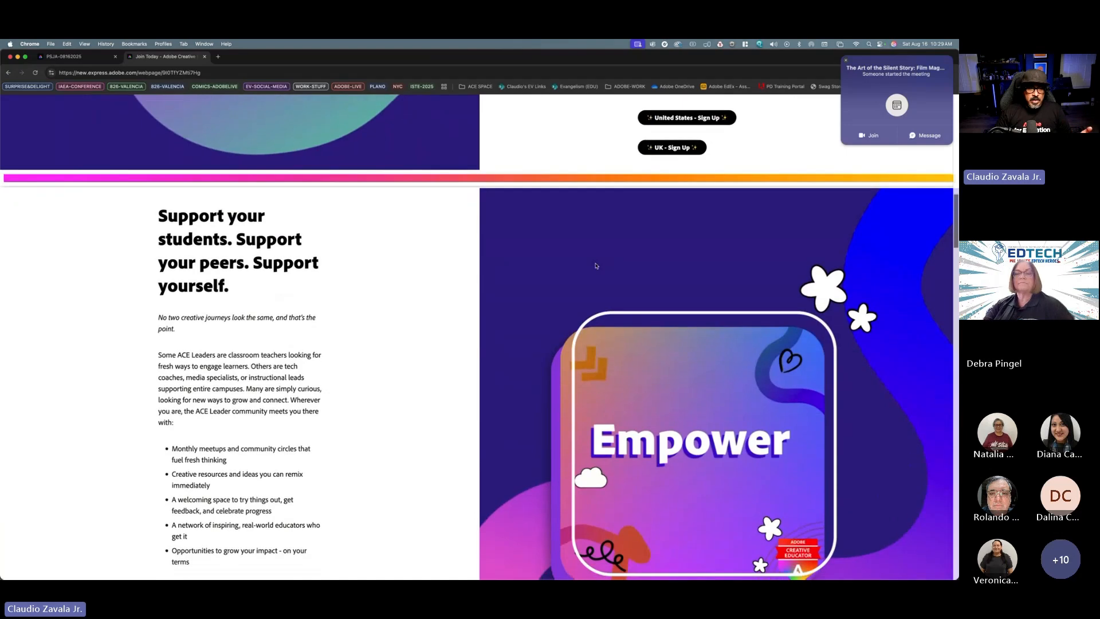
scroll(596, 266, "down", 3)
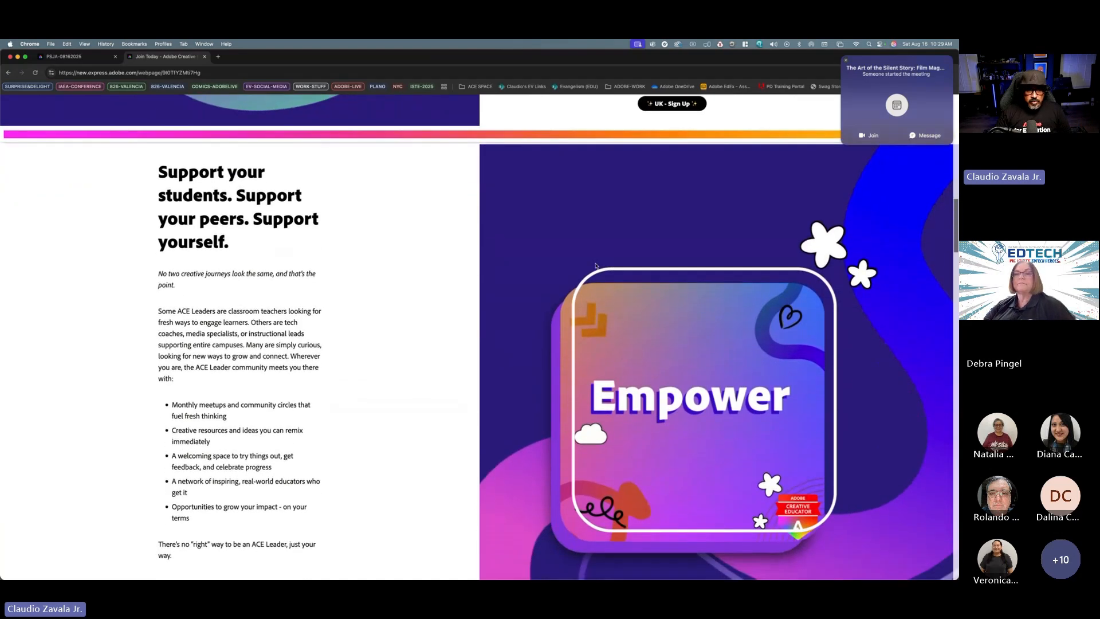
scroll(596, 266, "down", 3)
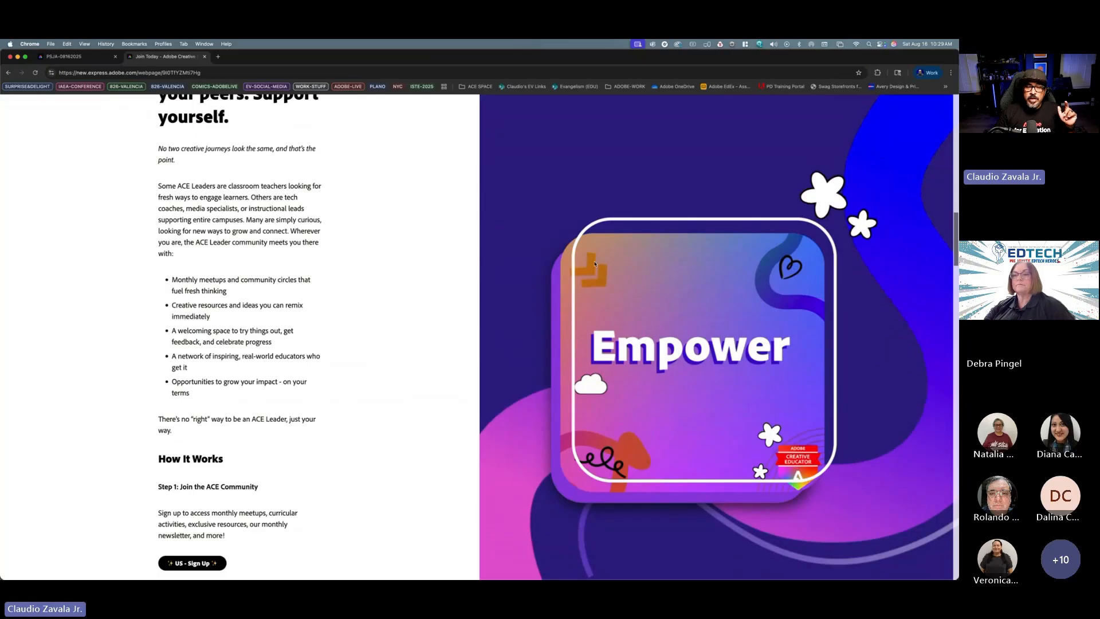
Step: Continue reviewing the How It Works steps and Exclusive Perks for ACE Leaders on the community page
scroll(596, 263, "down", 1)
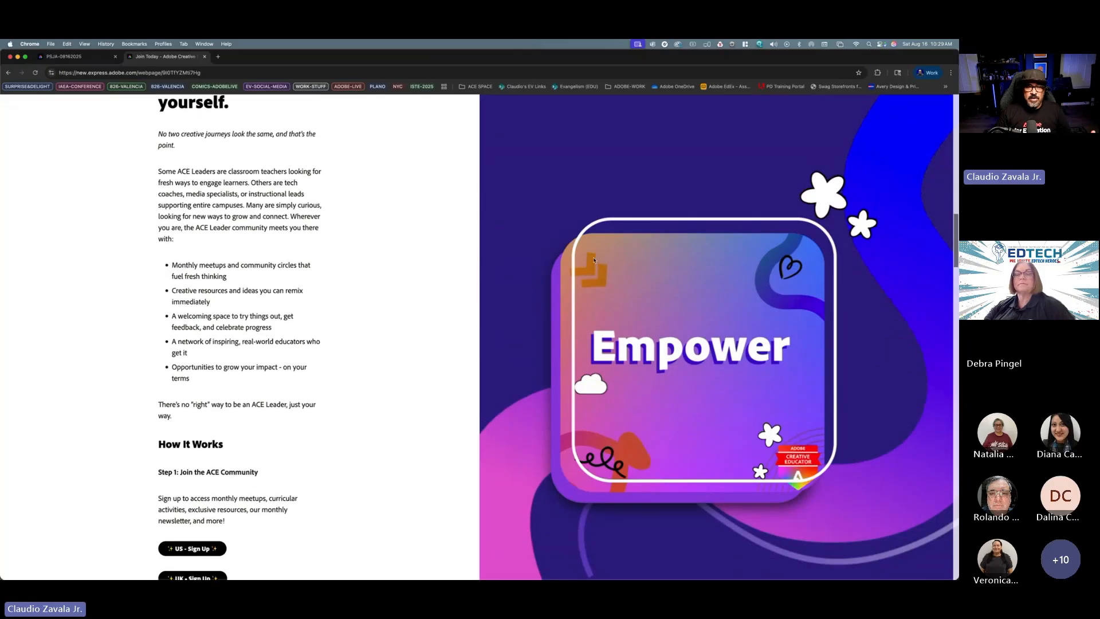
scroll(593, 260, "down", 3)
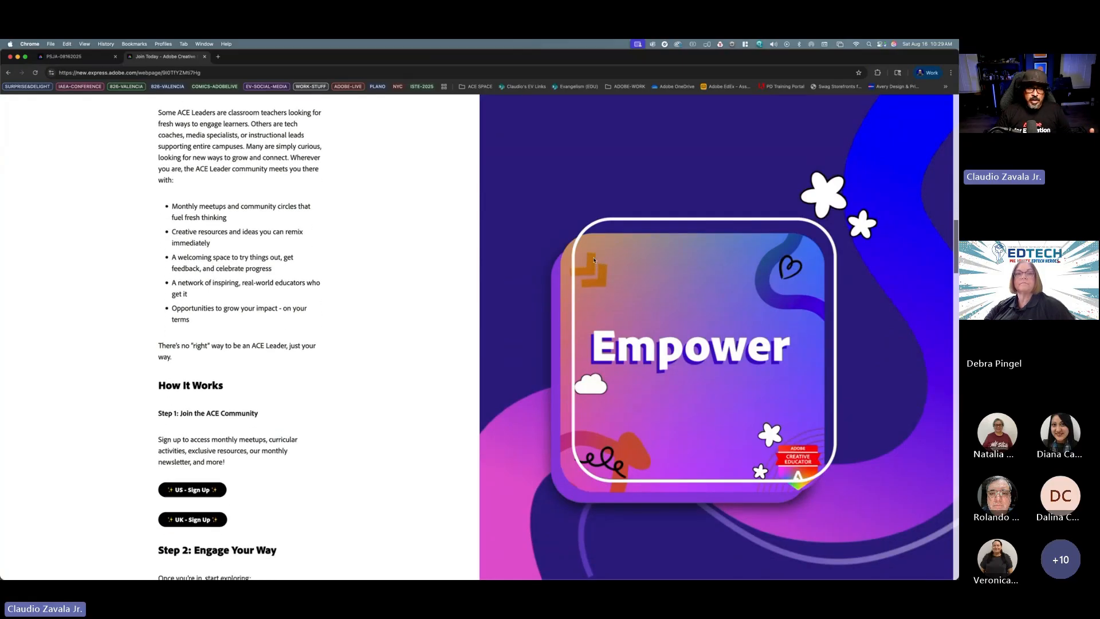
scroll(593, 260, "down", 1)
scroll(593, 260, "down", 1)
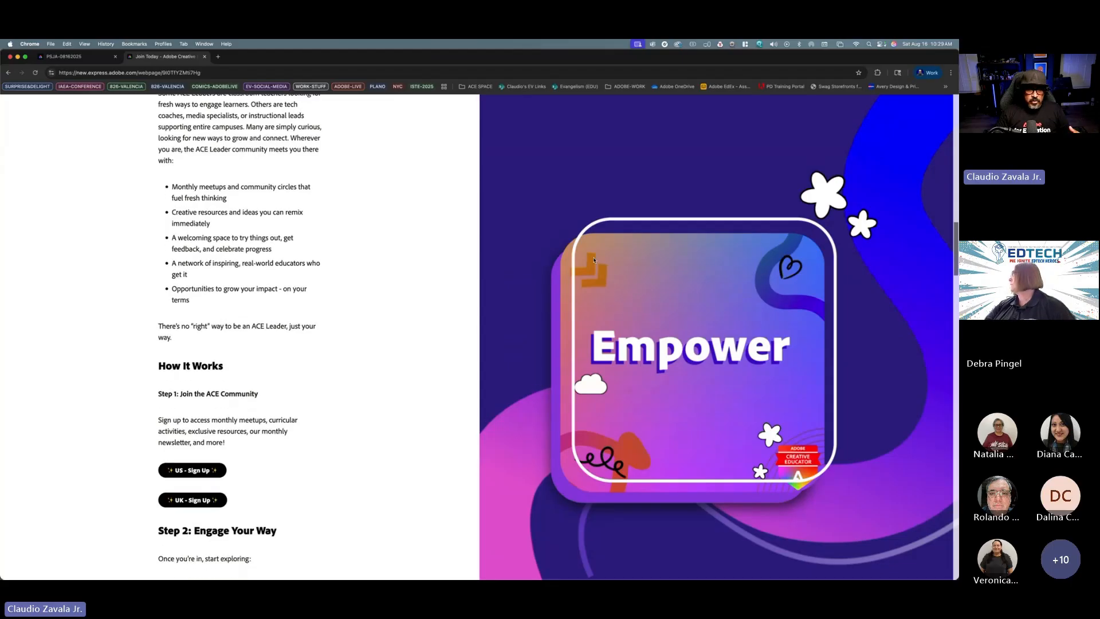
scroll(594, 260, "down", 4)
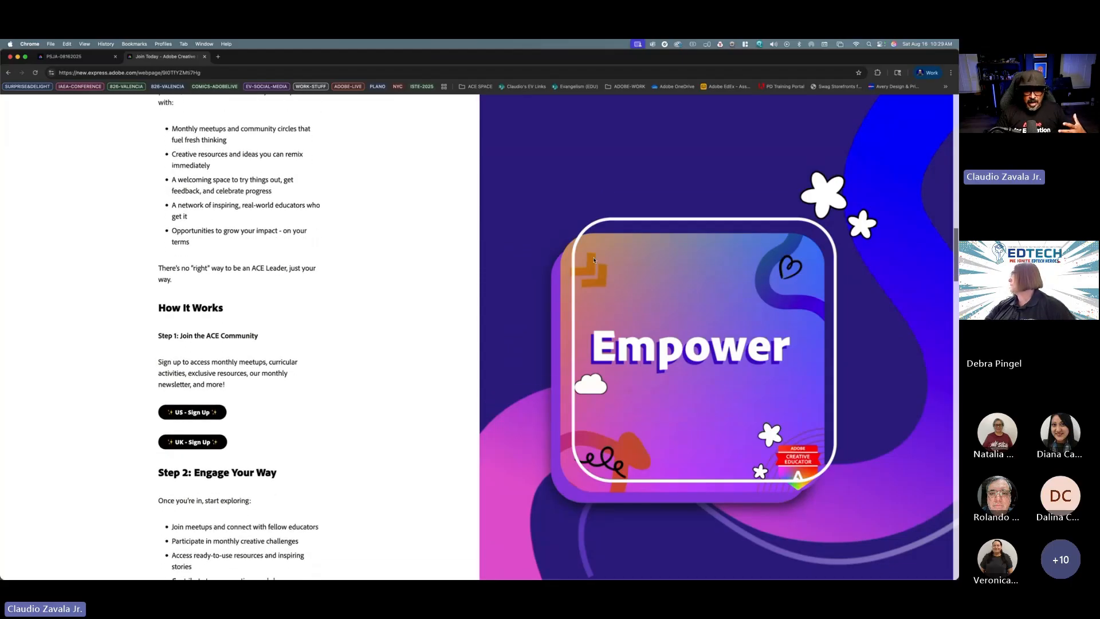
scroll(594, 260, "down", 10)
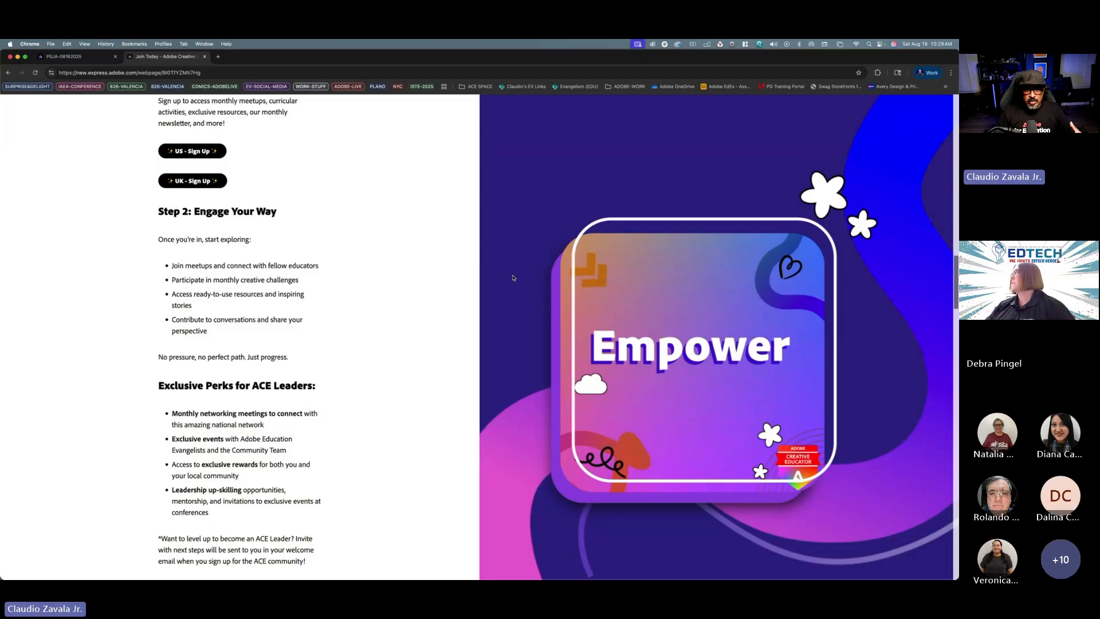
scroll(512, 278, "down", 1)
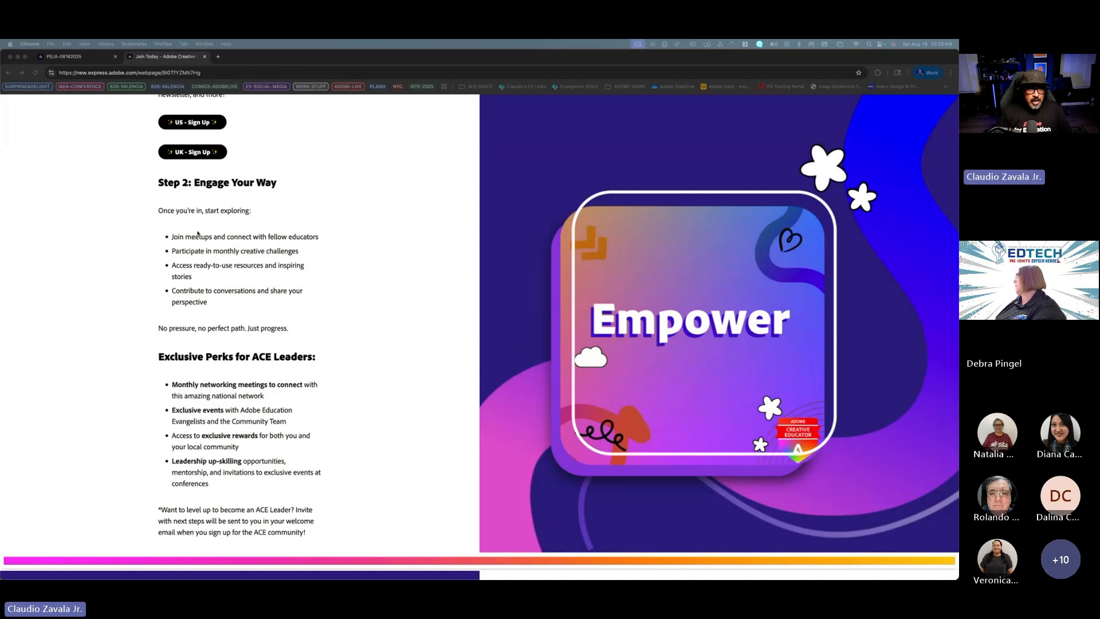
Step: Switch back to the presentation deck tab showing the ACE Leader page with its QR code
left_click(55, 60)
left_click(53, 58)
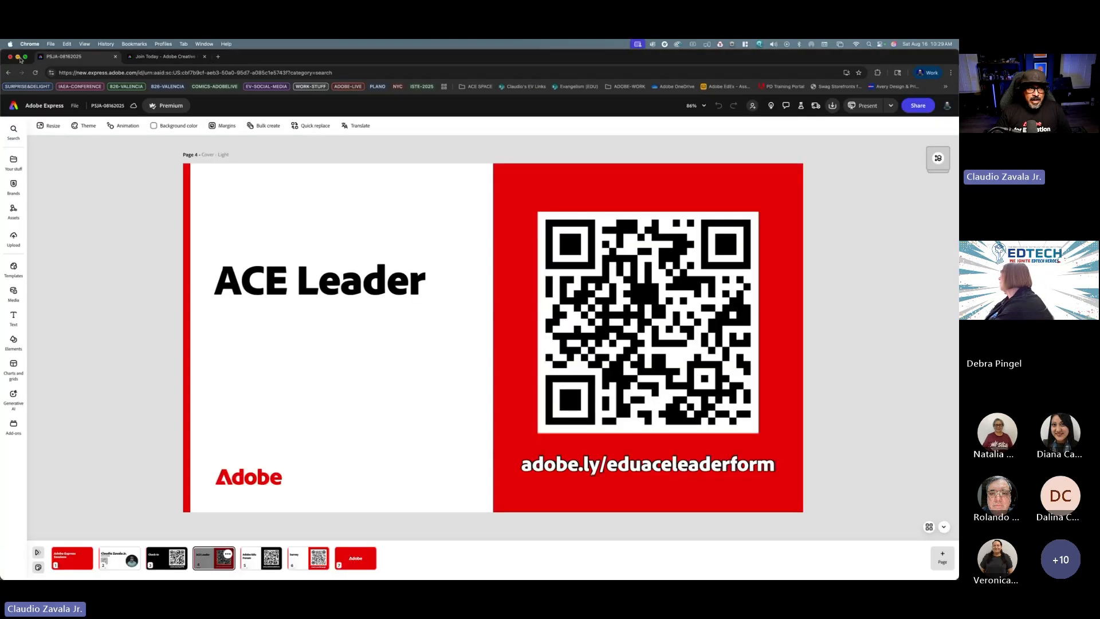